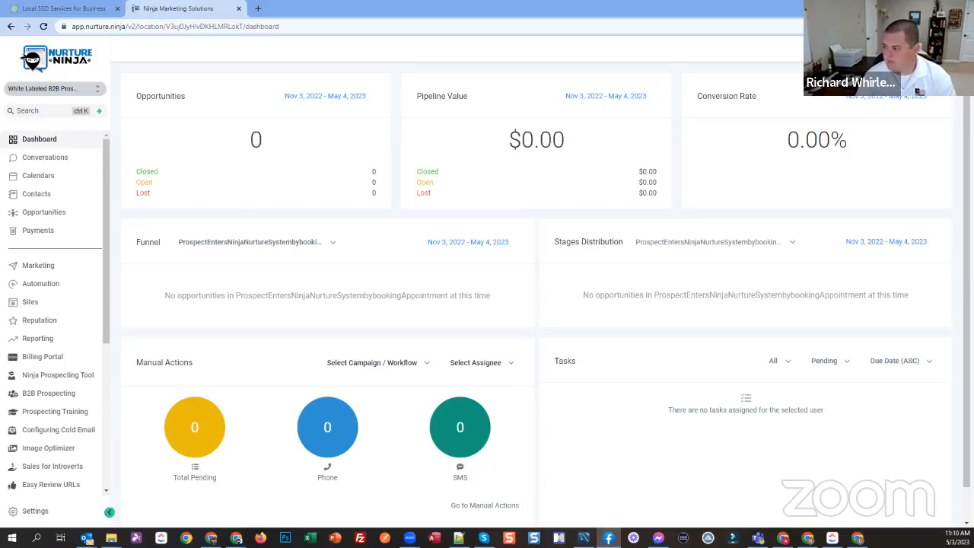
Step: Switch to the Facebook group and review the niche suggestion post and its comments
{"action": "key", "text": "alt+Tab"}
{"action": "scroll", "coordinate": [348, 233], "scroll_direction": "up", "scroll_amount": 4}
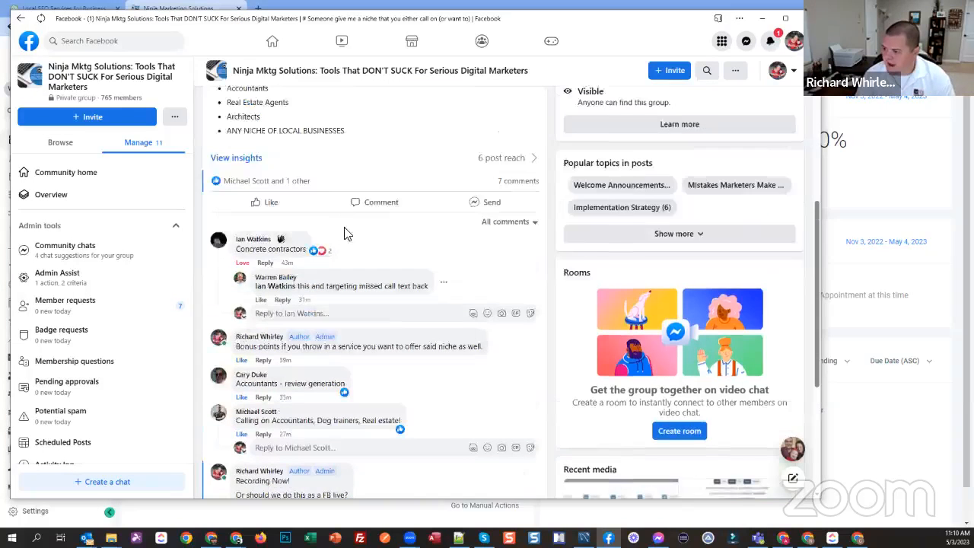
{"action": "scroll", "coordinate": [321, 248], "scroll_direction": "up", "scroll_amount": 2}
{"action": "scroll", "coordinate": [285, 275], "scroll_direction": "down", "scroll_amount": 2}
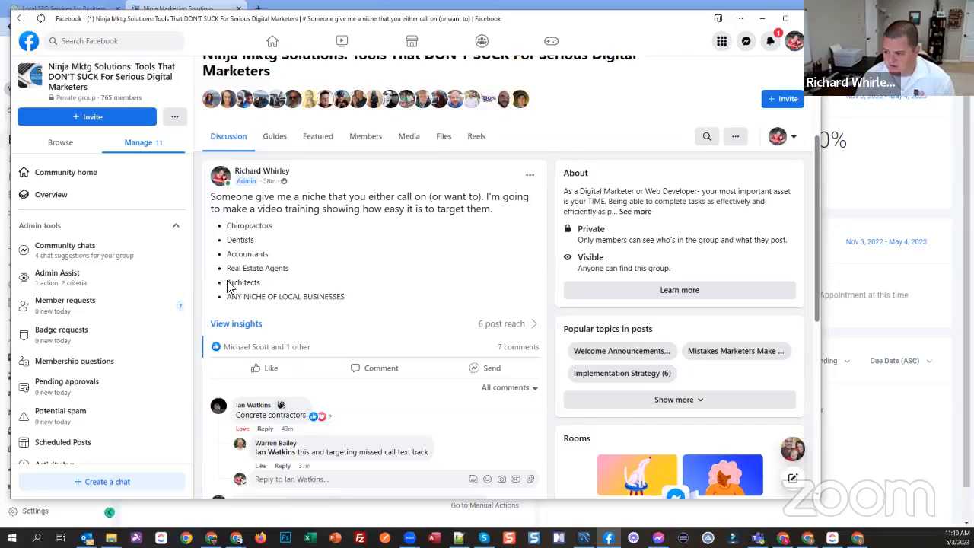
{"action": "scroll", "coordinate": [337, 300], "scroll_direction": "down", "scroll_amount": 2}
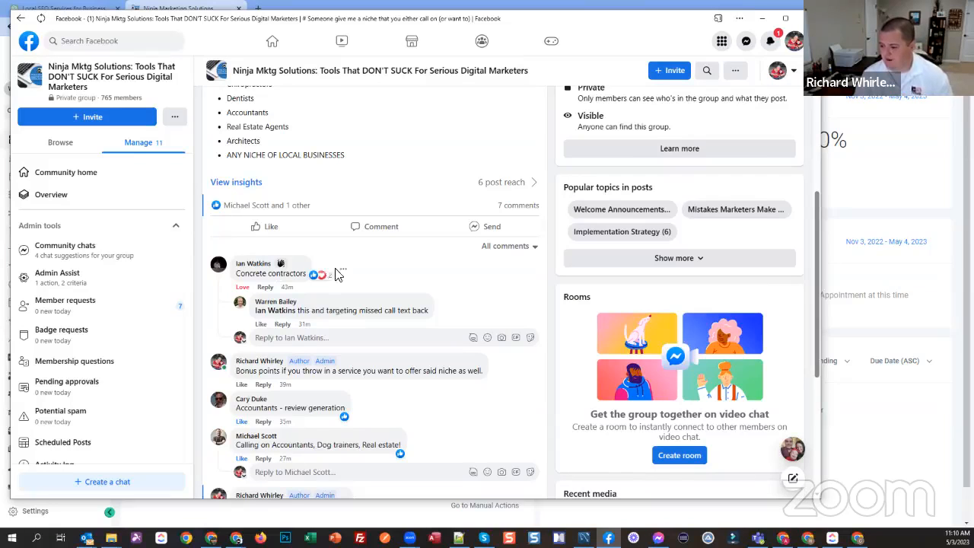
{"action": "scroll", "coordinate": [367, 289], "scroll_direction": "down", "scroll_amount": 2}
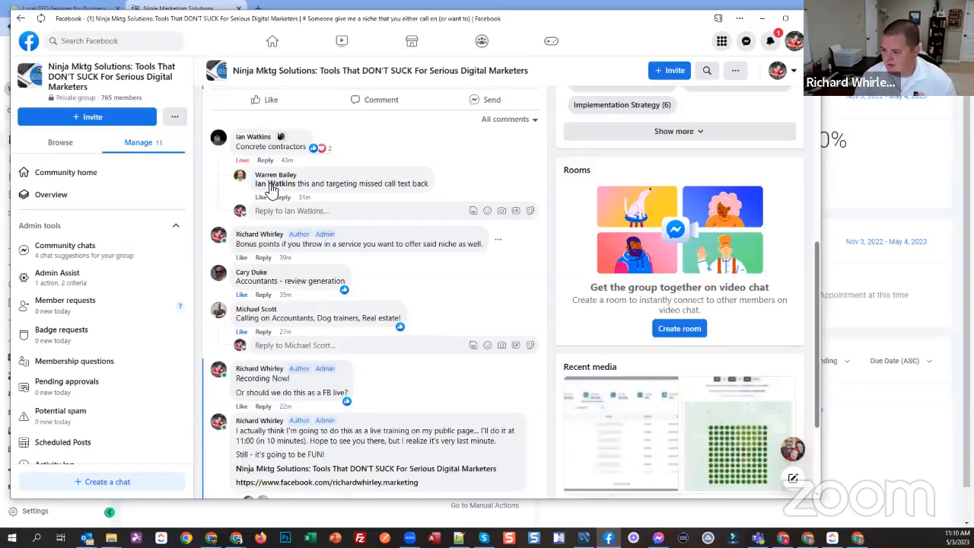
{"action": "scroll", "coordinate": [315, 199], "scroll_direction": "down", "scroll_amount": 1}
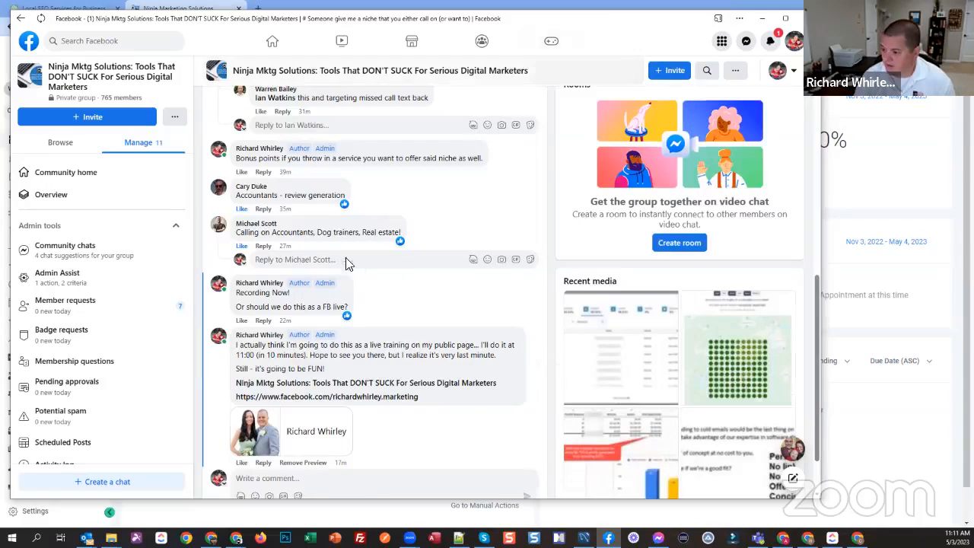
{"action": "scroll", "coordinate": [445, 224], "scroll_direction": "up", "scroll_amount": 3}
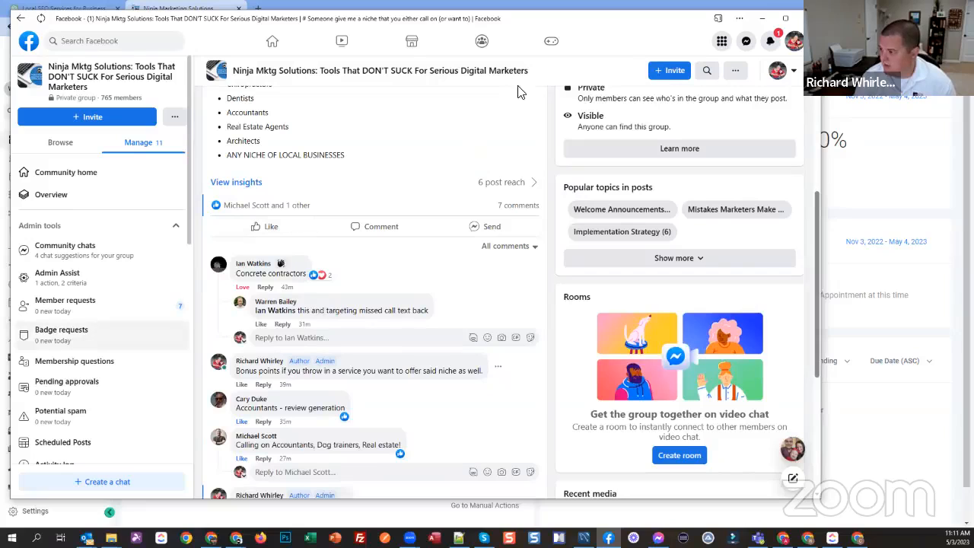
{"action": "scroll", "coordinate": [301, 345], "scroll_direction": "up", "scroll_amount": 2}
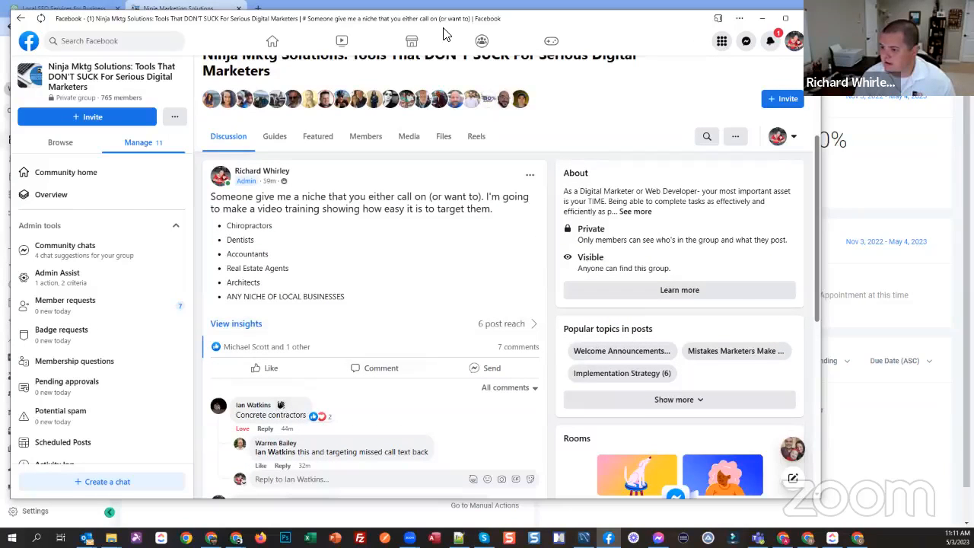
{"action": "left_click", "coordinate": [437, 5]}
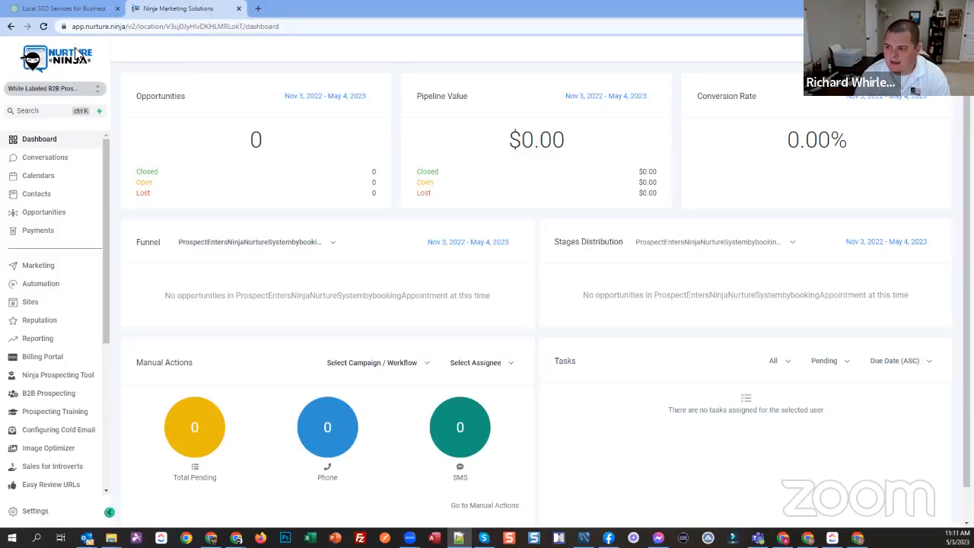
Step: Switch to ChatGPT and review the funny five-part cold email campaign written for a local concrete contractor
{"action": "left_click", "coordinate": [64, 8]}
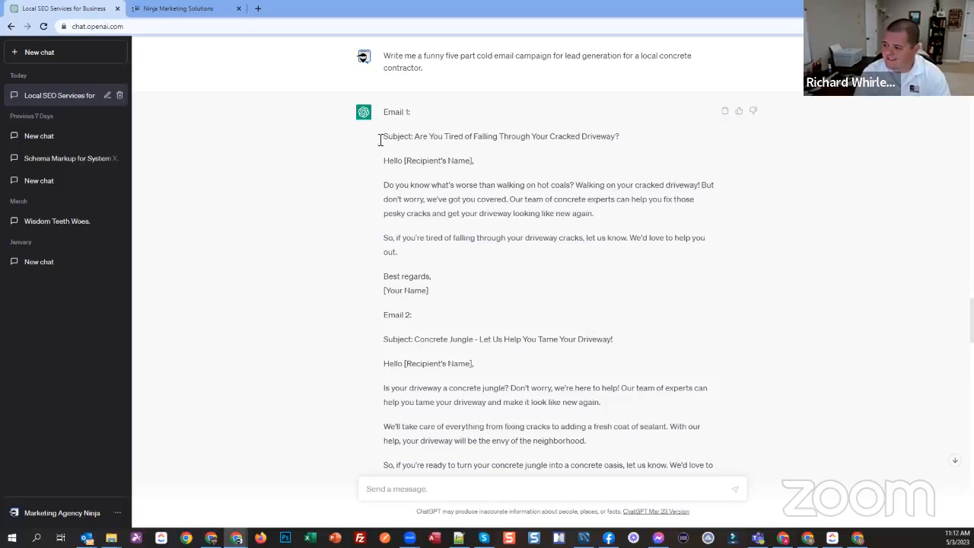
{"action": "scroll", "coordinate": [479, 164], "scroll_direction": "down", "scroll_amount": 2}
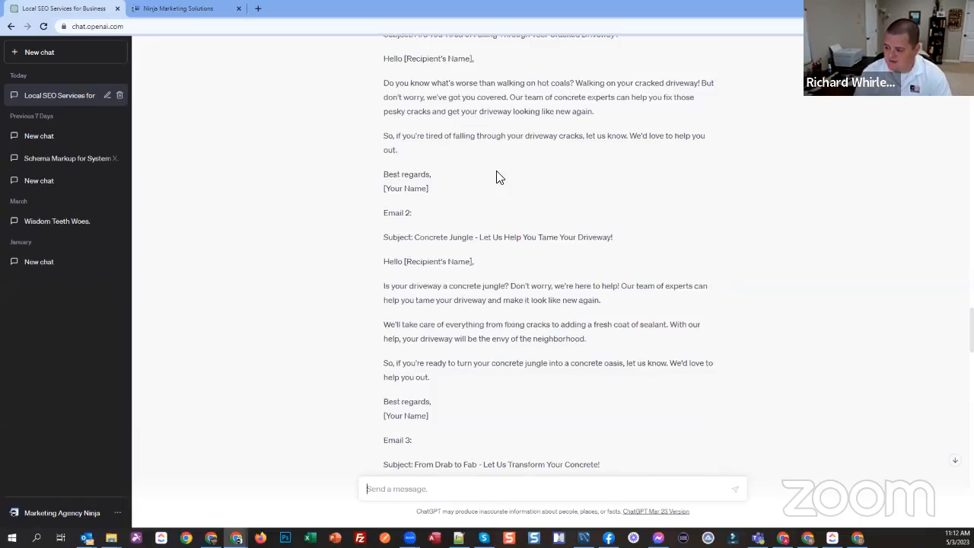
{"action": "scroll", "coordinate": [496, 171], "scroll_direction": "down", "scroll_amount": 2}
{"action": "scroll", "coordinate": [496, 172], "scroll_direction": "down", "scroll_amount": 4}
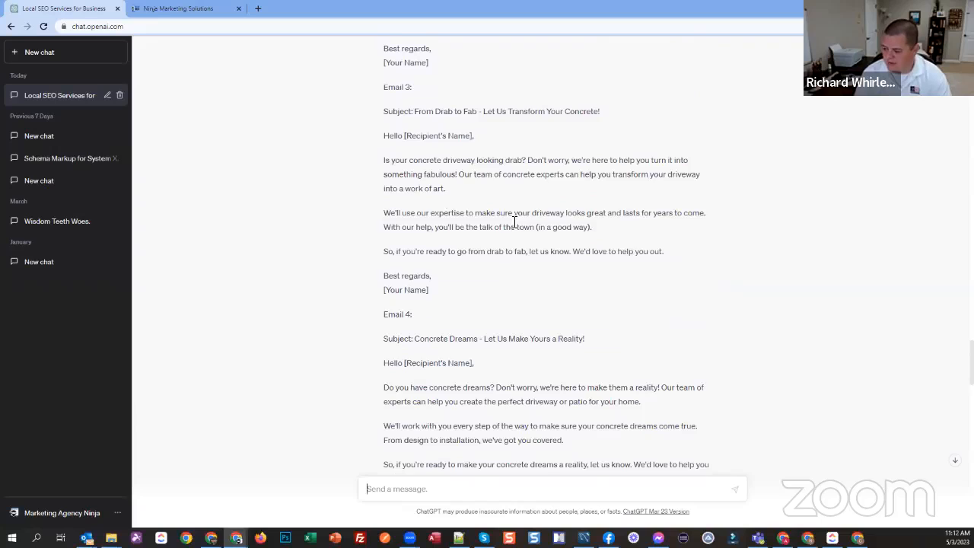
{"action": "scroll", "coordinate": [514, 222], "scroll_direction": "up", "scroll_amount": 5}
{"action": "scroll", "coordinate": [513, 223], "scroll_direction": "up", "scroll_amount": 3}
{"action": "scroll", "coordinate": [473, 199], "scroll_direction": "down", "scroll_amount": 1}
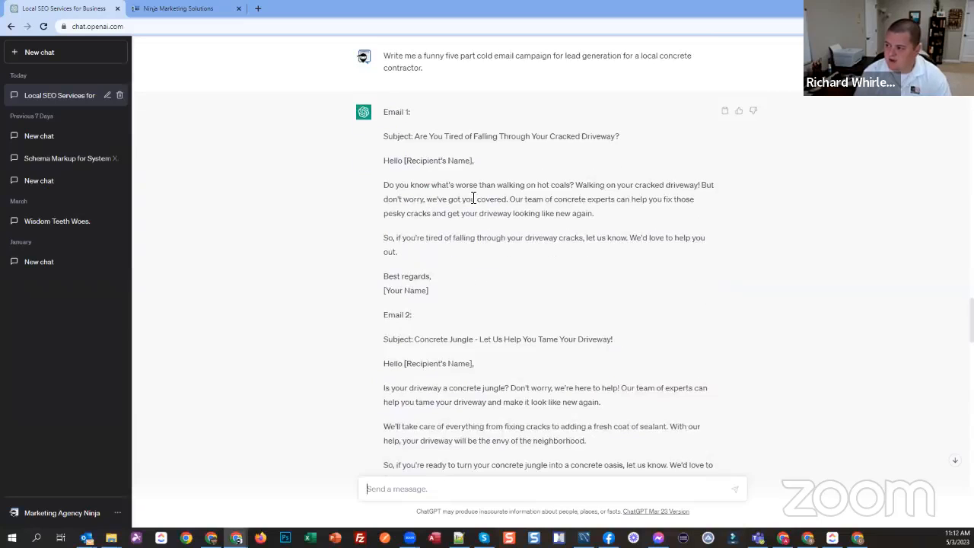
Step: Switch to Nurture Ninja and create a new blank automation workflow inside the LIVE TRAINING EXAMPLE folder
{"action": "left_click", "coordinate": [187, 9]}
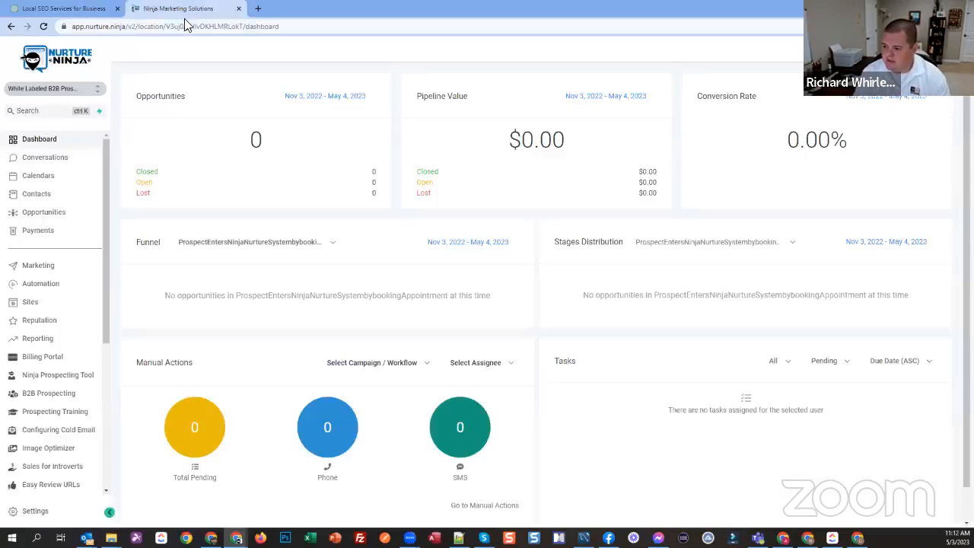
{"action": "left_click", "coordinate": [47, 289]}
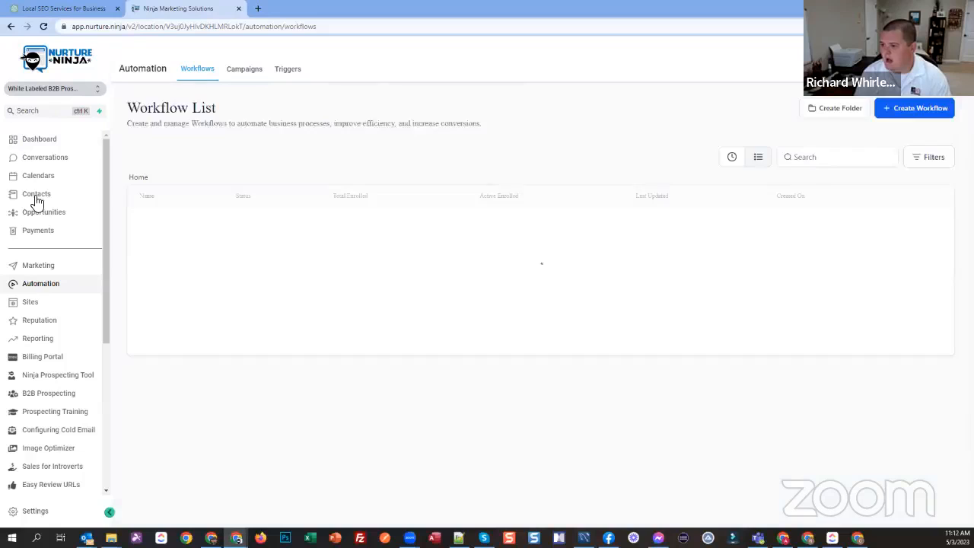
{"action": "left_click", "coordinate": [198, 295]}
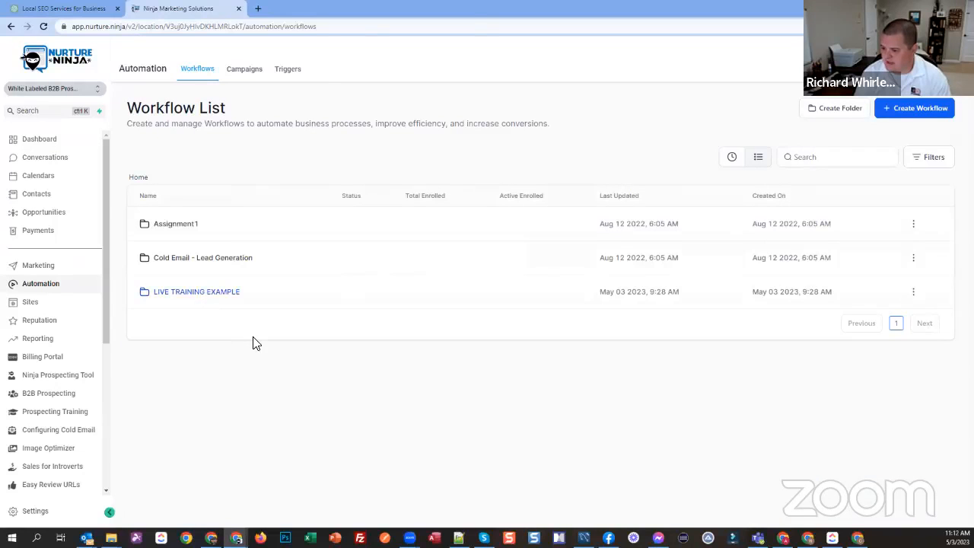
{"action": "left_click", "coordinate": [543, 324]}
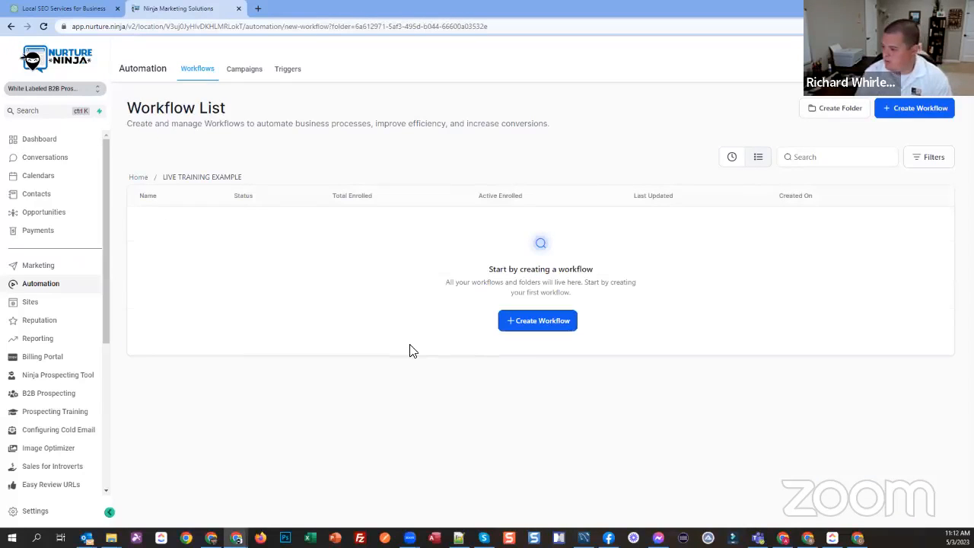
{"action": "left_click", "coordinate": [370, 258]}
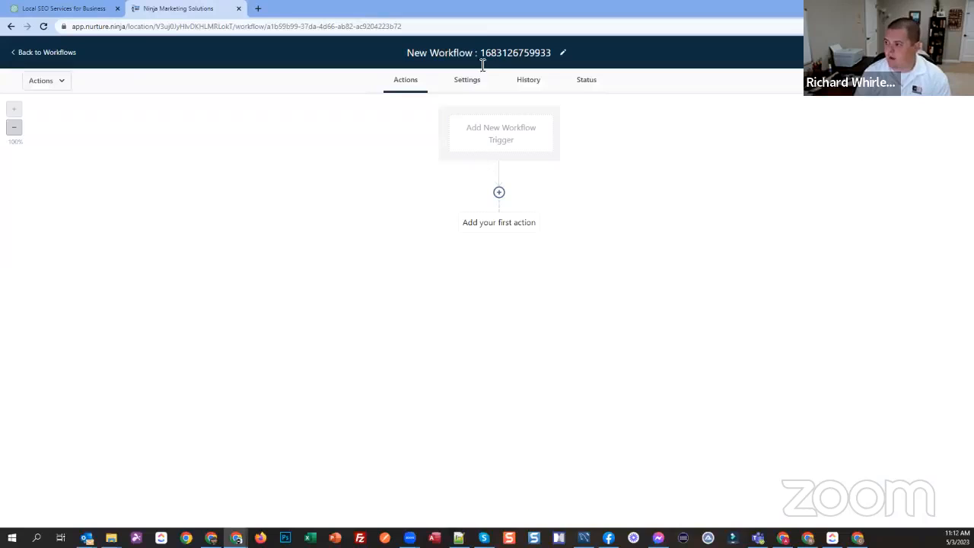
Step: Rename the new workflow as "Concrete Contractors Live Demo"
{"action": "left_click", "coordinate": [486, 53]}
{"action": "key", "text": "ctrl+a"}
{"action": "type", "text": "Cond"}
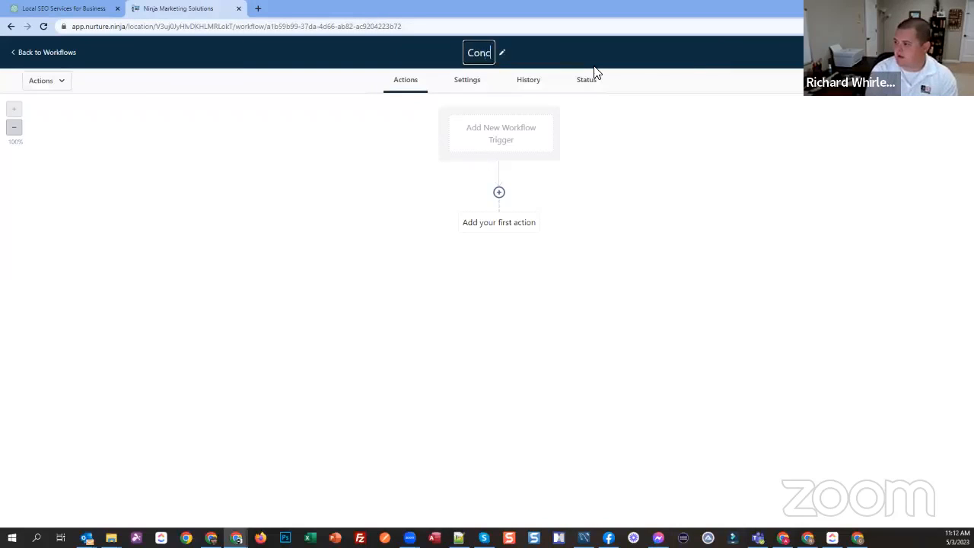
{"action": "type", "text": "rete con"}
{"action": "key", "text": "BackSpace"}
{"action": "key", "text": "BackSpace"}
{"action": "key", "text": "BackSpace"}
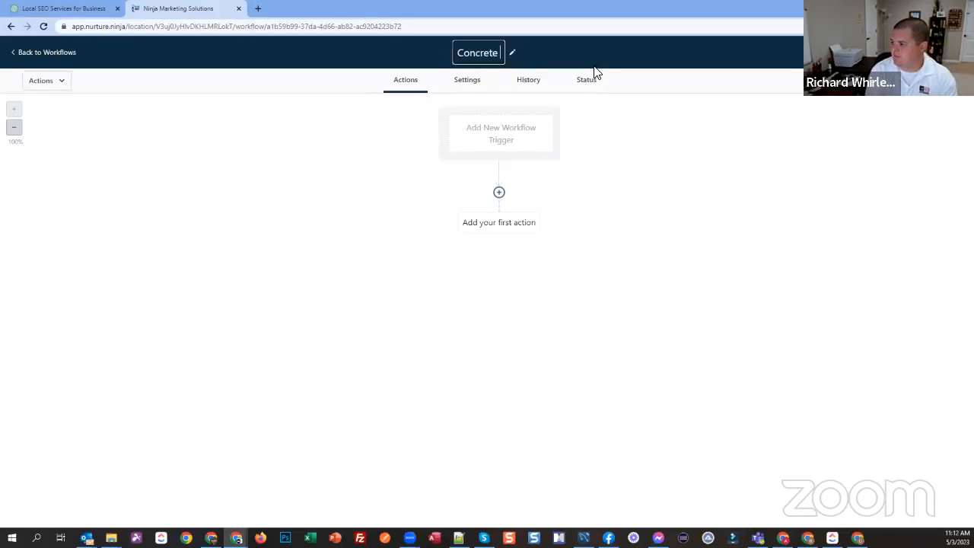
{"action": "type", "text": "Contractors"}
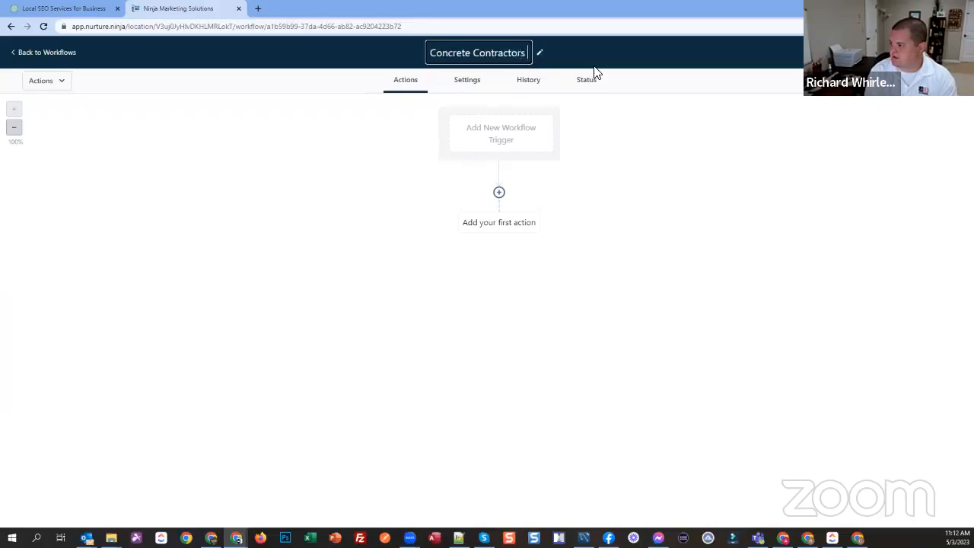
{"action": "type", "text": " Live Demo"}
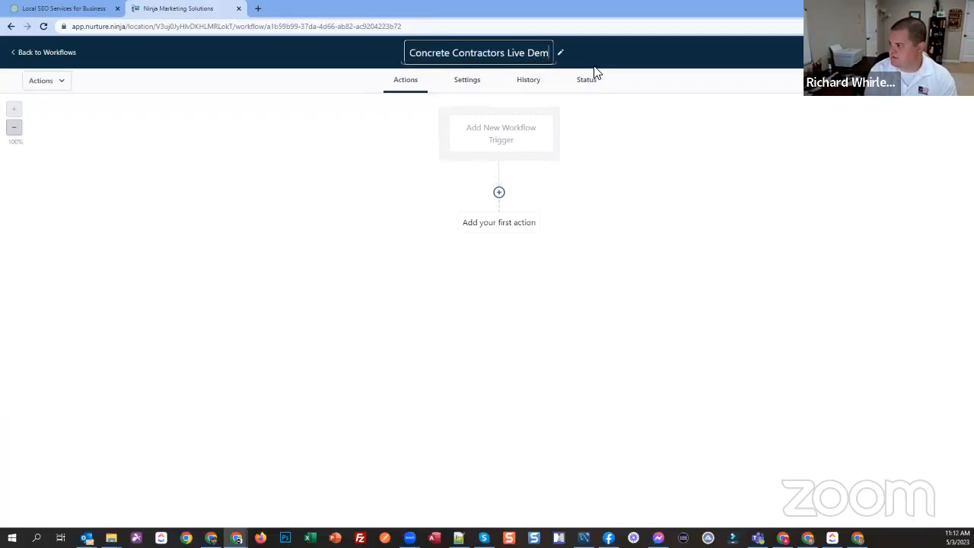
{"action": "left_click", "coordinate": [648, 190]}
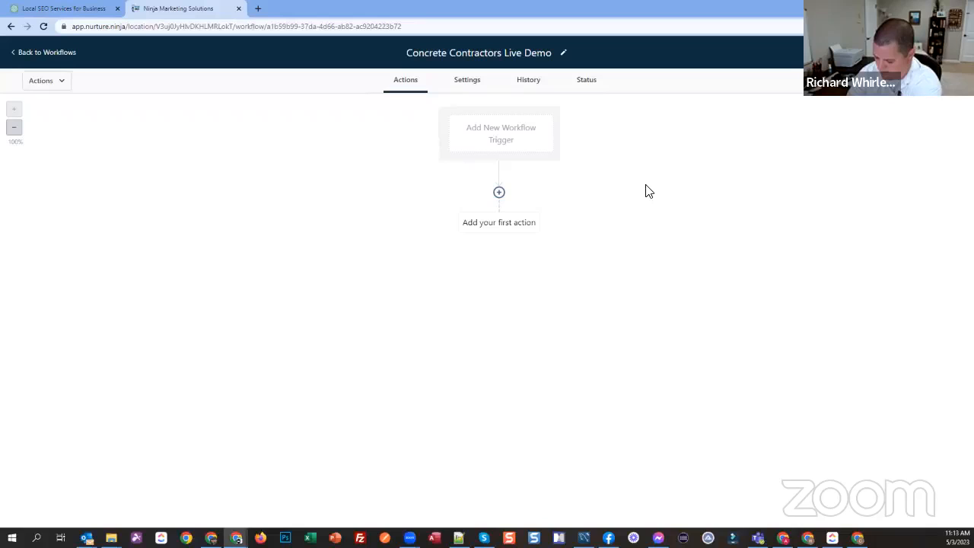
Step: Add a Send Email action as the workflow's first action, with {{user.name}} as the from name and {{user.email}} as the from email
{"action": "left_click", "coordinate": [497, 227]}
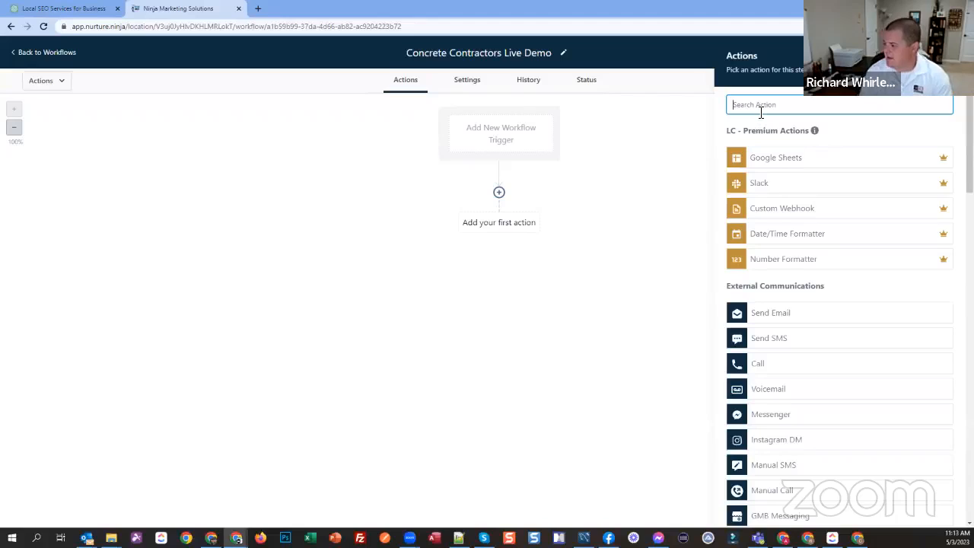
{"action": "left_click", "coordinate": [753, 319]}
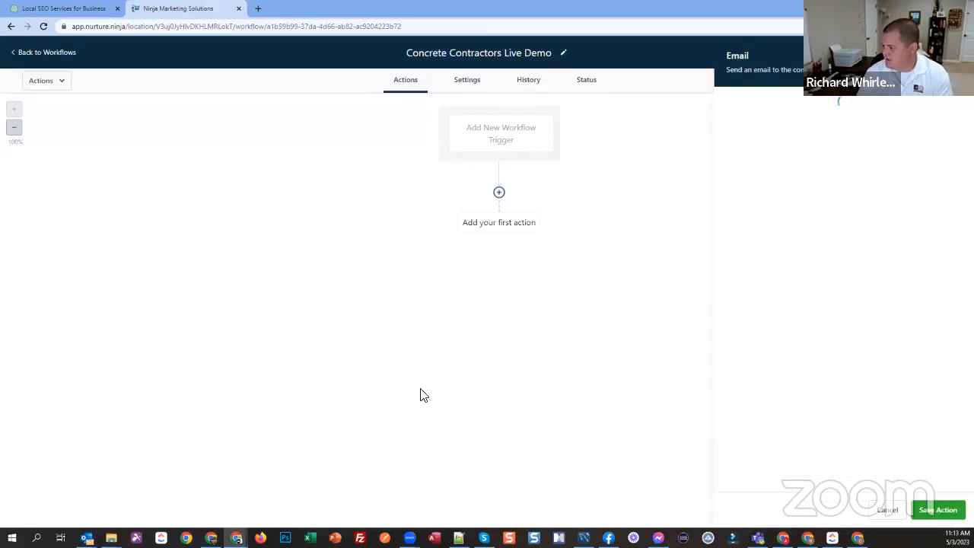
{"action": "left_click", "coordinate": [942, 189]}
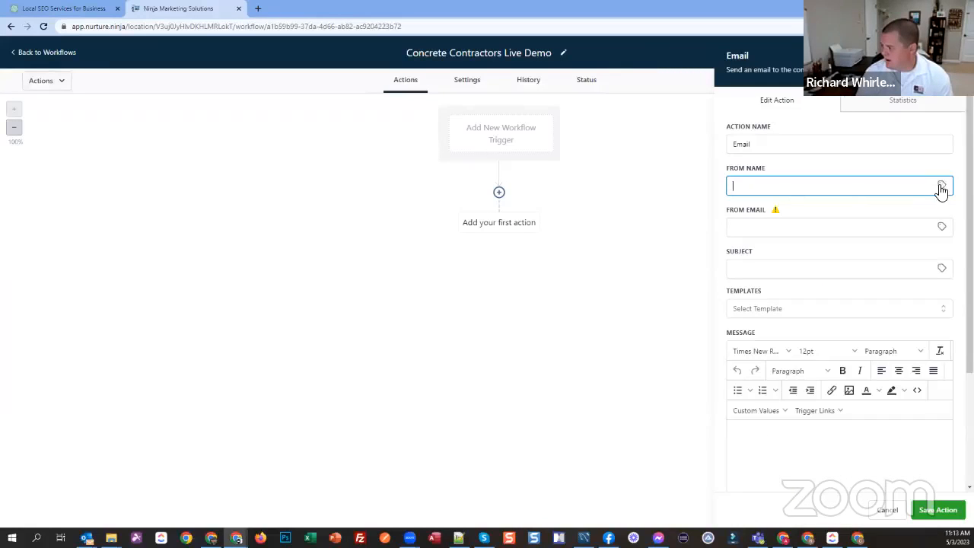
{"action": "left_click", "coordinate": [909, 219]}
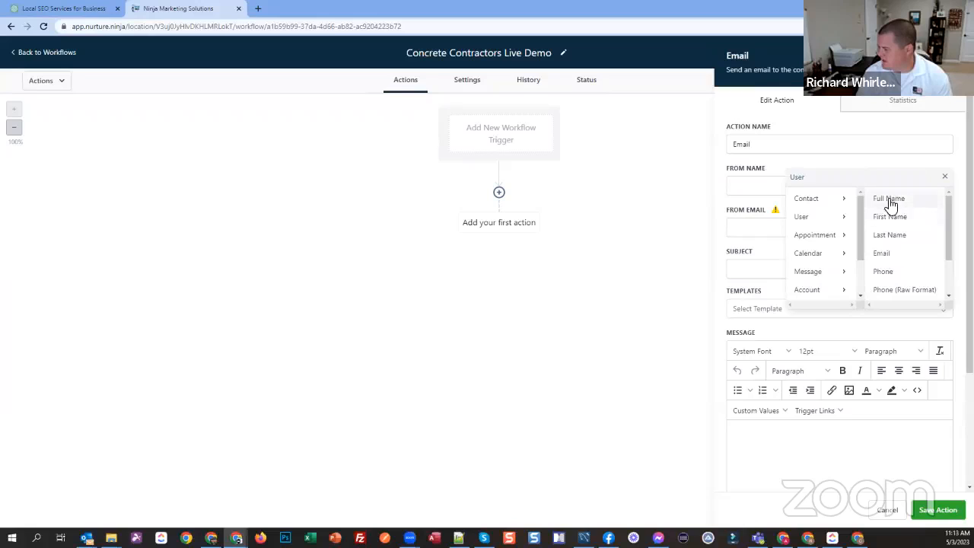
{"action": "left_click", "coordinate": [887, 200]}
{"action": "left_click", "coordinate": [942, 230]}
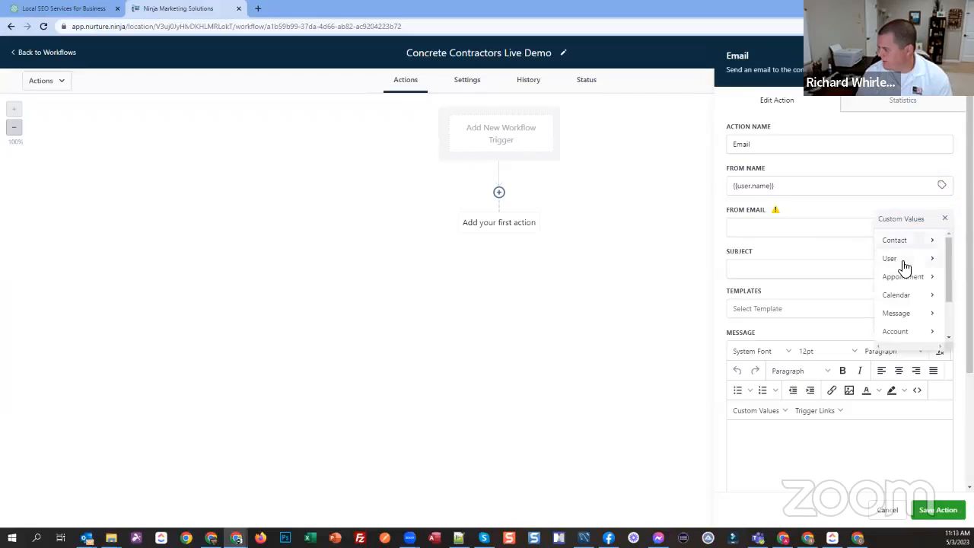
{"action": "left_click", "coordinate": [918, 260]}
{"action": "left_click", "coordinate": [897, 299]}
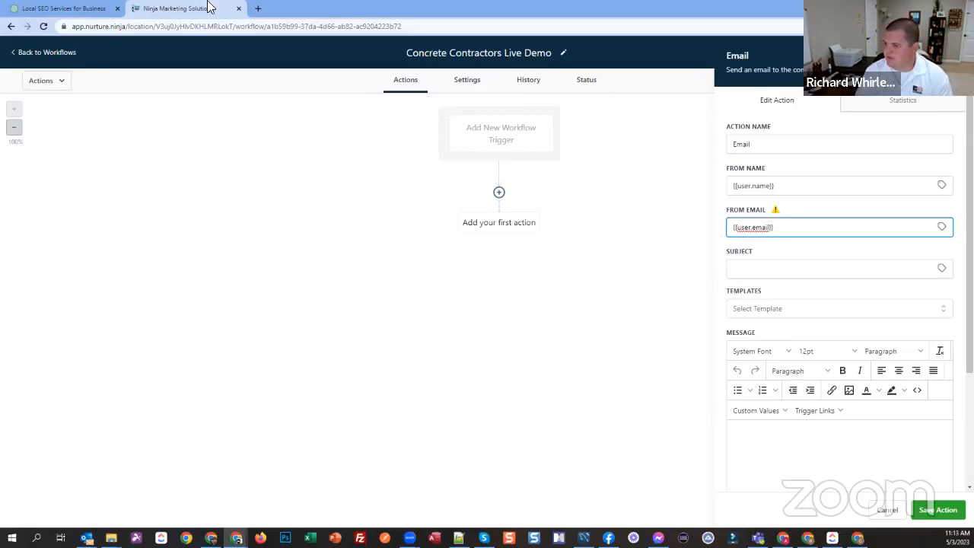
Step: Copy Email 1's subject, "Are You Tired of Falling Through Your Cracked Driveway?", from ChatGPT into the email action's subject
{"action": "left_click", "coordinate": [79, 9]}
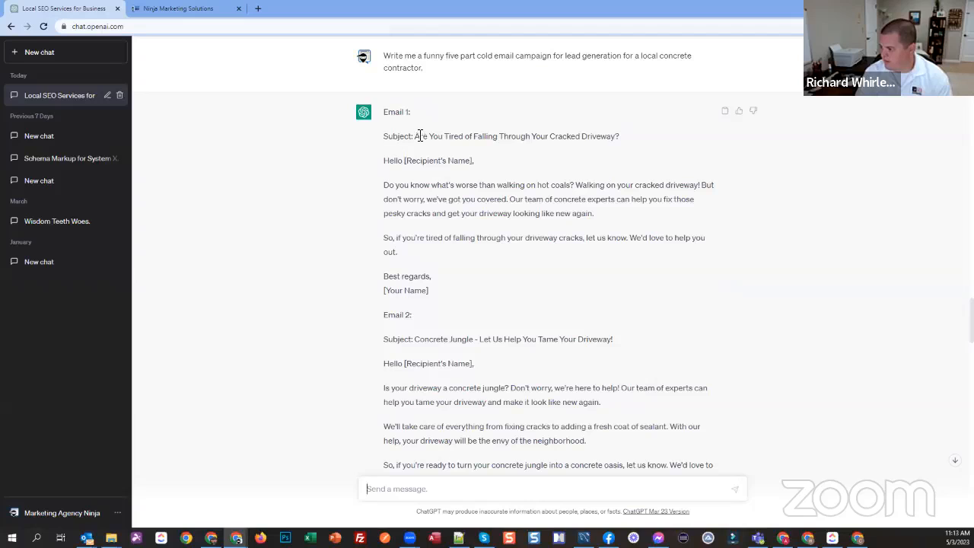
{"action": "left_click_drag", "start_coordinate": [419, 136], "coordinate": [618, 139]}
{"action": "key", "text": "ctrl+c"}
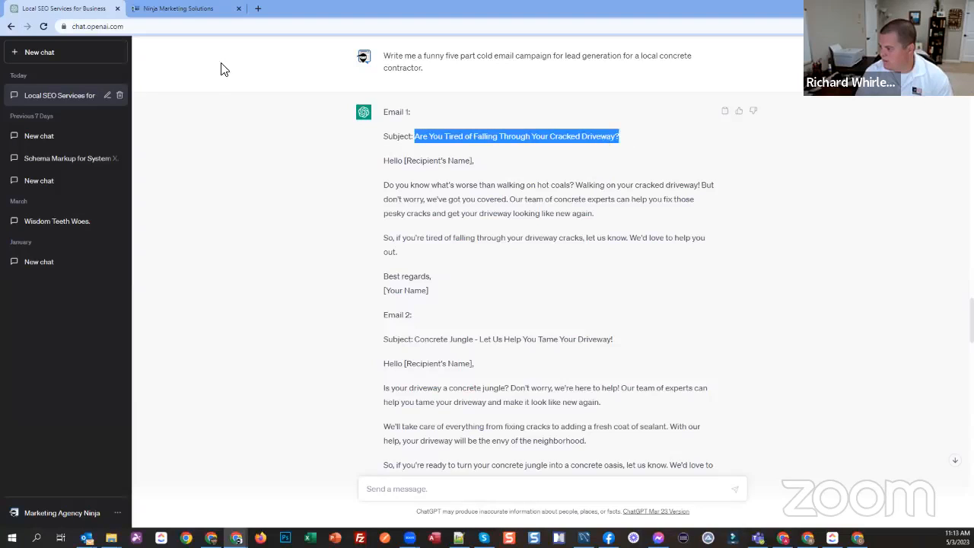
{"action": "left_click", "coordinate": [167, 12]}
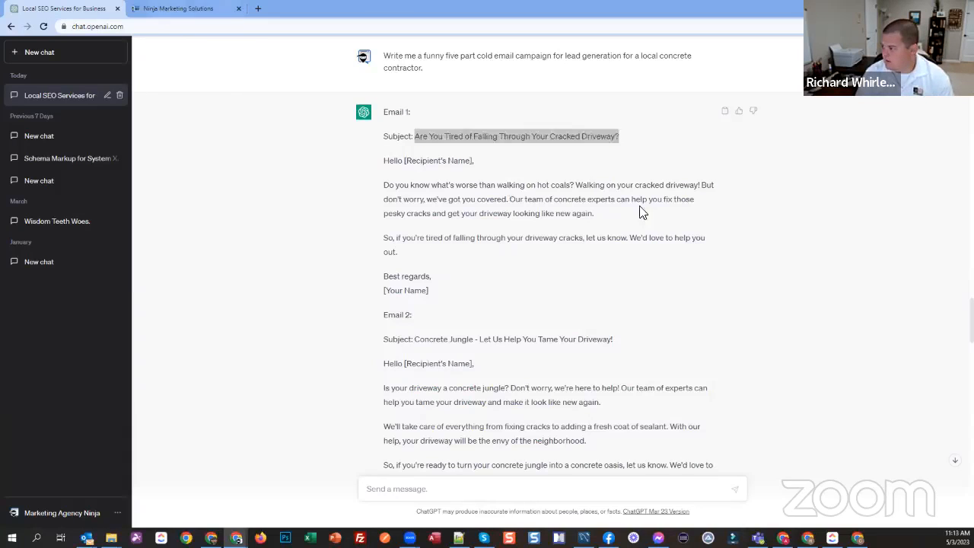
{"action": "left_click", "coordinate": [788, 270]}
{"action": "key", "text": "ctrl+v"}
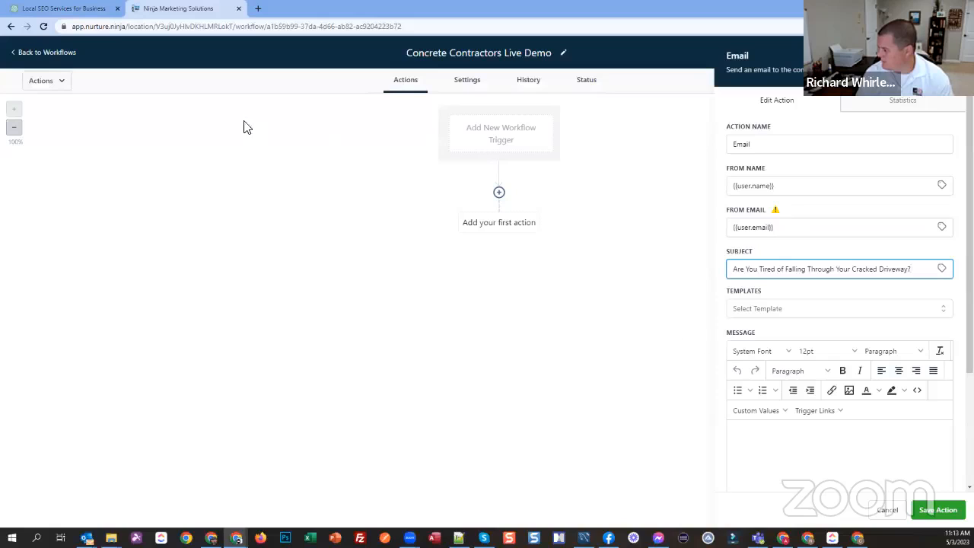
Step: Copy Email 1's body, from the greeting through the [Your Name] sign-off, from ChatGPT into the email action's message
{"action": "left_click", "coordinate": [51, 9]}
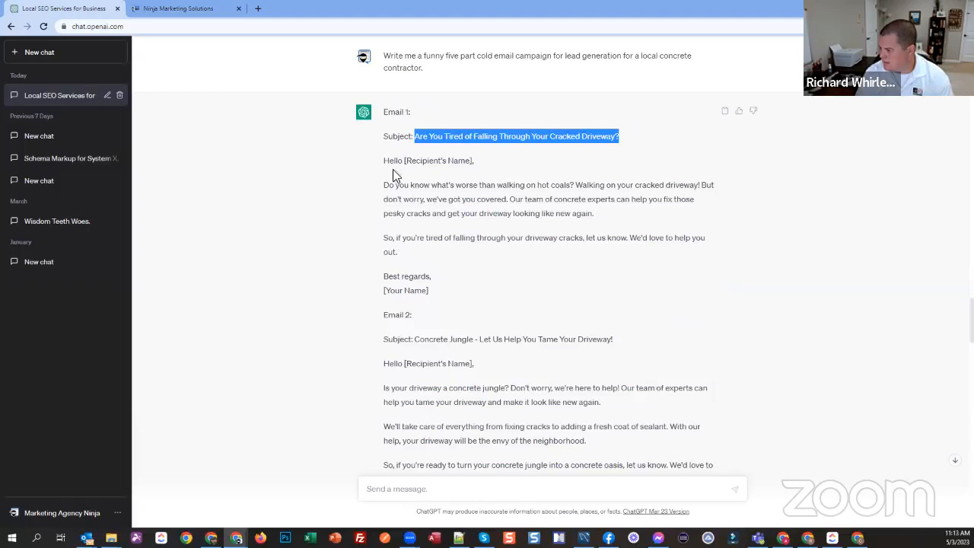
{"action": "left_click_drag", "start_coordinate": [386, 161], "coordinate": [457, 291]}
{"action": "key", "text": "ctrl+c"}
{"action": "left_click", "coordinate": [174, 10]}
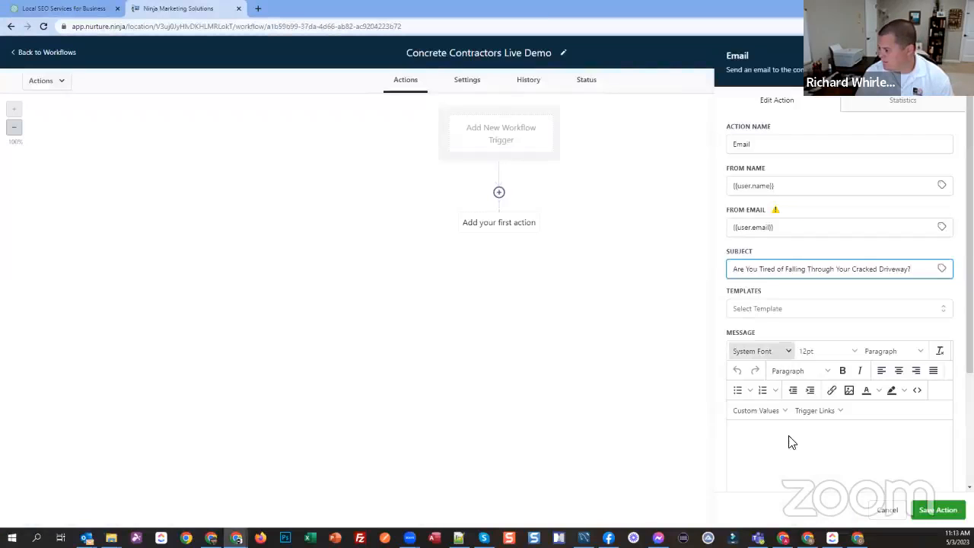
{"action": "key", "text": "ctrl+v"}
{"action": "scroll", "coordinate": [836, 304], "scroll_direction": "down", "scroll_amount": 2}
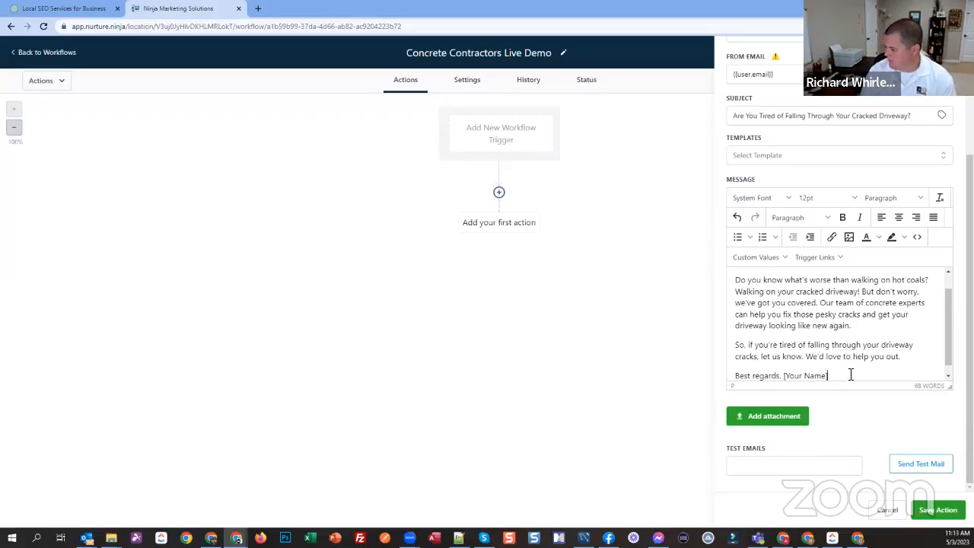
Step: Replace the [Your Name] placeholder in the email's sign-off with the user's email signature custom value on its own line
{"action": "key", "text": "ctrl+shift+Left"}
{"action": "key", "text": "ctrl+shift+Left"}
{"action": "key", "text": "BackSpace"}
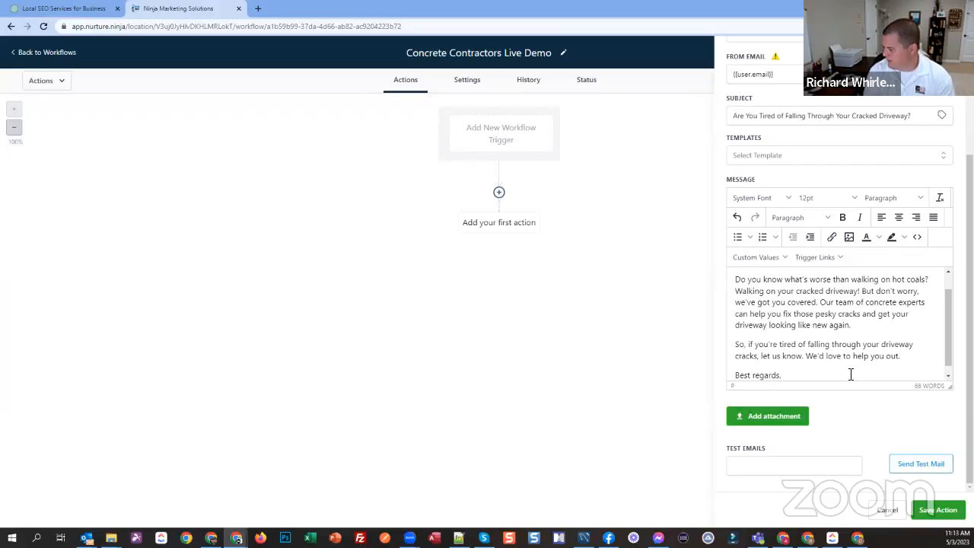
{"action": "key", "text": "Return"}
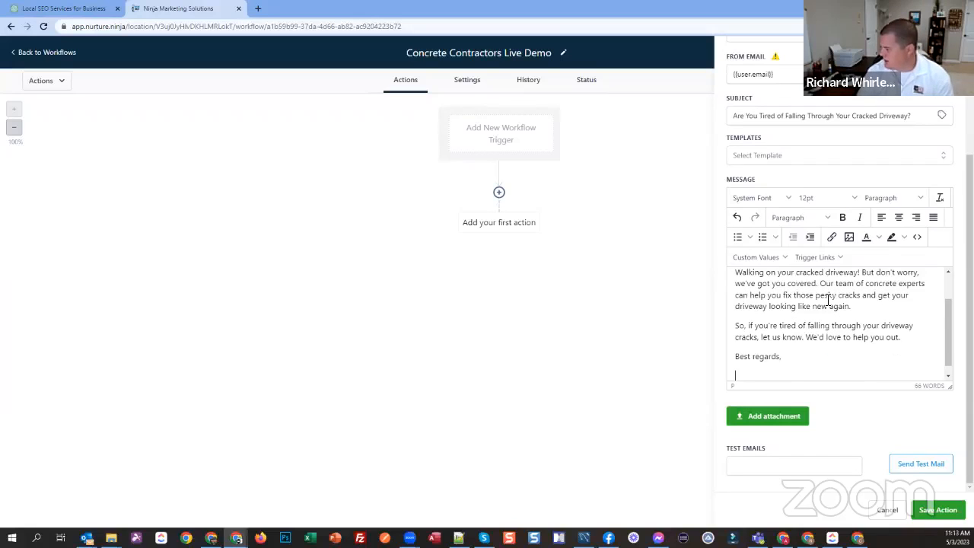
{"action": "left_click", "coordinate": [780, 258]}
{"action": "left_click", "coordinate": [780, 259]}
{"action": "left_click", "coordinate": [780, 258]}
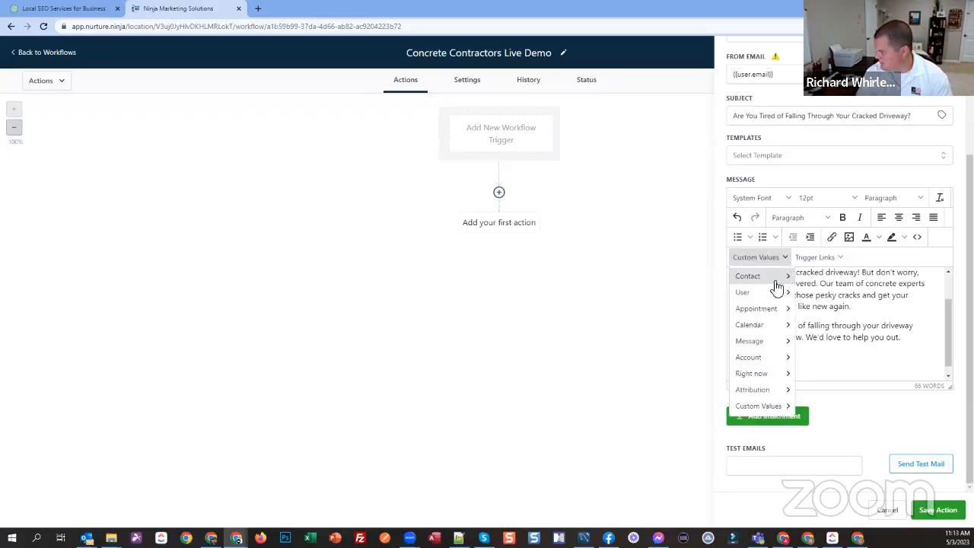
{"action": "mouse_move", "coordinate": [774, 292]}
{"action": "left_click", "coordinate": [829, 394]}
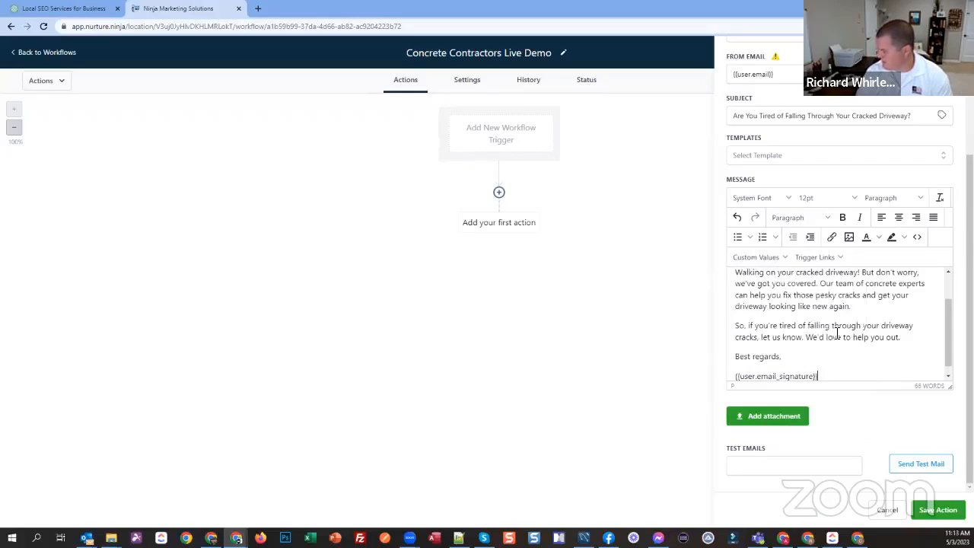
Step: Replace [Recipient's Name] in the email's greeting with the contact's first name custom value, and save the email action
{"action": "scroll", "coordinate": [838, 337], "scroll_direction": "up", "scroll_amount": 3}
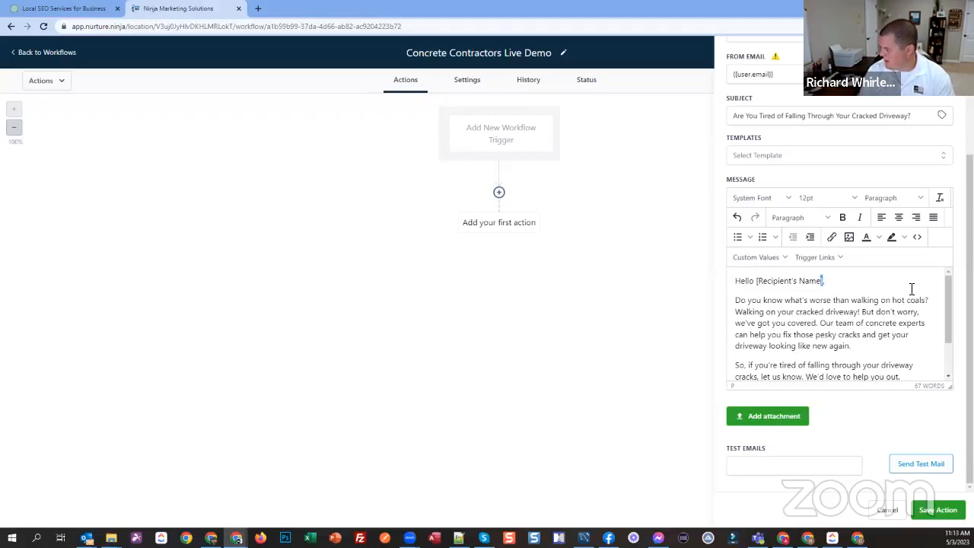
{"action": "key", "text": "ctrl+shift+Left"}
{"action": "key", "text": "ctrl+shift+Left"}
{"action": "key", "text": "ctrl+shift+Left"}
{"action": "key", "text": "BackSpace"}
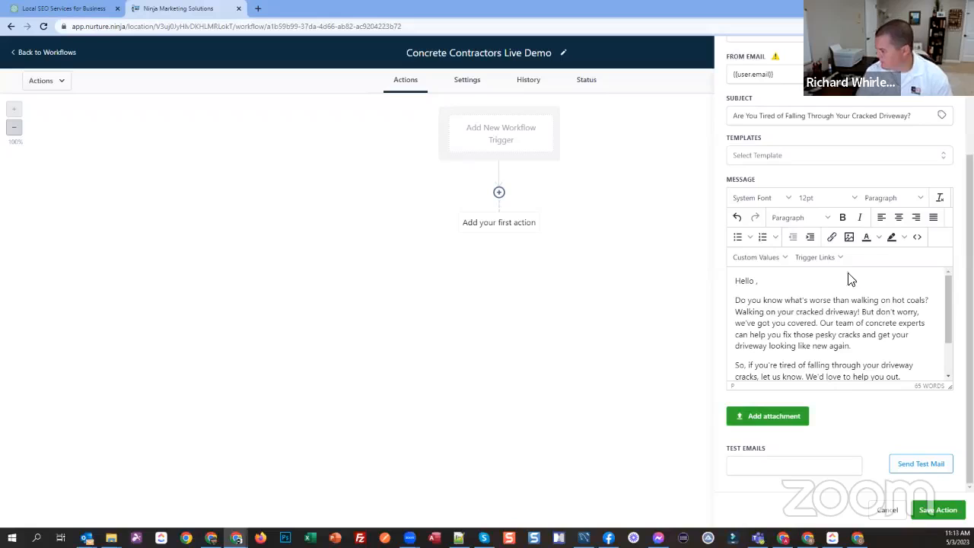
{"action": "left_click", "coordinate": [746, 260]}
{"action": "mouse_move", "coordinate": [759, 280]}
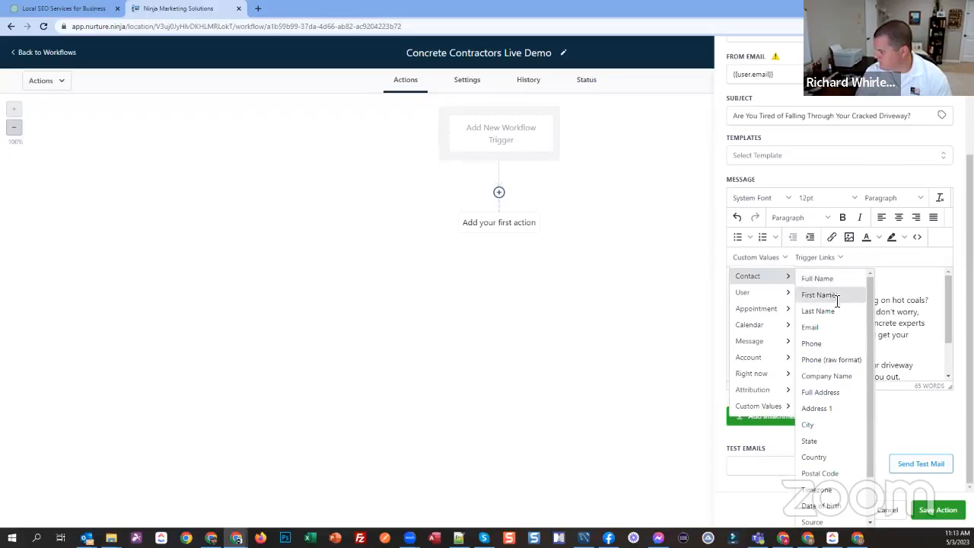
{"action": "left_click", "coordinate": [836, 297]}
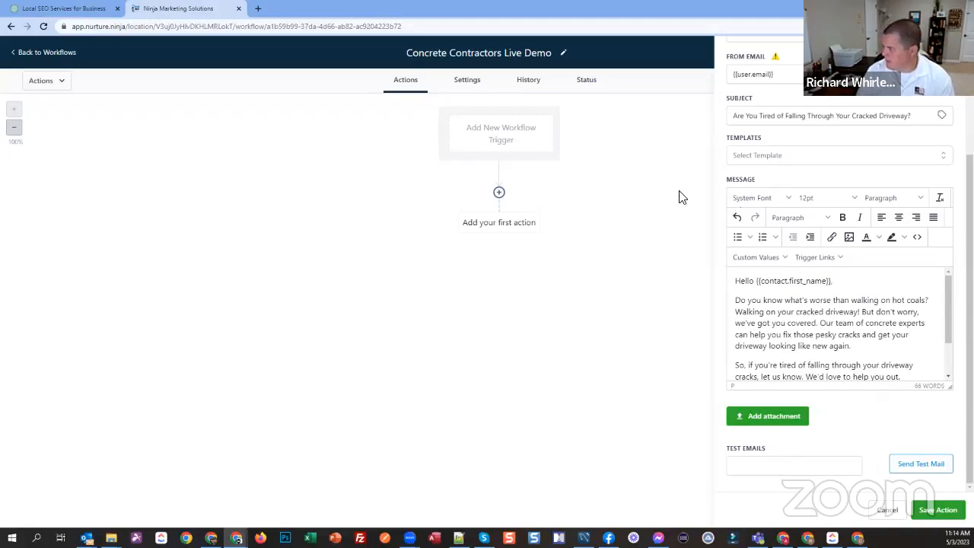
{"action": "scroll", "coordinate": [900, 296], "scroll_direction": "up", "scroll_amount": 3}
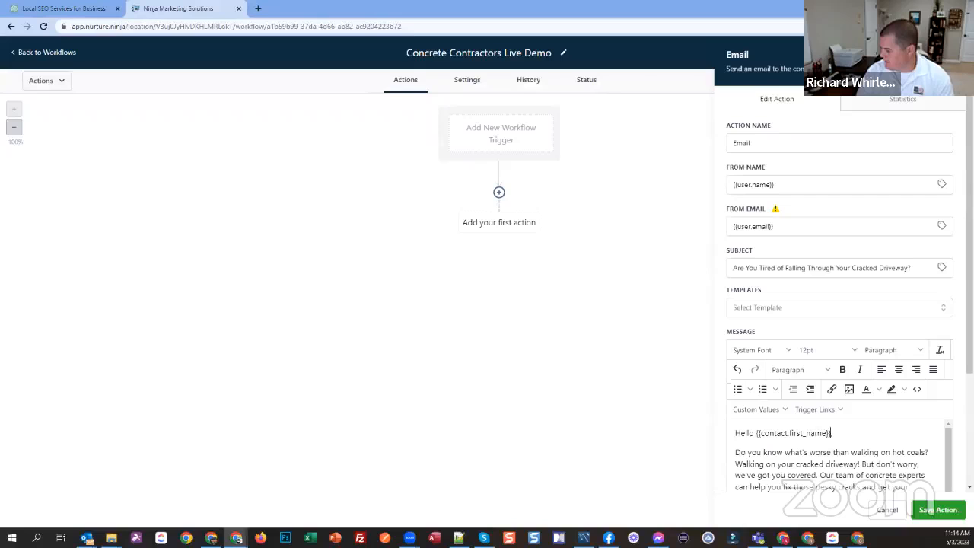
{"action": "left_click", "coordinate": [938, 509]}
{"action": "left_click", "coordinate": [498, 192]}
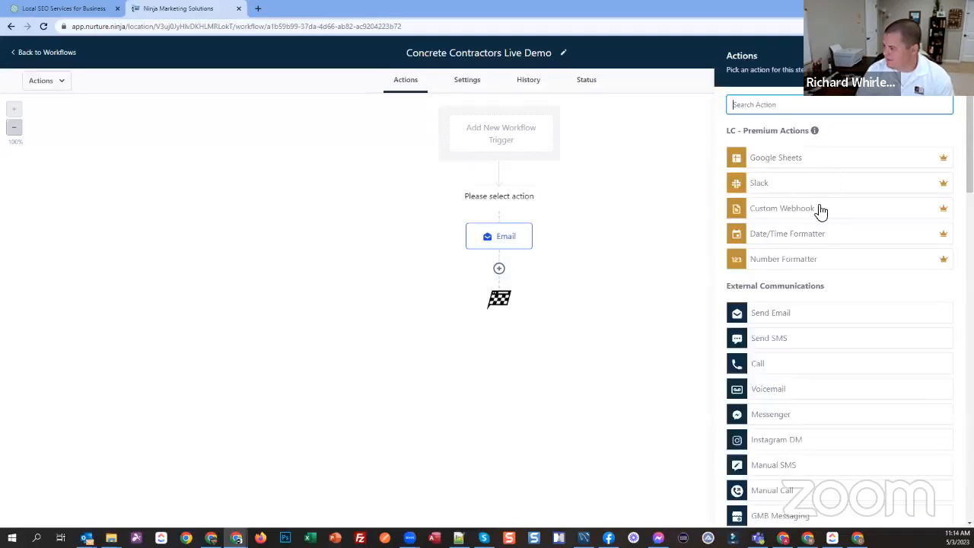
{"action": "type", "text": "asign"}
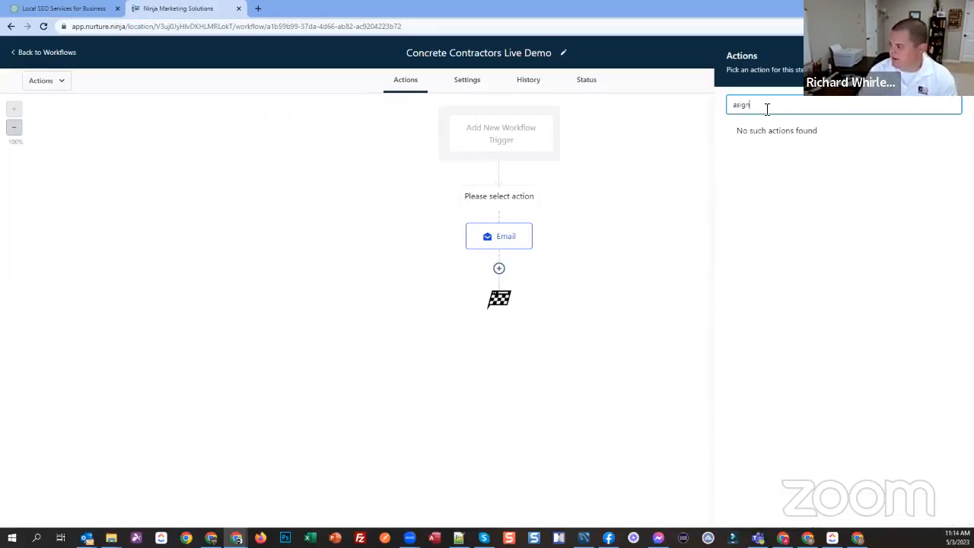
{"action": "key", "text": "BackSpace"}
{"action": "key", "text": "BackSpace"}
{"action": "type", "text": "ss"}
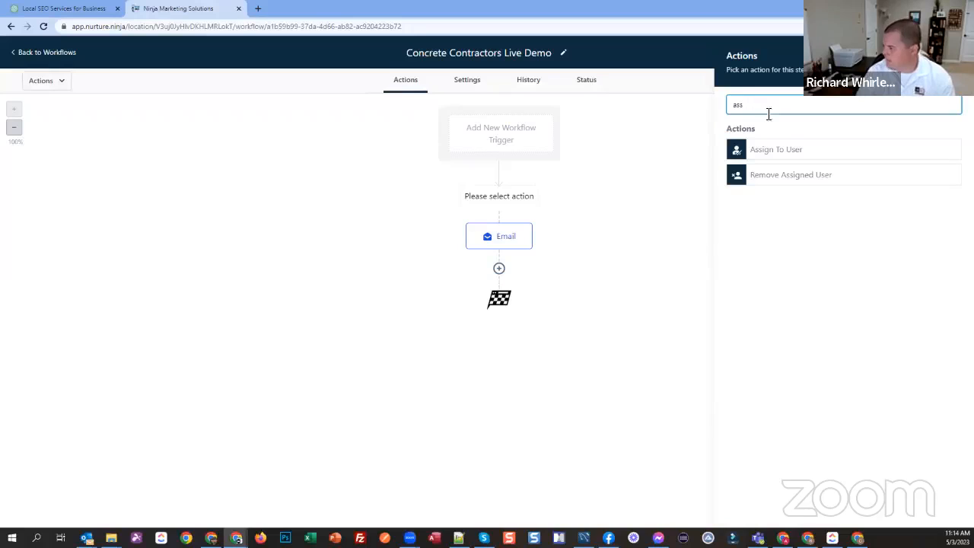
{"action": "left_click", "coordinate": [772, 150]}
{"action": "left_click", "coordinate": [781, 187]}
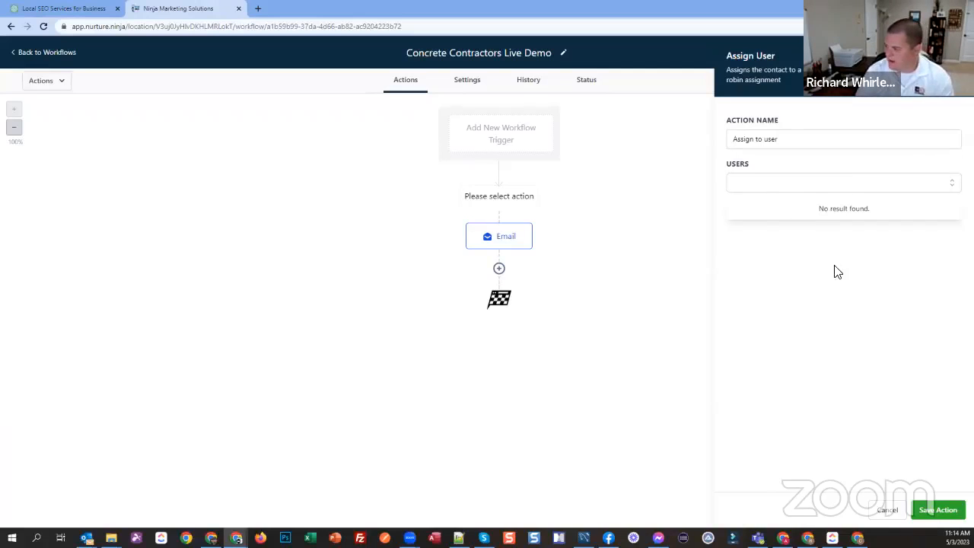
{"action": "left_click", "coordinate": [791, 189]}
{"action": "left_click", "coordinate": [887, 510]}
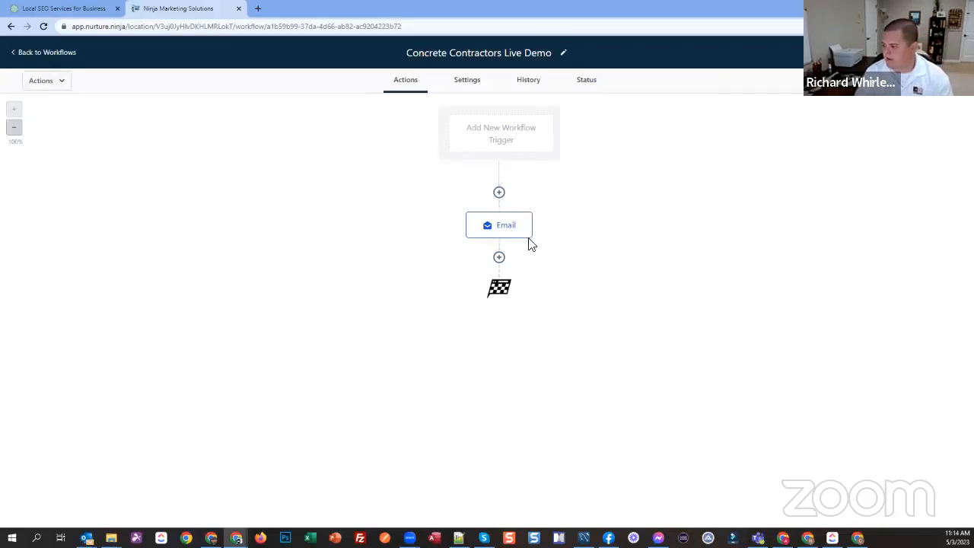
Step: Rename the workflow's email action as "Day 1 Email" and save it
{"action": "left_click", "coordinate": [495, 228]}
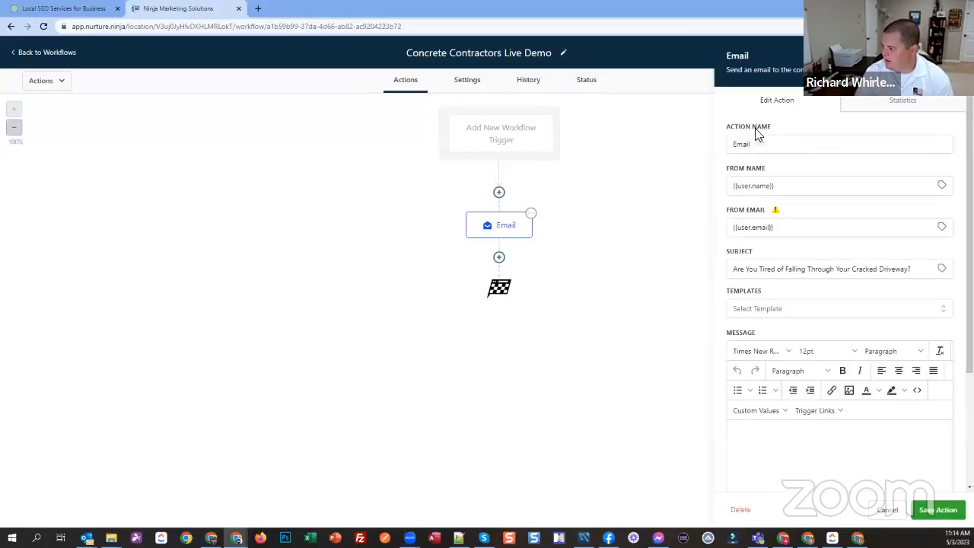
{"action": "left_click", "coordinate": [820, 144]}
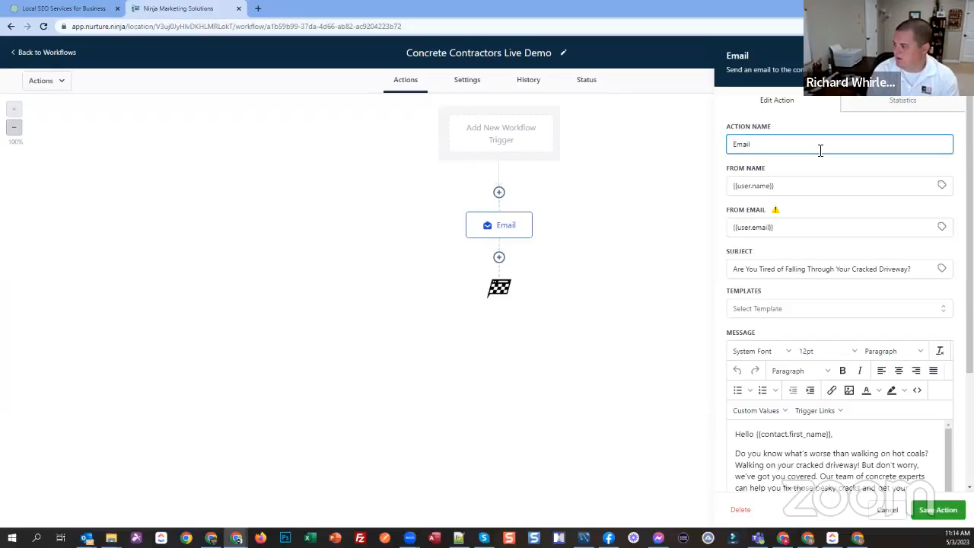
{"action": "left_click", "coordinate": [927, 509]}
Step: Add a Wait action after Day 1 Email with a time delay of 2 days, named "Wait 2 Days", and save it
{"action": "left_click", "coordinate": [499, 257]}
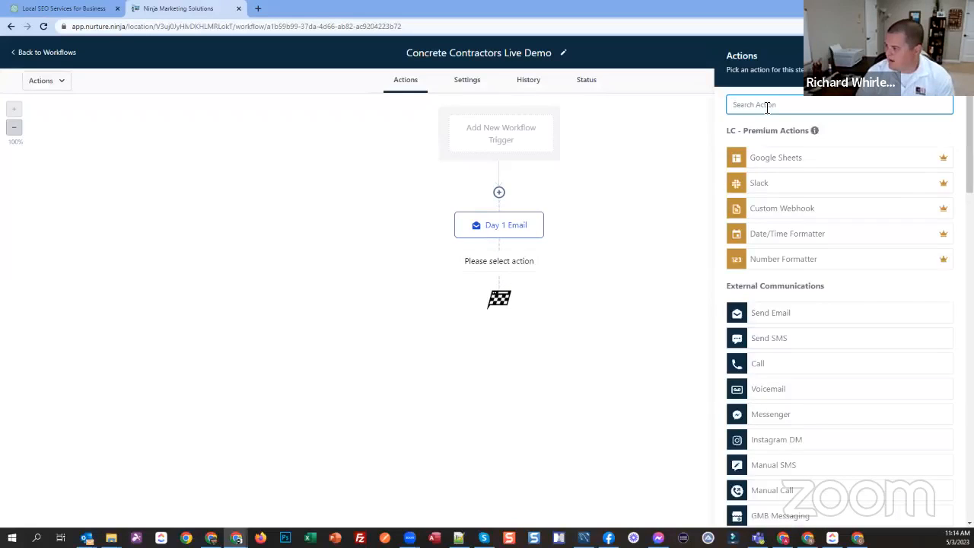
{"action": "type", "text": "wait"}
{"action": "left_click", "coordinate": [774, 148]}
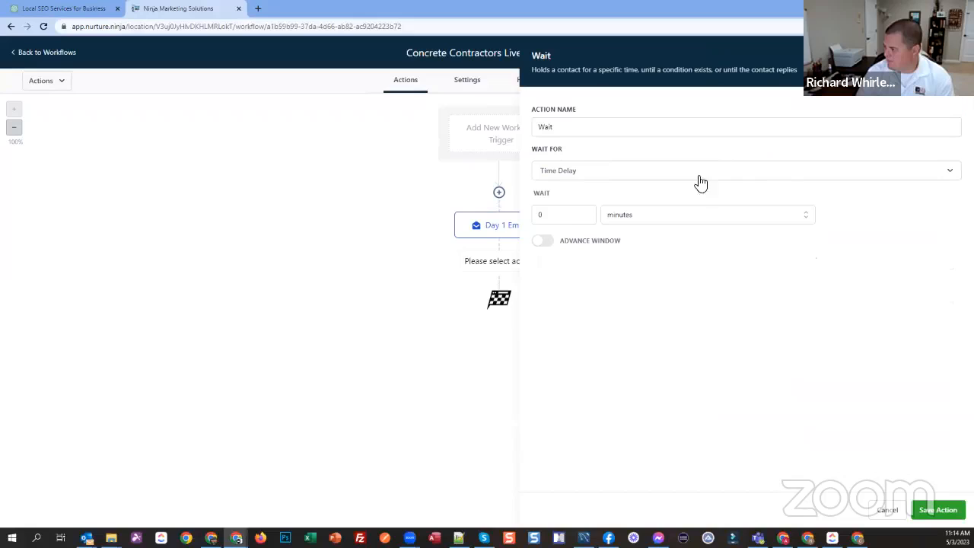
{"action": "left_click", "coordinate": [563, 217]}
{"action": "key", "text": "BackSpace"}
{"action": "type", "text": "2"}
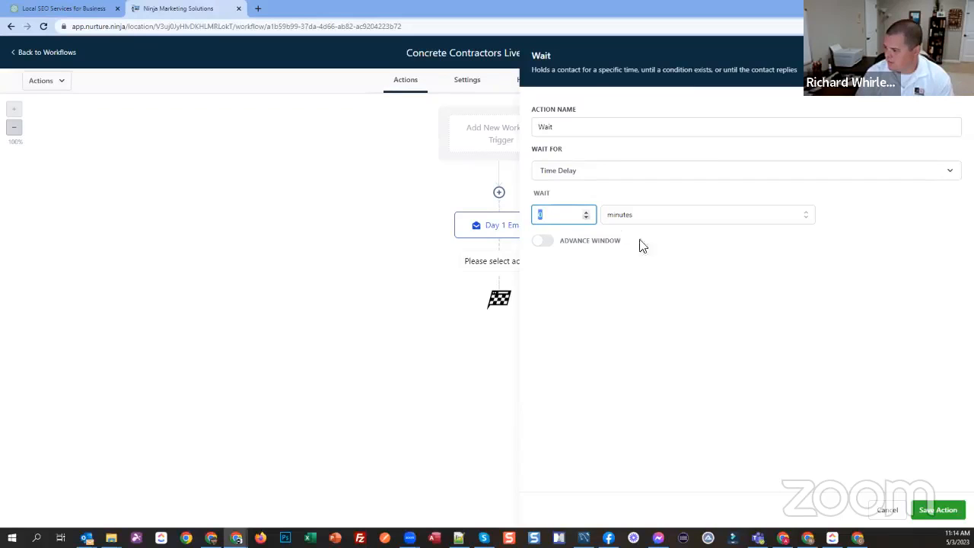
{"action": "left_click", "coordinate": [646, 215]}
{"action": "left_click", "coordinate": [614, 275]}
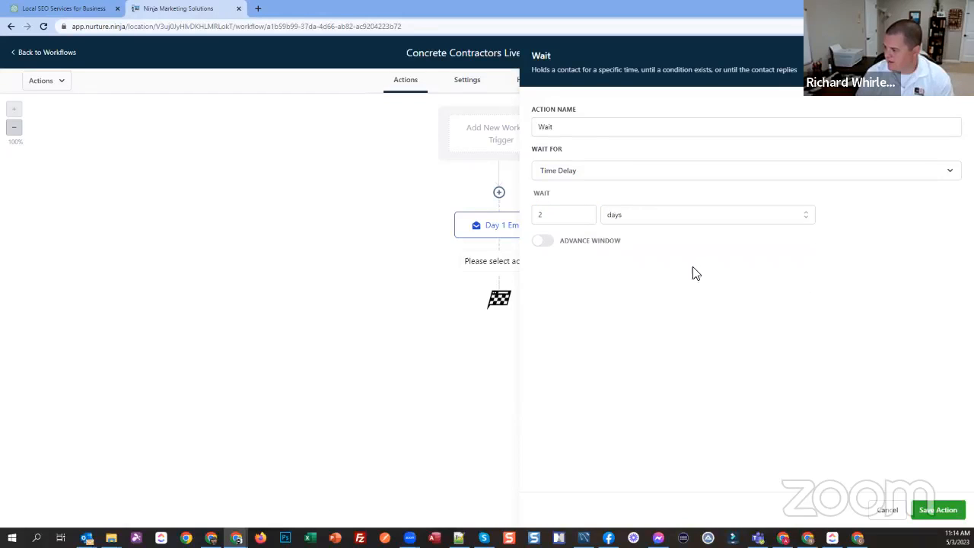
{"action": "left_click", "coordinate": [581, 129]}
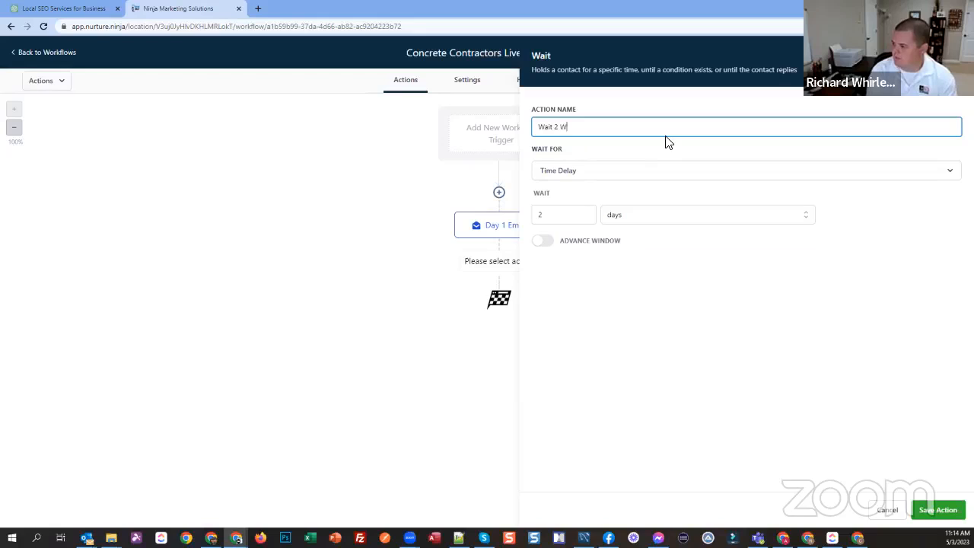
{"action": "left_click", "coordinate": [924, 508]}
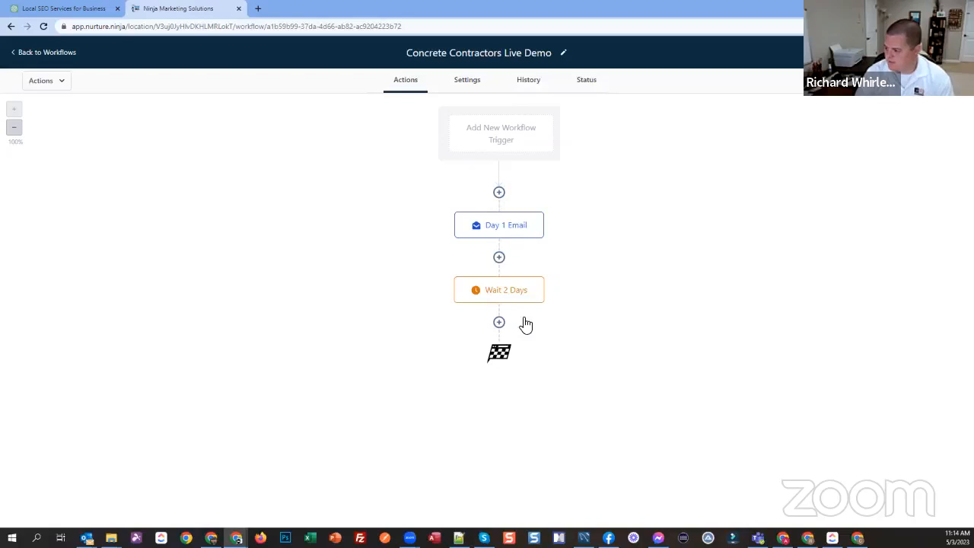
Step: Add a Send Email action after Wait 2 Days, with {{user.name}} as the from name and {{user.email}} as the from email
{"action": "left_click", "coordinate": [499, 322]}
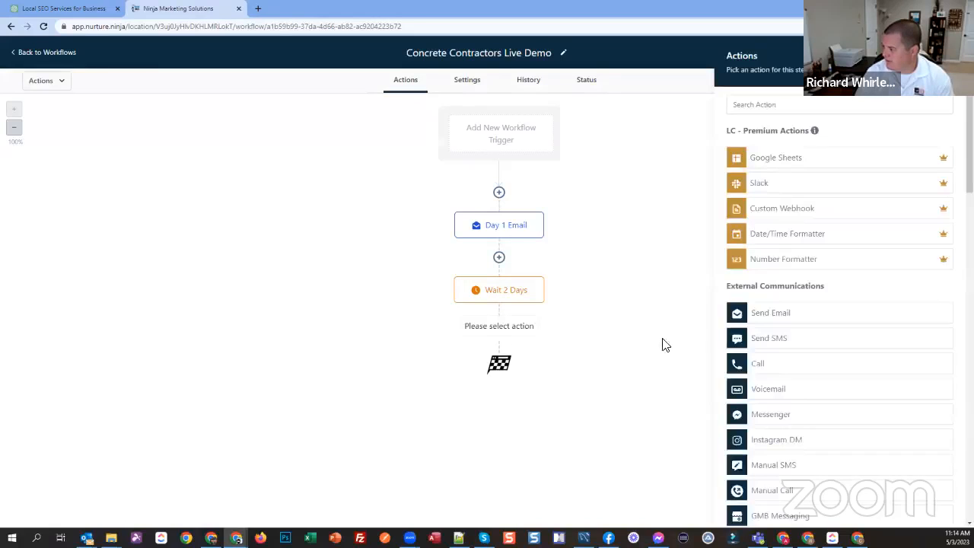
{"action": "left_click", "coordinate": [769, 313]}
{"action": "left_click", "coordinate": [941, 185]}
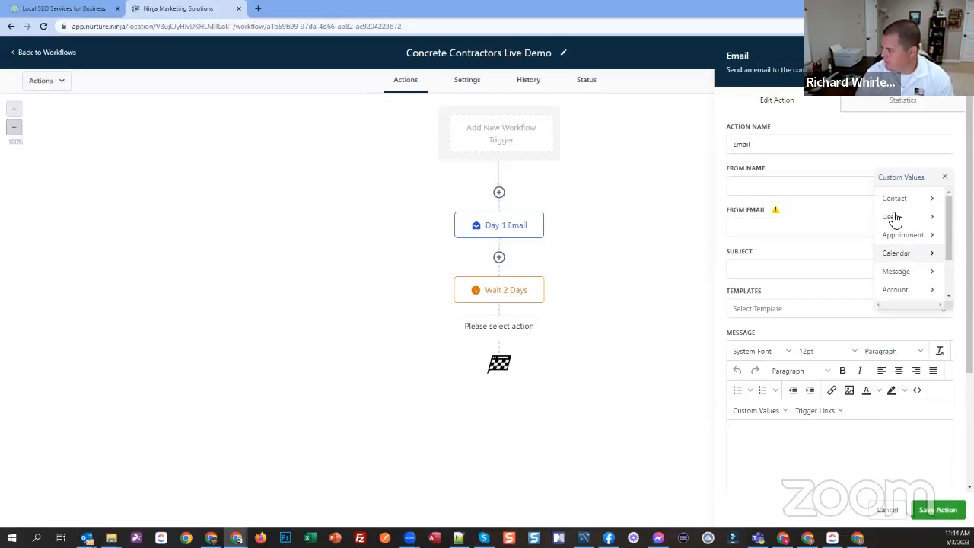
{"action": "left_click", "coordinate": [902, 216]}
{"action": "left_click", "coordinate": [898, 199]}
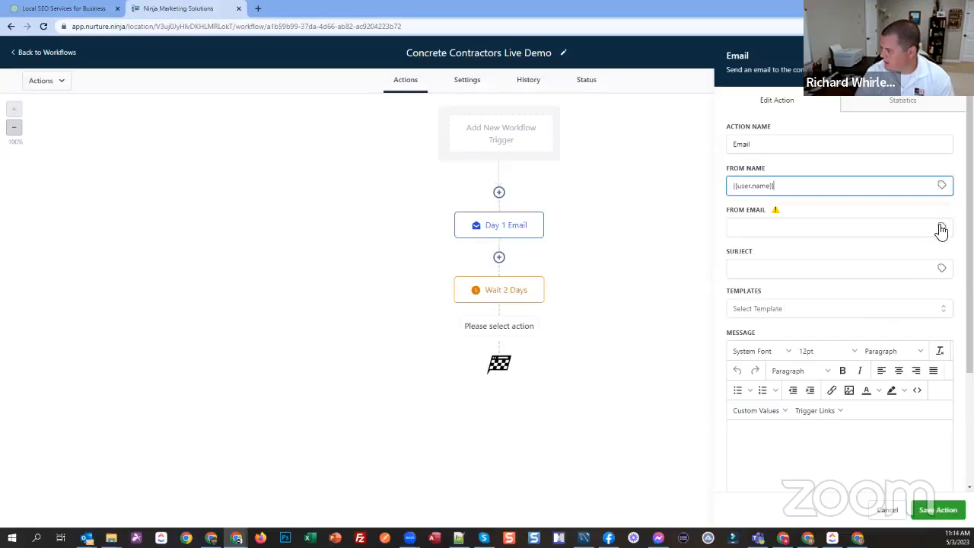
{"action": "left_click", "coordinate": [942, 227]}
{"action": "left_click", "coordinate": [915, 259]}
{"action": "left_click", "coordinate": [883, 295]}
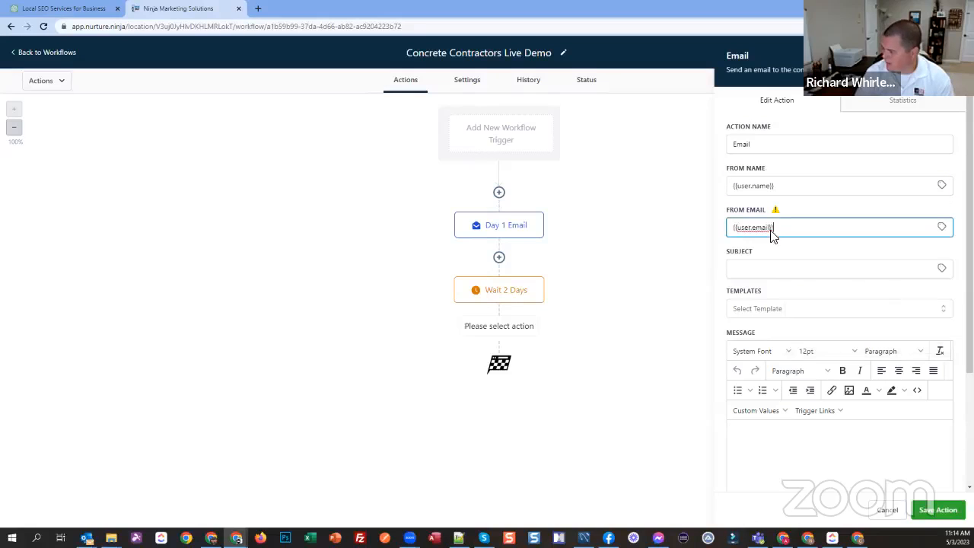
Step: Copy Email 2's subject, "Concrete Jungle - Let Us Help You Tame Your Driveway!", from the five-part campaign in ChatGPT
{"action": "left_click", "coordinate": [65, 10]}
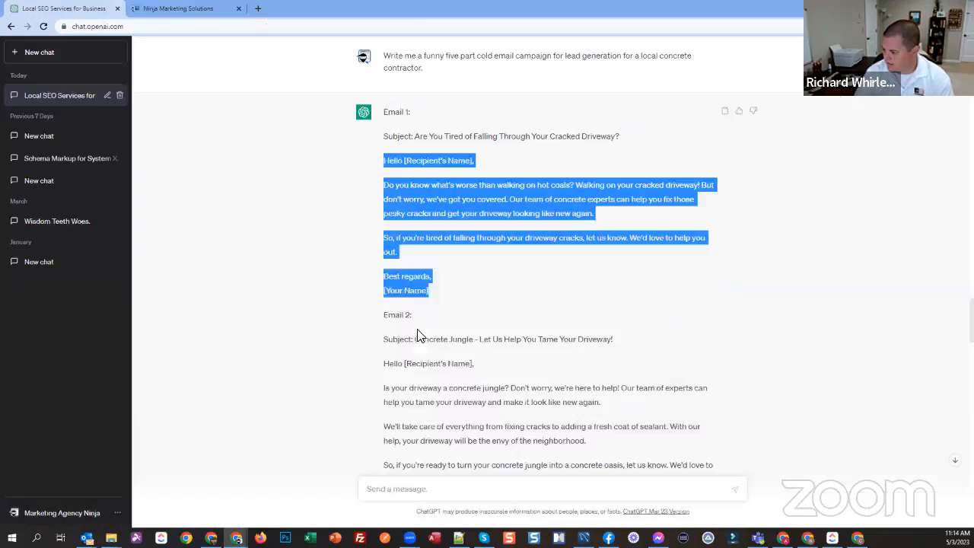
{"action": "left_click_drag", "start_coordinate": [415, 339], "coordinate": [613, 340]}
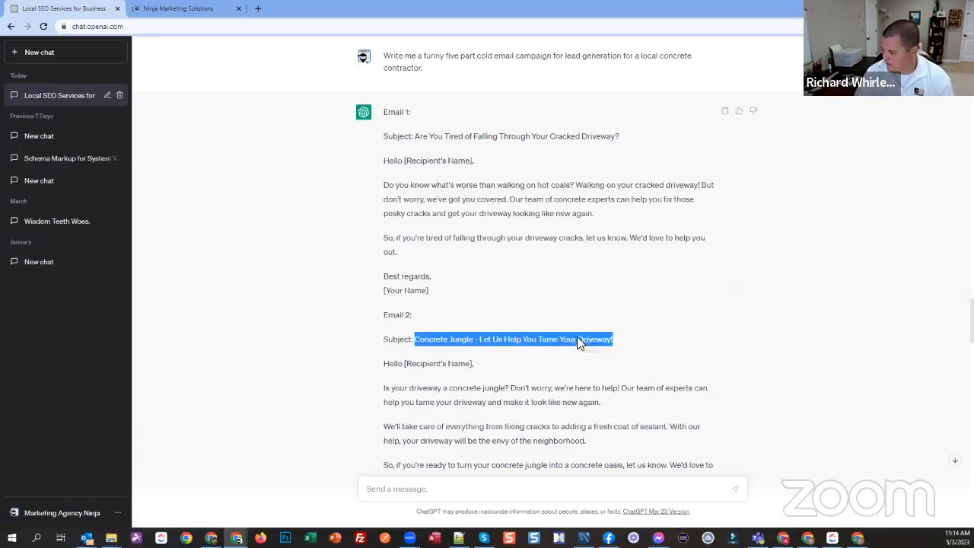
{"action": "left_click", "coordinate": [169, 14]}
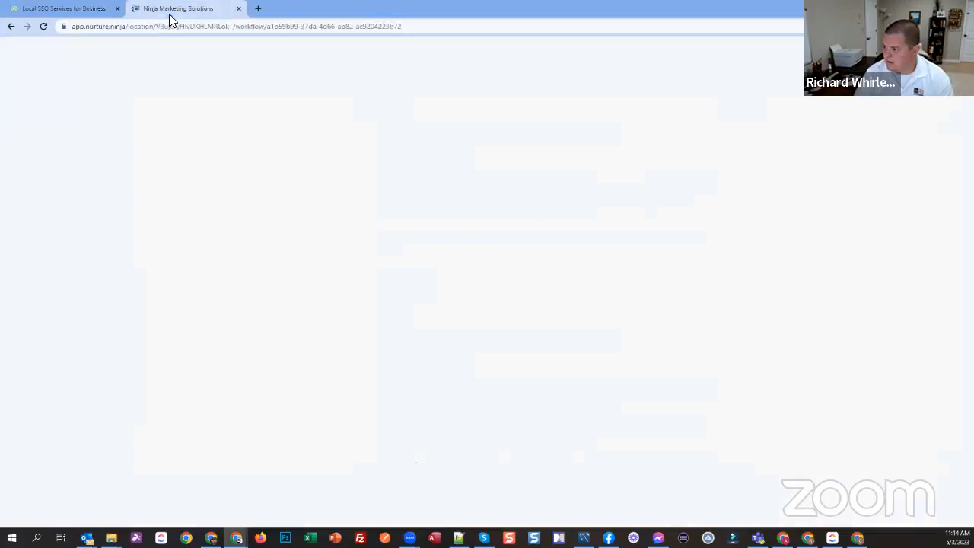
{"action": "key", "text": "ctrl+Tab"}
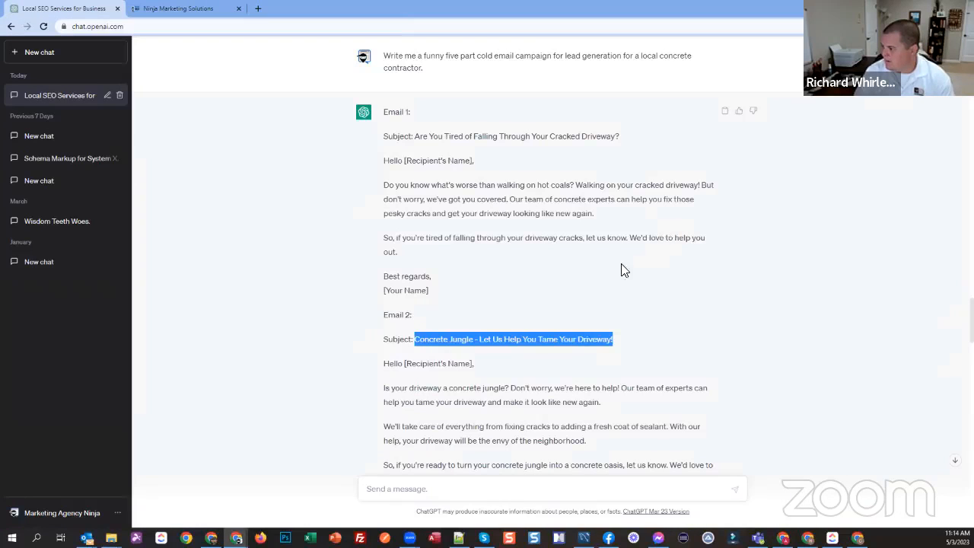
Step: Copy Email 2, from subject line through "Best regards,", from ChatGPT's campaign targeting local concrete contractors into the new email action's message
{"action": "scroll", "coordinate": [641, 271], "scroll_direction": "up", "scroll_amount": 2}
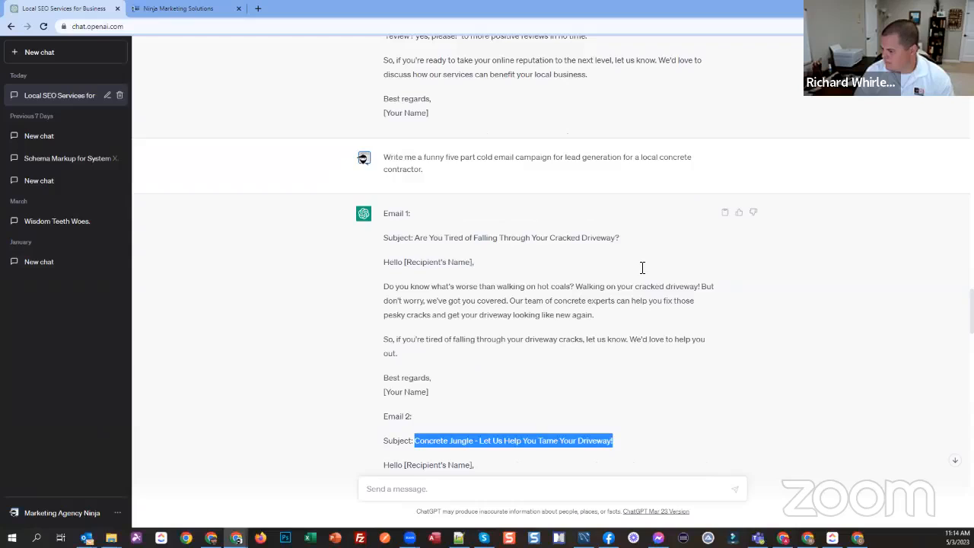
{"action": "scroll", "coordinate": [642, 267], "scroll_direction": "down", "scroll_amount": 10}
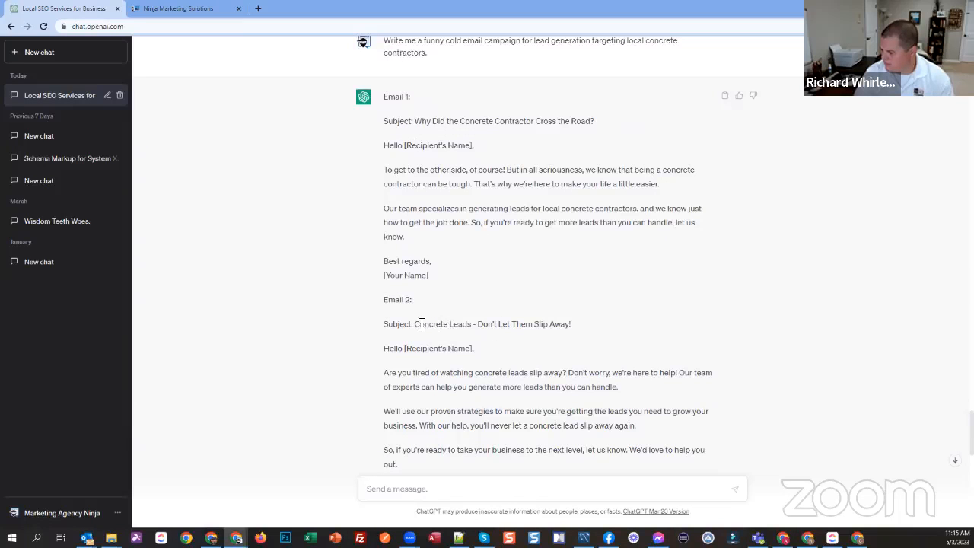
{"action": "left_click_drag", "start_coordinate": [415, 325], "coordinate": [421, 326]}
{"action": "scroll", "coordinate": [443, 333], "scroll_direction": "down", "scroll_amount": 2}
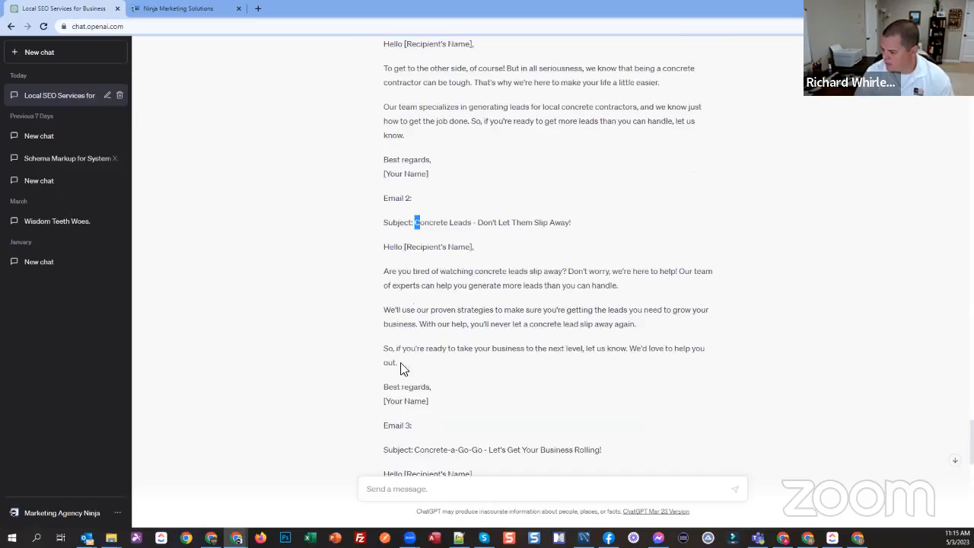
{"action": "left_click", "coordinate": [432, 390], "text": "shift"}
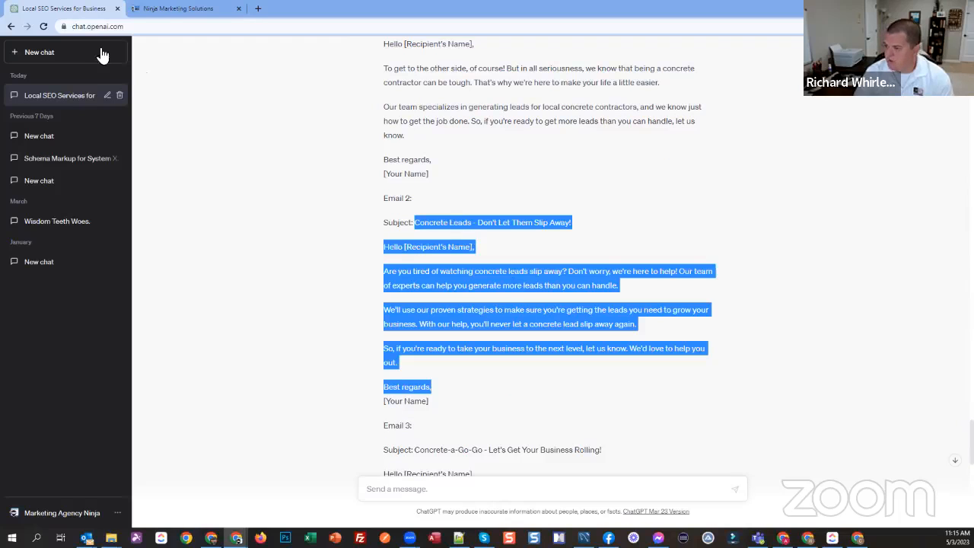
{"action": "left_click", "coordinate": [163, 10]}
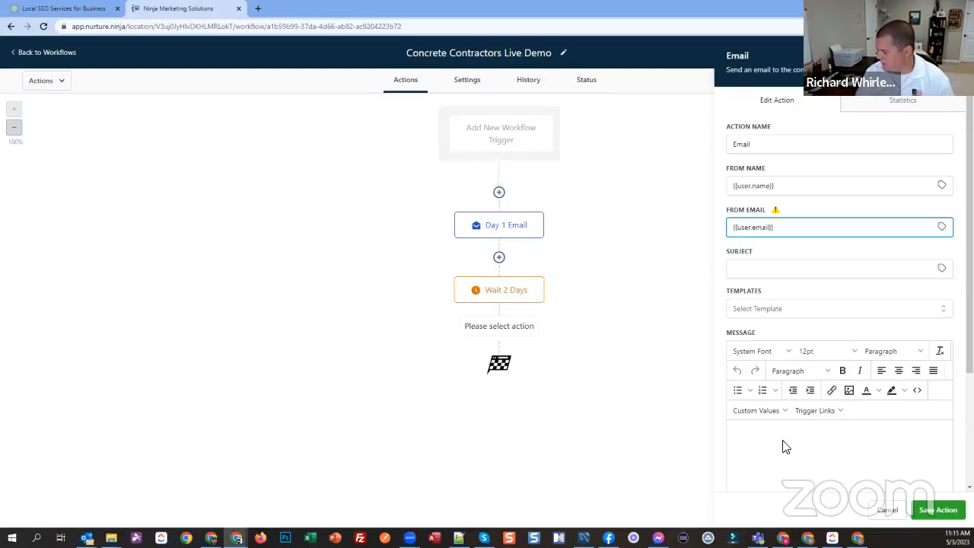
{"action": "left_click", "coordinate": [772, 460]}
{"action": "key", "text": "ctrl+v"}
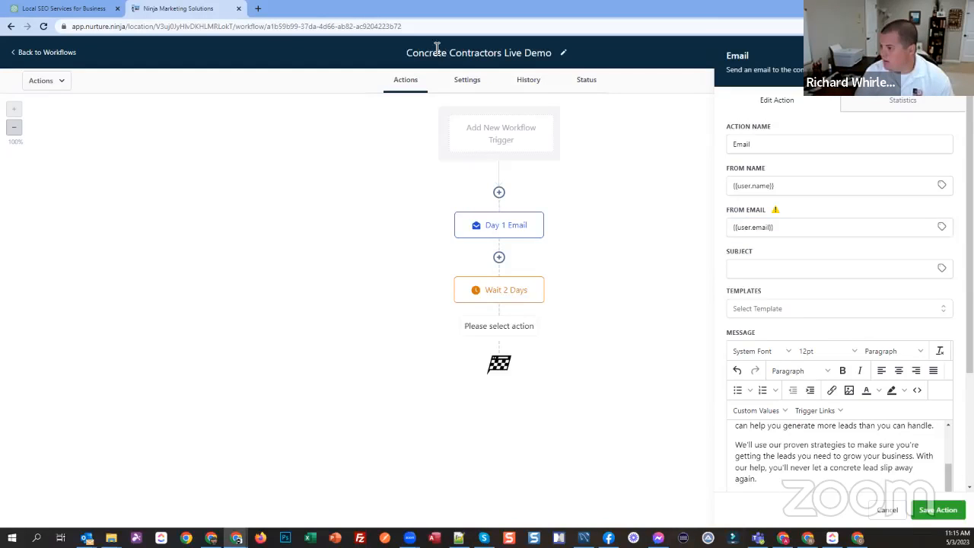
Step: Copy Email 2's subject, "Concrete Leads - Don't Let Them Slip Away!", from ChatGPT into the new email action's subject
{"action": "left_click", "coordinate": [77, 12]}
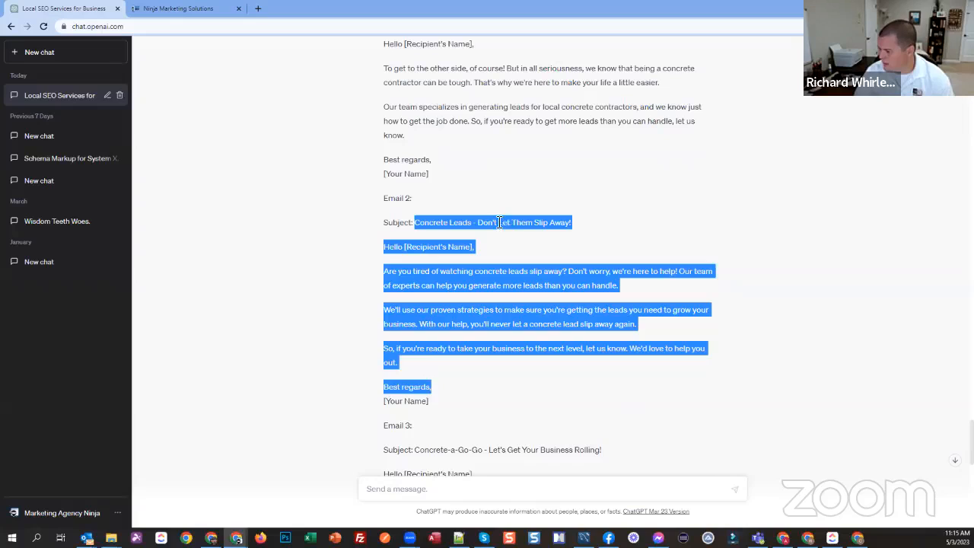
{"action": "left_click", "coordinate": [428, 223]}
{"action": "left_click_drag", "start_coordinate": [413, 222], "coordinate": [566, 225]}
{"action": "key", "text": "ctrl+c"}
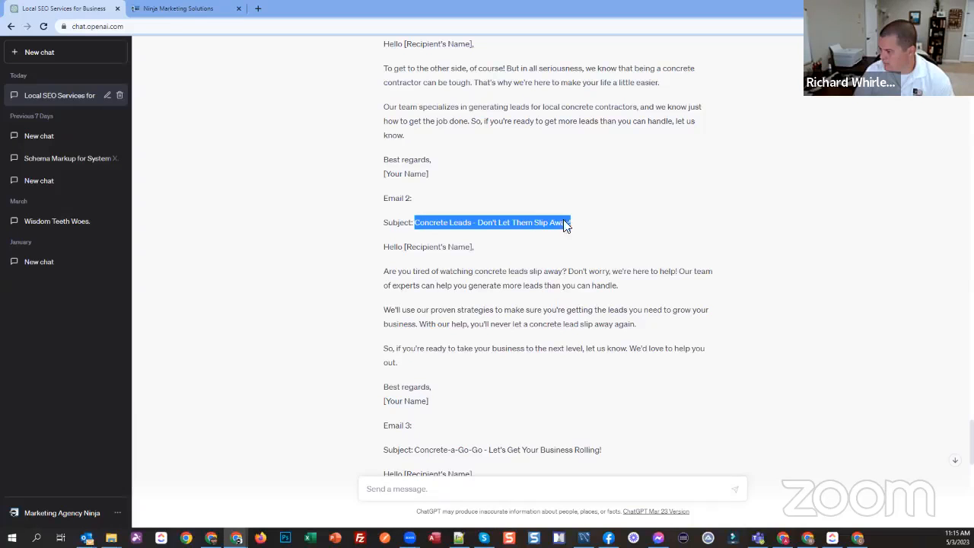
{"action": "left_click", "coordinate": [173, 9]}
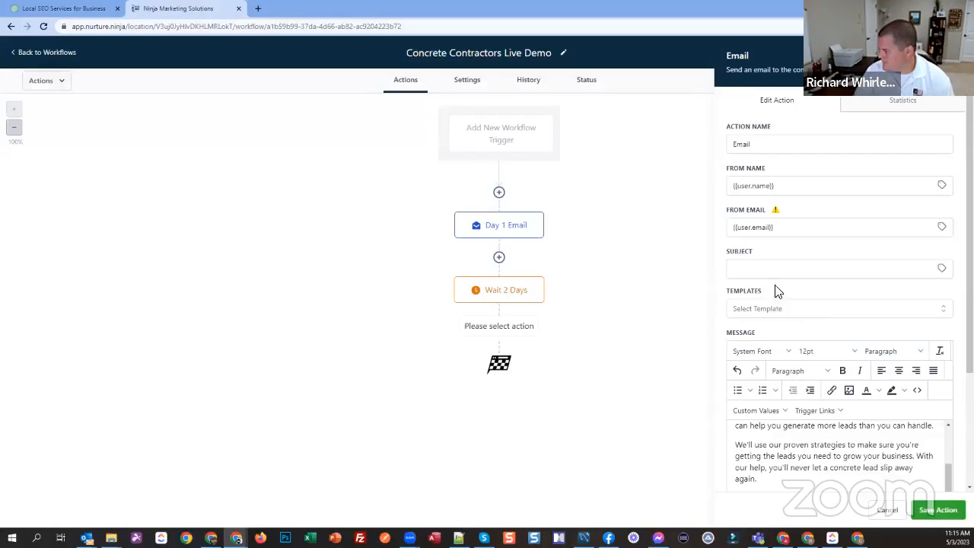
{"action": "left_click", "coordinate": [776, 270]}
{"action": "key", "text": "ctrl+v"}
Step: Delete the pasted subject line from the start of the email message so it begins with the greeting
{"action": "left_click", "coordinate": [818, 447]}
{"action": "scroll", "coordinate": [818, 446], "scroll_direction": "up", "scroll_amount": 2}
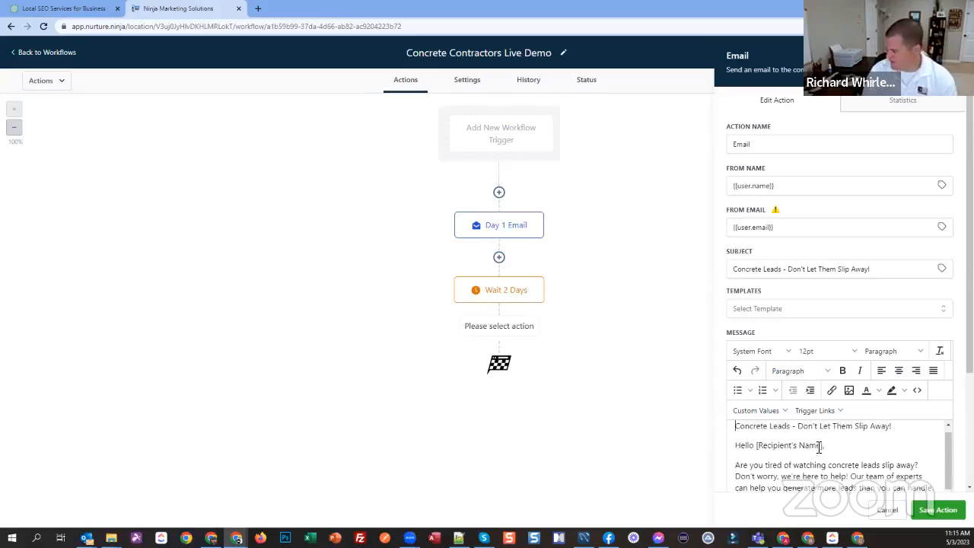
{"action": "key", "text": "shift+End"}
{"action": "key", "text": "Delete"}
Step: Replace the [Recipient's Name] placeholder in the greeting with the contact's First Name custom value
{"action": "key", "text": "Delete"}
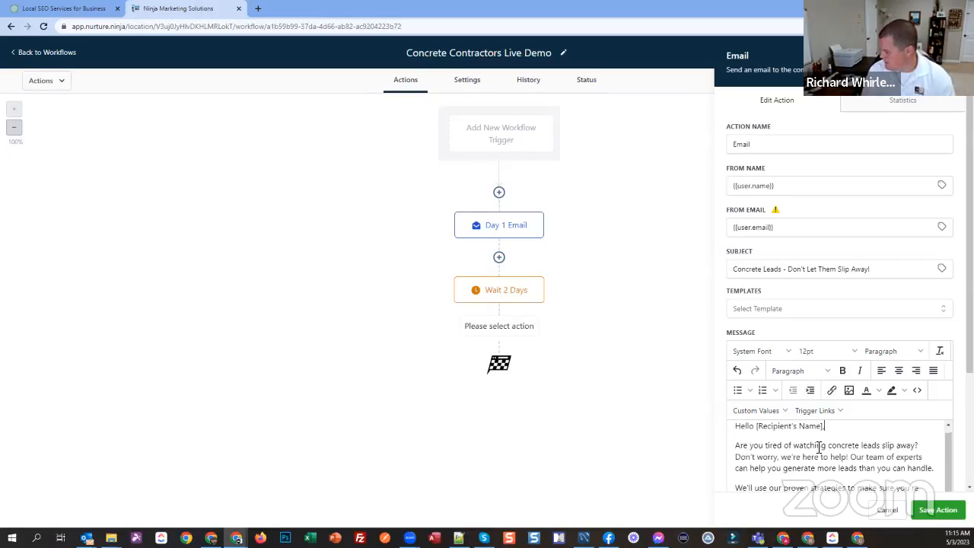
{"action": "key", "text": "ctrl+shift+Left"}
{"action": "key", "text": "ctrl+shift+Left"}
{"action": "key", "text": "Delete"}
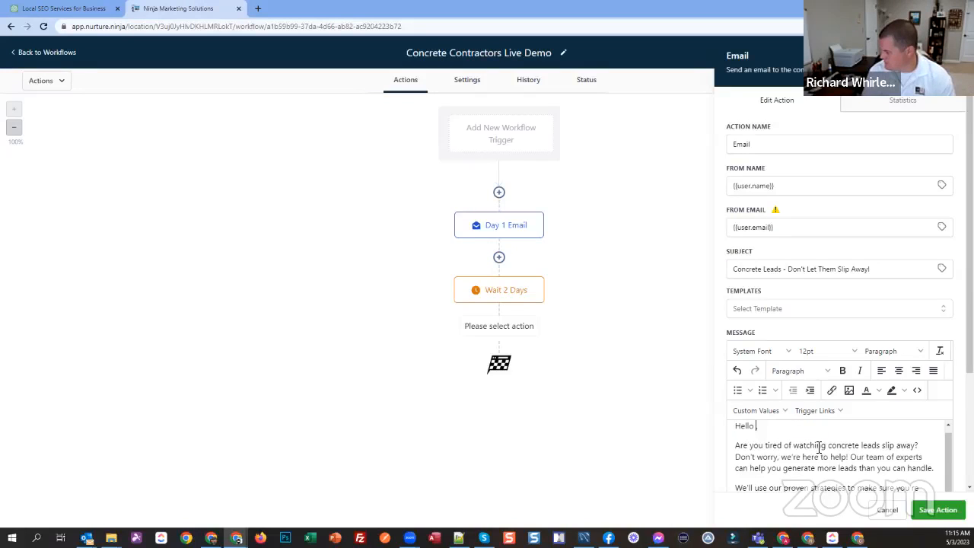
{"action": "left_click", "coordinate": [755, 411]}
{"action": "mouse_move", "coordinate": [750, 264]}
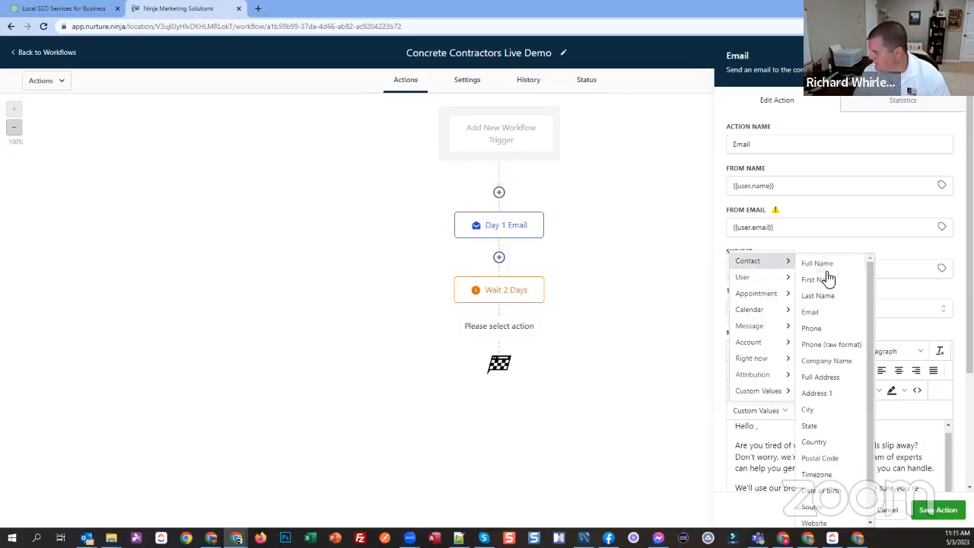
{"action": "left_click", "coordinate": [817, 279]}
Step: Insert the user Signature custom value on a new line below "Best regards," and save the email action
{"action": "scroll", "coordinate": [791, 449], "scroll_direction": "down", "scroll_amount": 2}
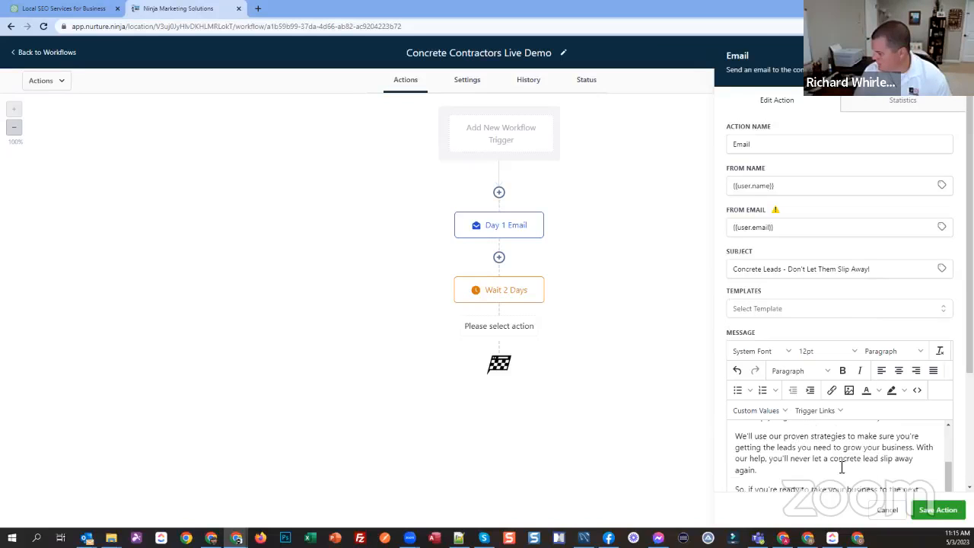
{"action": "scroll", "coordinate": [842, 468], "scroll_direction": "down", "scroll_amount": 2}
{"action": "key", "text": "Return"}
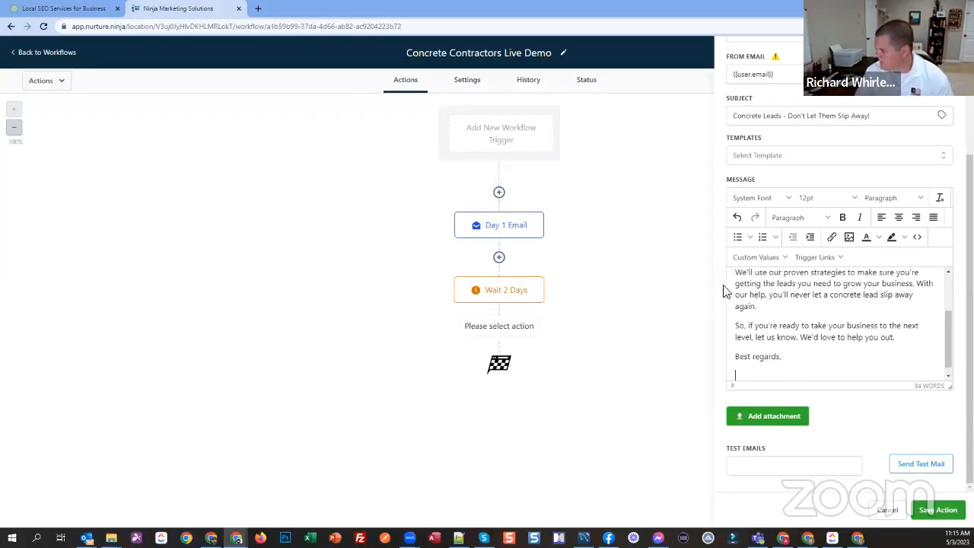
{"action": "left_click", "coordinate": [756, 257]}
{"action": "mouse_move", "coordinate": [746, 292]}
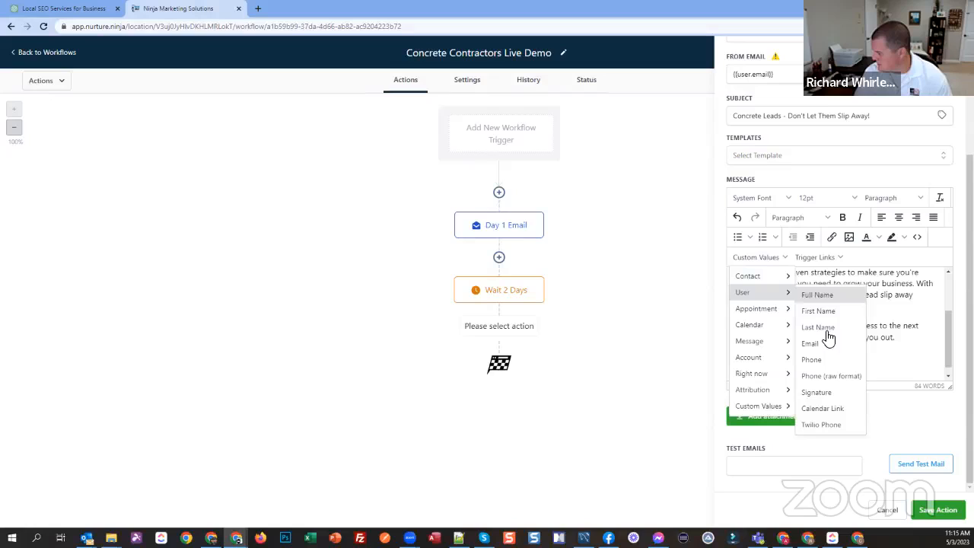
{"action": "left_click", "coordinate": [810, 392]}
{"action": "left_click", "coordinate": [955, 518]}
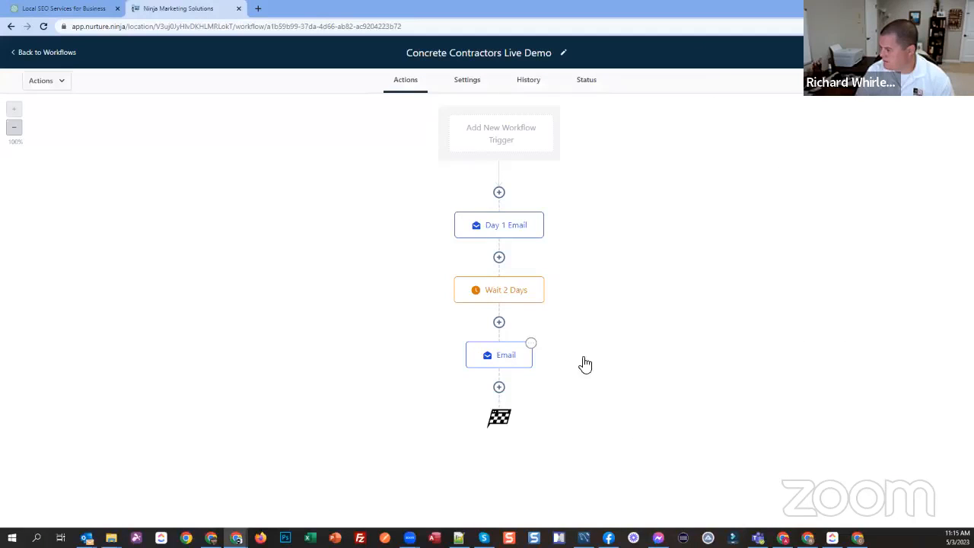
Step: Rename the email action after Wait 2 Days as "Day 3 Email" and save it
{"action": "left_click", "coordinate": [507, 357]}
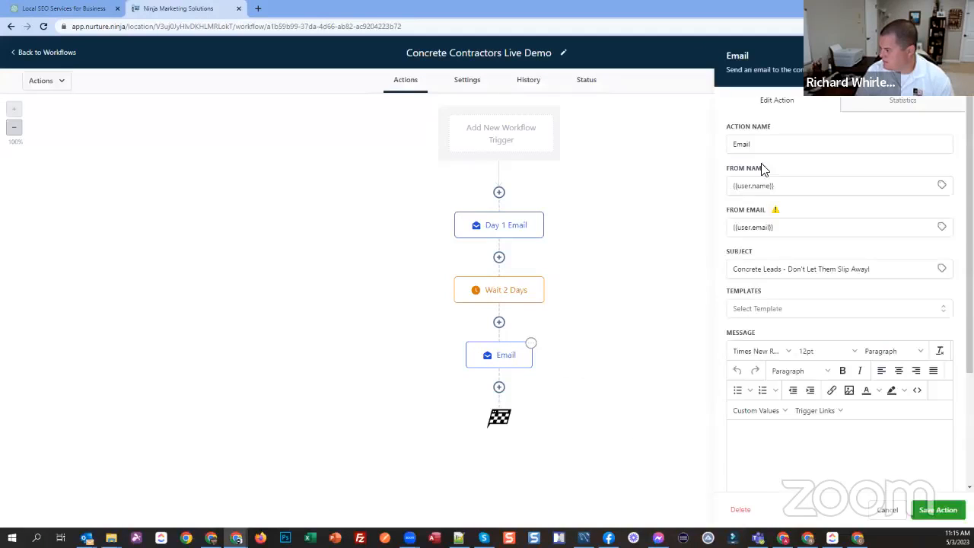
{"action": "left_click", "coordinate": [800, 147]}
{"action": "type", "text": "3"}
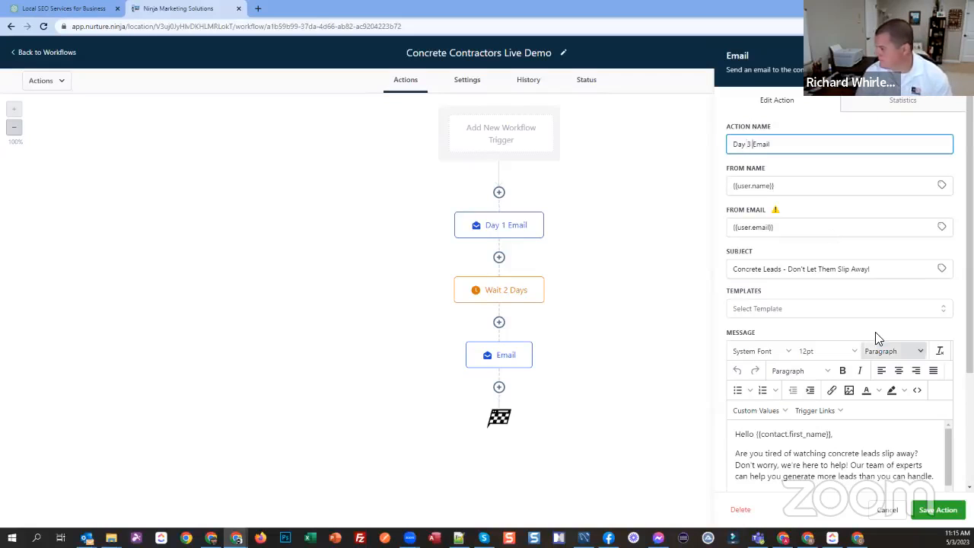
{"action": "left_click", "coordinate": [926, 510]}
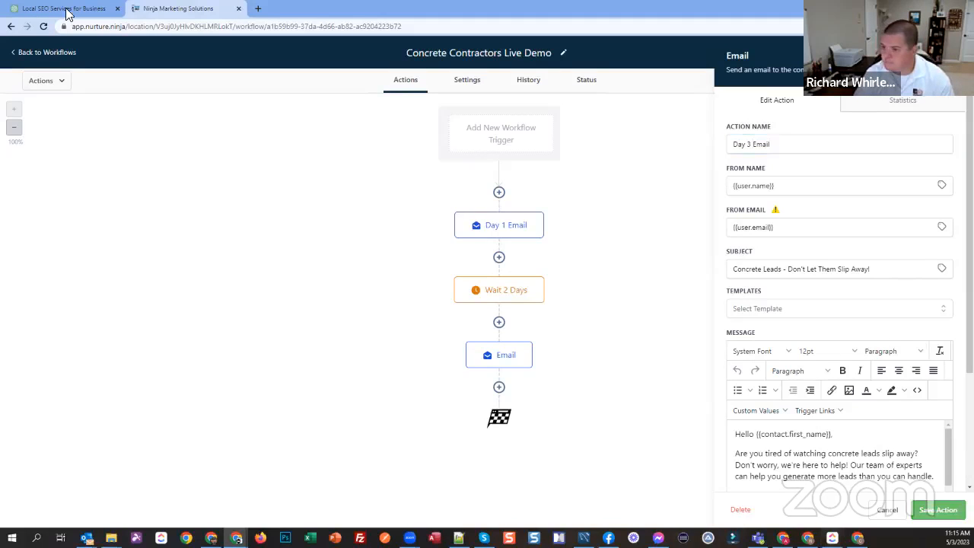
Step: Copy Email 1 from its greeting through "Best regards," in ChatGPT's campaign targeting local concrete contractors, and return to the workflow
{"action": "left_click", "coordinate": [67, 11]}
{"action": "scroll", "coordinate": [400, 180], "scroll_direction": "up", "scroll_amount": 1}
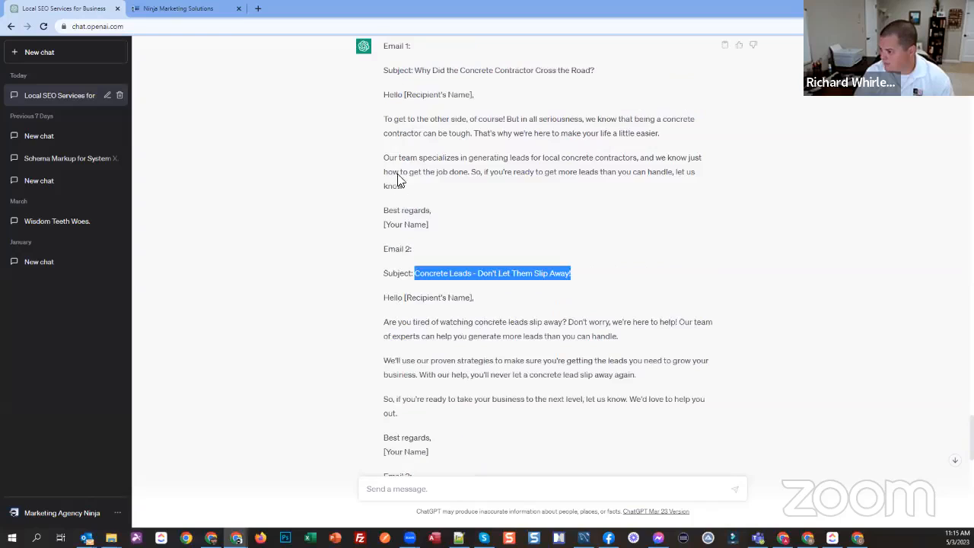
{"action": "left_click_drag", "start_coordinate": [394, 116], "coordinate": [431, 211]}
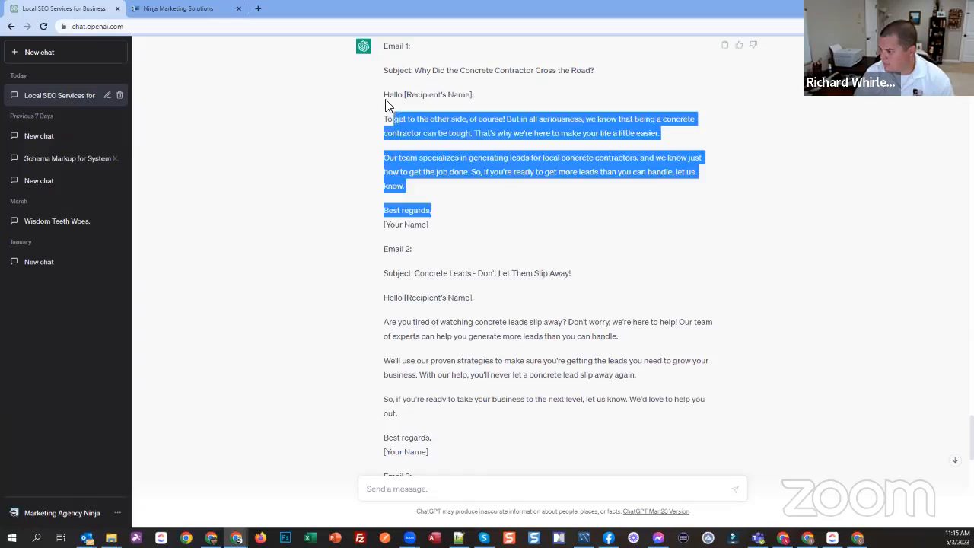
{"action": "left_click_drag", "start_coordinate": [385, 104], "coordinate": [233, 29]}
{"action": "key", "text": "ctrl+Tab"}
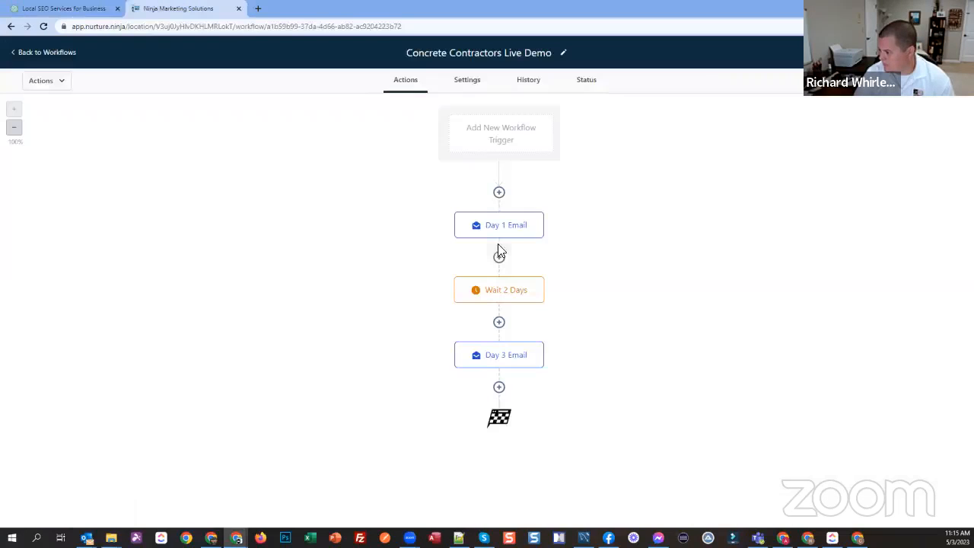
Step: Replace Day 1 Email's body text, from below the greeting through "Best regards,", with the copied Email 1 text
{"action": "left_click", "coordinate": [832, 458]}
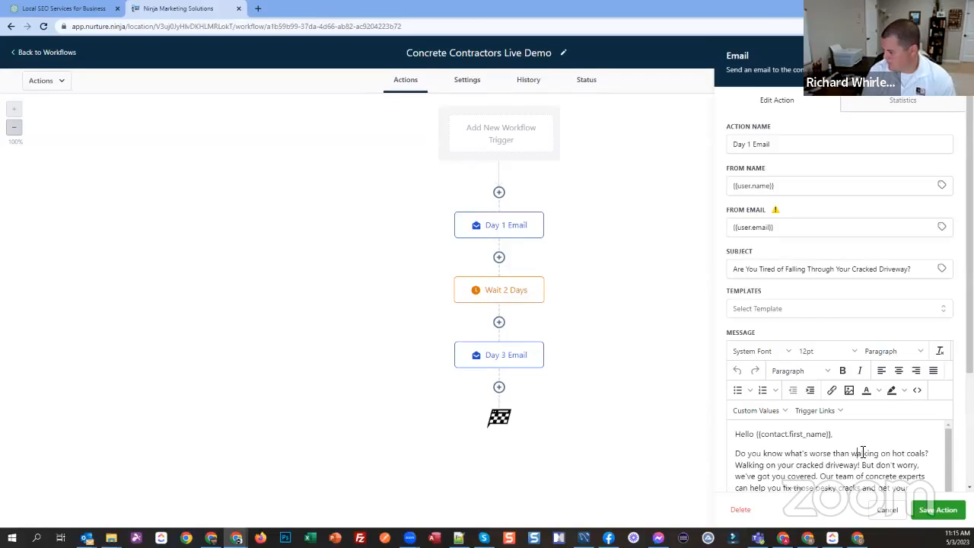
{"action": "key", "text": "BackSpace"}
{"action": "key", "text": "ctrl+z"}
{"action": "scroll", "coordinate": [863, 452], "scroll_direction": "down", "scroll_amount": 1}
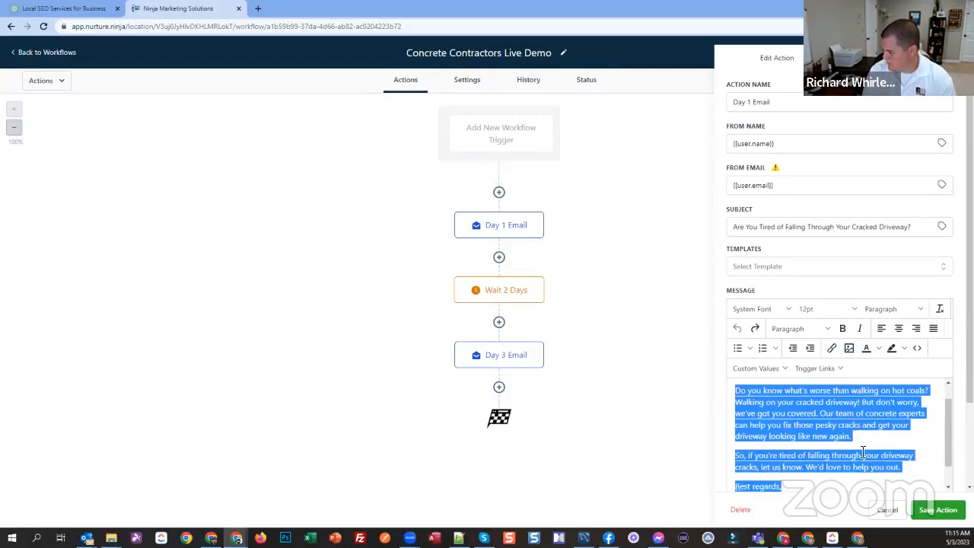
{"action": "key", "text": "ctrl+v"}
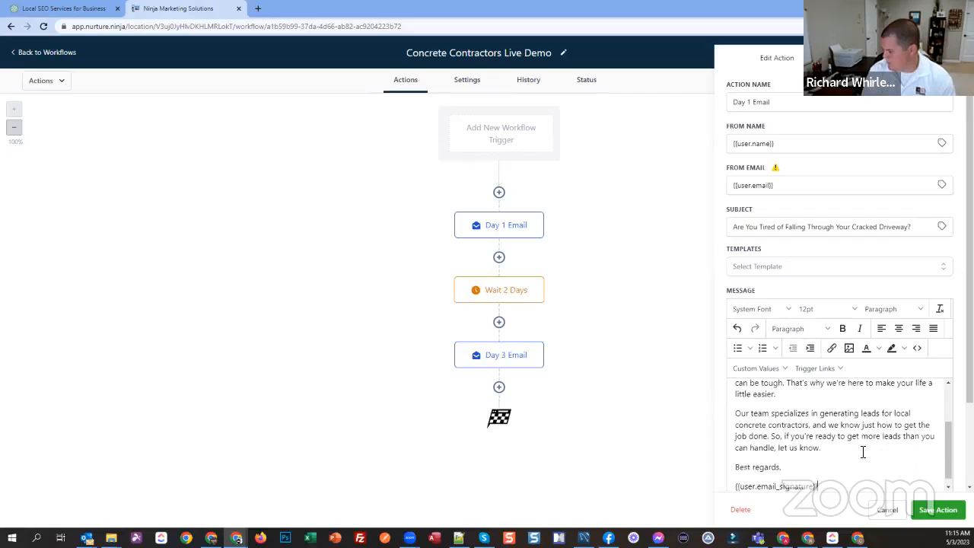
Step: Delete the duplicate "Hello [Recipient's Name]," line and its empty paragraph from Day 1 Email's message
{"action": "scroll", "coordinate": [862, 452], "scroll_direction": "up", "scroll_amount": 2}
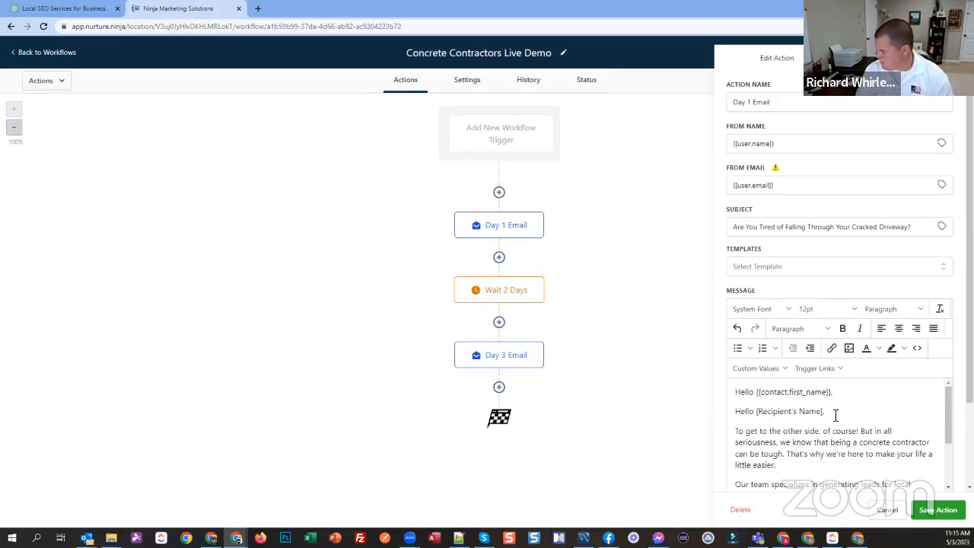
{"action": "triple_click", "coordinate": [899, 413]}
{"action": "key", "text": "BackSpace"}
{"action": "key", "text": "BackSpace"}
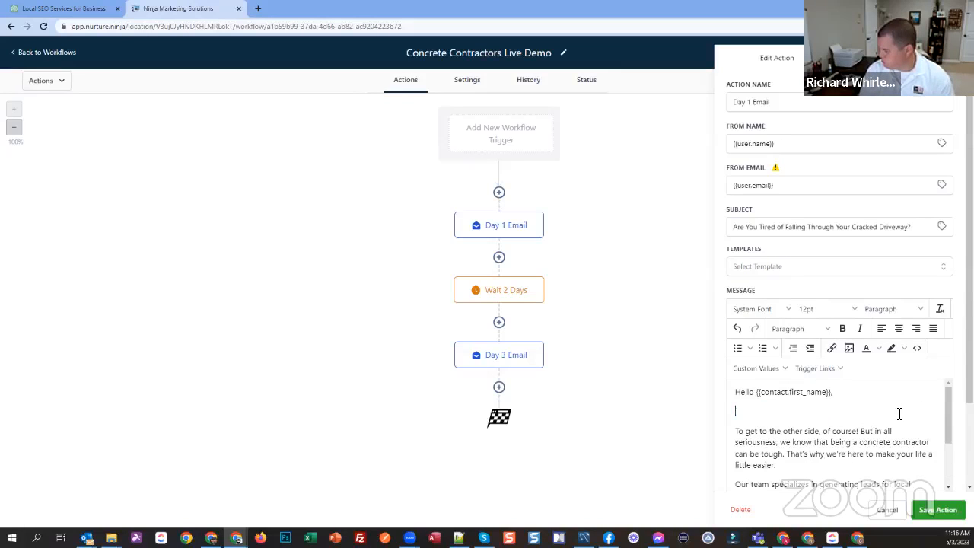
Step: Replace Day 1 Email's subject with "Why Did the Concrete Contractor Cross the Road?" copied from ChatGPT, and save the action
{"action": "left_click", "coordinate": [53, 8]}
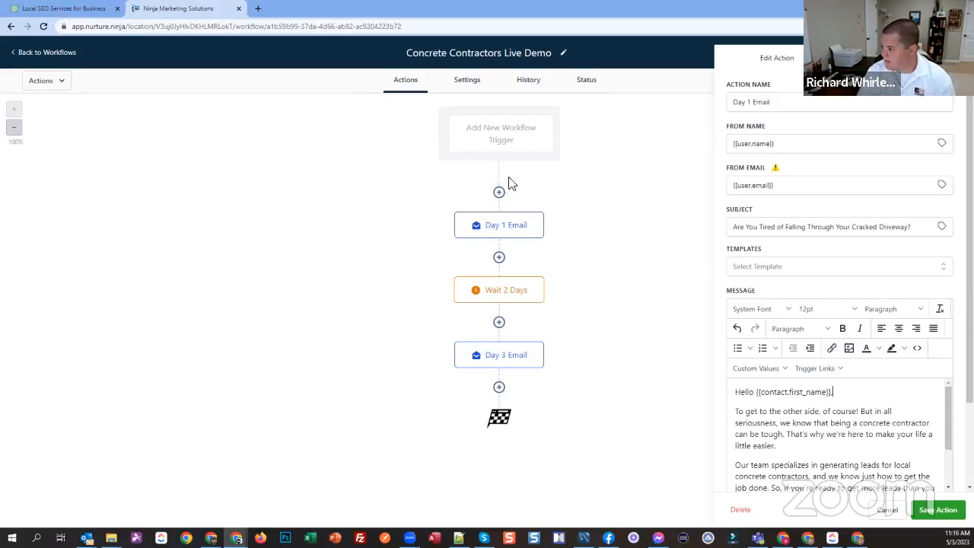
{"action": "left_click_drag", "start_coordinate": [595, 70], "coordinate": [414, 70]}
{"action": "key", "text": "ctrl+c"}
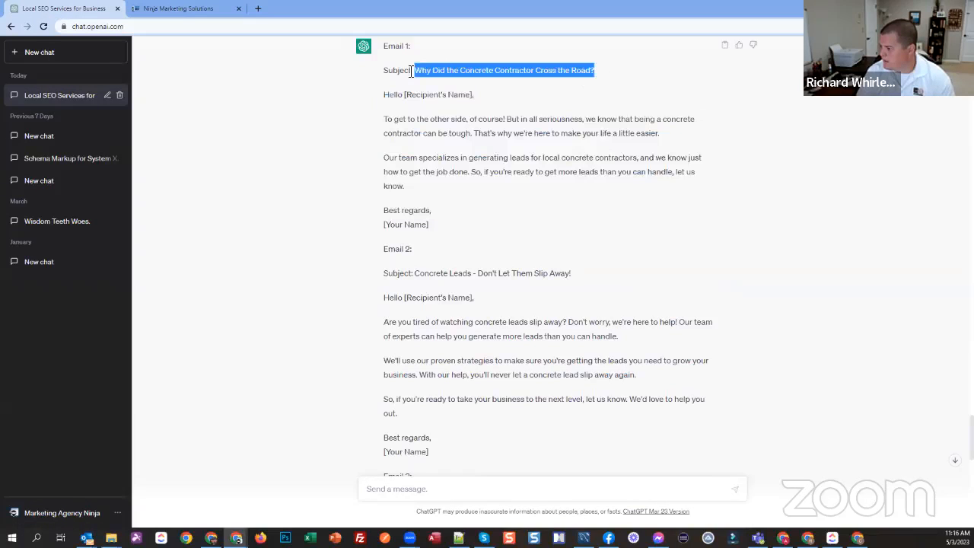
{"action": "key", "text": "ctrl+Tab"}
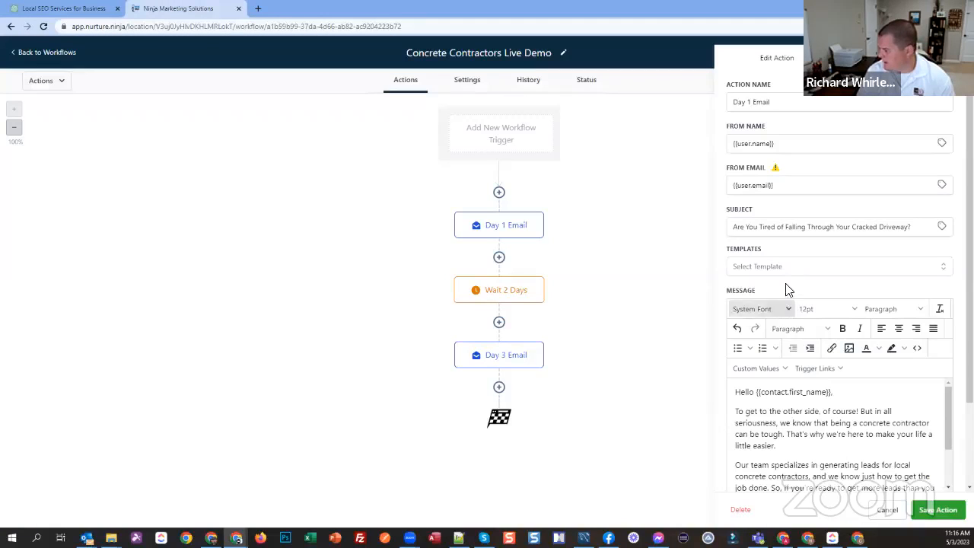
{"action": "triple_click", "coordinate": [889, 227]}
{"action": "key", "text": "ctrl+v"}
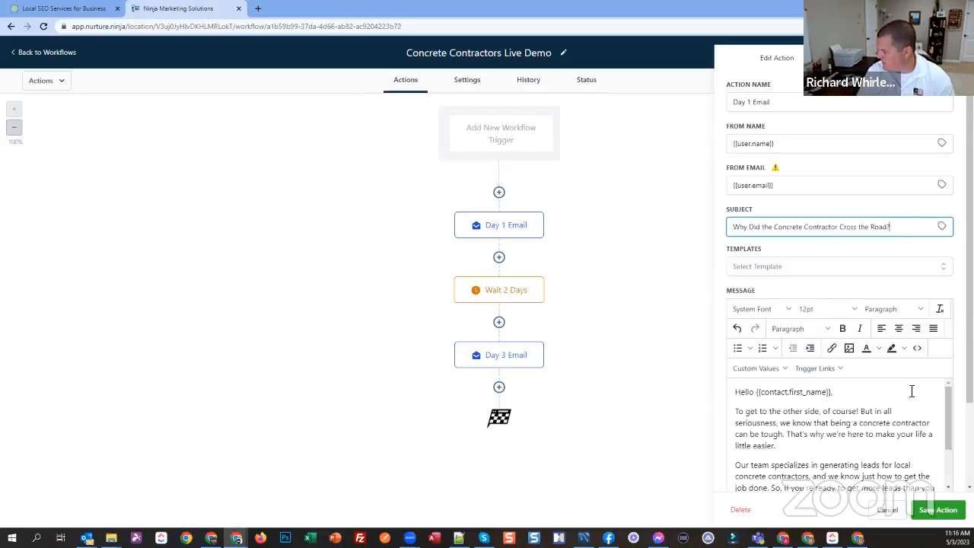
{"action": "left_click", "coordinate": [937, 509]}
Step: Switch to ChatGPT and review the prompt and first emails of the funny campaign targeting local concrete contractors
{"action": "left_click", "coordinate": [67, 9]}
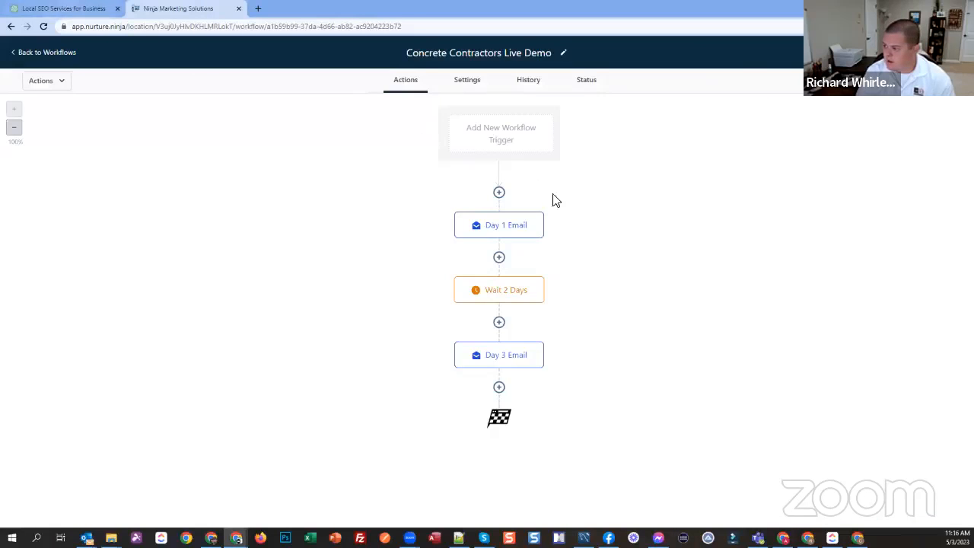
{"action": "scroll", "coordinate": [425, 153], "scroll_direction": "up", "scroll_amount": 2}
{"action": "scroll", "coordinate": [487, 96], "scroll_direction": "up", "scroll_amount": 1}
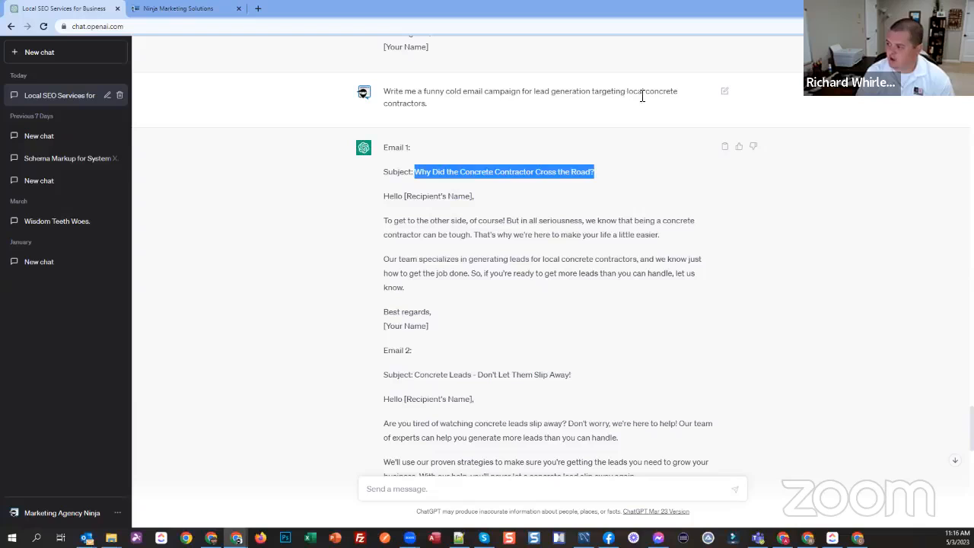
{"action": "scroll", "coordinate": [476, 245], "scroll_direction": "down", "scroll_amount": 4}
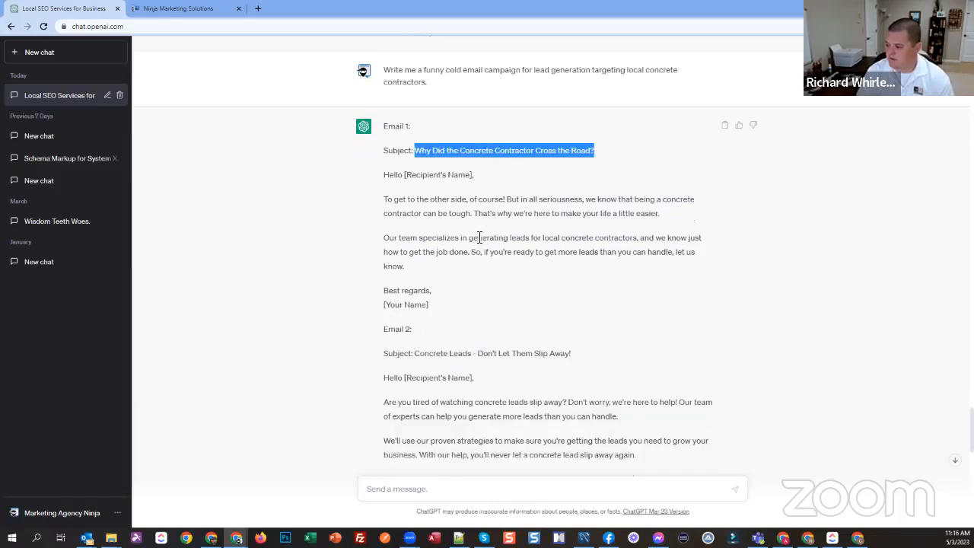
Step: Return to the workflow and add a Send Email action named "Day 5 Email" below Day 3 Email
{"action": "scroll", "coordinate": [478, 246], "scroll_direction": "up", "scroll_amount": 1}
{"action": "scroll", "coordinate": [476, 245], "scroll_direction": "down", "scroll_amount": 5}
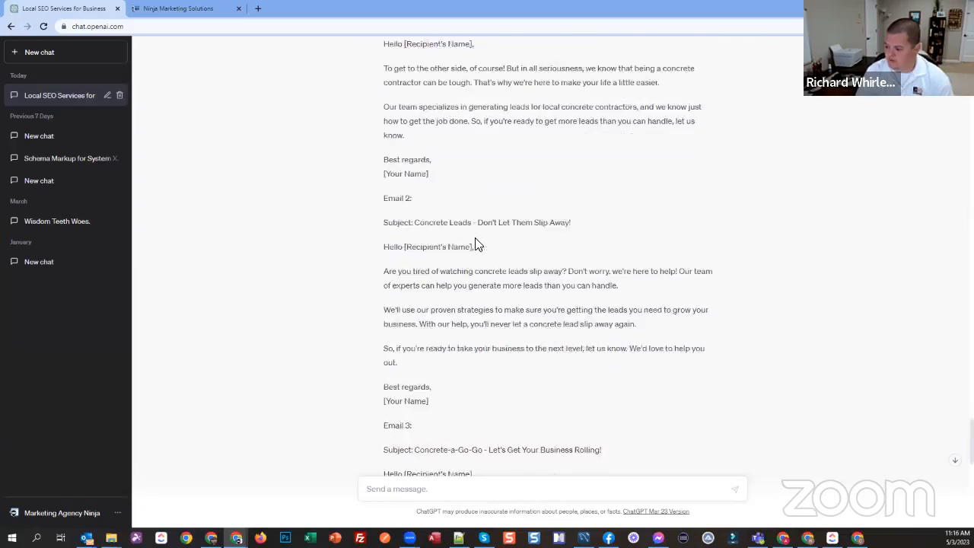
{"action": "left_click", "coordinate": [173, 15]}
{"action": "left_click", "coordinate": [500, 387]}
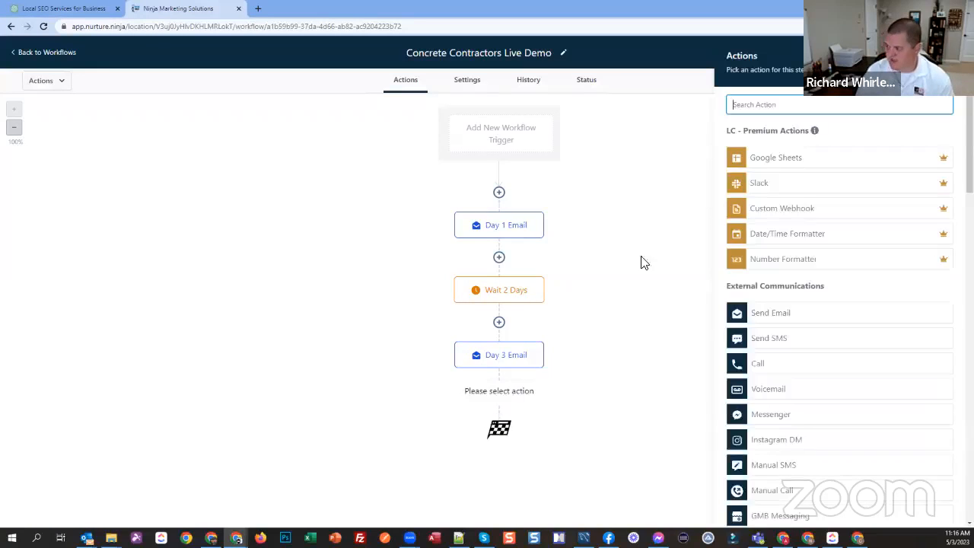
{"action": "left_click", "coordinate": [782, 315]}
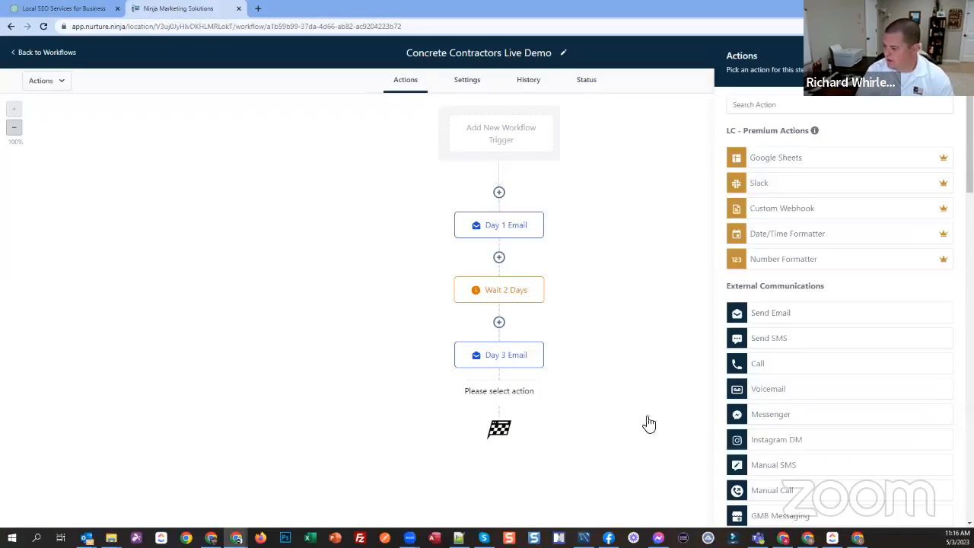
{"action": "left_click", "coordinate": [745, 311]}
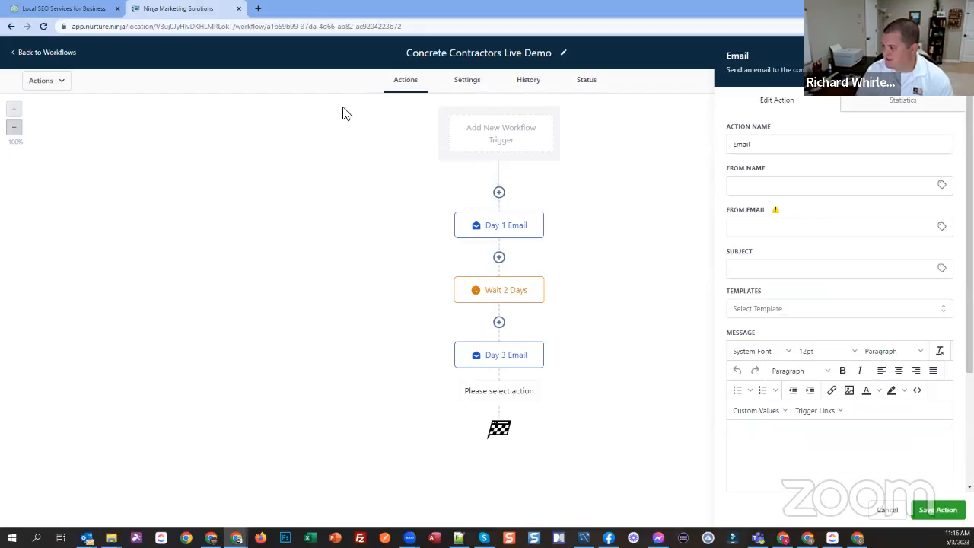
{"action": "left_click", "coordinate": [881, 145]}
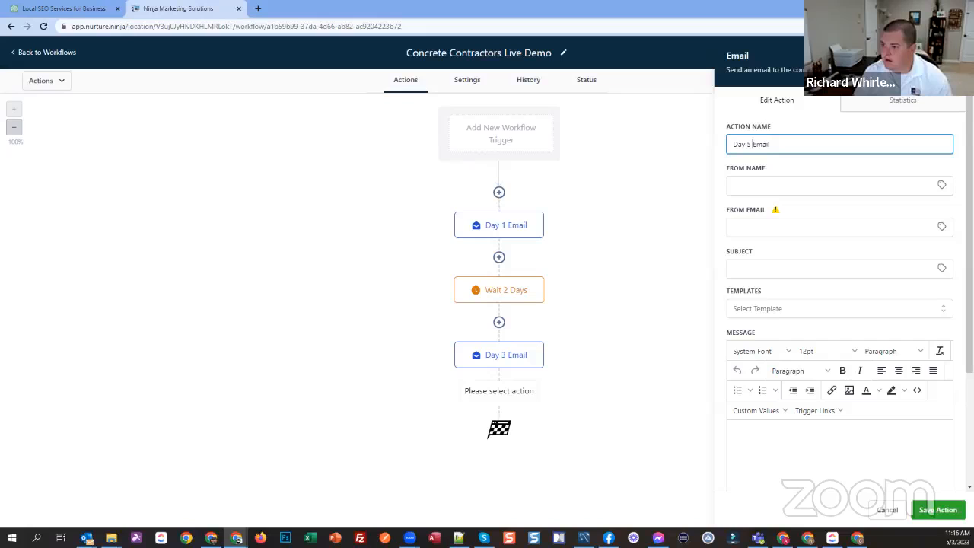
Step: Copy Email 3's subject, "Concrete-a-Go-Go - Let's Get Your Business Rolling!", from ChatGPT into Day 5 Email's subject
{"action": "left_click", "coordinate": [79, 14]}
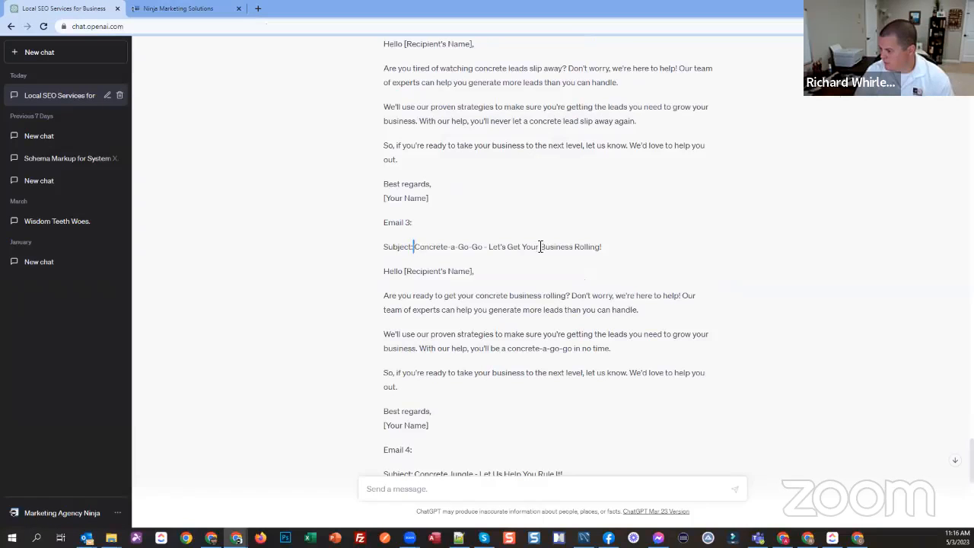
{"action": "left_click_drag", "start_coordinate": [413, 246], "coordinate": [597, 245]}
{"action": "left_click", "coordinate": [152, 11]}
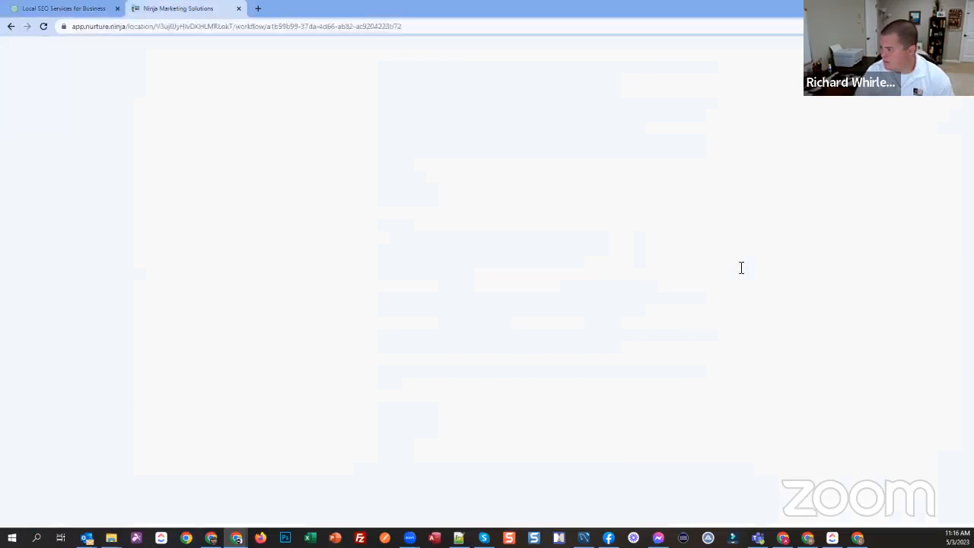
{"action": "left_click", "coordinate": [777, 268]}
{"action": "type", "text": "Concrete-a-Go-Go - Let's Get Your Business Rating!"}
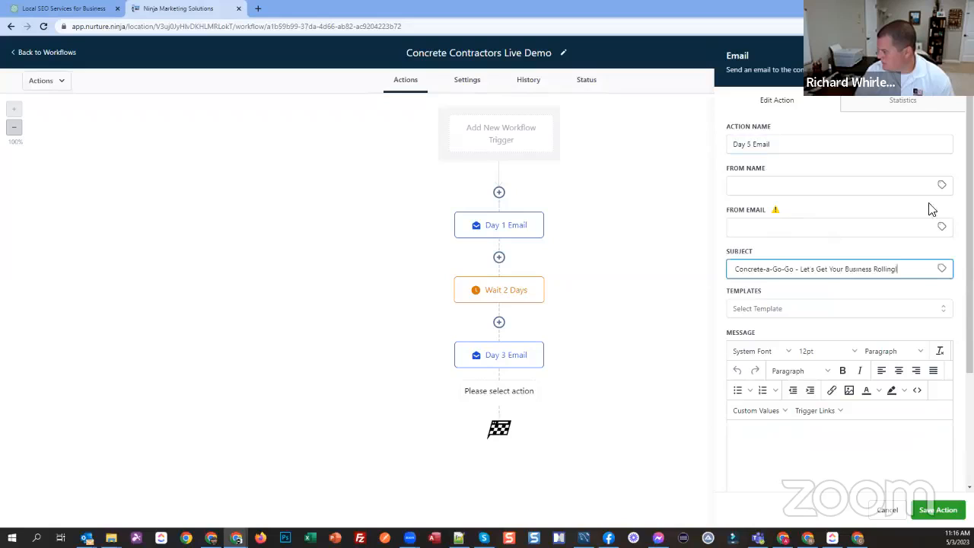
Step: Set Day 5 Email's sender name to the user's Full Name custom value and the sender email to the user's Email value
{"action": "left_click", "coordinate": [941, 184]}
{"action": "left_click", "coordinate": [900, 220]}
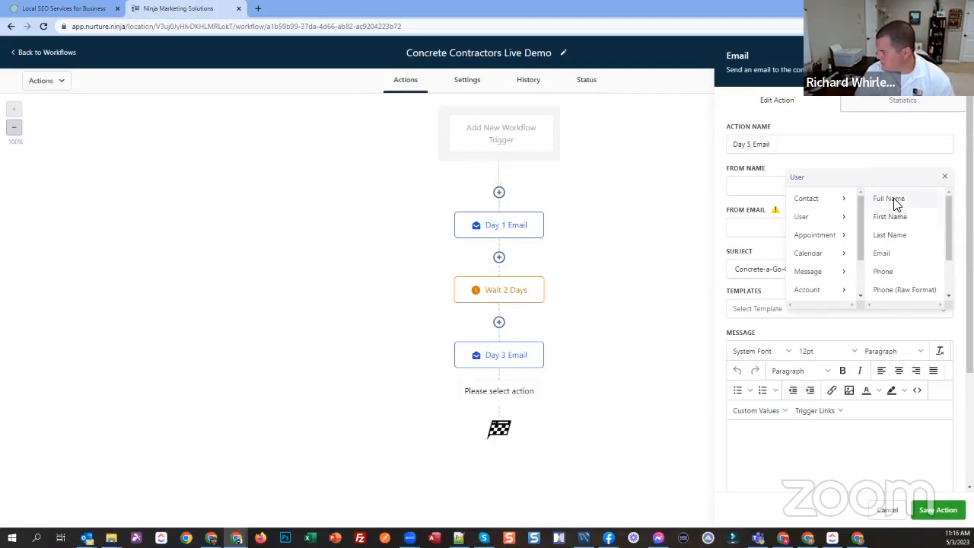
{"action": "left_click", "coordinate": [891, 199]}
{"action": "left_click", "coordinate": [943, 228]}
{"action": "left_click", "coordinate": [891, 259]}
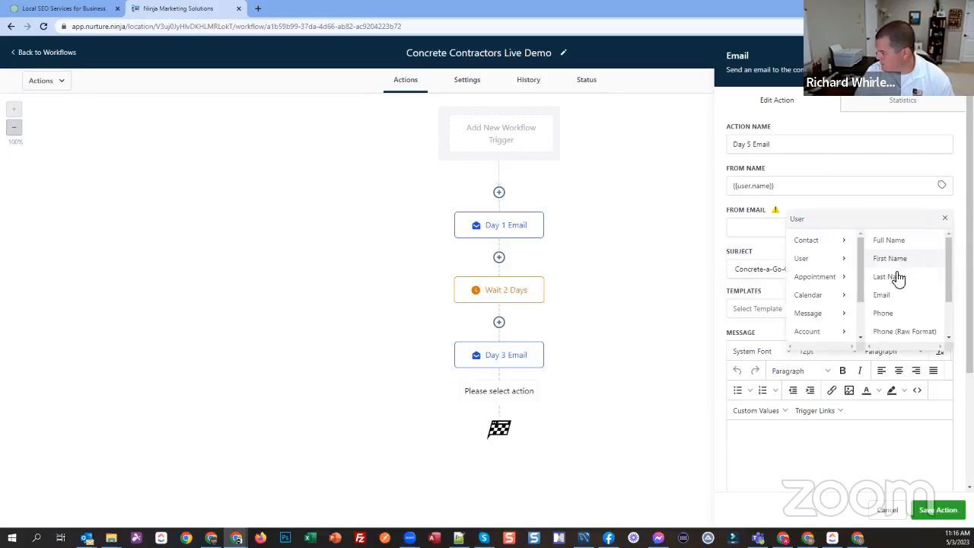
{"action": "left_click", "coordinate": [892, 297]}
Step: Copy Email 3's text from the greeting through "Best regards," in ChatGPT into Day 5 Email's message
{"action": "left_click", "coordinate": [65, 13]}
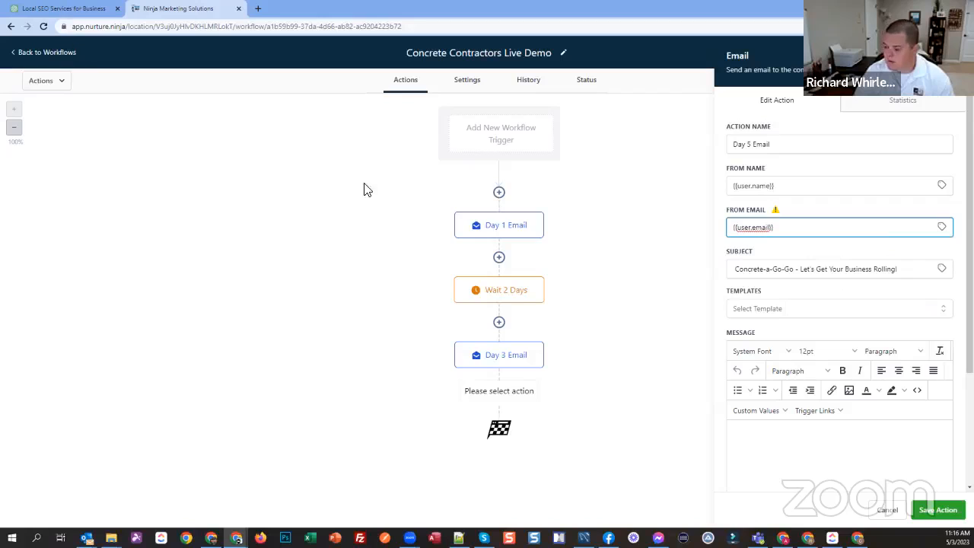
{"action": "left_click_drag", "start_coordinate": [383, 271], "coordinate": [432, 412]}
{"action": "key", "text": "ctrl+c"}
{"action": "left_click", "coordinate": [188, 13]}
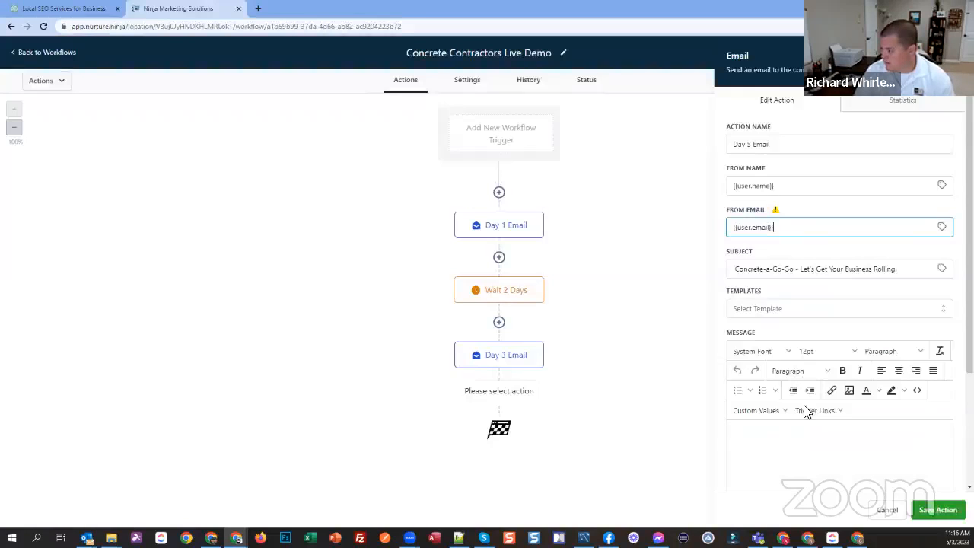
{"action": "left_click", "coordinate": [794, 454]}
{"action": "key", "text": "ctrl+v"}
{"action": "scroll", "coordinate": [818, 342], "scroll_direction": "down", "scroll_amount": 2}
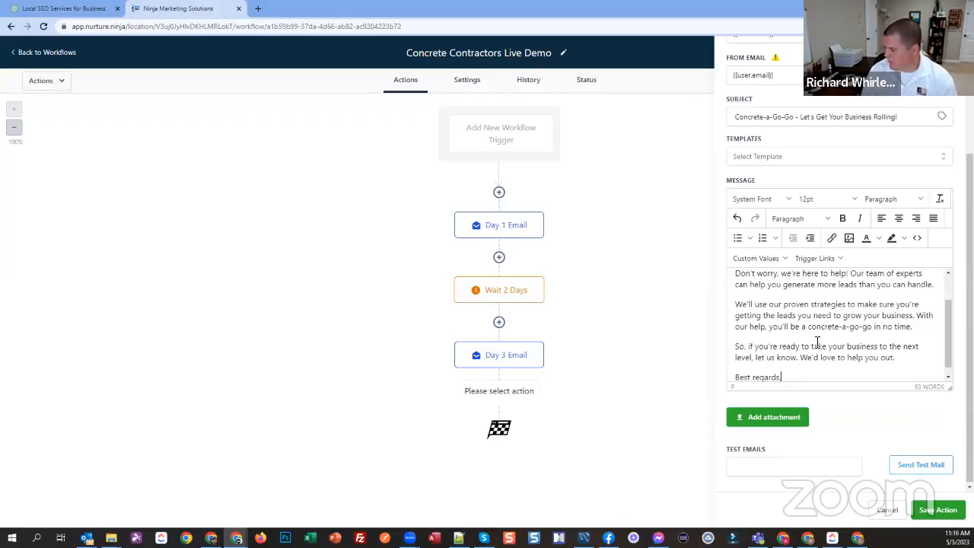
Step: Insert the user's email signature custom value on a new line below "Best regards," in Day 5 Email's message
{"action": "key", "text": "Return"}
{"action": "left_click", "coordinate": [756, 258]}
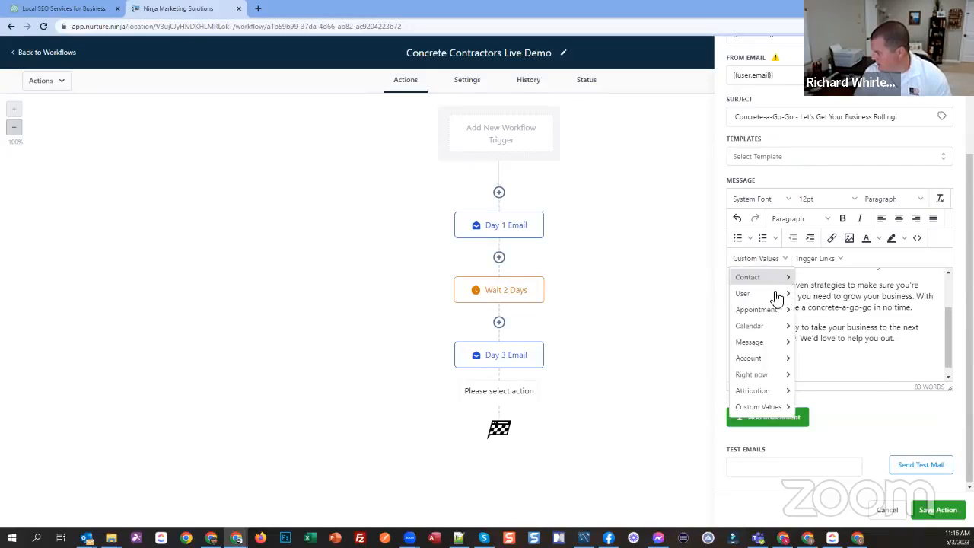
{"action": "mouse_move", "coordinate": [749, 293]}
{"action": "left_click", "coordinate": [814, 393]}
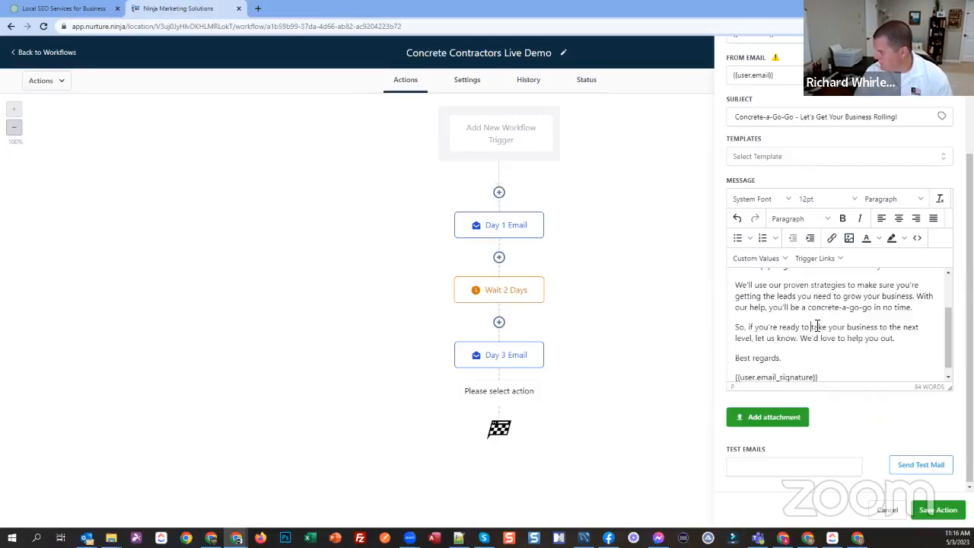
Step: Replace "[Recipient's Name]" in Day 5 Email's greeting with the contact's First Name custom value, and save the action
{"action": "scroll", "coordinate": [816, 325], "scroll_direction": "up", "scroll_amount": 1}
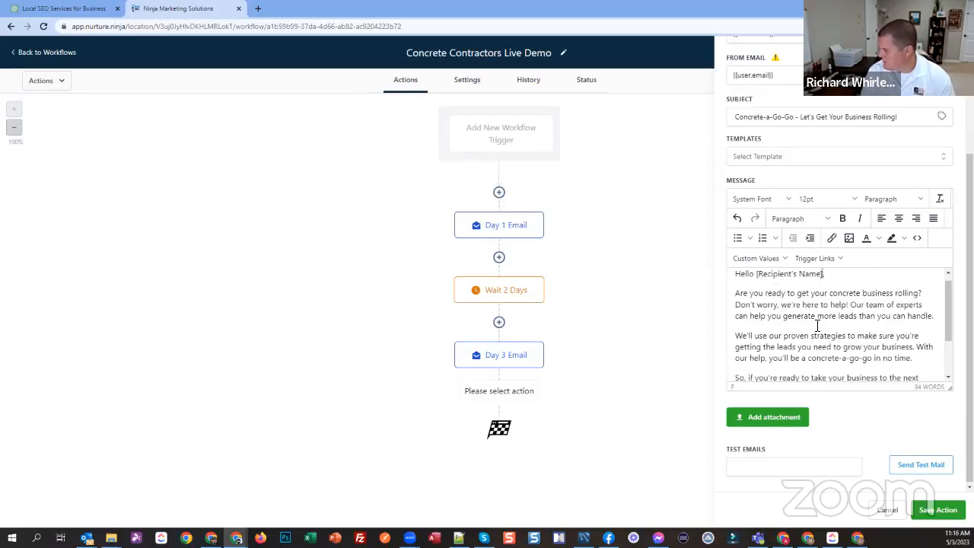
{"action": "key", "text": "ctrl+shift+Left"}
{"action": "key", "text": "ctrl+shift+Left"}
{"action": "key", "text": "ctrl+shift+Left"}
{"action": "key", "text": "BackSpace"}
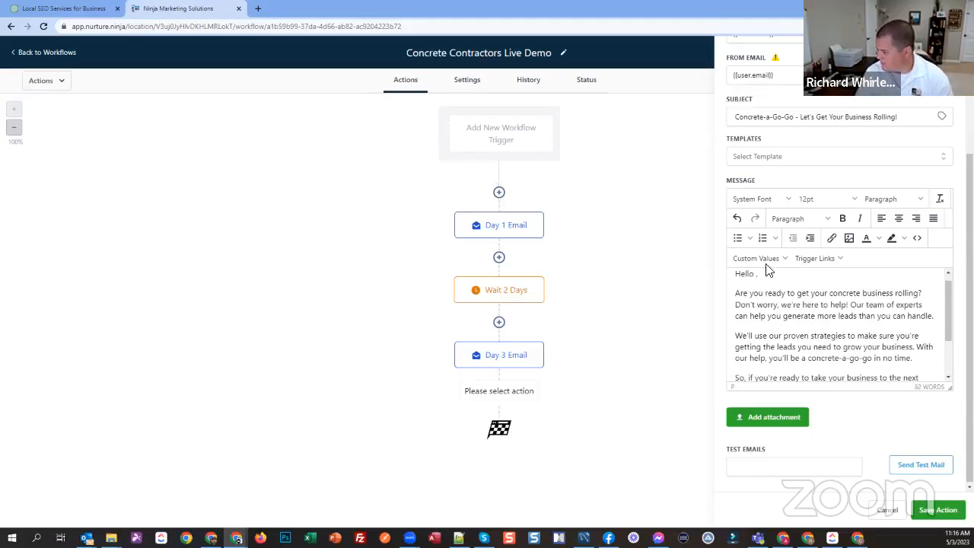
{"action": "left_click", "coordinate": [766, 262]}
{"action": "mouse_move", "coordinate": [761, 277]}
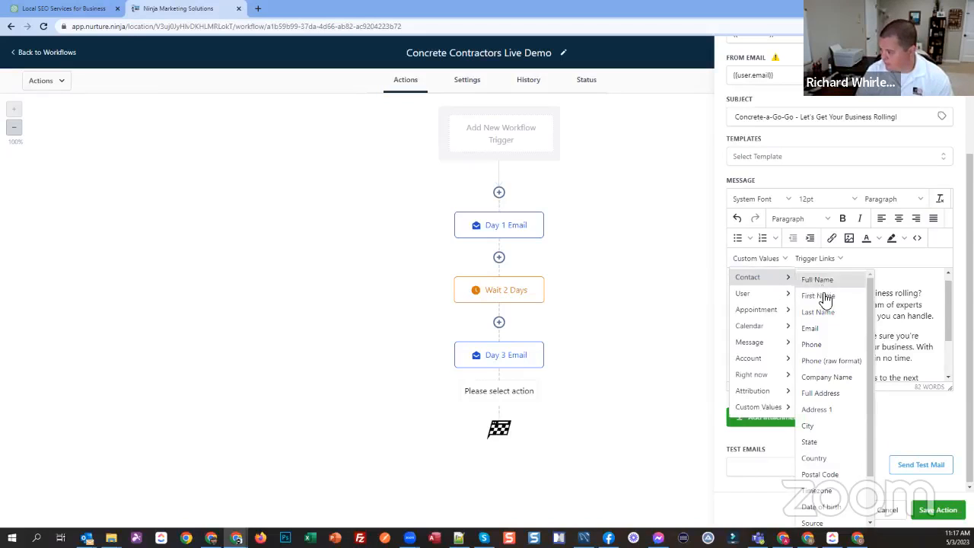
{"action": "left_click", "coordinate": [826, 297]}
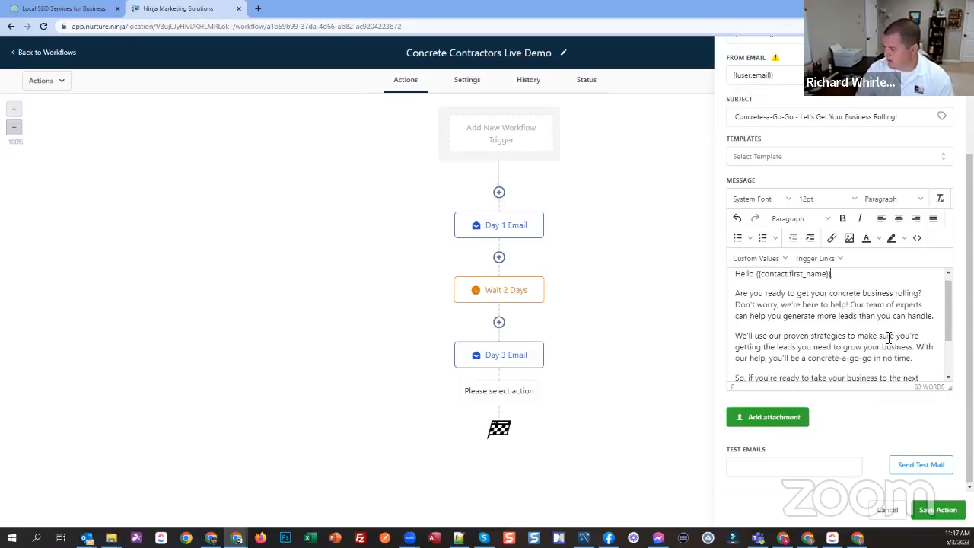
{"action": "scroll", "coordinate": [848, 327], "scroll_direction": "down", "scroll_amount": 5}
{"action": "left_click", "coordinate": [938, 510]}
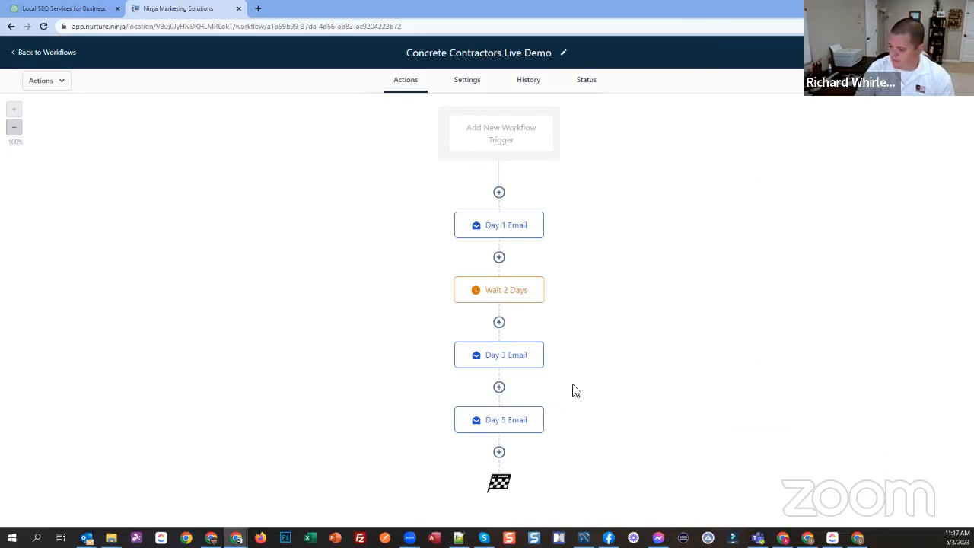
Step: Insert a time-delay Wait action of 2 days named "Wait 2 Days" between Day 3 Email and Day 5 Email, and save it
{"action": "left_click", "coordinate": [498, 387]}
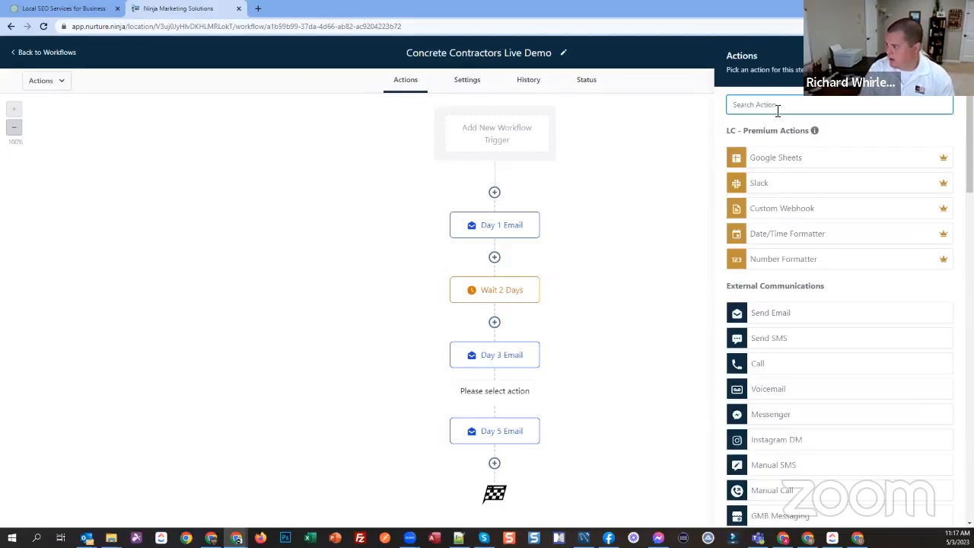
{"action": "type", "text": "wai"}
{"action": "left_click", "coordinate": [765, 150]}
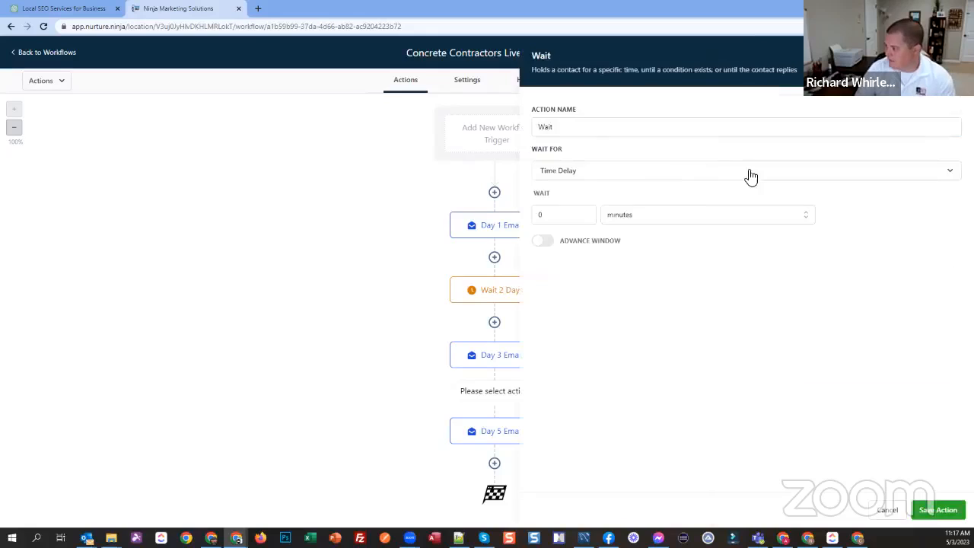
{"action": "left_click", "coordinate": [575, 126]}
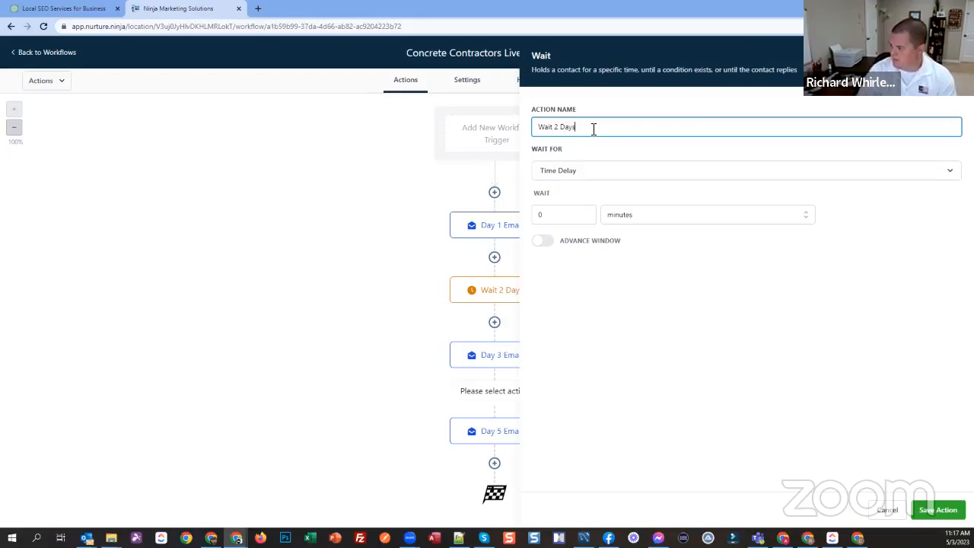
{"action": "left_click", "coordinate": [566, 215]}
{"action": "type", "text": "2"}
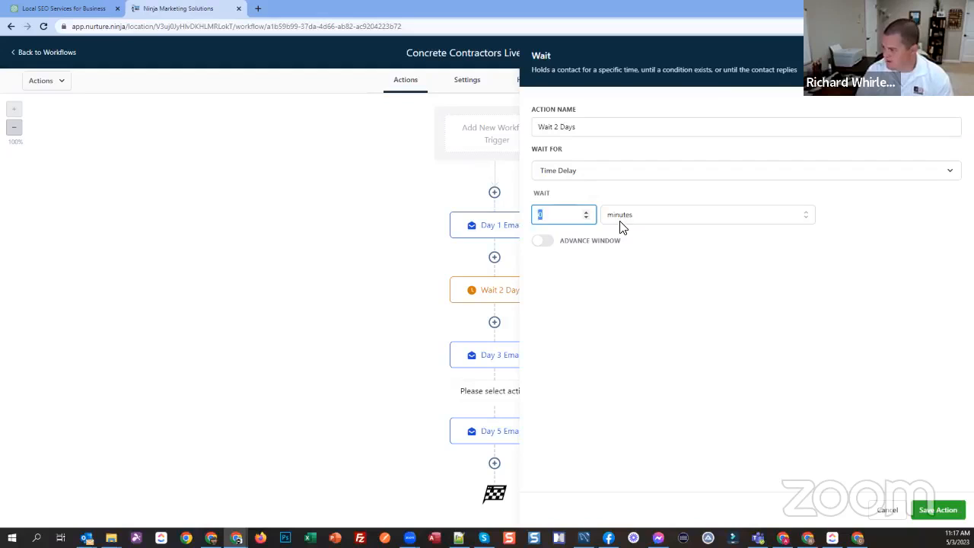
{"action": "left_click", "coordinate": [628, 220]}
{"action": "left_click", "coordinate": [623, 271]}
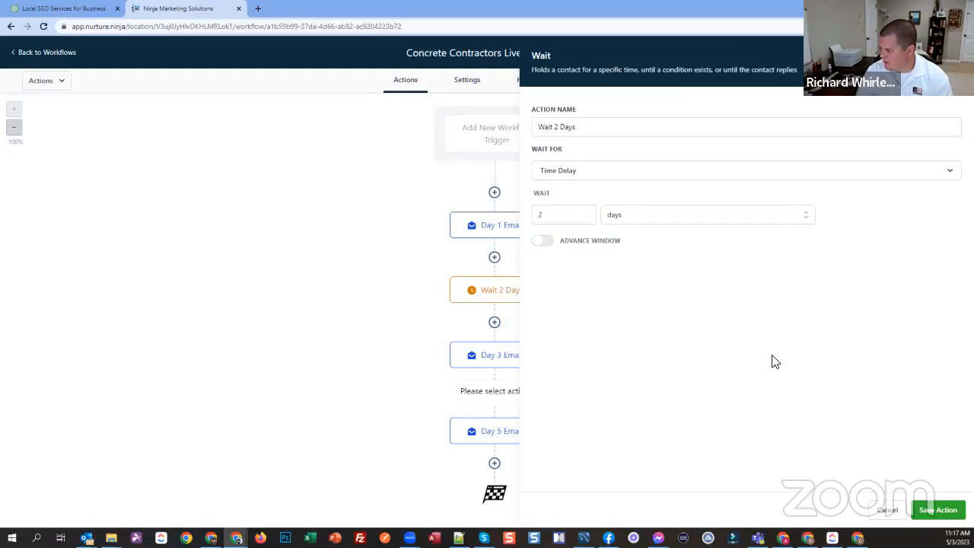
{"action": "left_click", "coordinate": [938, 510]}
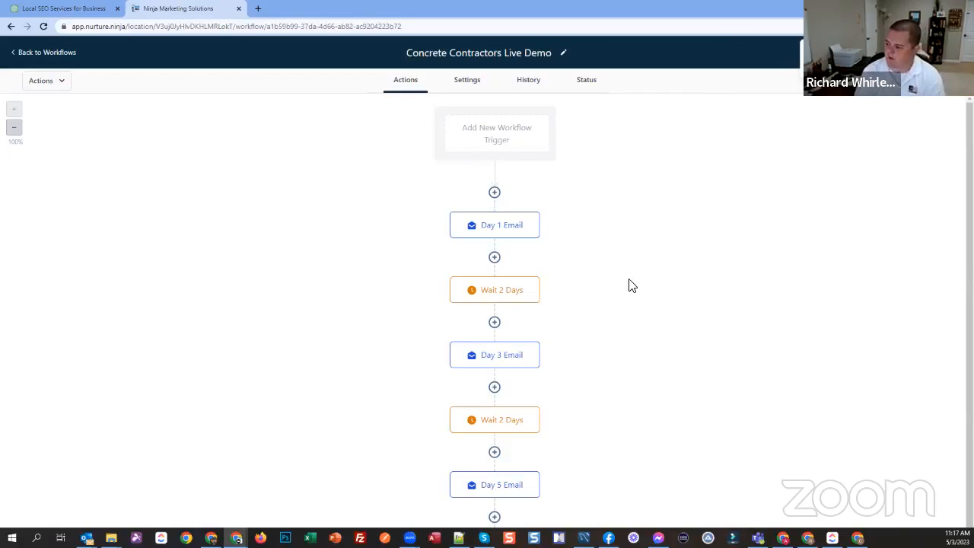
Step: Review the sender, subject and message of the Day 1, Day 3 and Day 5 Email actions
{"action": "scroll", "coordinate": [626, 283], "scroll_direction": "down", "scroll_amount": 1}
{"action": "left_click", "coordinate": [501, 177]}
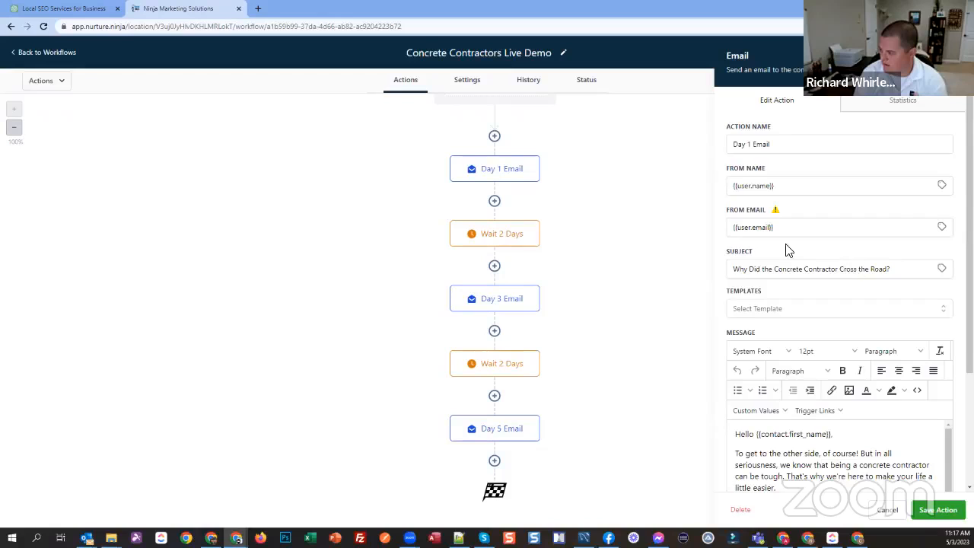
{"action": "scroll", "coordinate": [788, 251], "scroll_direction": "down", "scroll_amount": 2}
{"action": "left_click_drag", "start_coordinate": [943, 387], "coordinate": [950, 455]}
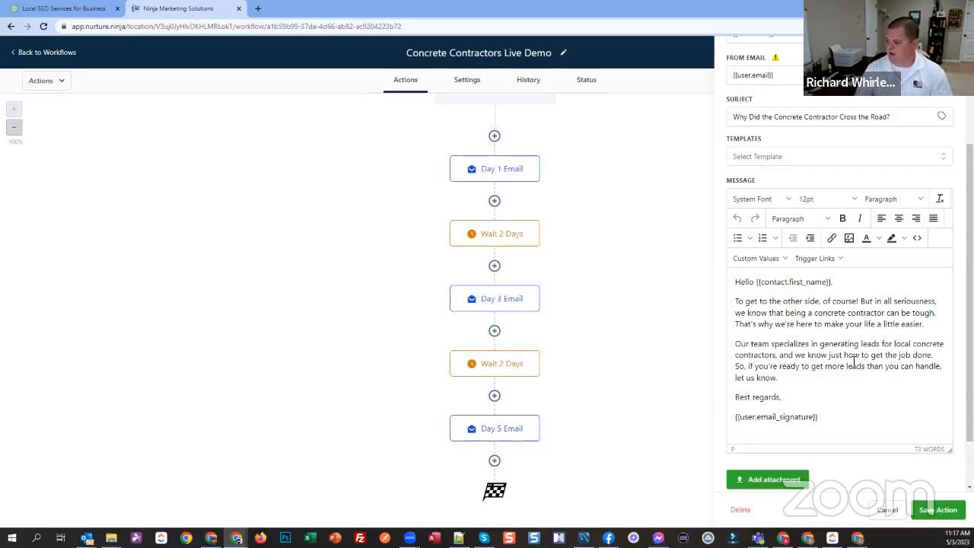
{"action": "scroll", "coordinate": [825, 341], "scroll_direction": "down", "scroll_amount": 1}
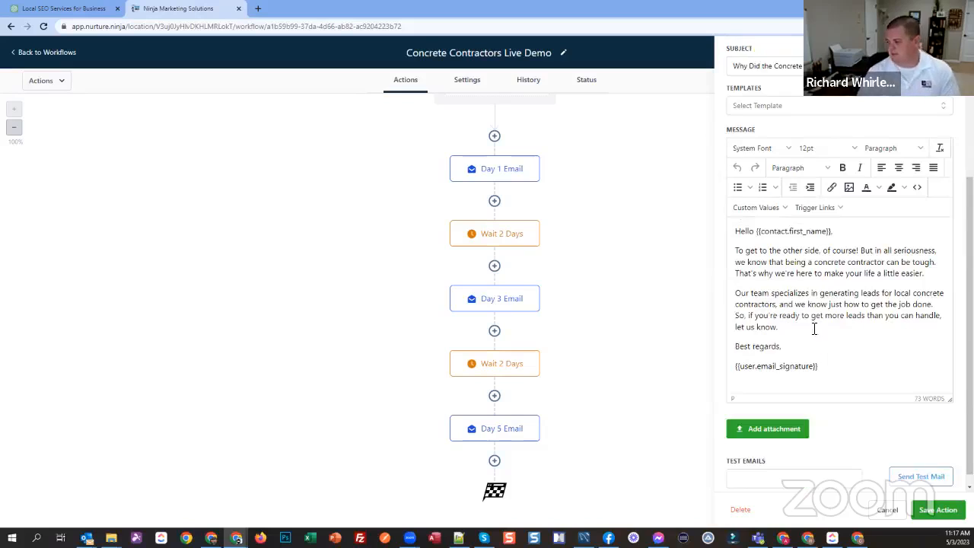
{"action": "left_click", "coordinate": [496, 307]}
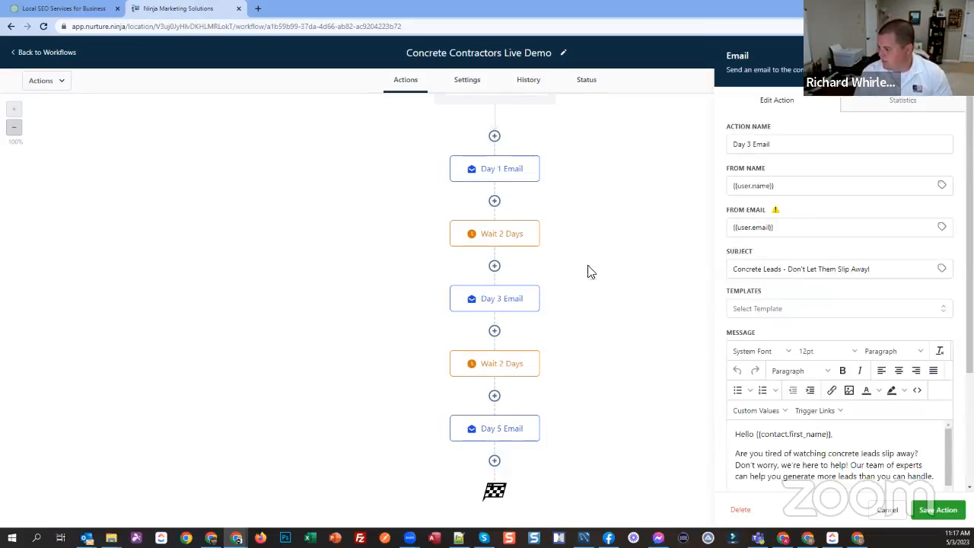
{"action": "scroll", "coordinate": [830, 330], "scroll_direction": "down", "scroll_amount": 3}
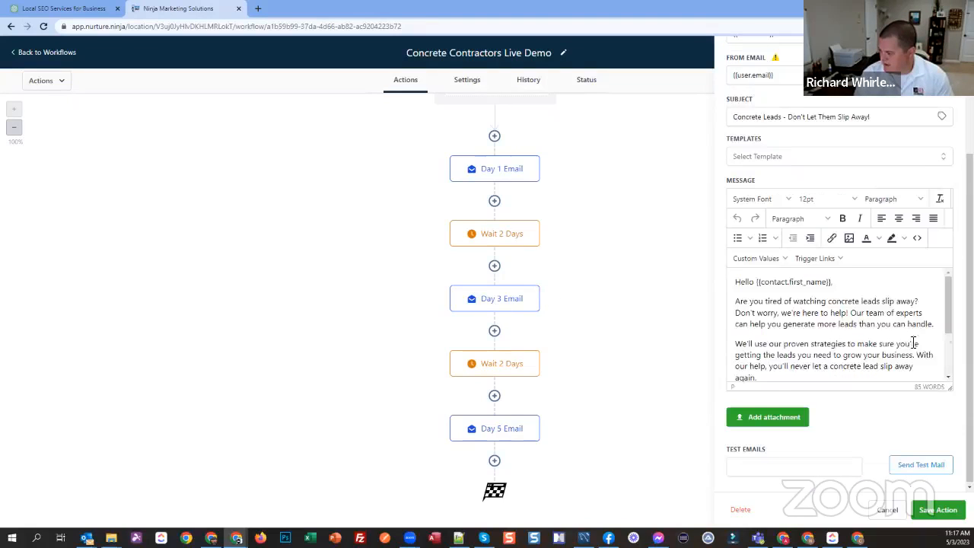
{"action": "scroll", "coordinate": [881, 338], "scroll_direction": "down", "scroll_amount": 1}
{"action": "scroll", "coordinate": [822, 330], "scroll_direction": "up", "scroll_amount": 2}
{"action": "scroll", "coordinate": [807, 324], "scroll_direction": "down", "scroll_amount": 3}
{"action": "double_click", "coordinate": [500, 431]}
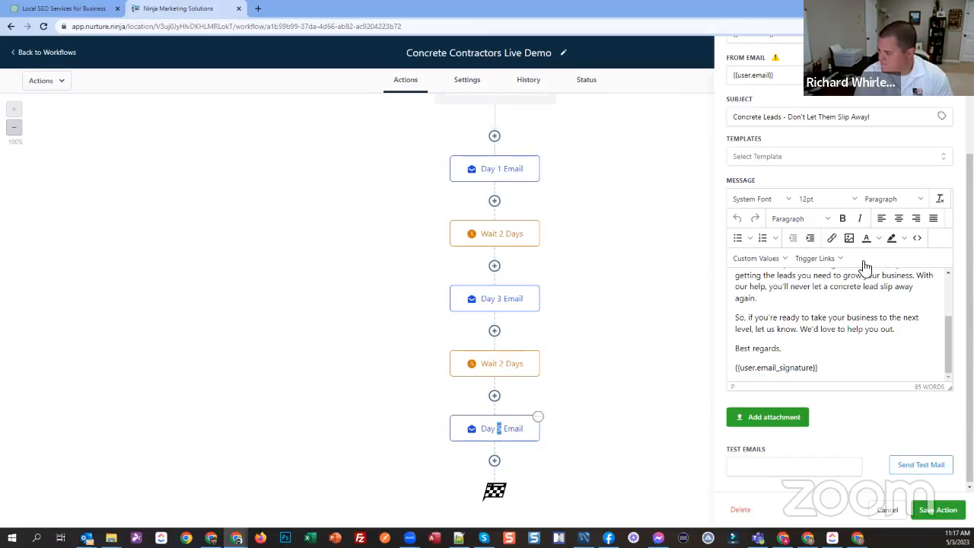
{"action": "scroll", "coordinate": [902, 228], "scroll_direction": "down", "scroll_amount": 3}
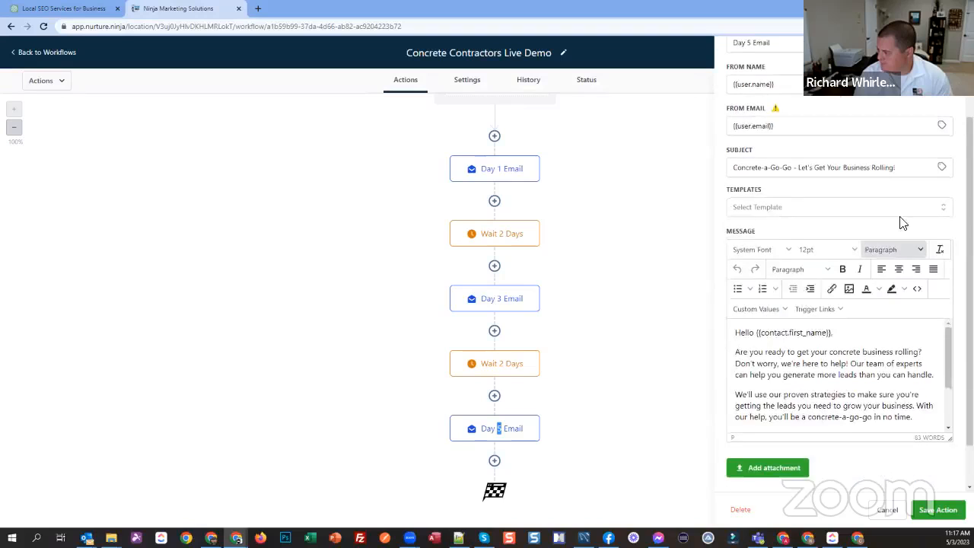
{"action": "scroll", "coordinate": [895, 279], "scroll_direction": "down", "scroll_amount": 3}
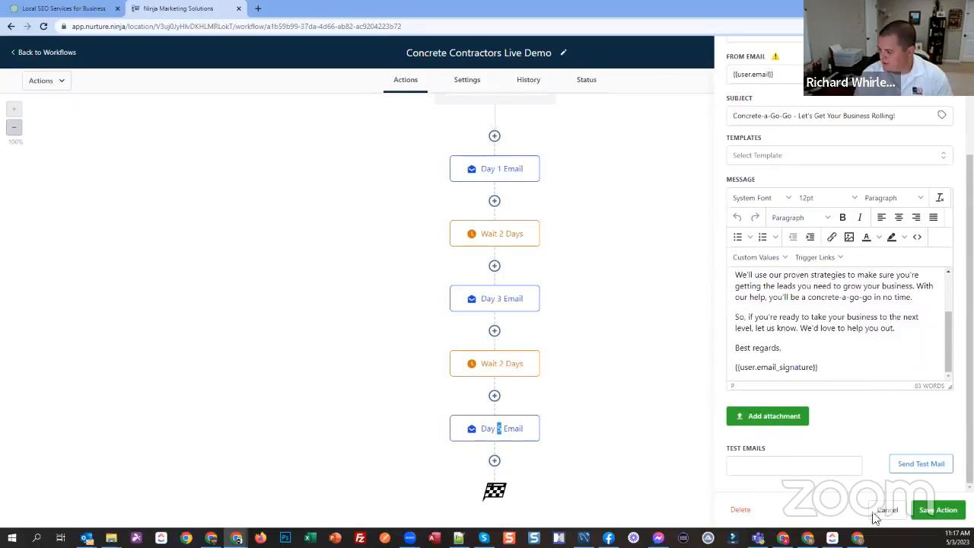
Step: Restrict the workflow's sending to a Specific Time window and turn on Stop on Response in its settings
{"action": "left_click", "coordinate": [466, 80]}
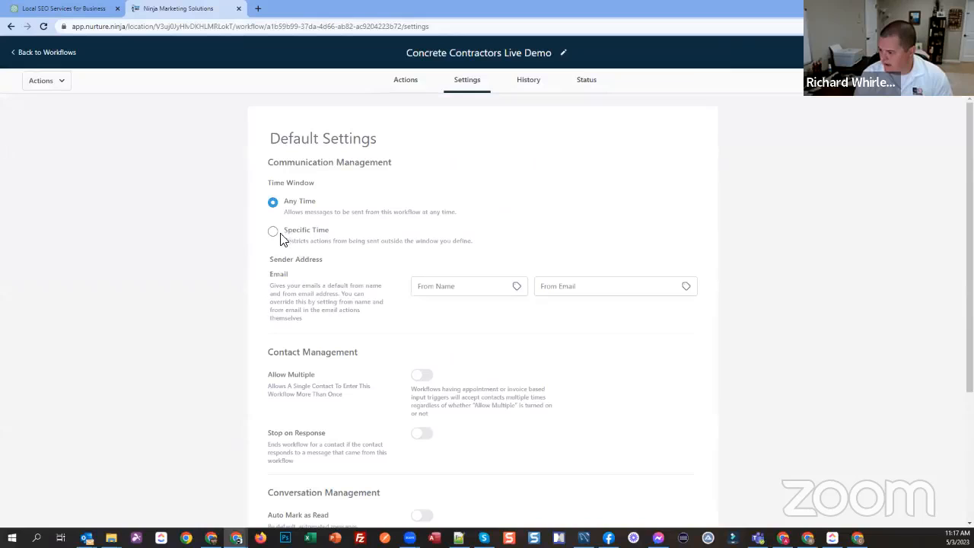
{"action": "left_click", "coordinate": [276, 236]}
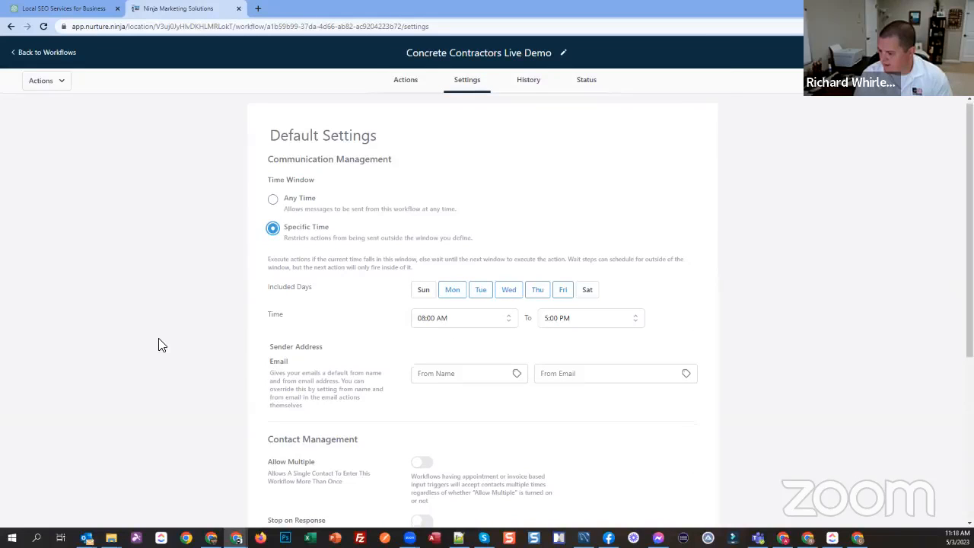
{"action": "scroll", "coordinate": [160, 344], "scroll_direction": "down", "scroll_amount": 2}
{"action": "left_click", "coordinate": [421, 375]}
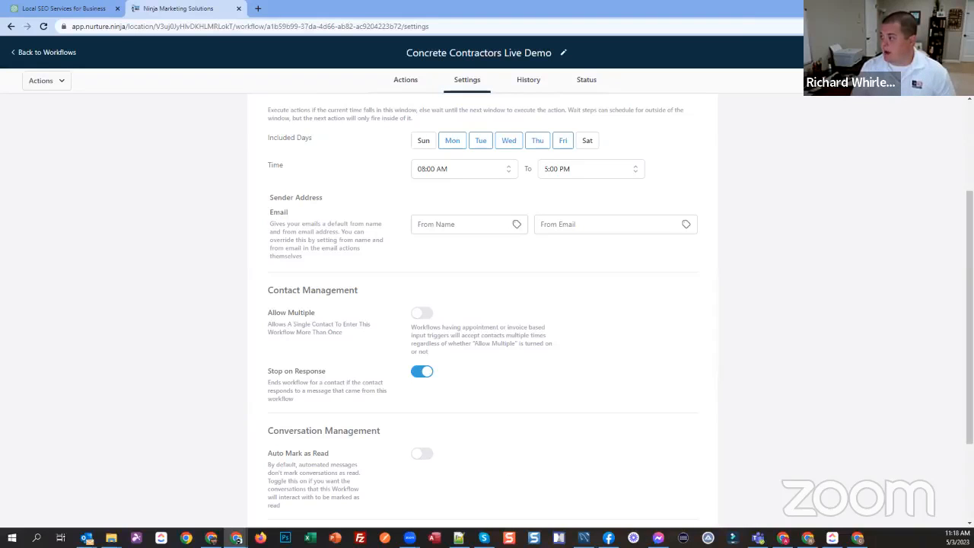
Step: Insert an If / Else action above Day 1 Email and name the condition "Cell Phone Number?"
{"action": "left_click", "coordinate": [409, 82]}
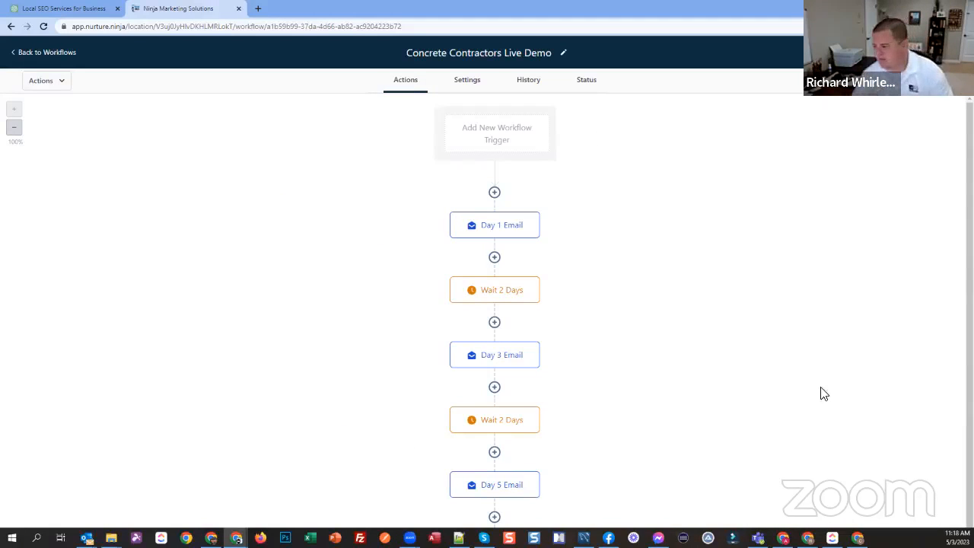
{"action": "left_click", "coordinate": [495, 193]}
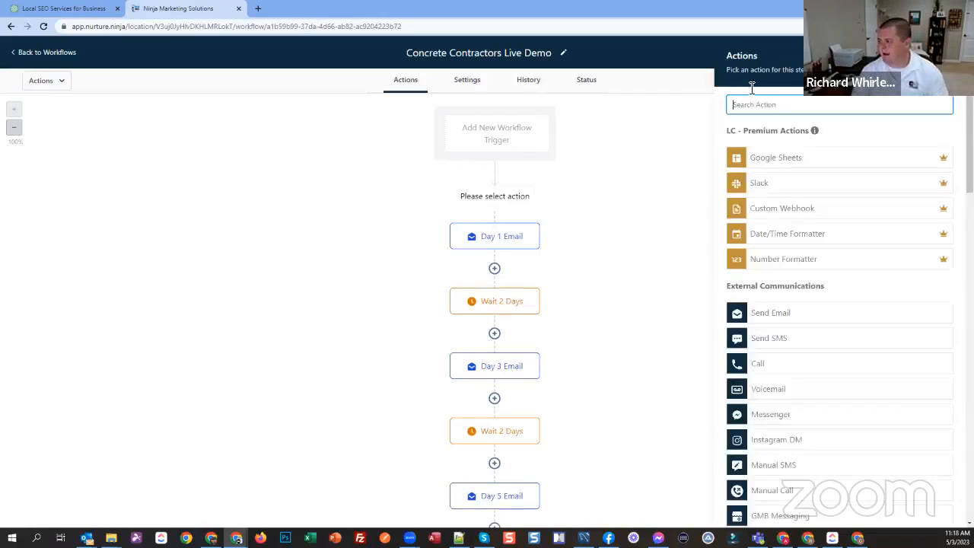
{"action": "type", "text": "if"}
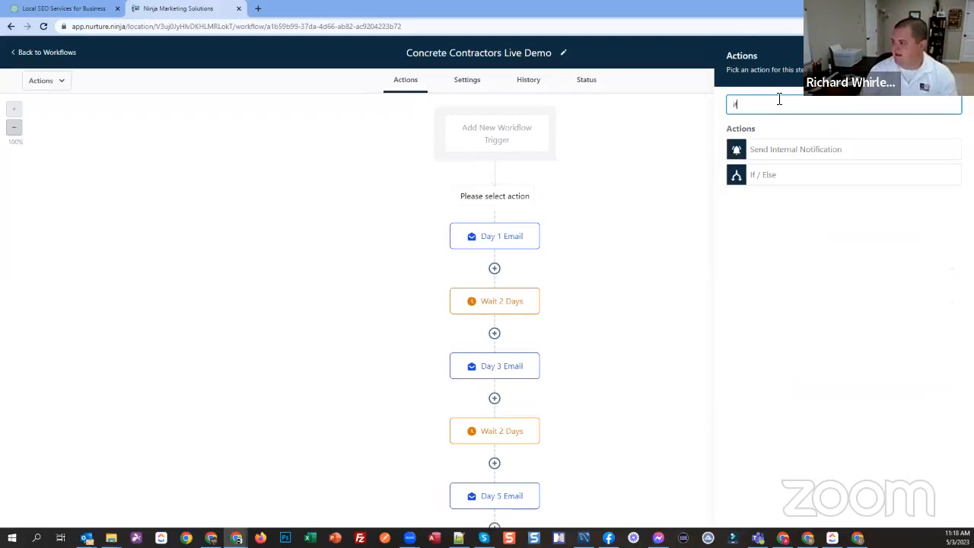
{"action": "left_click", "coordinate": [772, 178]}
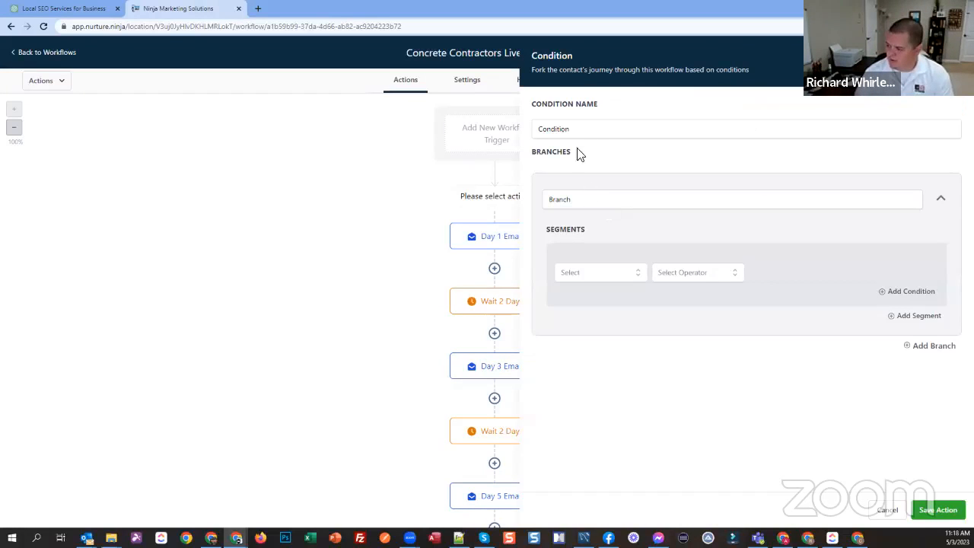
{"action": "double_click", "coordinate": [584, 136]}
{"action": "type", "text": "Cell Ph"}
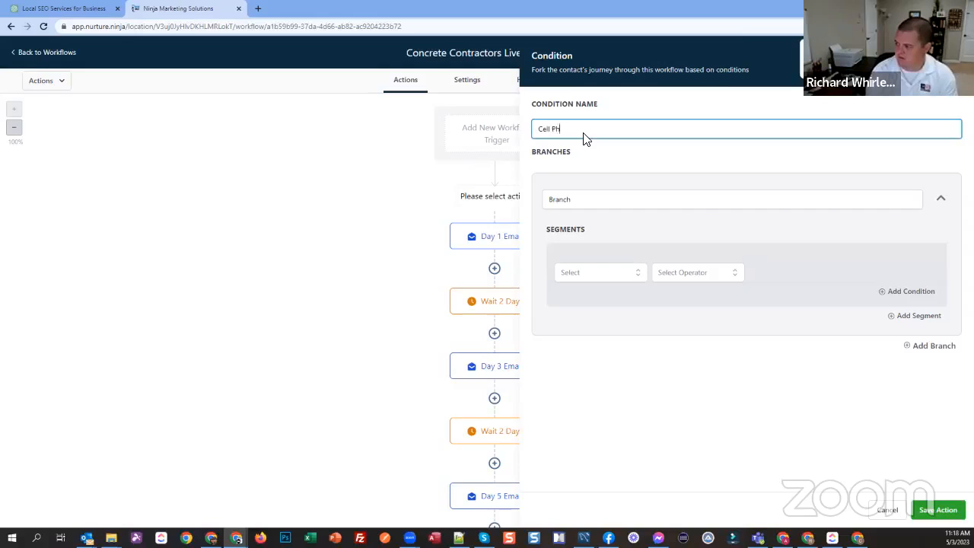
{"action": "type", "text": "one Number?"}
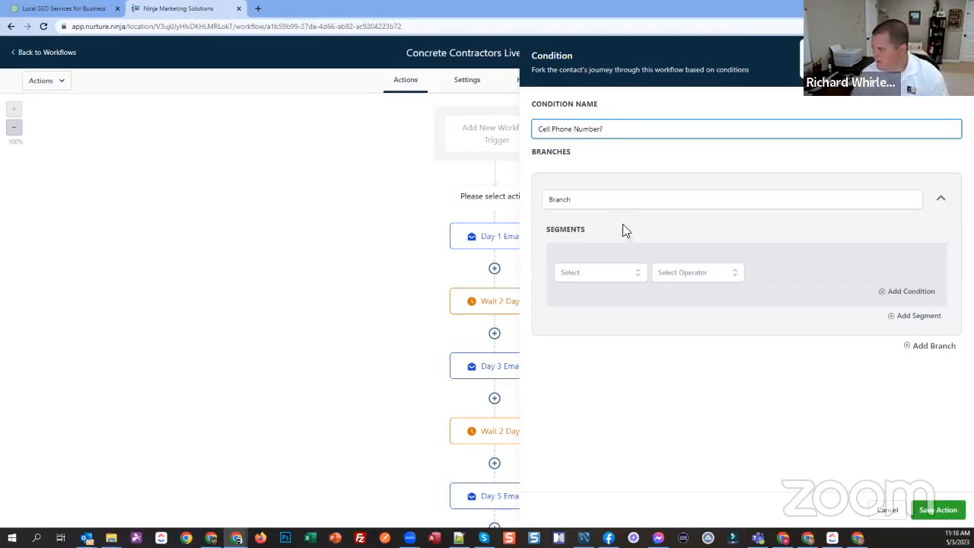
Step: Name the condition's first branch "Cell phone"
{"action": "left_click", "coordinate": [626, 211]}
{"action": "double_click", "coordinate": [824, 208]}
{"action": "type", "text": "Cell phone"}
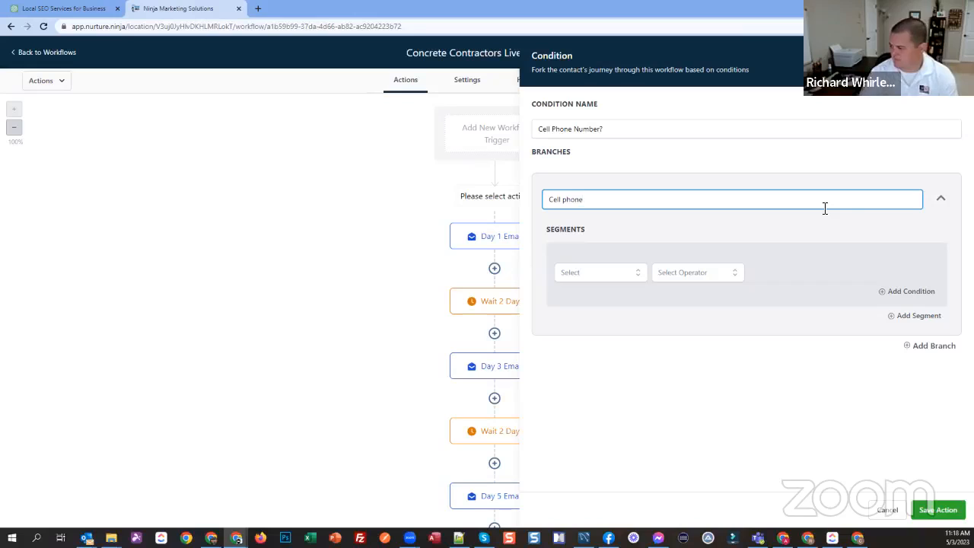
{"action": "left_click", "coordinate": [940, 348]}
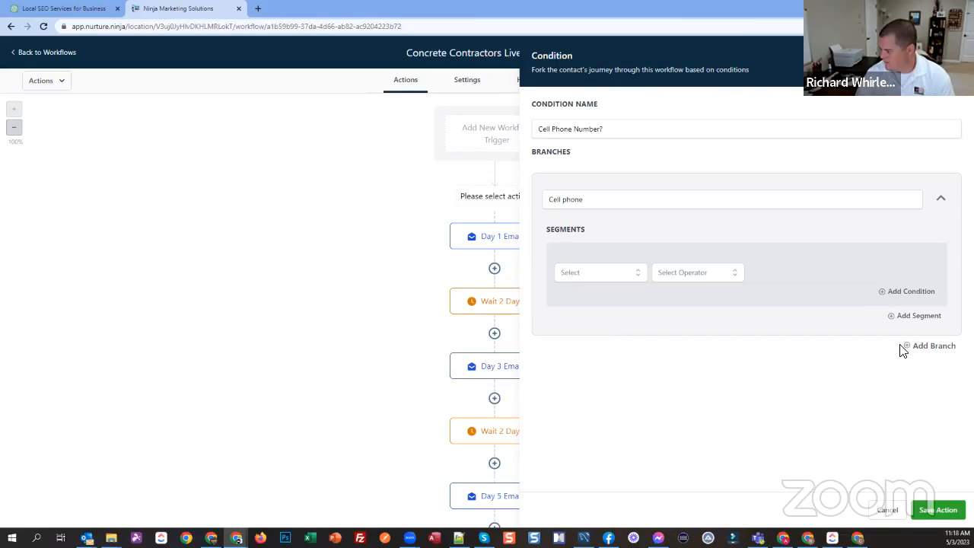
Step: Set the "Cell phone" branch's condition to the contact detail Phone Type Is Cell
{"action": "left_click", "coordinate": [597, 275]}
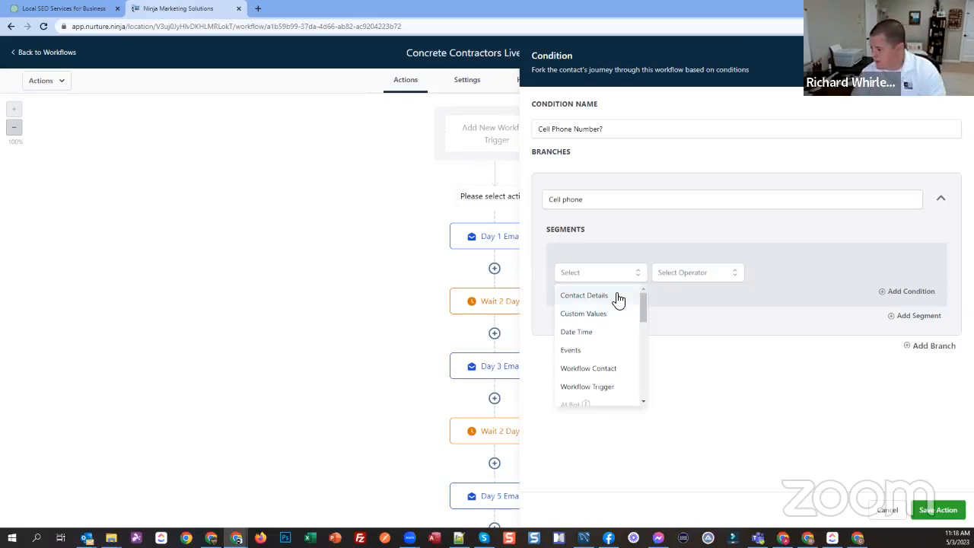
{"action": "left_click", "coordinate": [618, 297]}
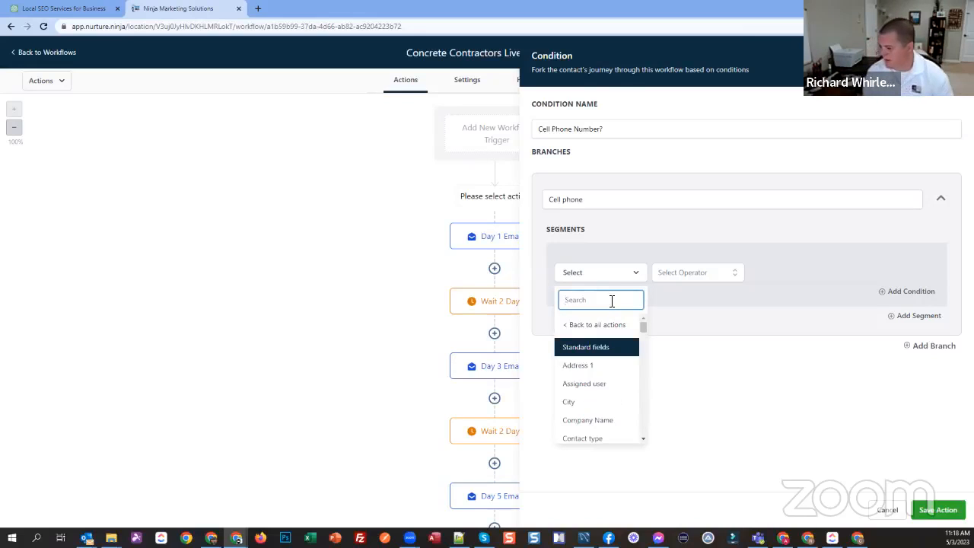
{"action": "type", "text": "phone"}
{"action": "left_click", "coordinate": [603, 362]}
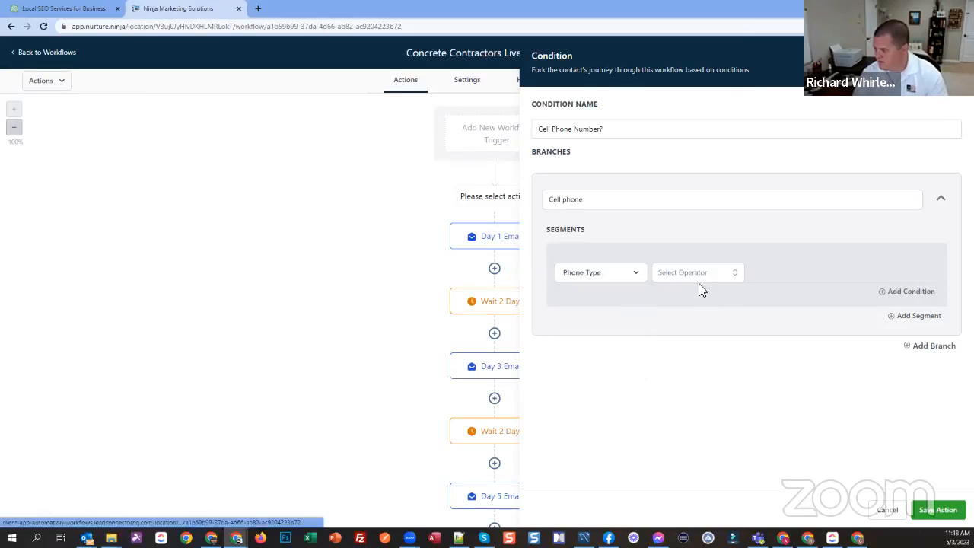
{"action": "left_click", "coordinate": [694, 276]}
{"action": "left_click", "coordinate": [669, 295]}
{"action": "left_click", "coordinate": [820, 272]}
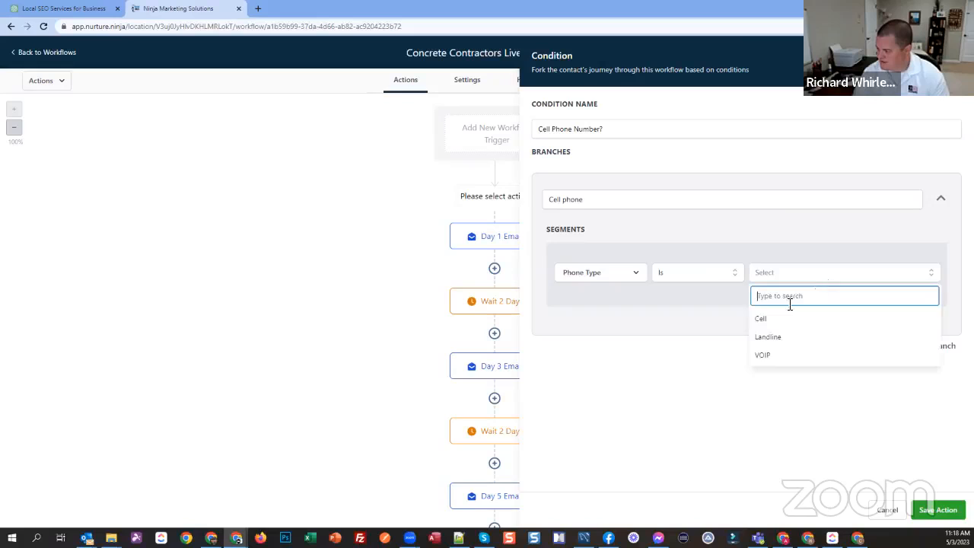
{"action": "left_click", "coordinate": [770, 318]}
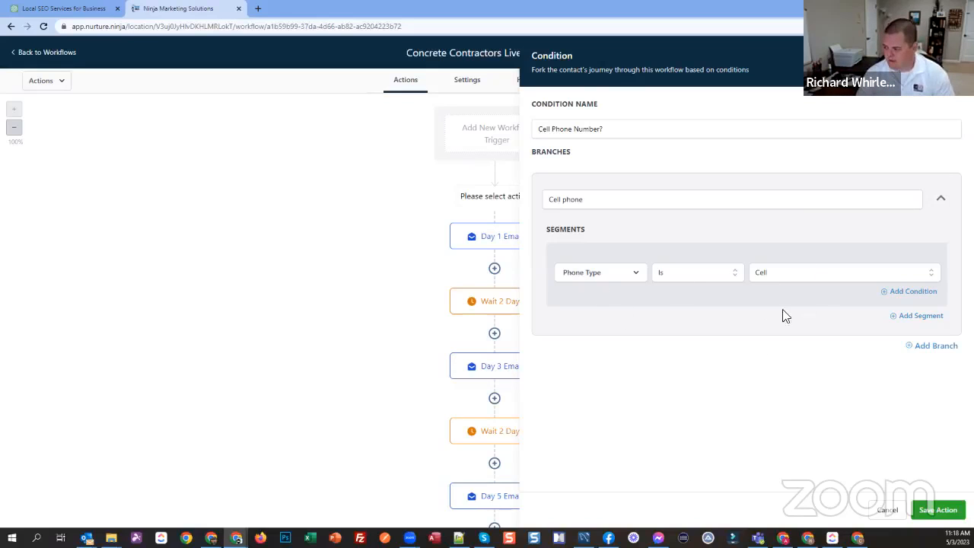
Step: Add a second branch to the condition and name it "Not Cell Phone"
{"action": "left_click", "coordinate": [931, 346]}
{"action": "left_click", "coordinate": [665, 378]}
{"action": "double_click", "coordinate": [665, 378]}
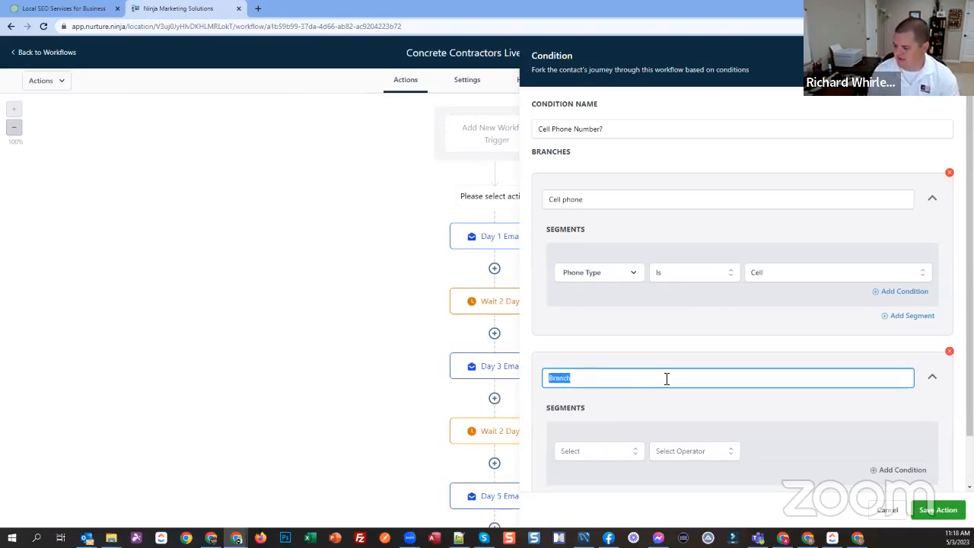
{"action": "type", "text": "Not Cell Phone"}
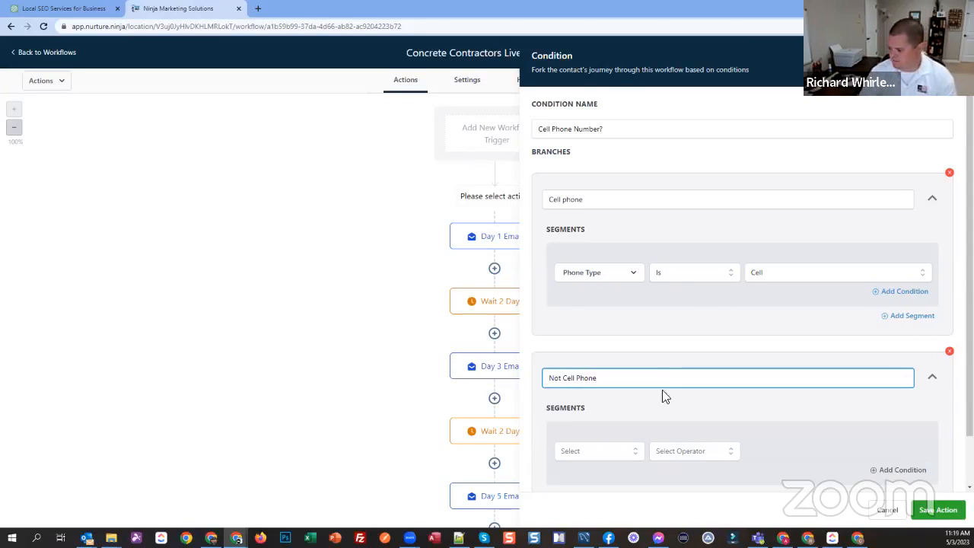
Step: Set the "Not Cell Phone" branch's condition to the contact detail Phone Type Is not Cell
{"action": "left_click", "coordinate": [628, 453]}
{"action": "scroll", "coordinate": [622, 380], "scroll_direction": "down", "scroll_amount": 2}
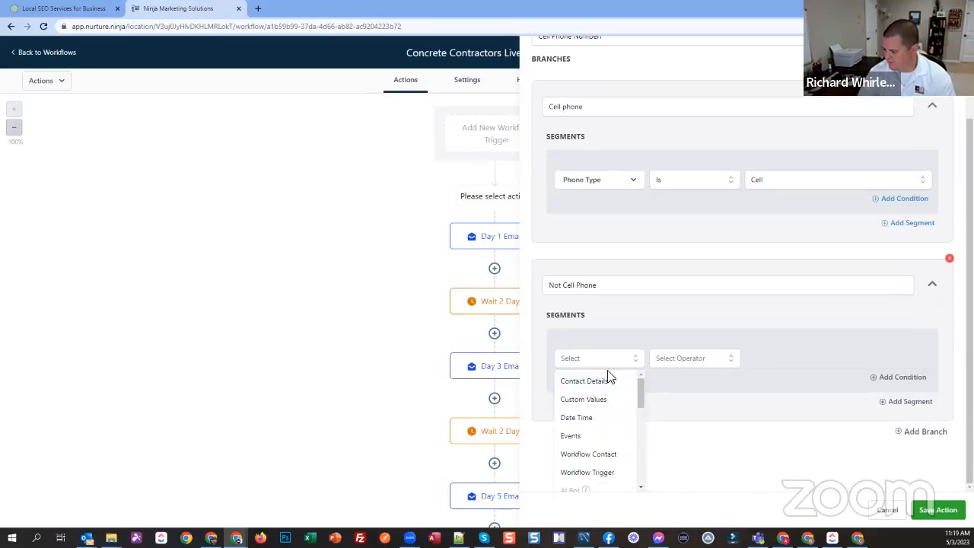
{"action": "scroll", "coordinate": [608, 411], "scroll_direction": "down", "scroll_amount": 2}
{"action": "scroll", "coordinate": [605, 409], "scroll_direction": "up", "scroll_amount": 2}
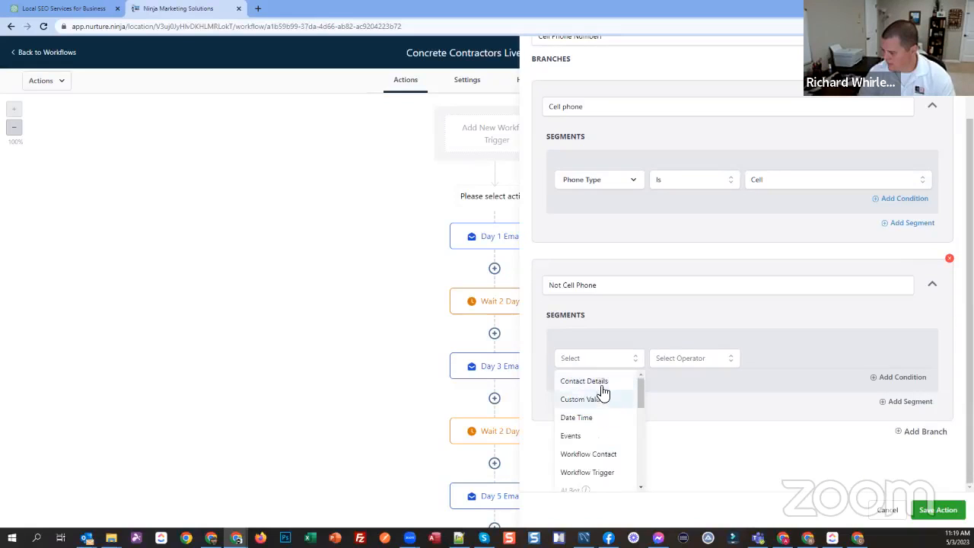
{"action": "left_click", "coordinate": [602, 382]}
{"action": "left_click", "coordinate": [594, 391]}
{"action": "type", "text": "phone"}
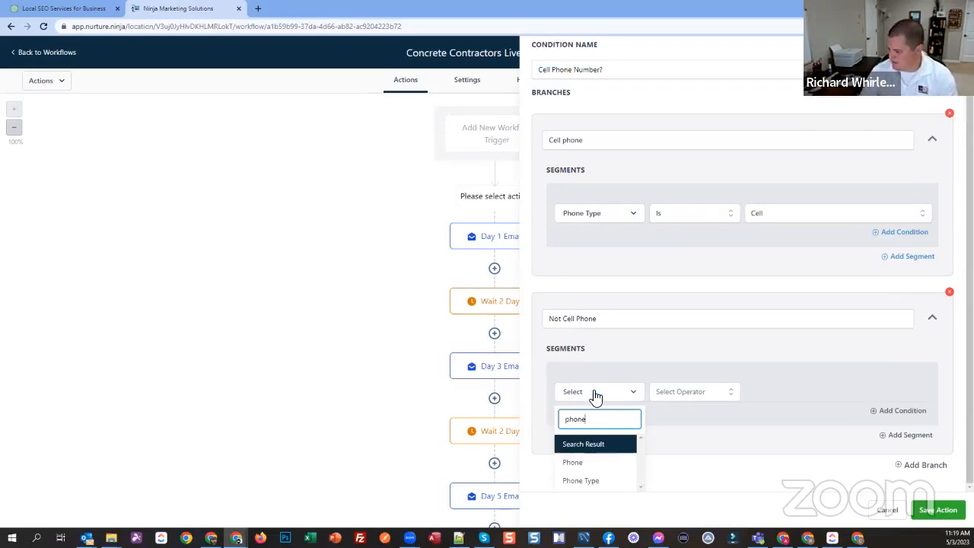
{"action": "left_click", "coordinate": [595, 480]}
{"action": "left_click", "coordinate": [703, 398]}
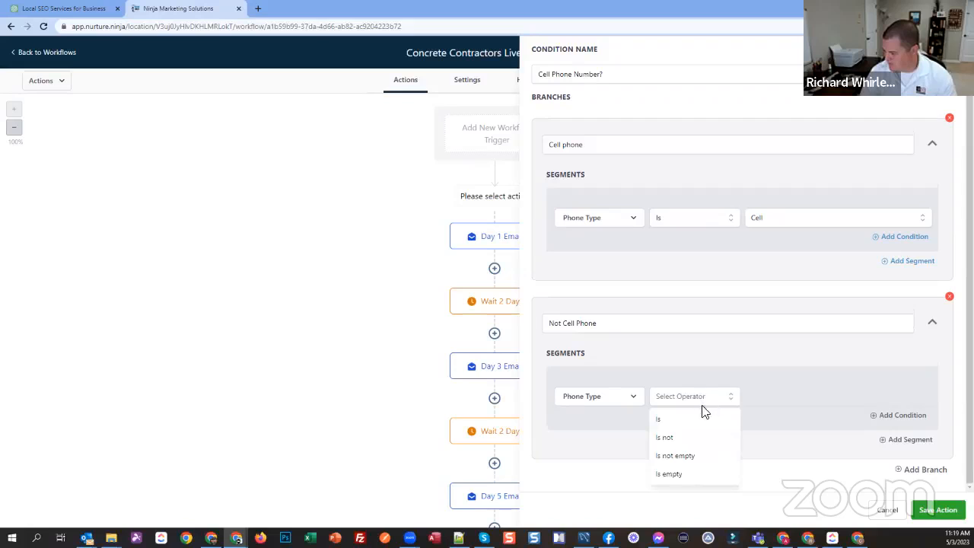
{"action": "left_click", "coordinate": [674, 443]}
{"action": "left_click", "coordinate": [791, 397]}
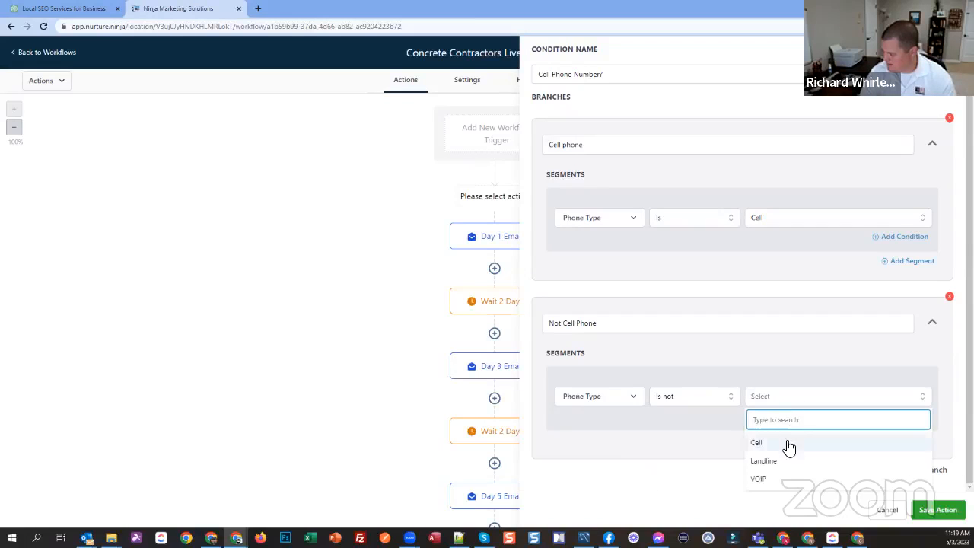
{"action": "left_click", "coordinate": [786, 446]}
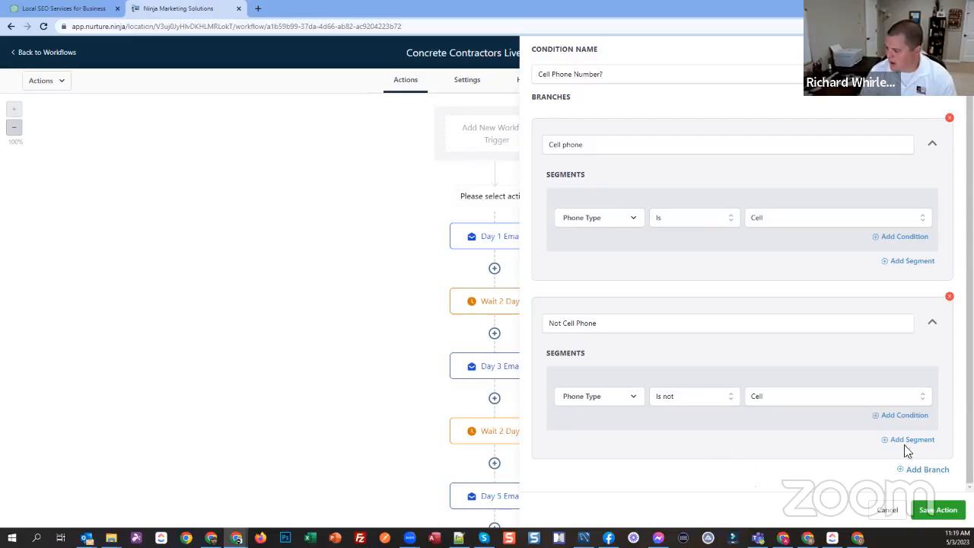
Step: Add an Or condition of Phone Type Is empty to the "Not Cell Phone" branch, and save the action
{"action": "left_click", "coordinate": [913, 416]}
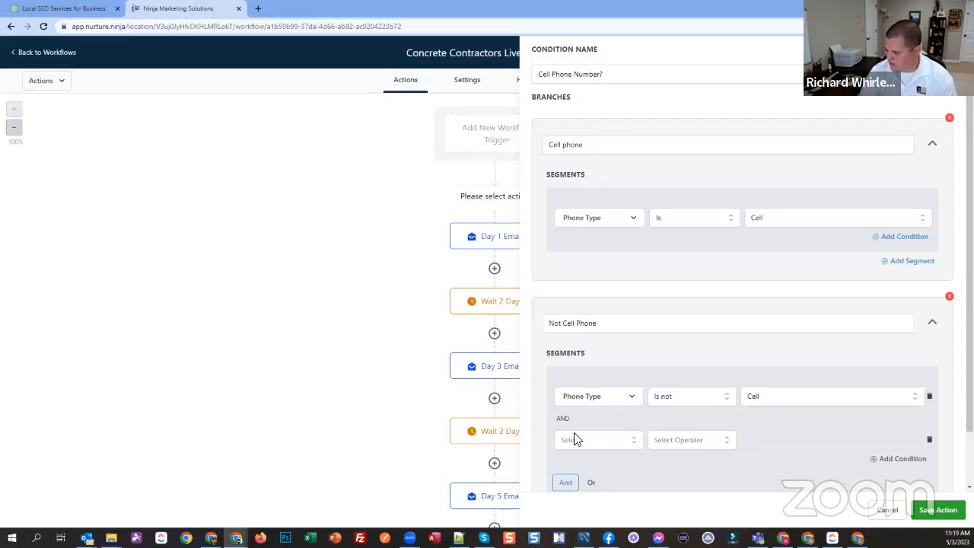
{"action": "left_click", "coordinate": [591, 482]}
{"action": "left_click", "coordinate": [586, 441]}
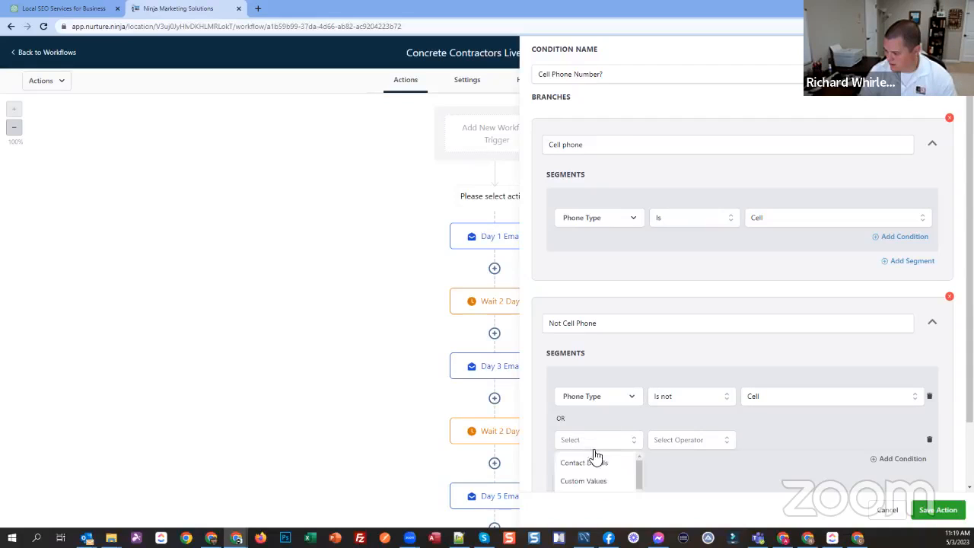
{"action": "left_click", "coordinate": [600, 462]}
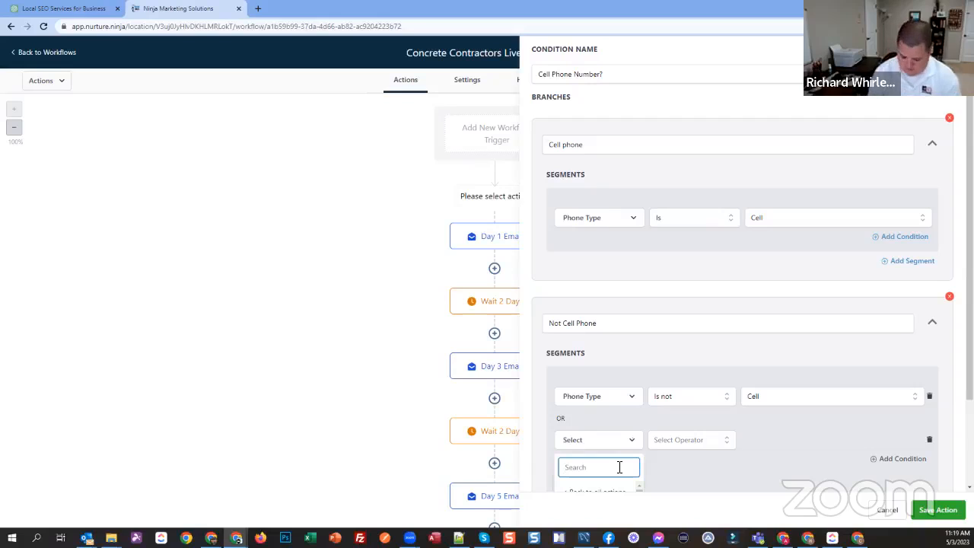
{"action": "type", "text": "type"}
{"action": "scroll", "coordinate": [760, 381], "scroll_direction": "down", "scroll_amount": 1}
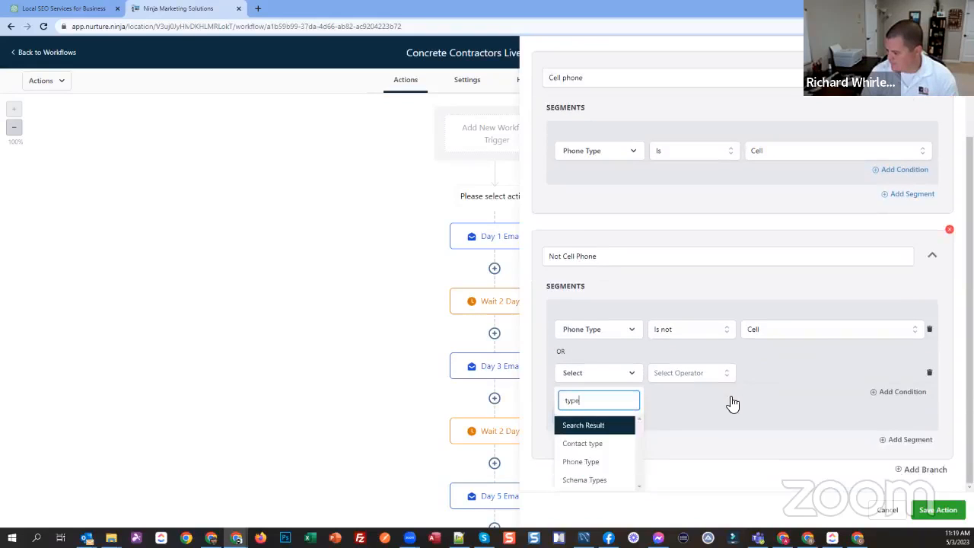
{"action": "left_click", "coordinate": [591, 462]}
{"action": "left_click", "coordinate": [678, 377]}
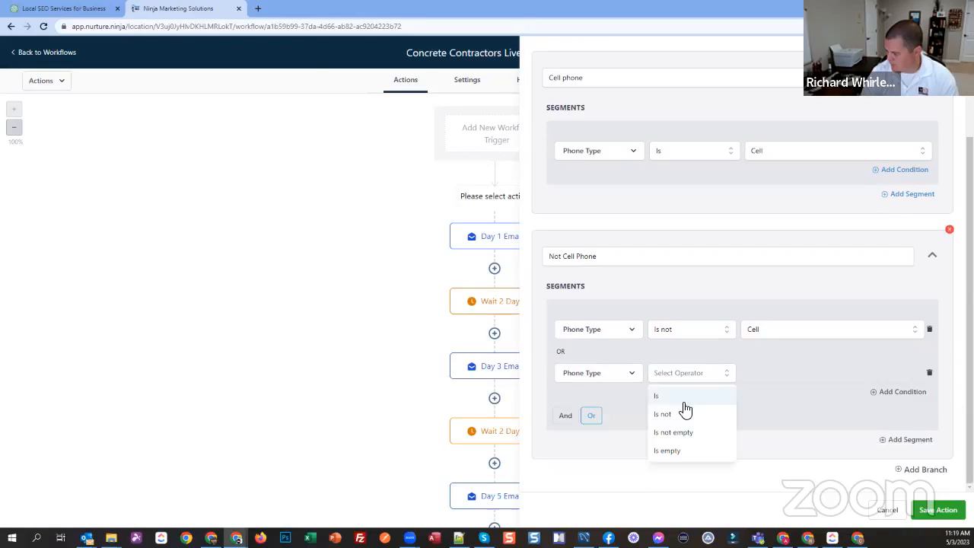
{"action": "left_click", "coordinate": [669, 450]}
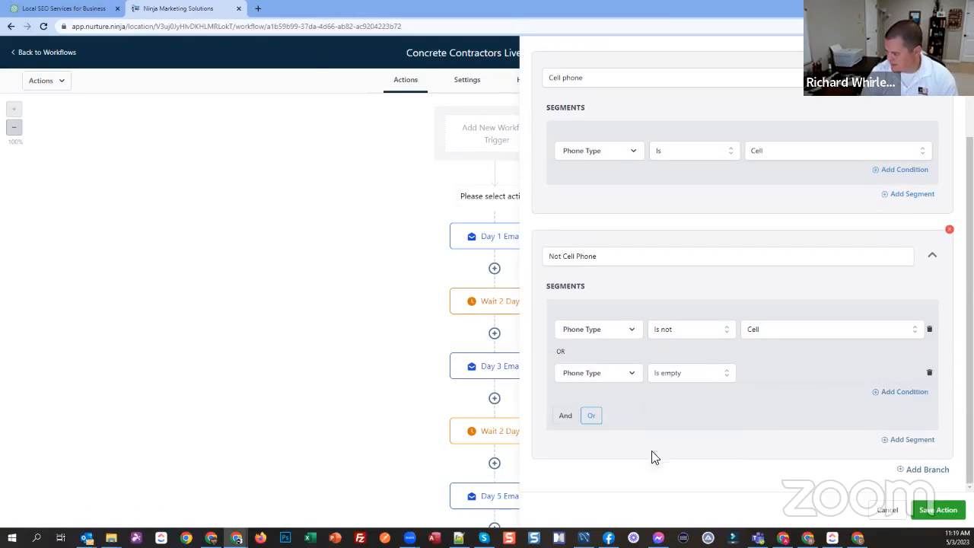
{"action": "left_click", "coordinate": [937, 510]}
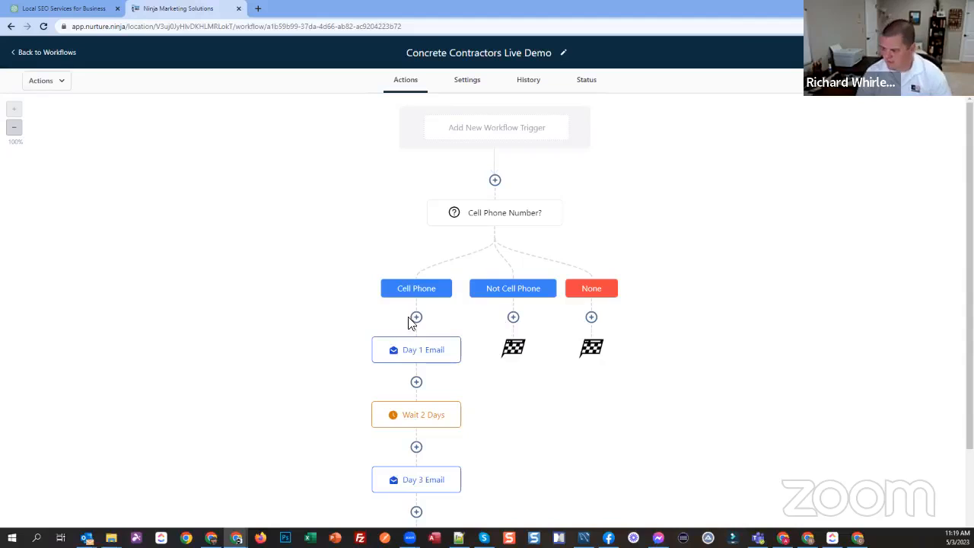
Step: Move Day 1 Email and all actions after it from the Cell Phone branch into the Not Cell Phone branch
{"action": "left_click", "coordinate": [461, 340]}
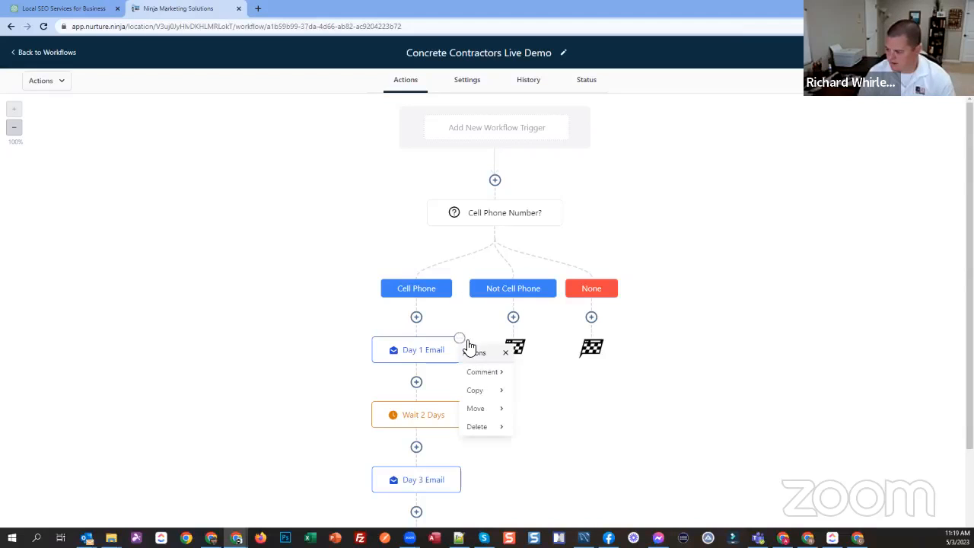
{"action": "left_click", "coordinate": [504, 411]}
{"action": "left_click", "coordinate": [554, 392]}
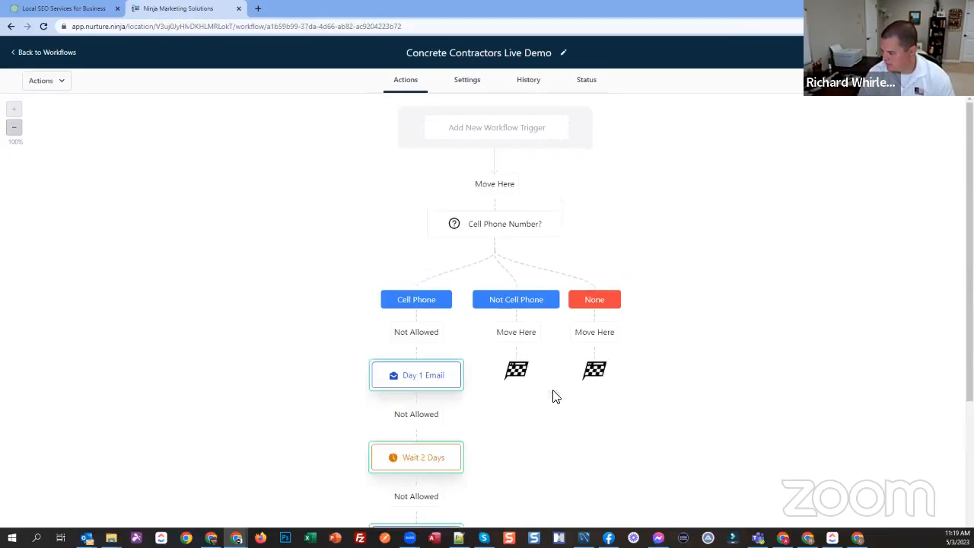
{"action": "left_click", "coordinate": [527, 340]}
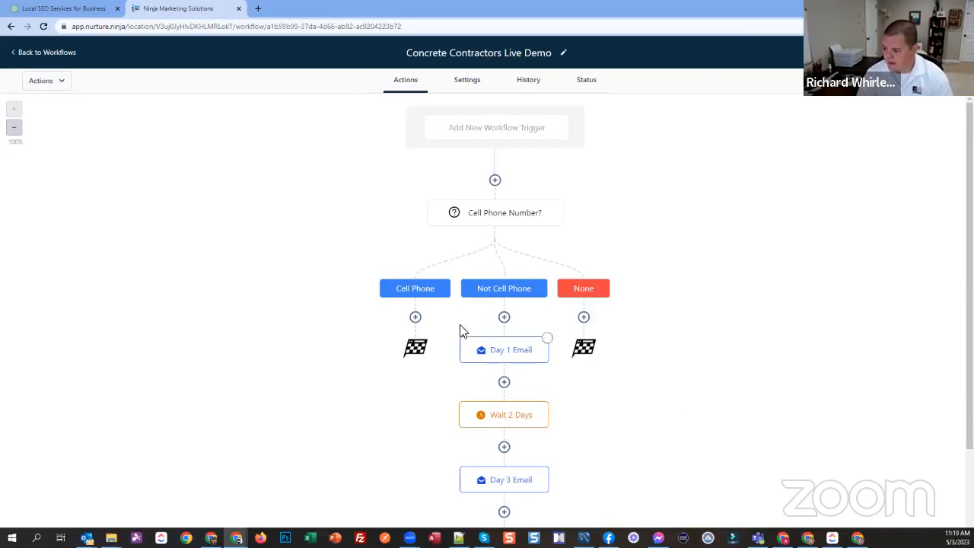
Step: Add a Send SMS action to the Cell Phone branch
{"action": "left_click", "coordinate": [784, 104]}
{"action": "type", "text": "s"}
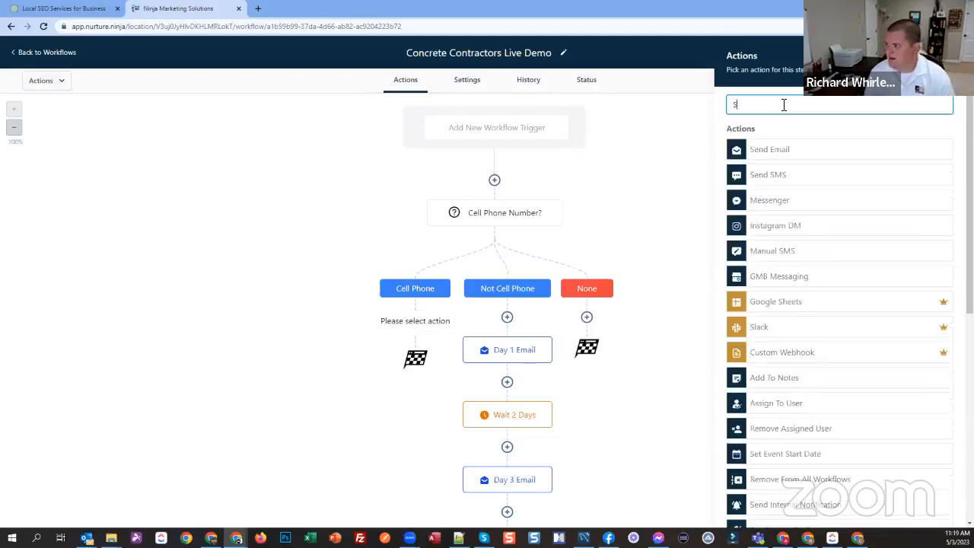
{"action": "left_click", "coordinate": [770, 176]}
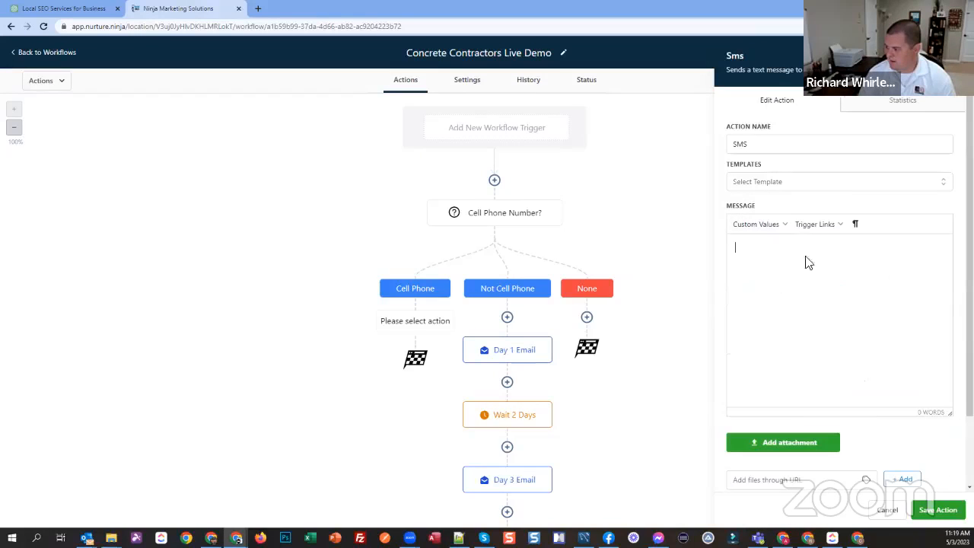
Step: Begin the SMS message with "Hey, I'm looking for" followed by the contact's First Name custom value
{"action": "type", "text": "Hey,"}
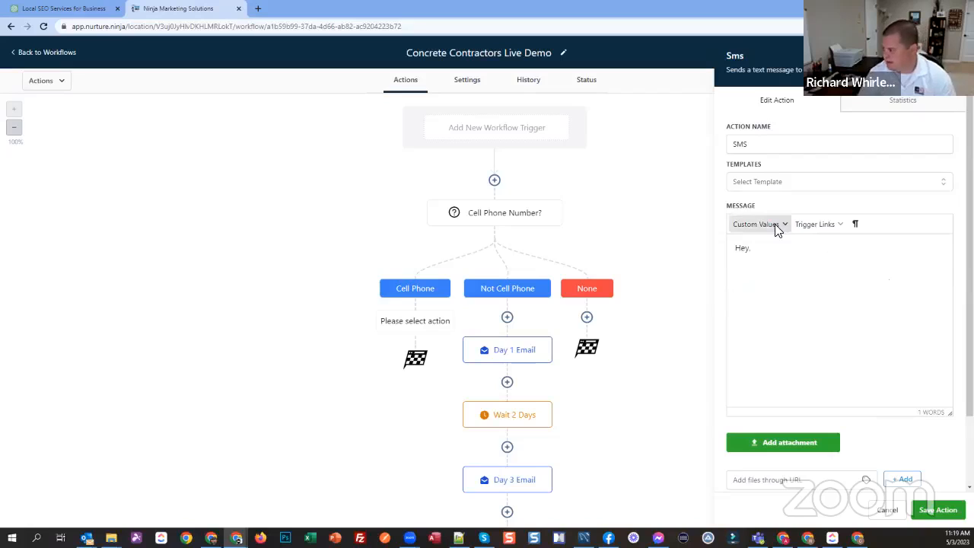
{"action": "left_click", "coordinate": [774, 226]}
{"action": "left_click", "coordinate": [905, 267]}
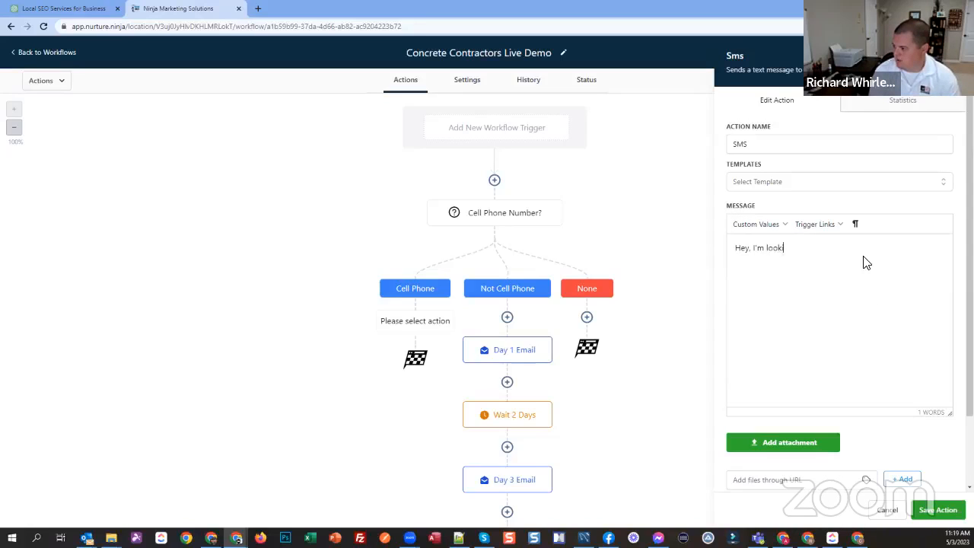
{"action": "left_click", "coordinate": [797, 227]}
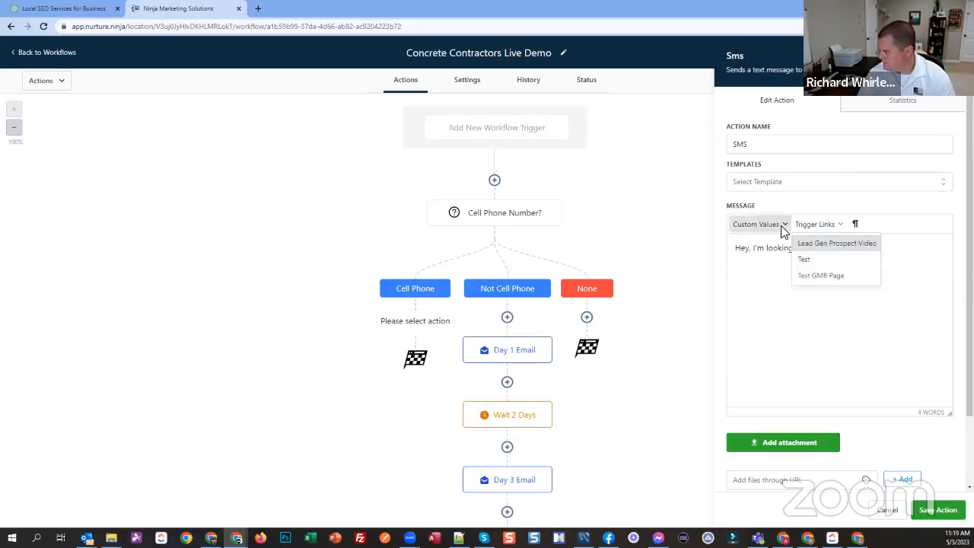
{"action": "left_click", "coordinate": [783, 227]}
{"action": "mouse_move", "coordinate": [775, 258]}
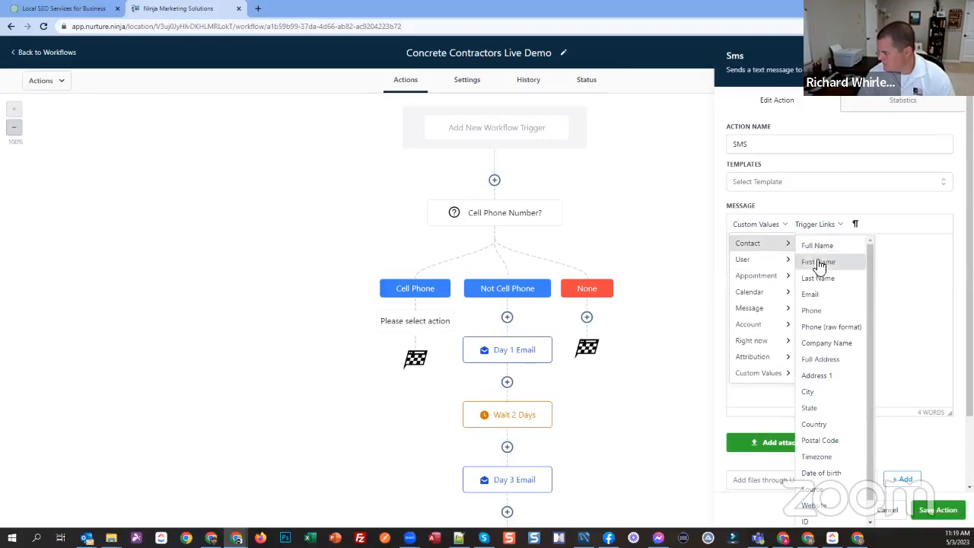
{"action": "left_click", "coordinate": [817, 262]}
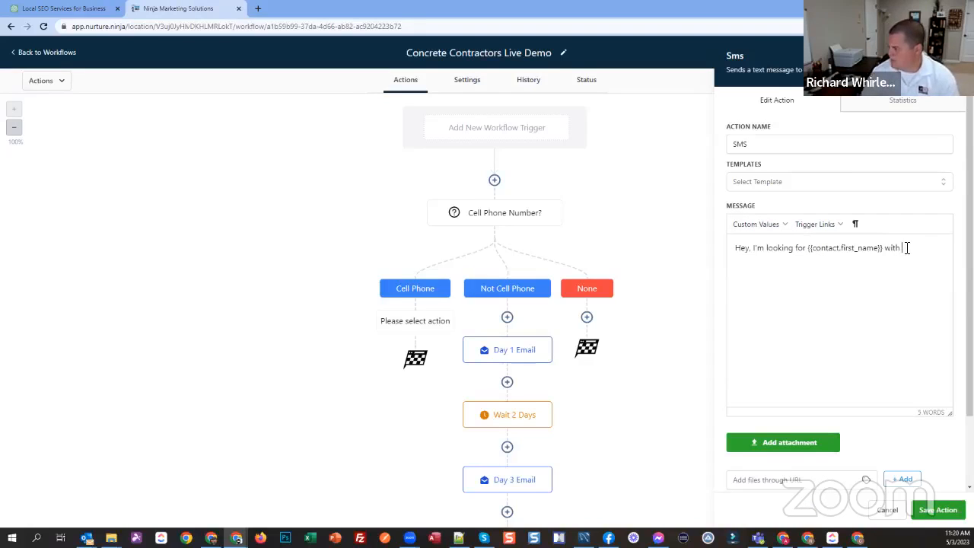
Step: Complete the SMS with "with", the contact's Company Name value and "Is this the right number?", and save the action
{"action": "left_click", "coordinate": [746, 224]}
{"action": "mouse_move", "coordinate": [776, 251]}
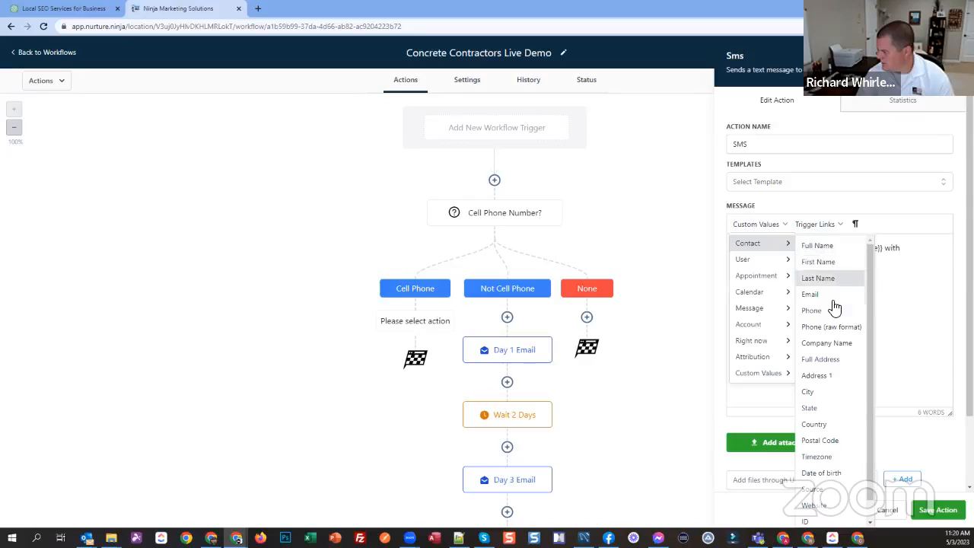
{"action": "left_click", "coordinate": [828, 343]}
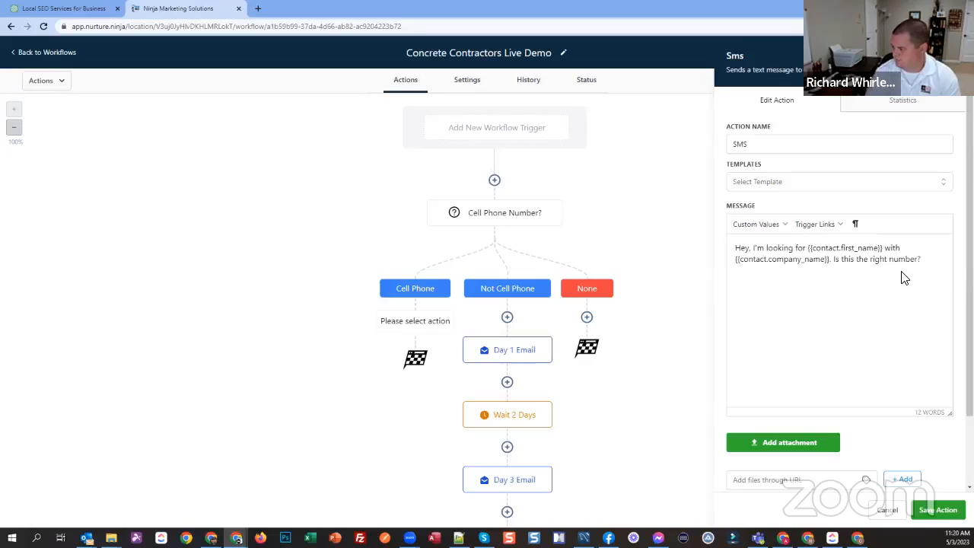
{"action": "left_click", "coordinate": [937, 510]}
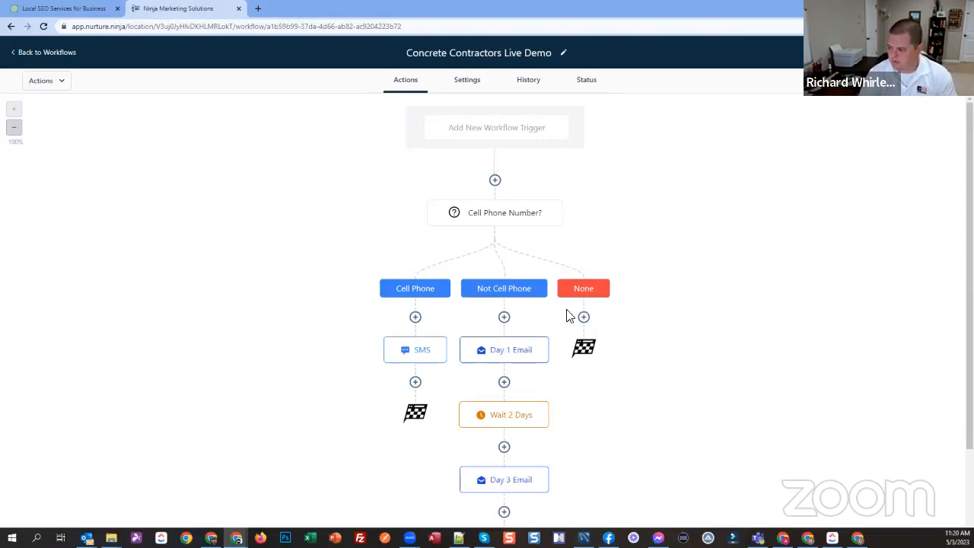
Step: Review the workflow's branches and compare its email sequence with the concrete contractor email campaign in ChatGPT
{"action": "scroll", "coordinate": [529, 335], "scroll_direction": "down", "scroll_amount": 1}
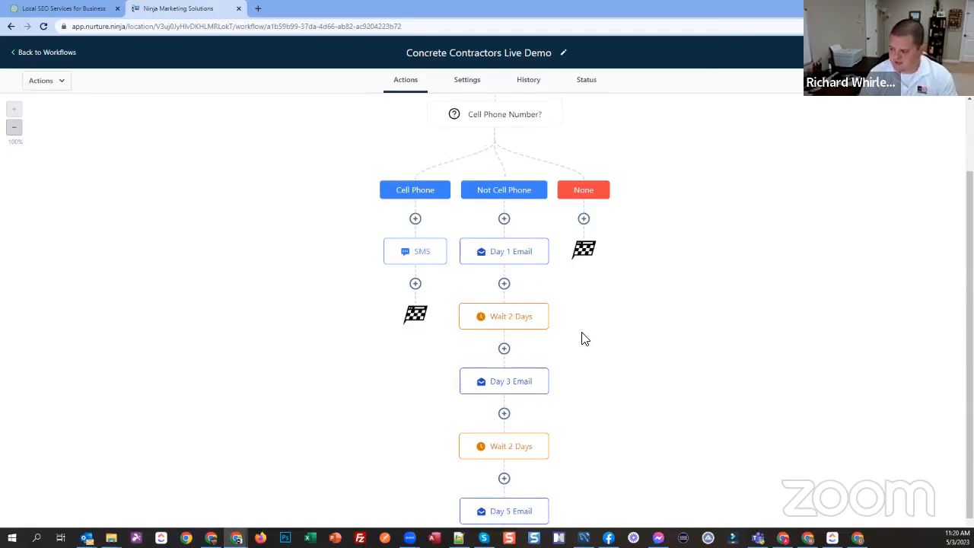
{"action": "scroll", "coordinate": [581, 339], "scroll_direction": "up", "scroll_amount": 1}
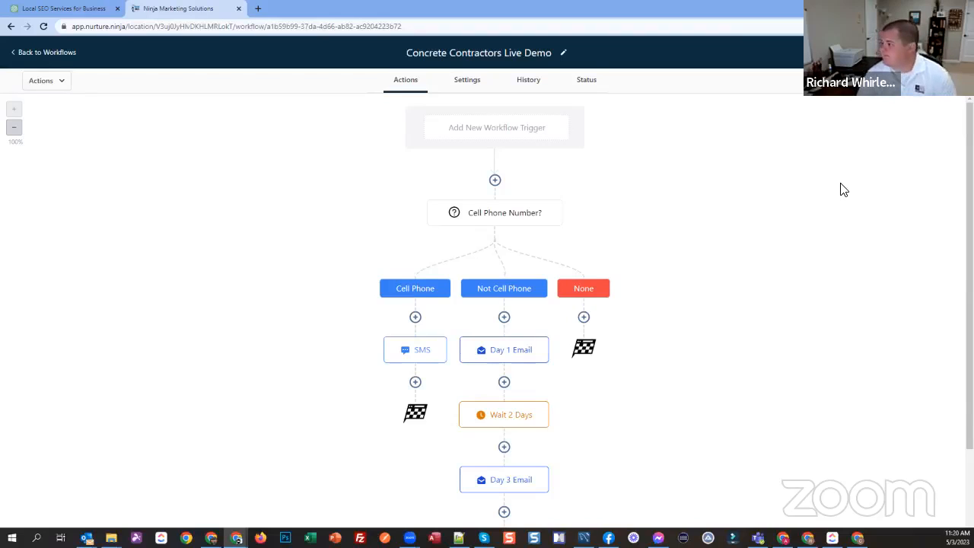
{"action": "scroll", "coordinate": [674, 292], "scroll_direction": "down", "scroll_amount": 2}
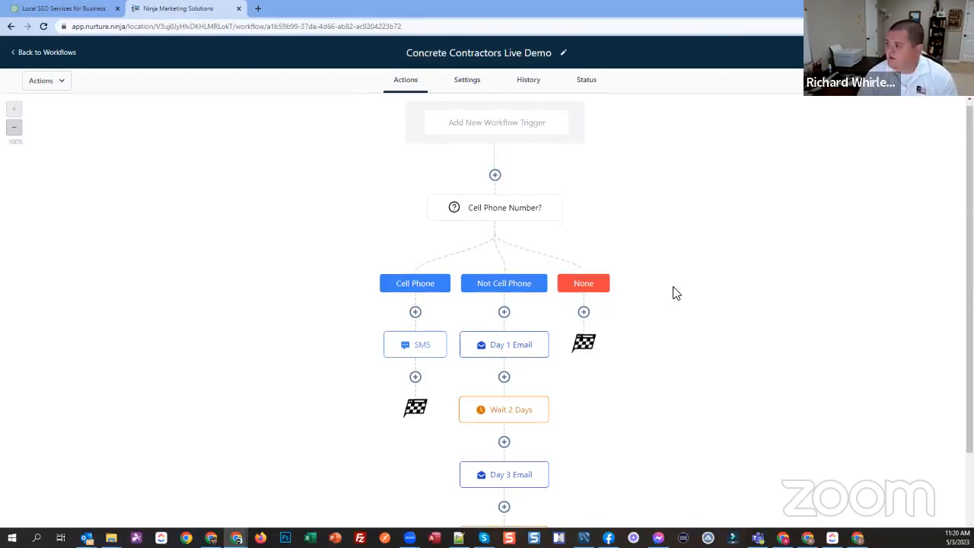
{"action": "left_click", "coordinate": [67, 11]}
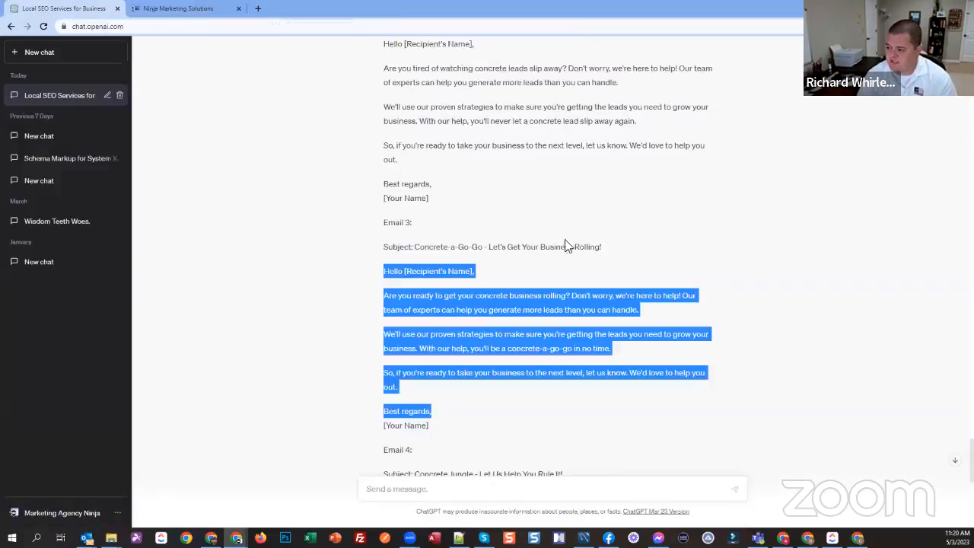
{"action": "scroll", "coordinate": [502, 342], "scroll_direction": "down", "scroll_amount": 4}
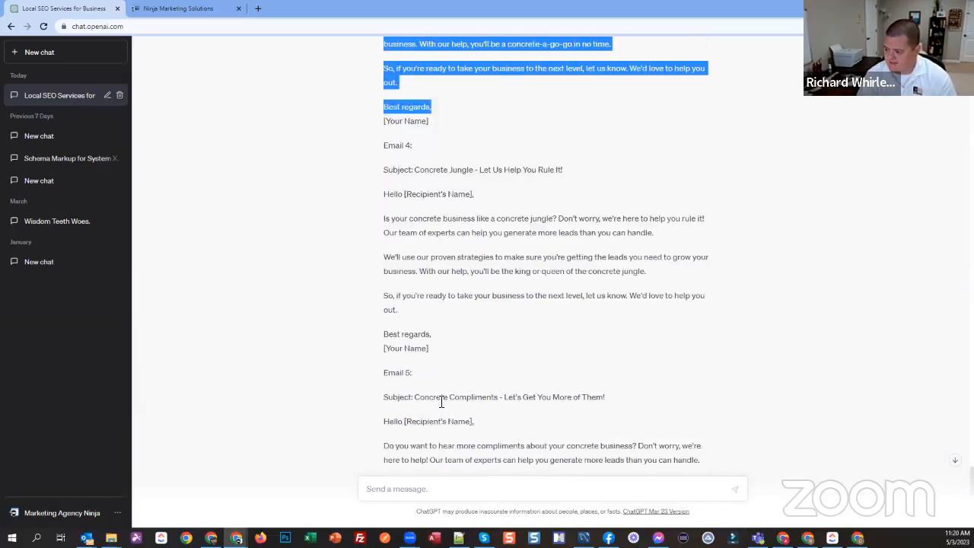
{"action": "scroll", "coordinate": [447, 399], "scroll_direction": "up", "scroll_amount": 8}
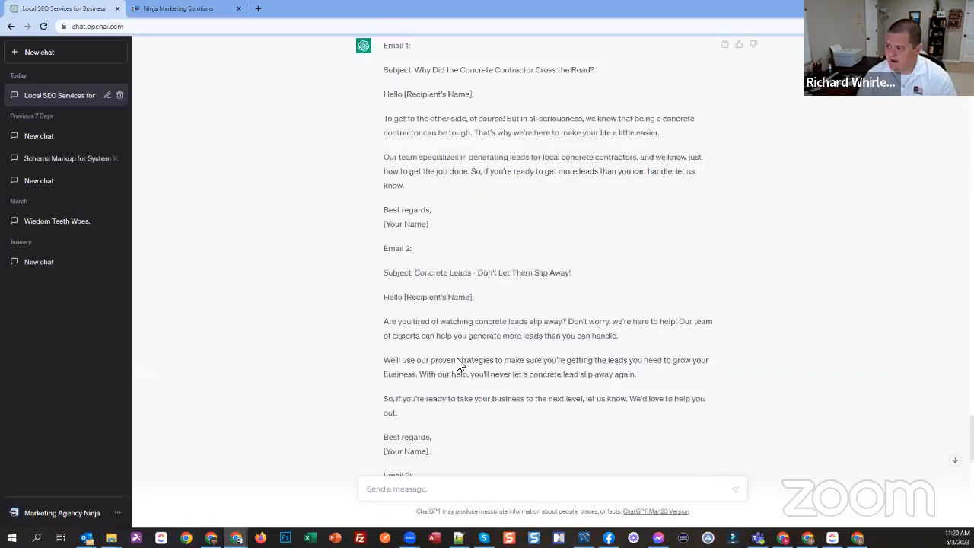
{"action": "scroll", "coordinate": [525, 175], "scroll_direction": "up", "scroll_amount": 1}
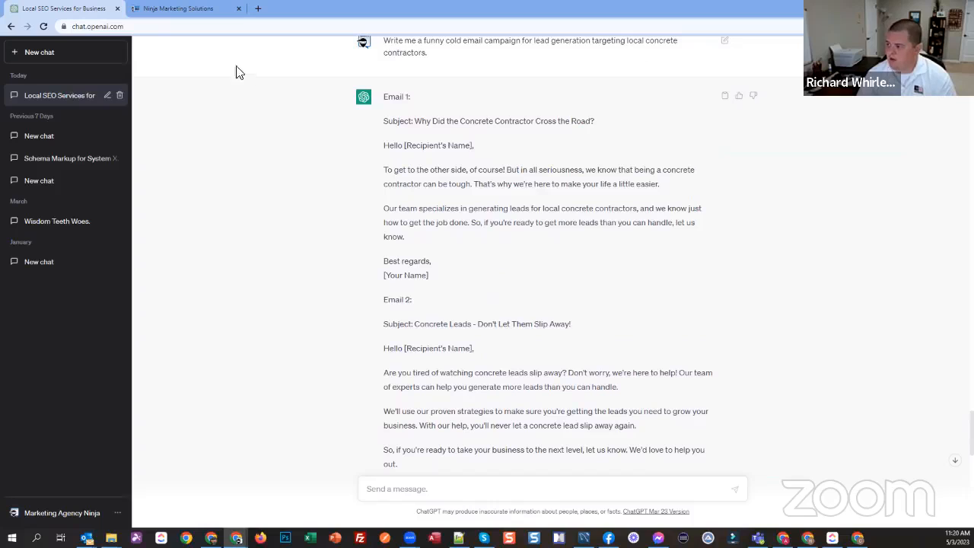
{"action": "left_click", "coordinate": [152, 14]}
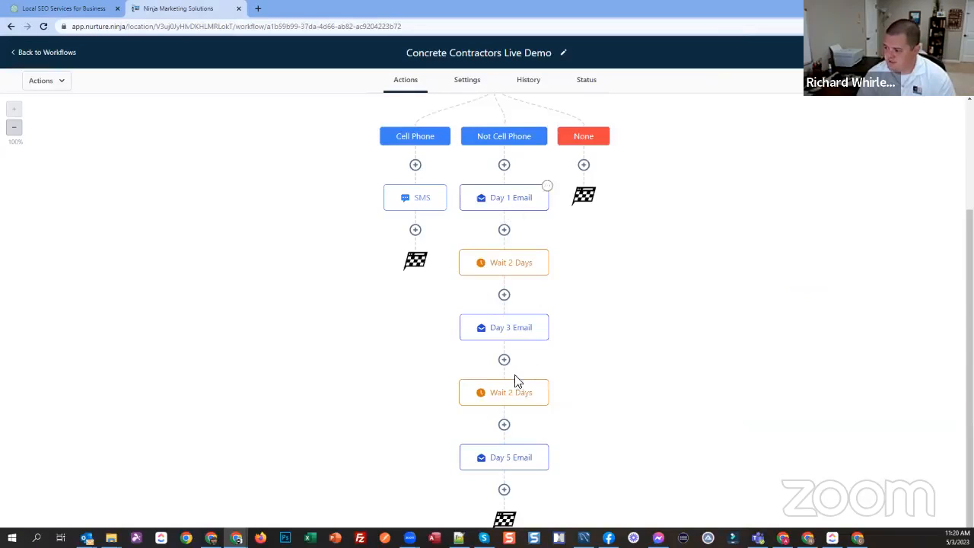
{"action": "scroll", "coordinate": [684, 312], "scroll_direction": "up", "scroll_amount": 2}
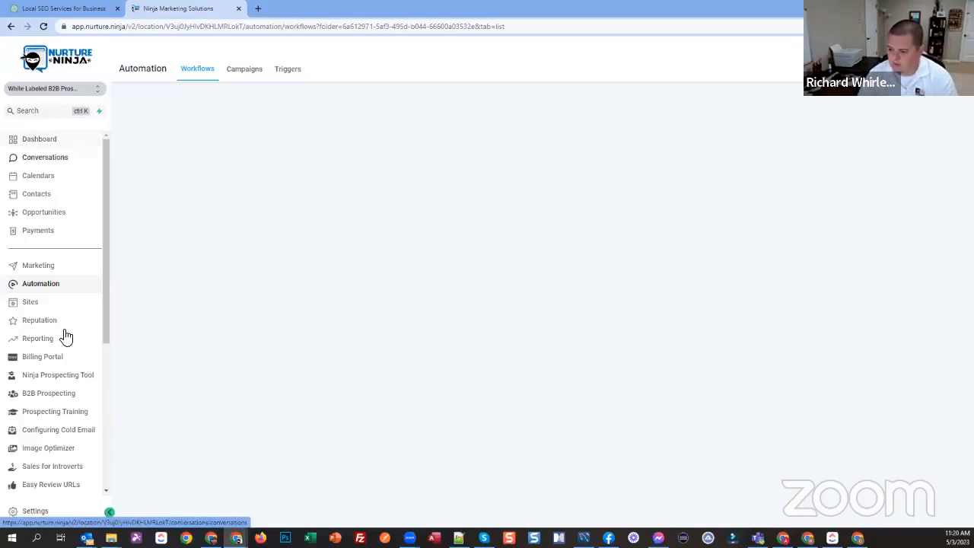
Step: Leave the workflow, open the Ninja Prospecting Tool and collapse the navigation sidebar
{"action": "left_click", "coordinate": [45, 376]}
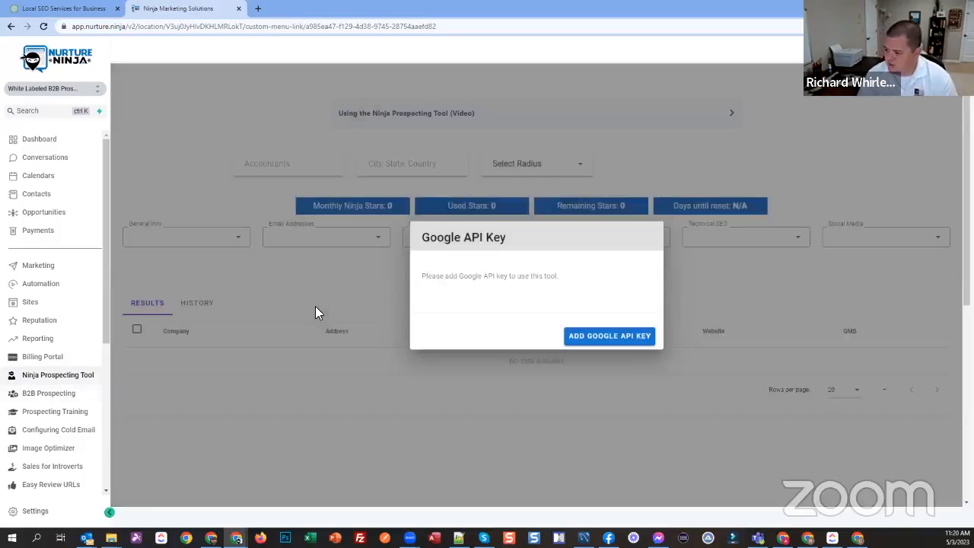
{"action": "left_click", "coordinate": [254, 268]}
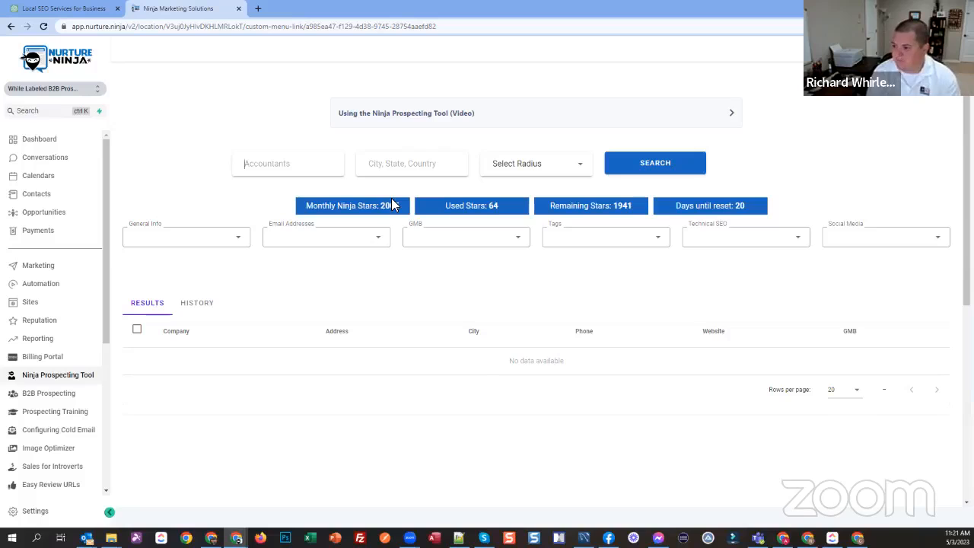
{"action": "left_click", "coordinate": [109, 511]}
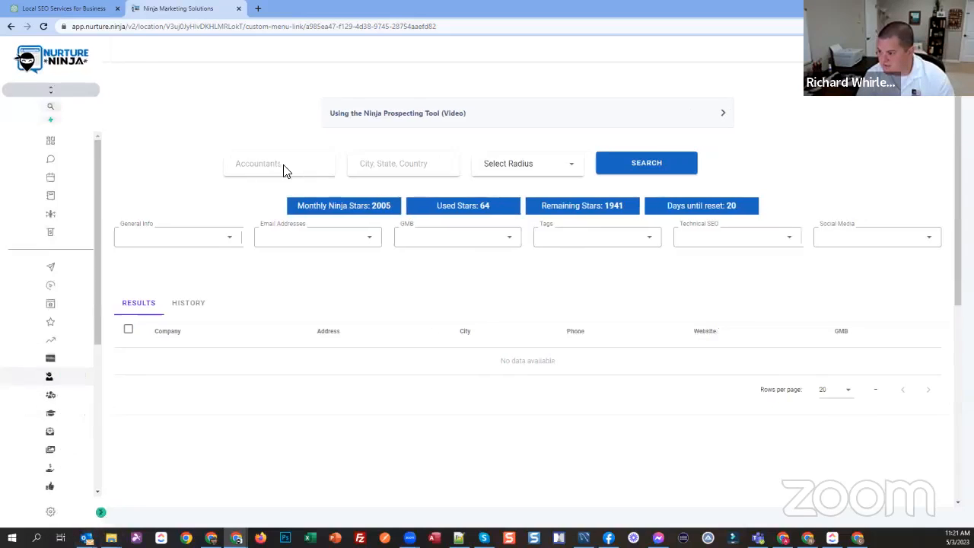
Step: Enter "concrete contractors" as the business type for the prospect search
{"action": "left_click", "coordinate": [245, 167]}
{"action": "type", "text": "Conc"}
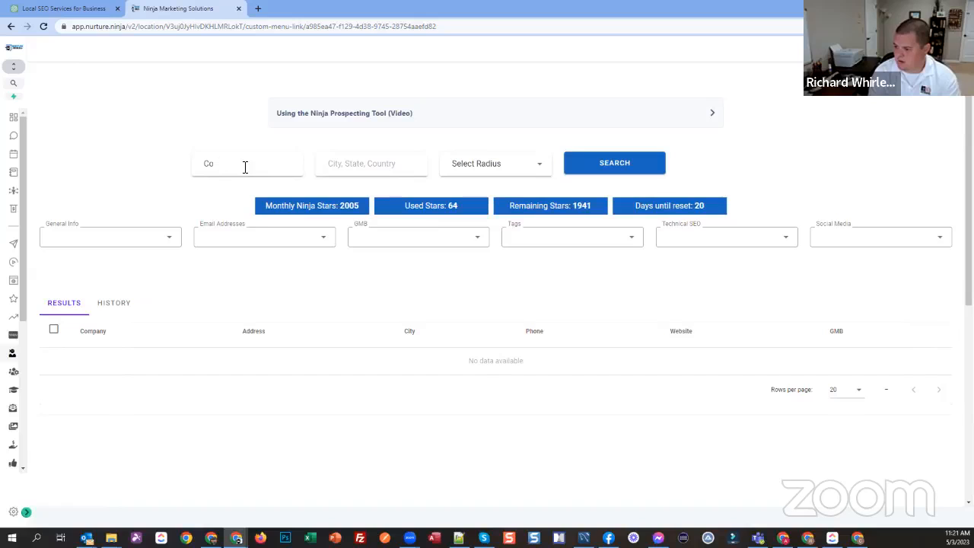
{"action": "key", "text": "BackSpace"}
{"action": "key", "text": "BackSpace"}
{"action": "type", "text": "concrete contractors"}
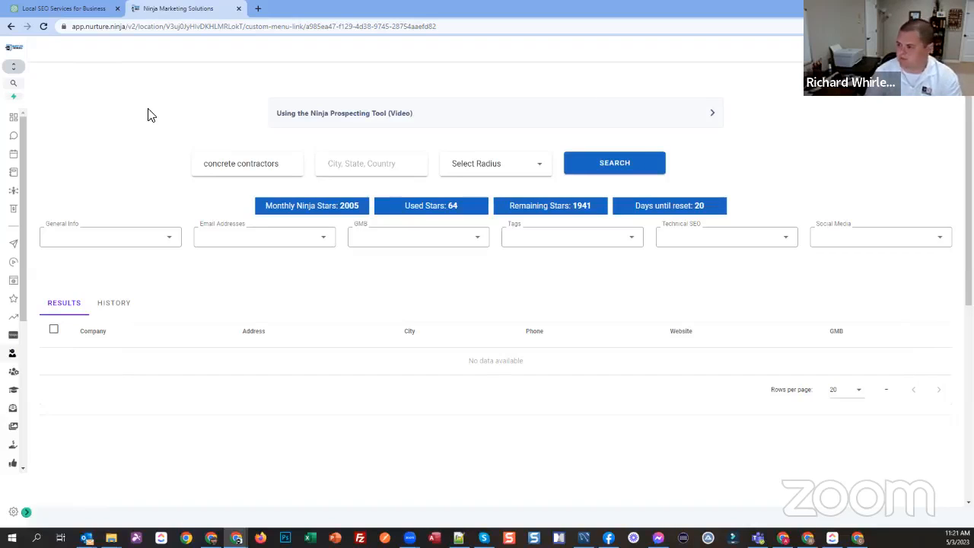
Step: Set the search location to Atlanta, GA, USA with a 20-mile radius, and run the search
{"action": "type", "text": "atl"}
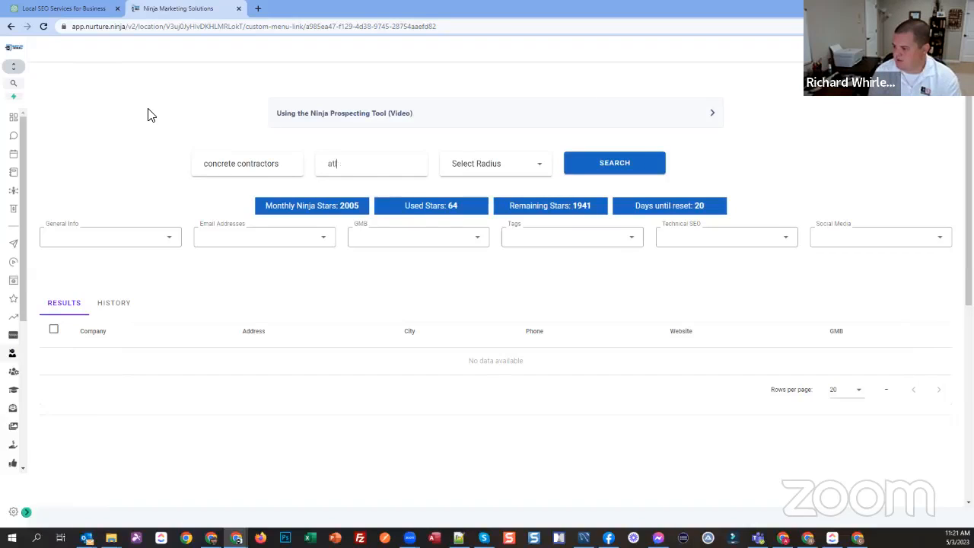
{"action": "left_click", "coordinate": [402, 185]}
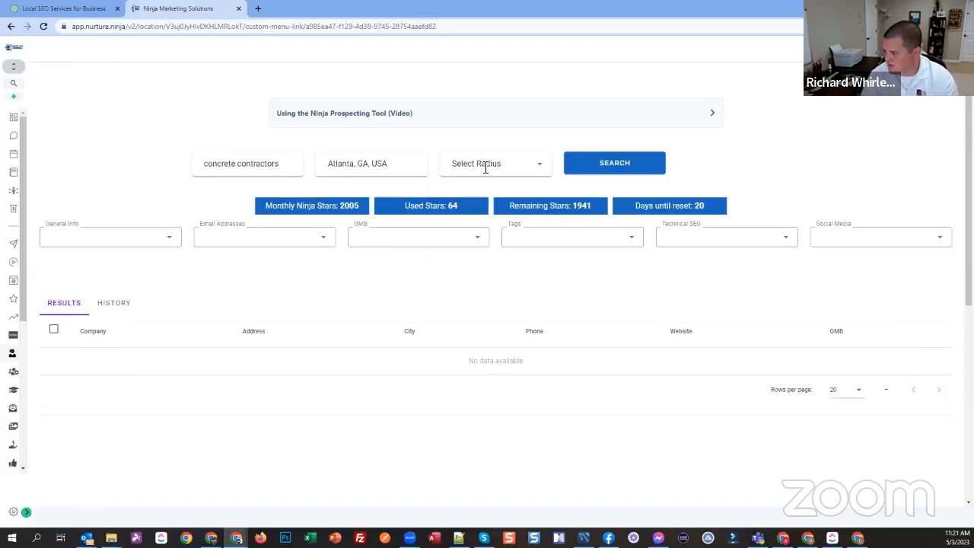
{"action": "left_click", "coordinate": [482, 163]}
{"action": "left_click", "coordinate": [468, 290]}
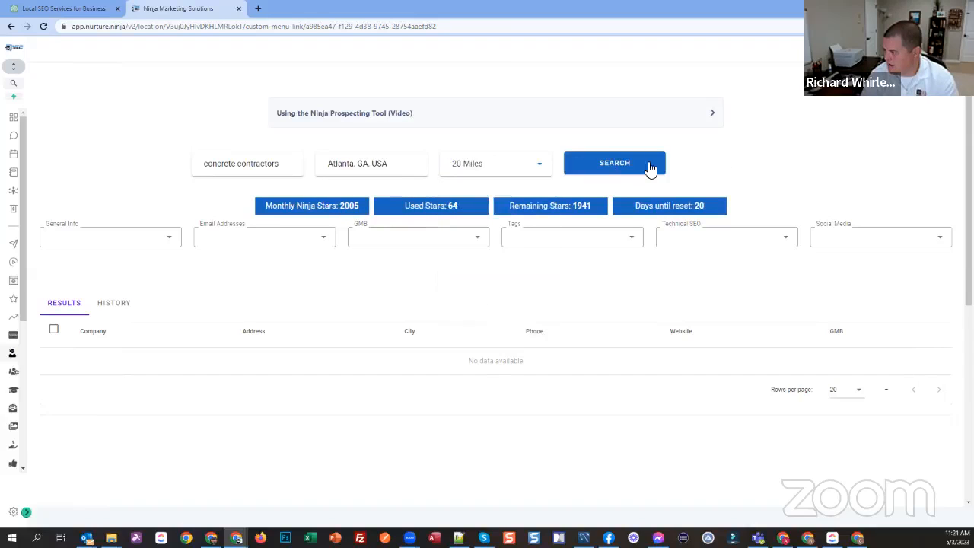
{"action": "left_click", "coordinate": [582, 163]}
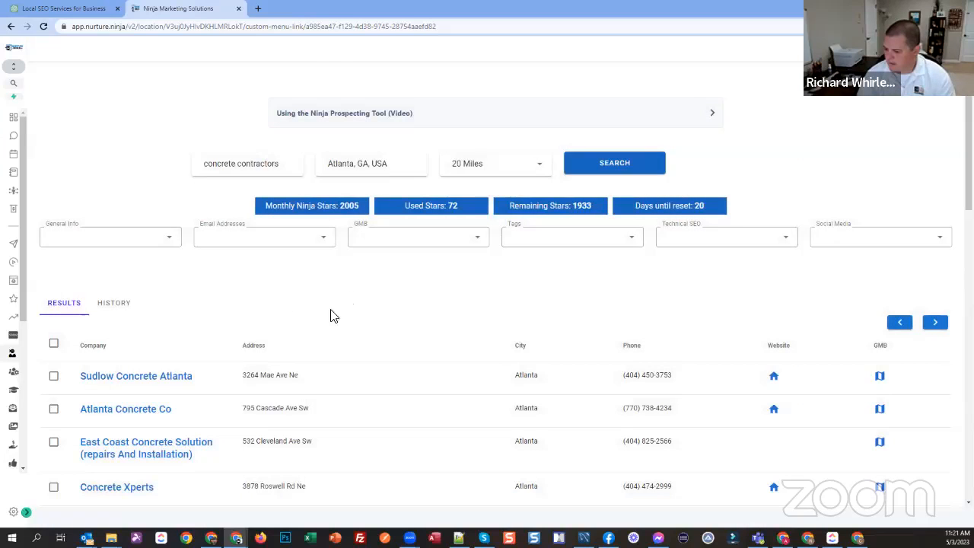
Step: Show the Premium Emails data for the found contractors and look through their contact names, positions and emails
{"action": "scroll", "coordinate": [331, 312], "scroll_direction": "down", "scroll_amount": 6}
{"action": "scroll", "coordinate": [319, 380], "scroll_direction": "up", "scroll_amount": 3}
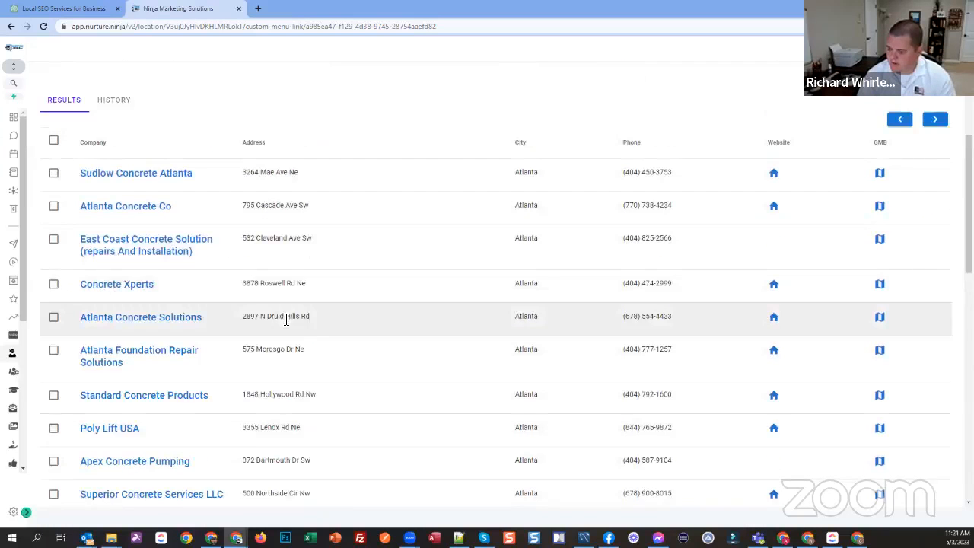
{"action": "scroll", "coordinate": [287, 319], "scroll_direction": "down", "scroll_amount": 12}
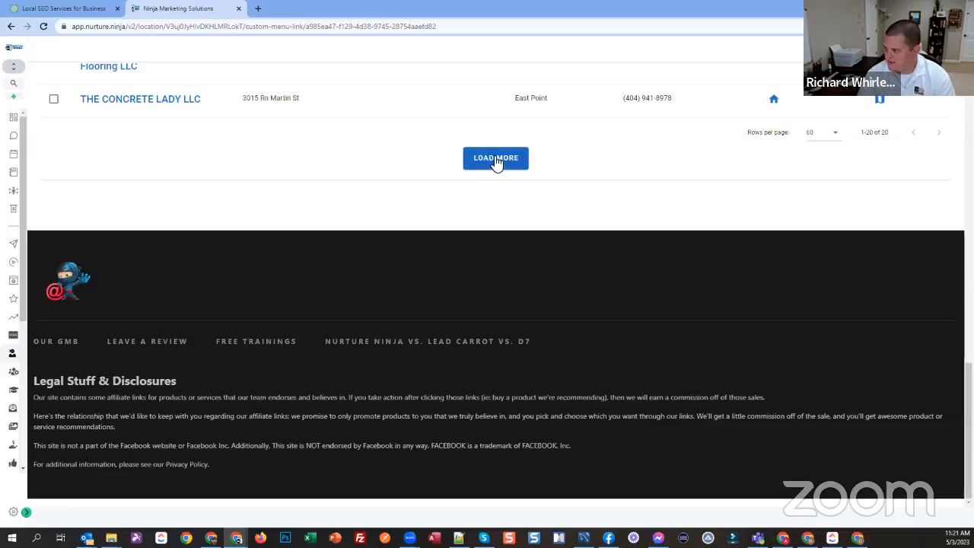
{"action": "scroll", "coordinate": [280, 265], "scroll_direction": "up", "scroll_amount": 5}
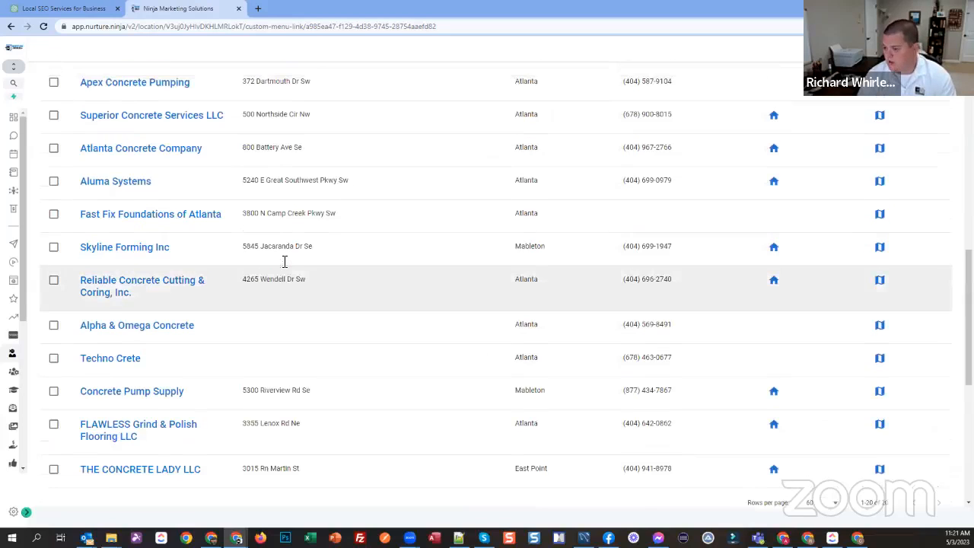
{"action": "scroll", "coordinate": [284, 262], "scroll_direction": "up", "scroll_amount": 7}
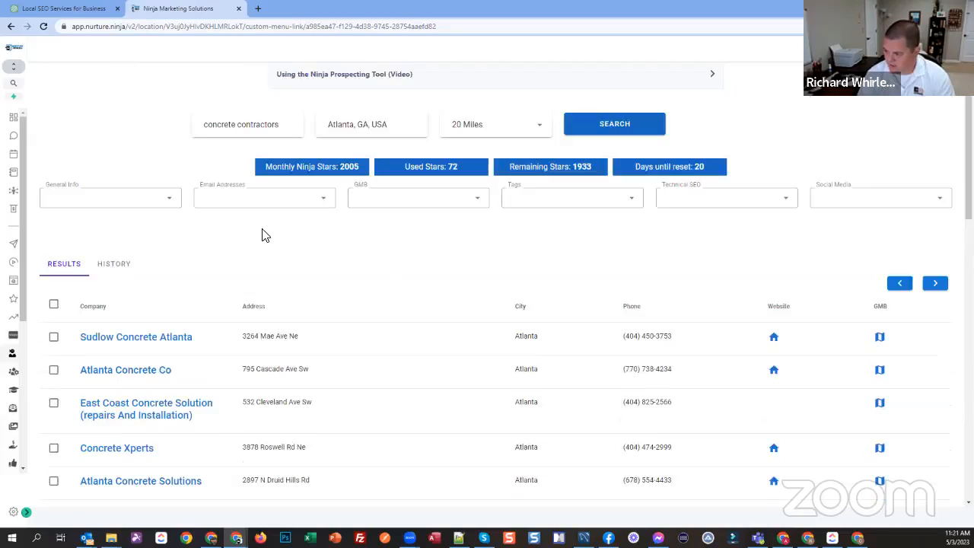
{"action": "left_click", "coordinate": [239, 197]}
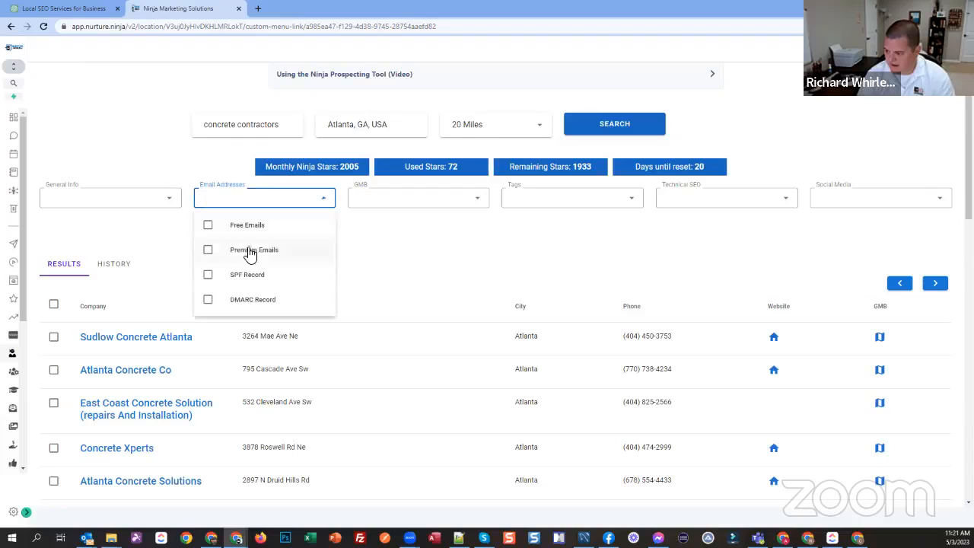
{"action": "scroll", "coordinate": [724, 352], "scroll_direction": "down", "scroll_amount": 3}
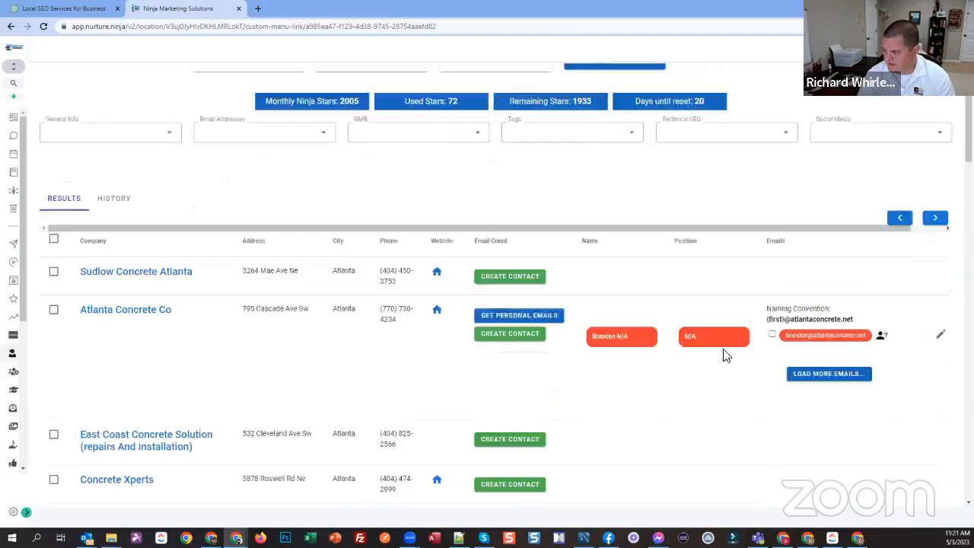
{"action": "scroll", "coordinate": [638, 319], "scroll_direction": "down", "scroll_amount": 9}
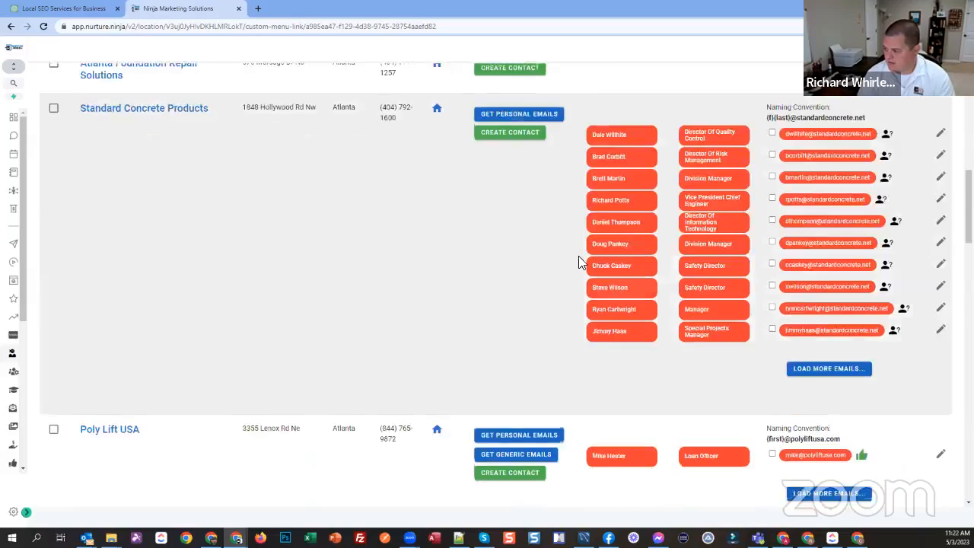
Step: Hide the Premium Emails data from the prospect results
{"action": "scroll", "coordinate": [578, 261], "scroll_direction": "down", "scroll_amount": 10}
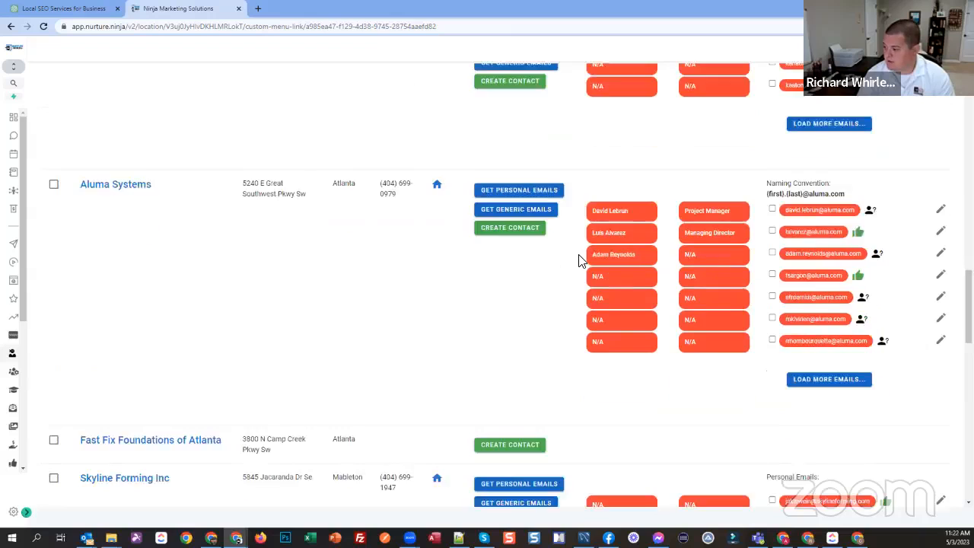
{"action": "scroll", "coordinate": [575, 272], "scroll_direction": "down", "scroll_amount": 2}
{"action": "scroll", "coordinate": [576, 272], "scroll_direction": "up", "scroll_amount": 12}
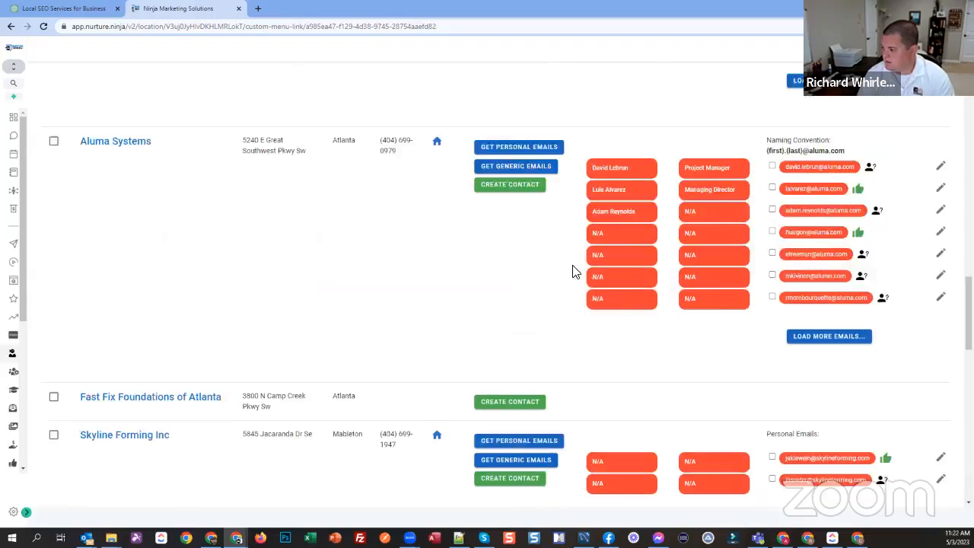
{"action": "scroll", "coordinate": [575, 272], "scroll_direction": "up", "scroll_amount": 10}
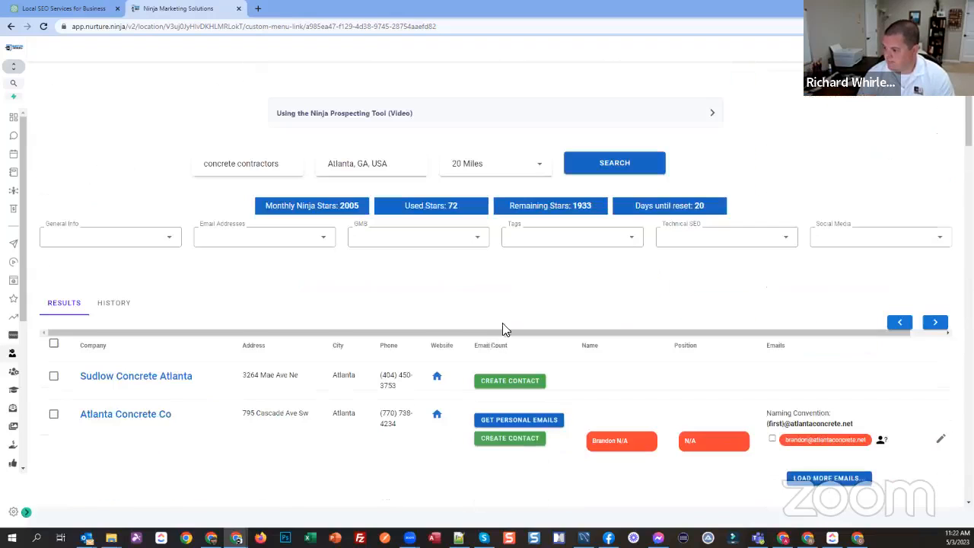
{"action": "left_click", "coordinate": [234, 237]}
{"action": "left_click", "coordinate": [243, 288]}
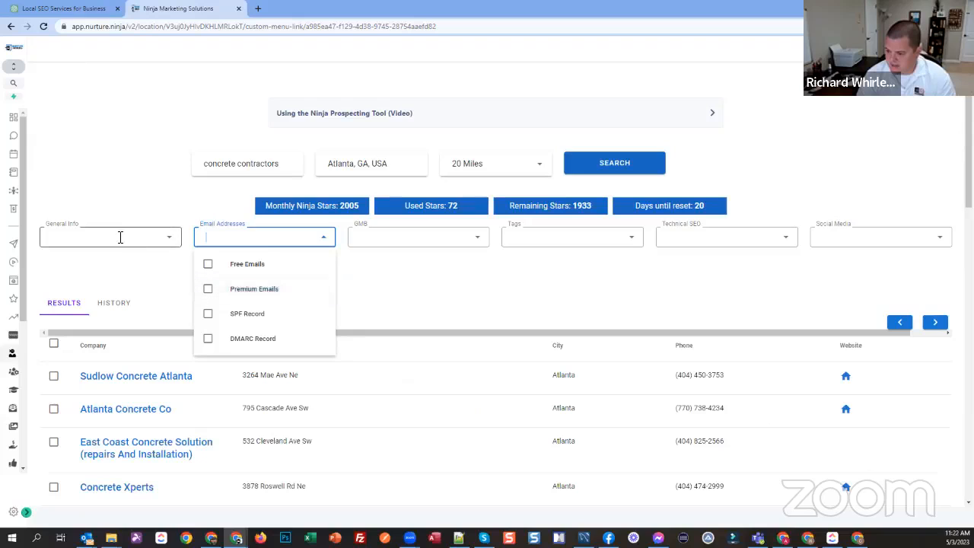
Step: Remove the Address and City columns from the general info and add the Phone Type and DNC columns
{"action": "left_click", "coordinate": [119, 237]}
{"action": "left_click", "coordinate": [90, 289]}
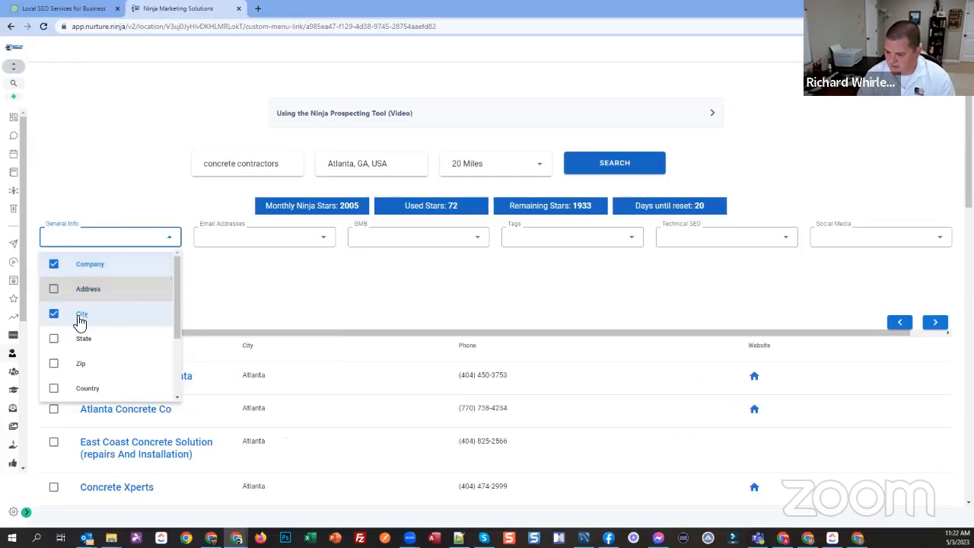
{"action": "left_click", "coordinate": [118, 314]}
{"action": "scroll", "coordinate": [116, 312], "scroll_direction": "down", "scroll_amount": 2}
{"action": "left_click", "coordinate": [102, 336]}
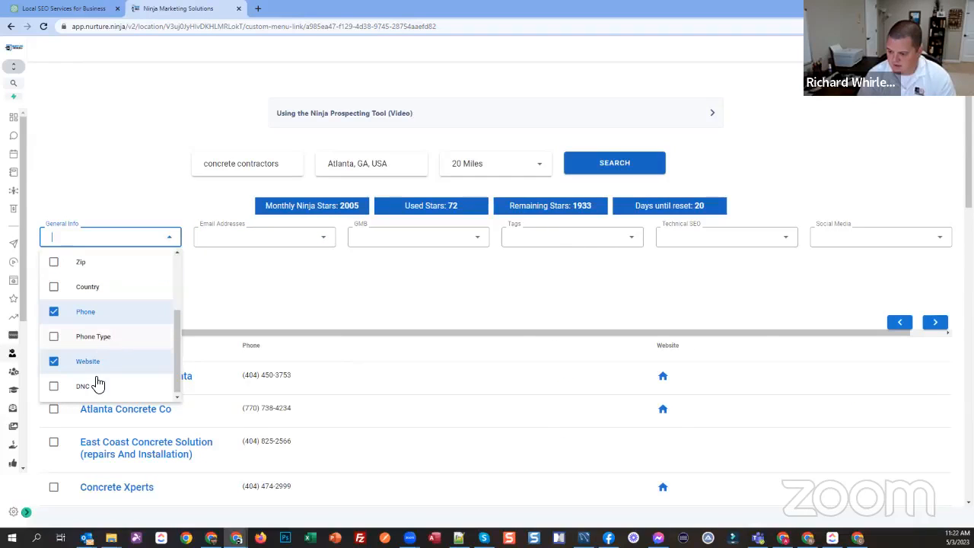
{"action": "left_click", "coordinate": [90, 388]}
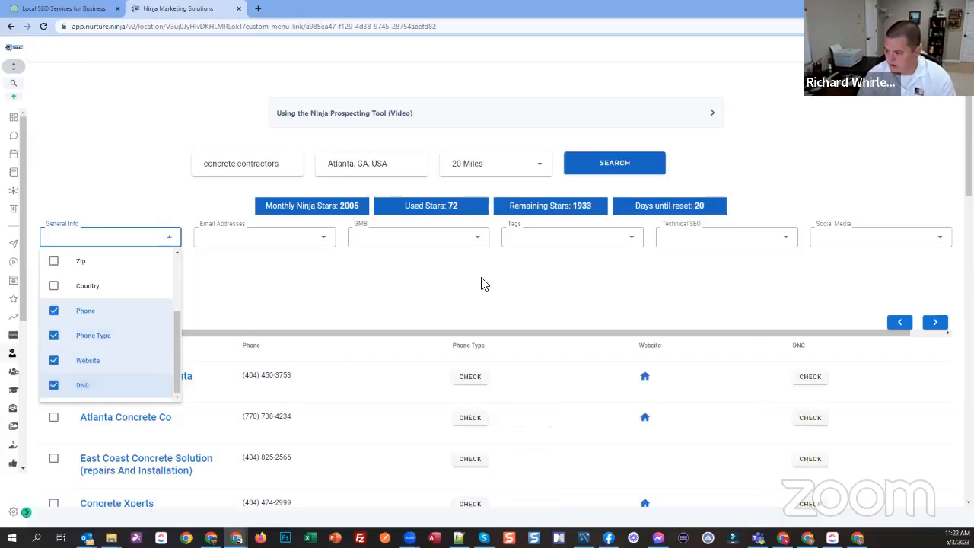
{"action": "left_click", "coordinate": [441, 279]}
Step: Show the Premium Emails data in the results and look through the first companies with the changed columns
{"action": "left_click", "coordinate": [309, 245]}
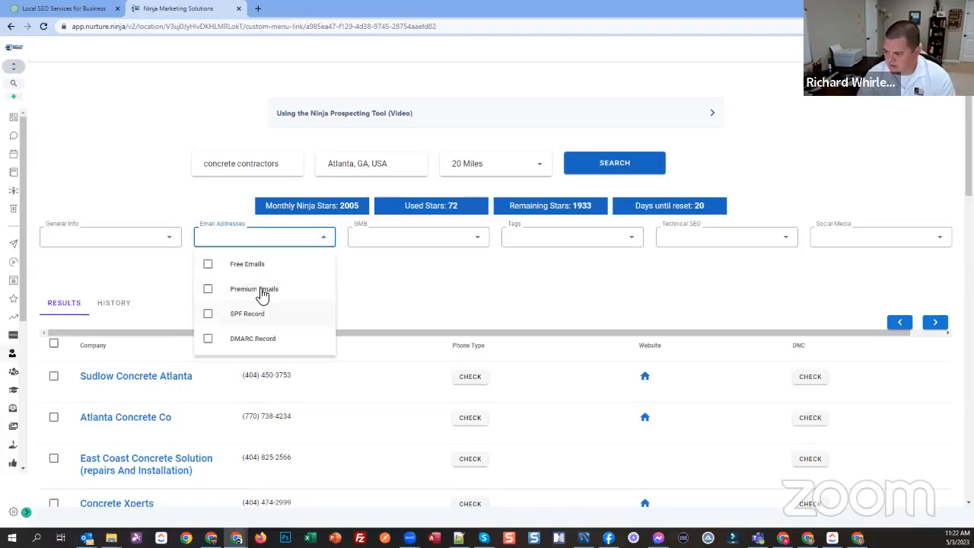
{"action": "left_click", "coordinate": [610, 297]}
{"action": "scroll", "coordinate": [152, 333], "scroll_direction": "down", "scroll_amount": 2}
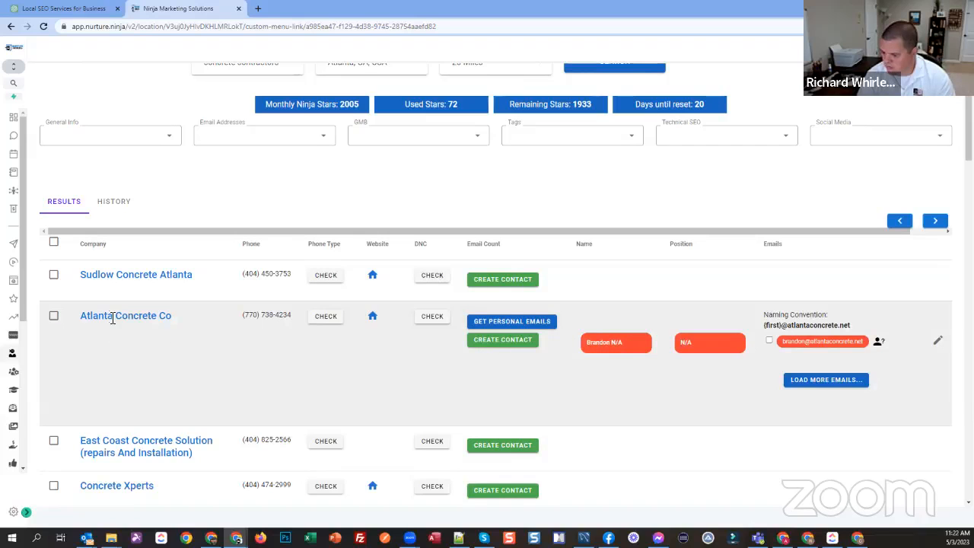
{"action": "scroll", "coordinate": [213, 343], "scroll_direction": "down", "scroll_amount": 4}
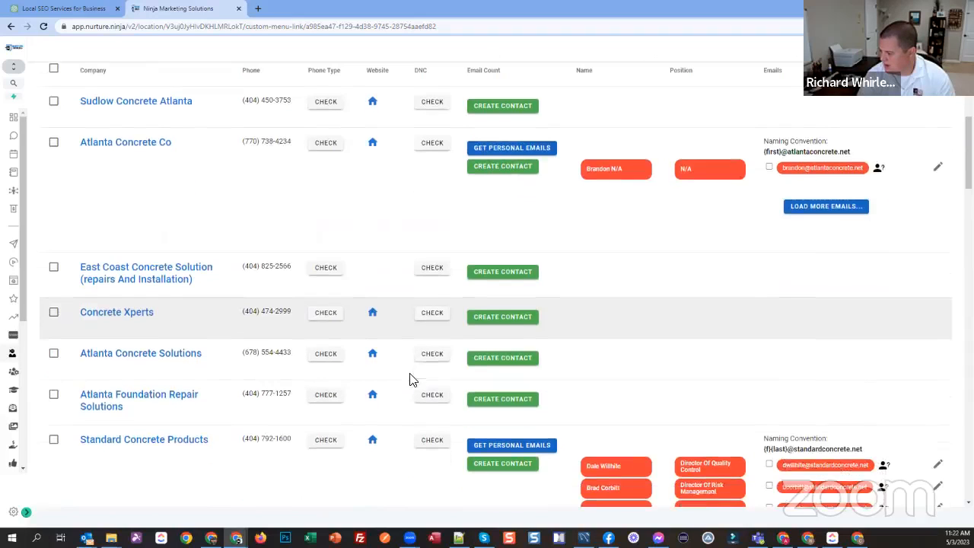
{"action": "scroll", "coordinate": [563, 364], "scroll_direction": "down", "scroll_amount": 1}
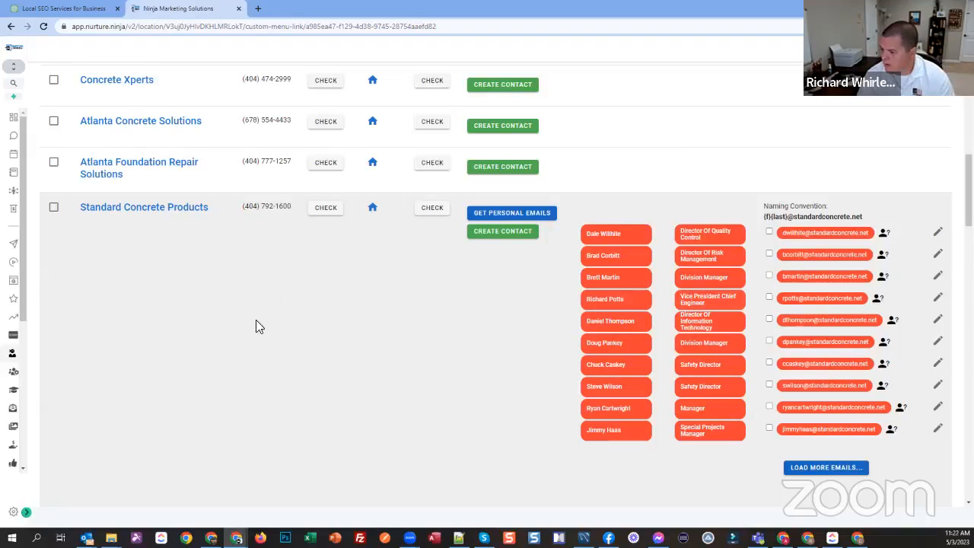
Step: Select Atlanta Concrete Co, Standard Concrete Products and Poly Lift USA together with their listed emails
{"action": "scroll", "coordinate": [259, 328], "scroll_direction": "up", "scroll_amount": 3}
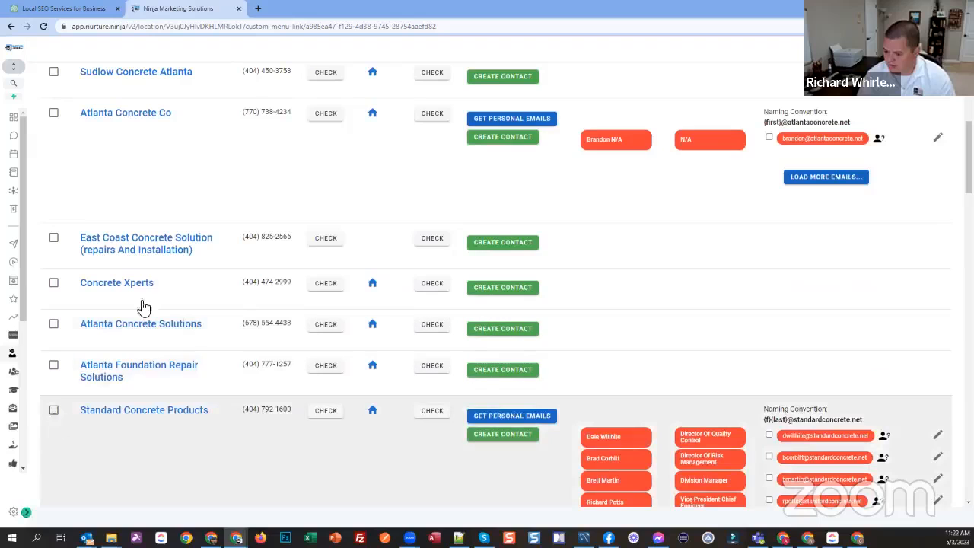
{"action": "scroll", "coordinate": [65, 172], "scroll_direction": "up", "scroll_amount": 1}
{"action": "left_click", "coordinate": [54, 165]}
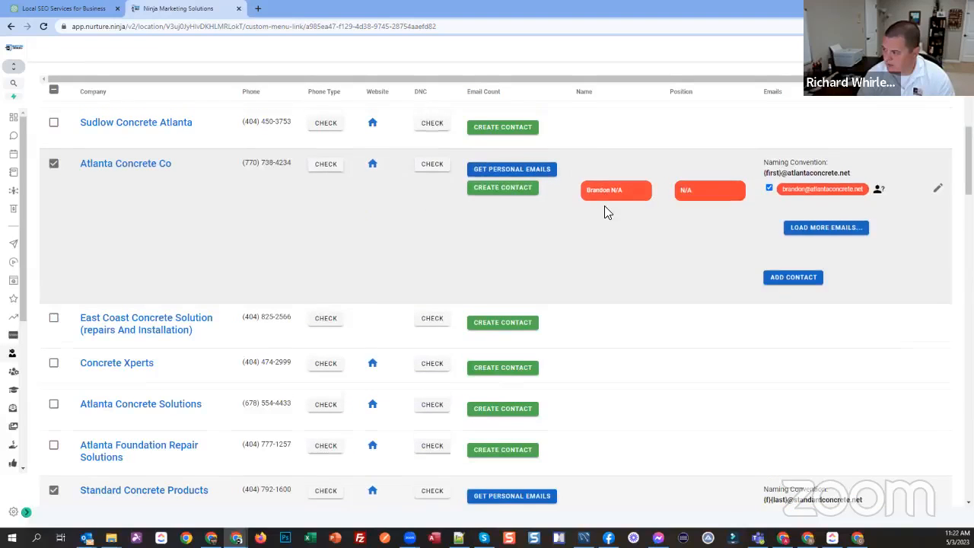
{"action": "scroll", "coordinate": [604, 204], "scroll_direction": "down", "scroll_amount": 8}
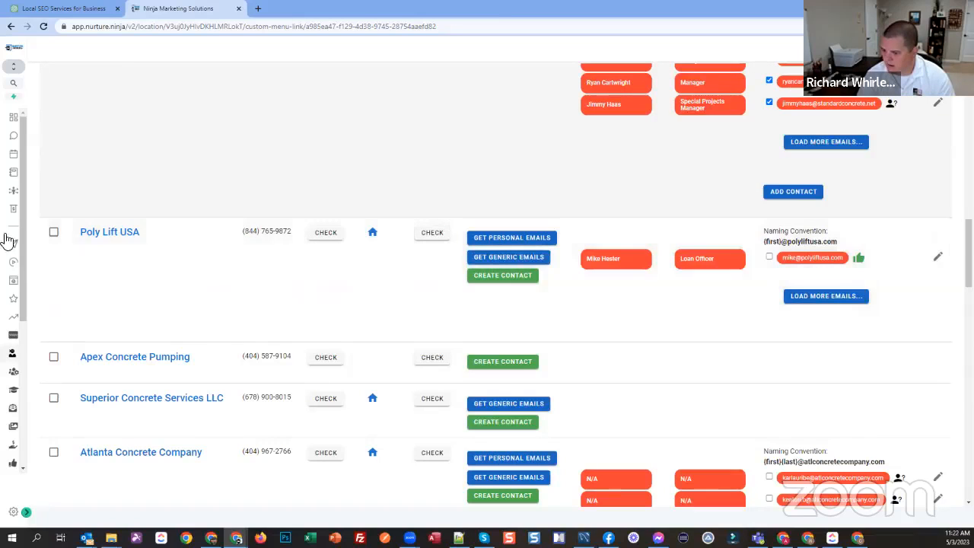
{"action": "left_click", "coordinate": [54, 231]}
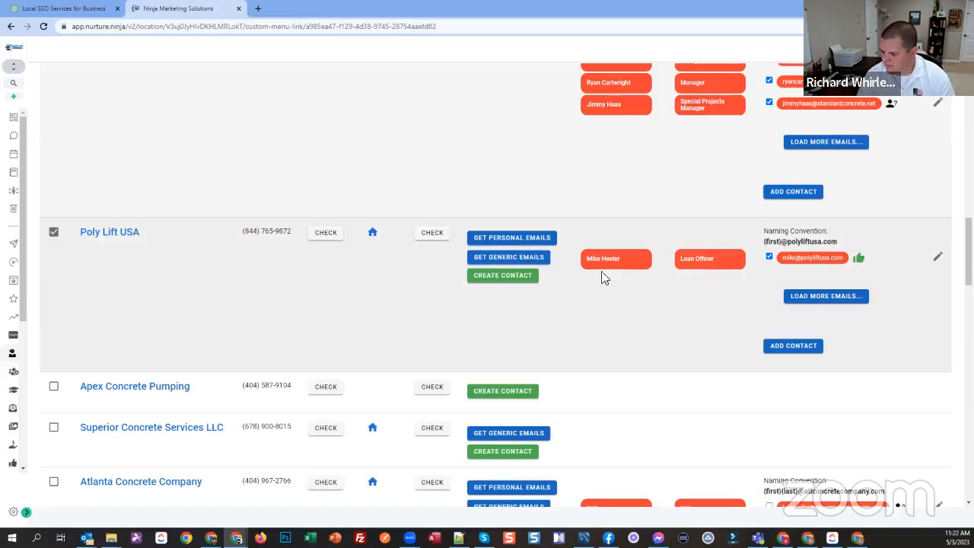
Step: Add Reliable Concrete Cutting & Coring, Inc. and its listed emails to the selection
{"action": "scroll", "coordinate": [310, 240], "scroll_direction": "down", "scroll_amount": 2}
{"action": "scroll", "coordinate": [353, 247], "scroll_direction": "down", "scroll_amount": 3}
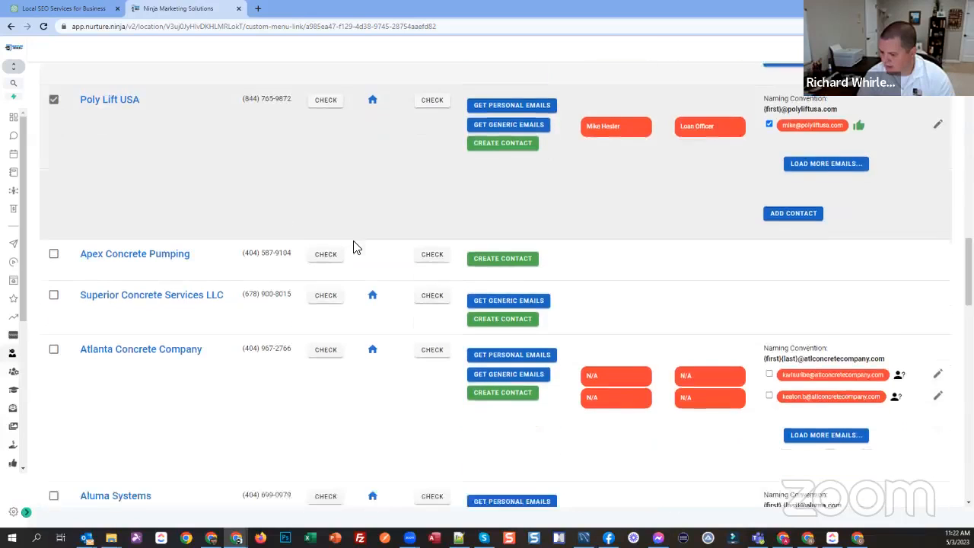
{"action": "scroll", "coordinate": [353, 246], "scroll_direction": "down", "scroll_amount": 1}
{"action": "scroll", "coordinate": [353, 247], "scroll_direction": "down", "scroll_amount": 4}
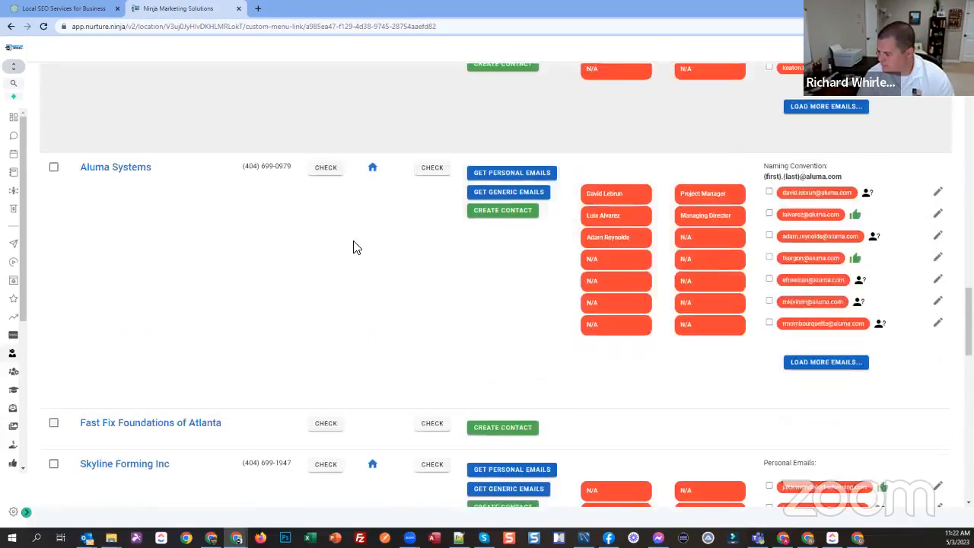
{"action": "scroll", "coordinate": [353, 246], "scroll_direction": "down", "scroll_amount": 1}
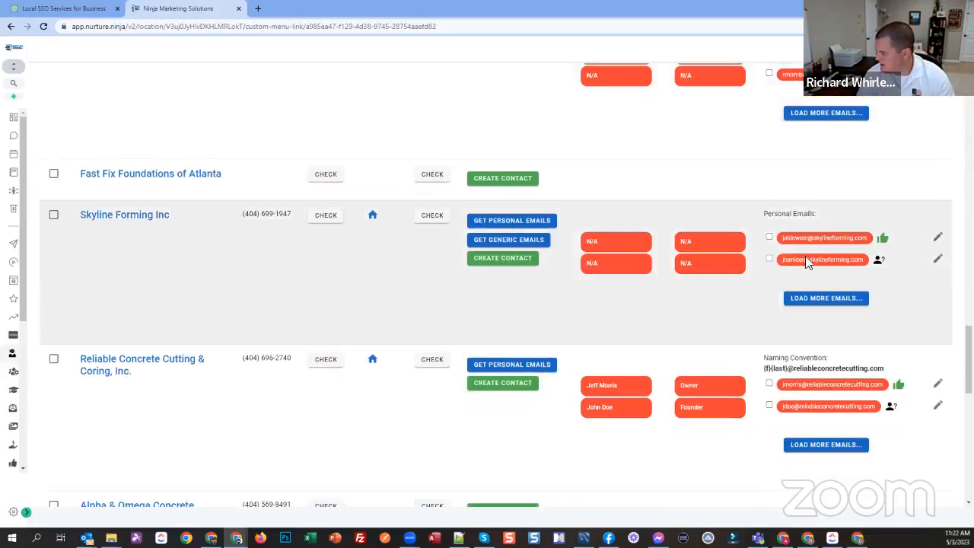
{"action": "scroll", "coordinate": [636, 296], "scroll_direction": "down", "scroll_amount": 1}
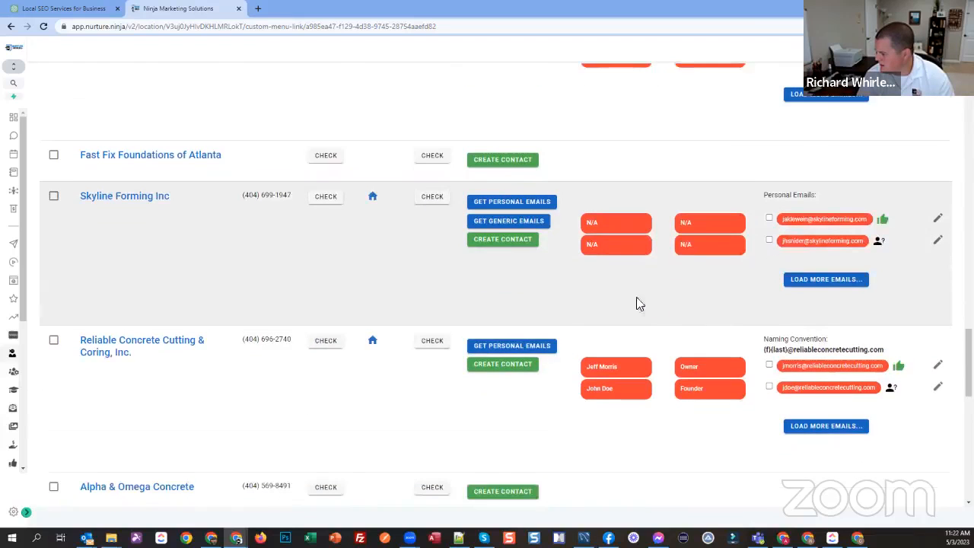
{"action": "left_click", "coordinate": [768, 282]}
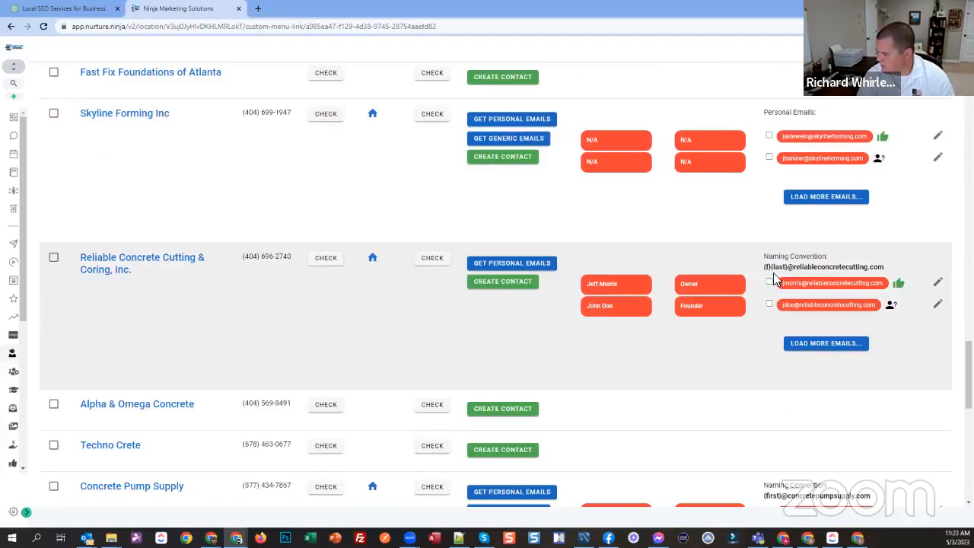
{"action": "left_click", "coordinate": [53, 258]}
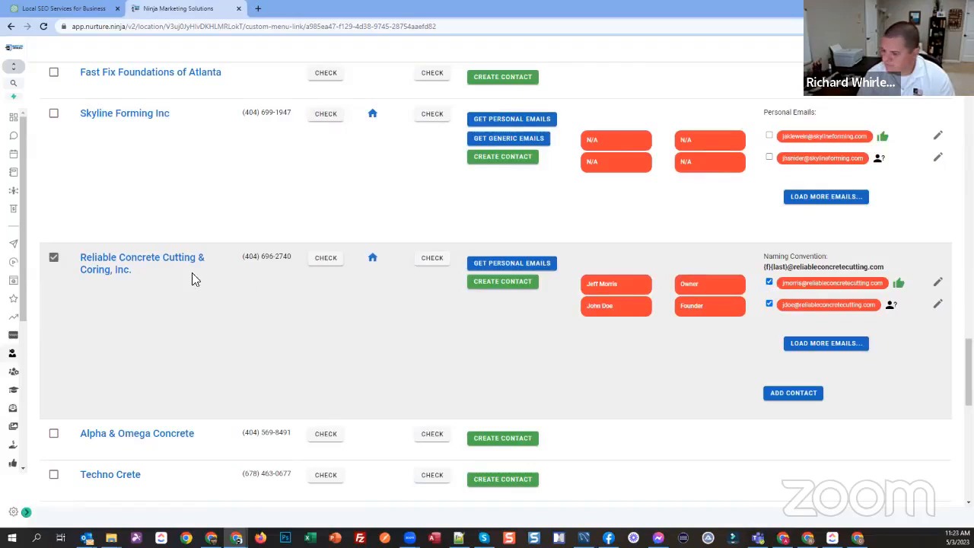
Step: Run the phone type lookup in bulk for the selected companies
{"action": "scroll", "coordinate": [324, 293], "scroll_direction": "up", "scroll_amount": 10}
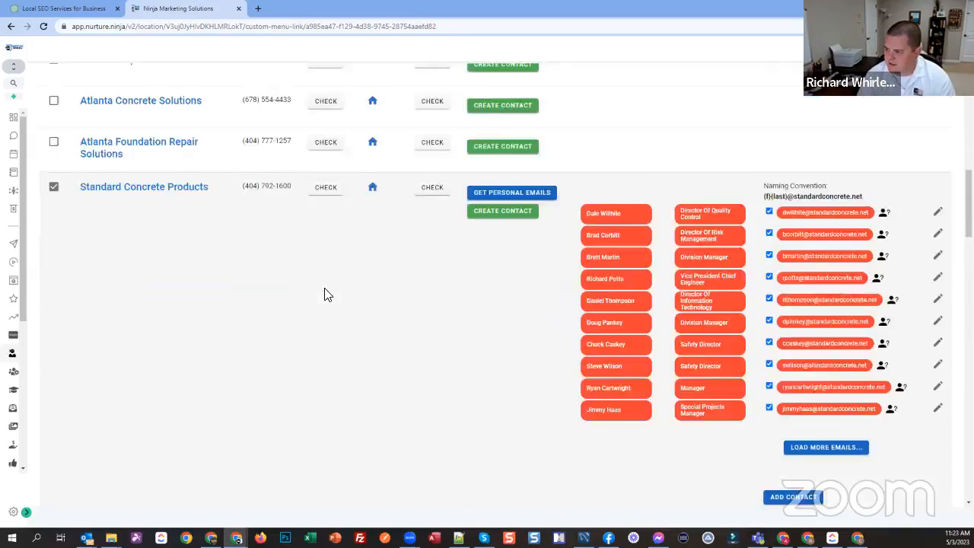
{"action": "scroll", "coordinate": [324, 293], "scroll_direction": "up", "scroll_amount": 4}
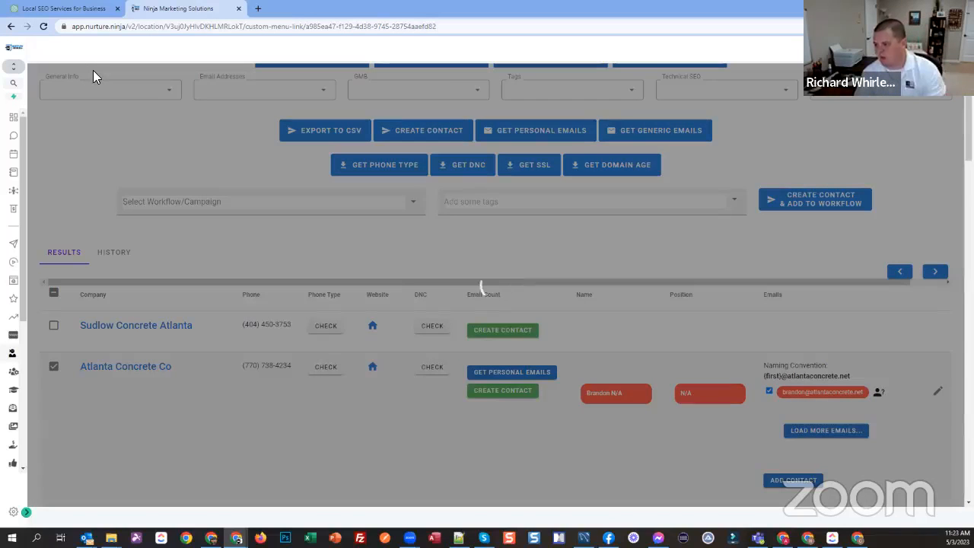
{"action": "scroll", "coordinate": [297, 335], "scroll_direction": "down", "scroll_amount": 2}
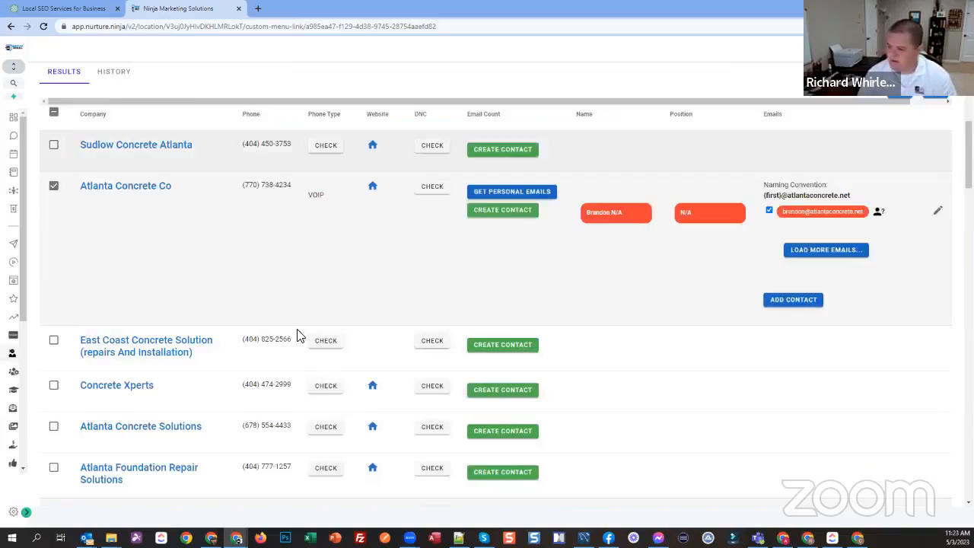
{"action": "scroll", "coordinate": [319, 182], "scroll_direction": "down", "scroll_amount": 1}
Step: Review the phone types returned for the selected companies, from Atlanta Concrete Co to Reliable Concrete Cutting & Coring, Inc
{"action": "double_click", "coordinate": [315, 173]}
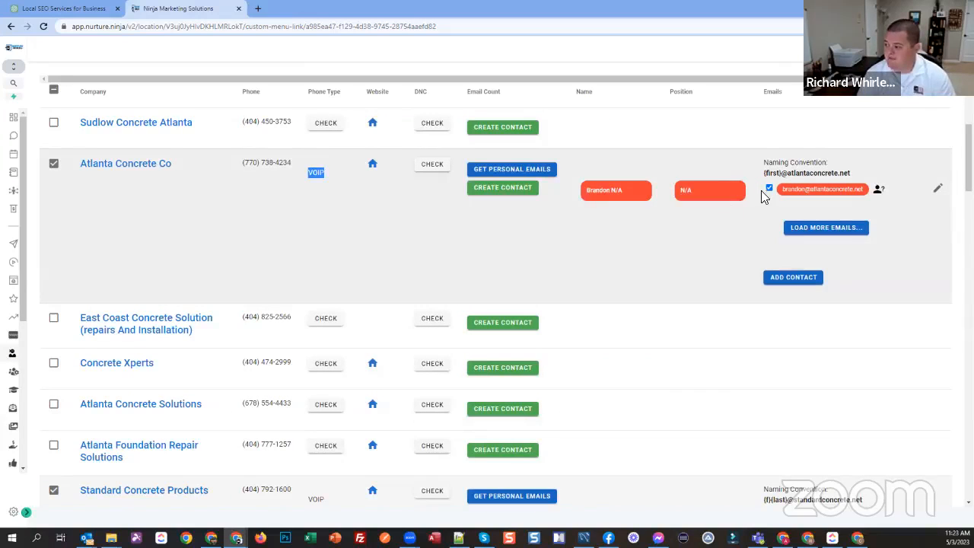
{"action": "left_click", "coordinate": [287, 213]}
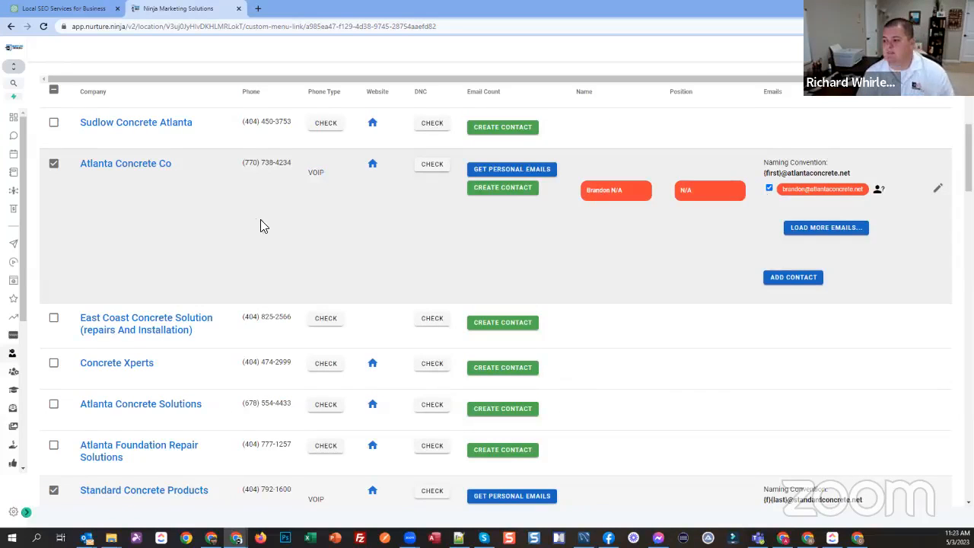
{"action": "scroll", "coordinate": [271, 216], "scroll_direction": "down", "scroll_amount": 3}
{"action": "scroll", "coordinate": [317, 200], "scroll_direction": "down", "scroll_amount": 6}
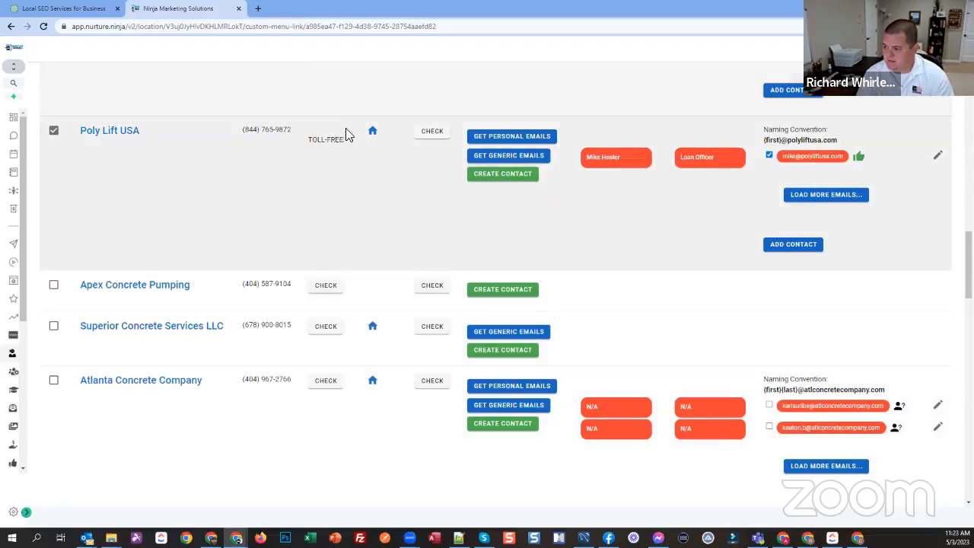
{"action": "scroll", "coordinate": [326, 219], "scroll_direction": "down", "scroll_amount": 3}
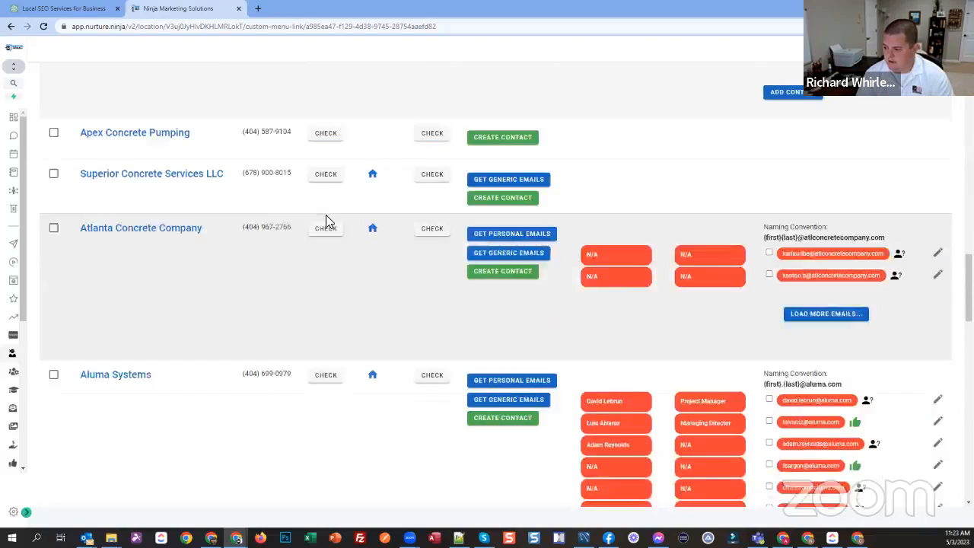
{"action": "scroll", "coordinate": [293, 296], "scroll_direction": "down", "scroll_amount": 3}
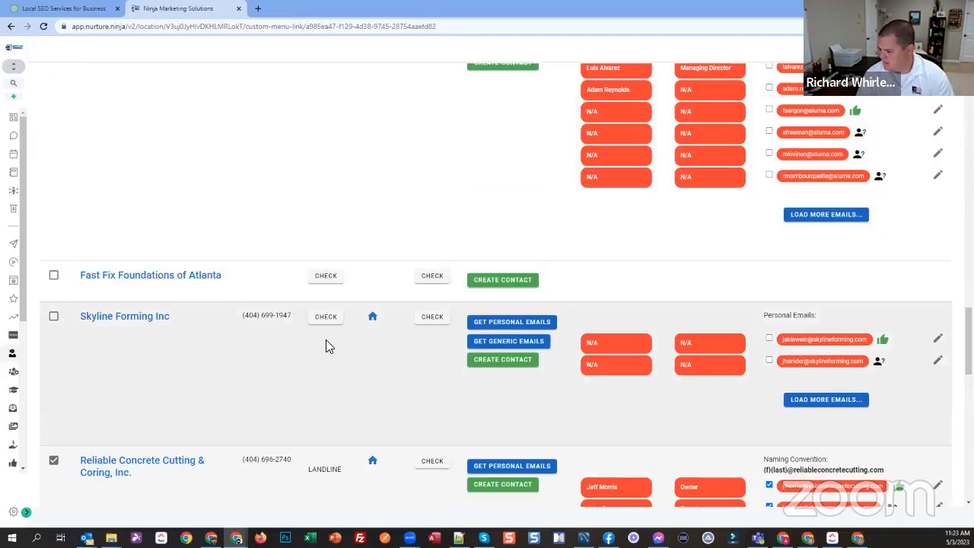
{"action": "scroll", "coordinate": [325, 346], "scroll_direction": "down", "scroll_amount": 2}
{"action": "double_click", "coordinate": [331, 319]}
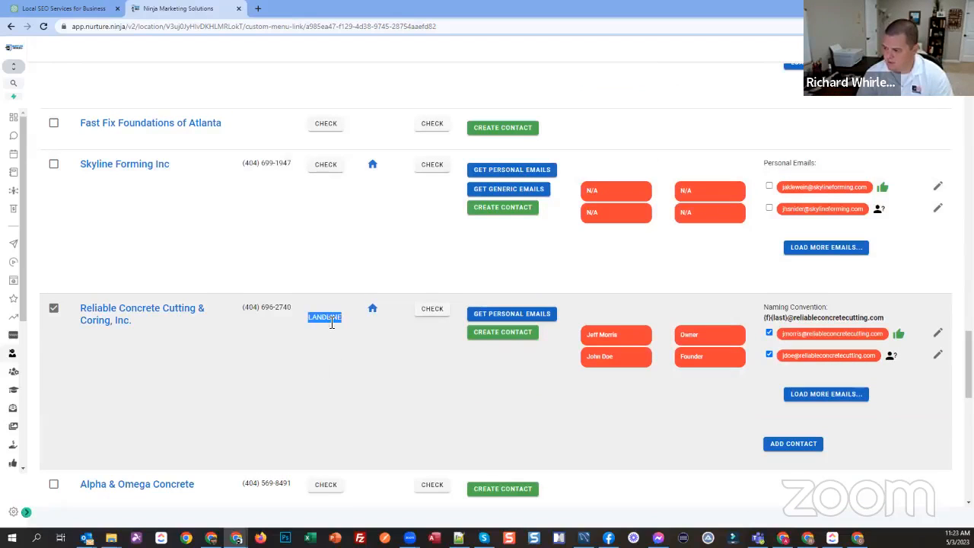
Step: Check the phone types of Skyline Forming Inc and Concrete Pump Supply individually
{"action": "left_click", "coordinate": [326, 166]}
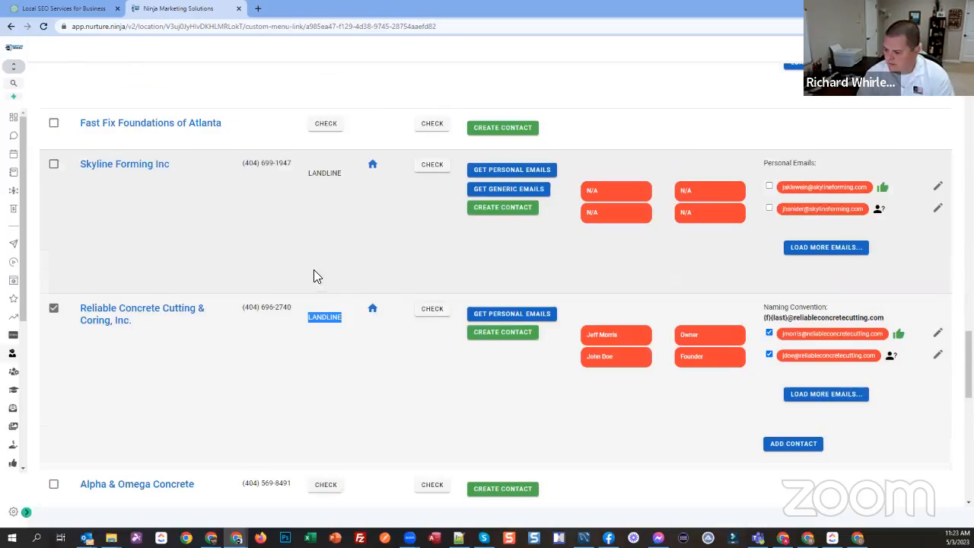
{"action": "scroll", "coordinate": [313, 276], "scroll_direction": "down", "scroll_amount": 2}
{"action": "scroll", "coordinate": [279, 274], "scroll_direction": "down", "scroll_amount": 1}
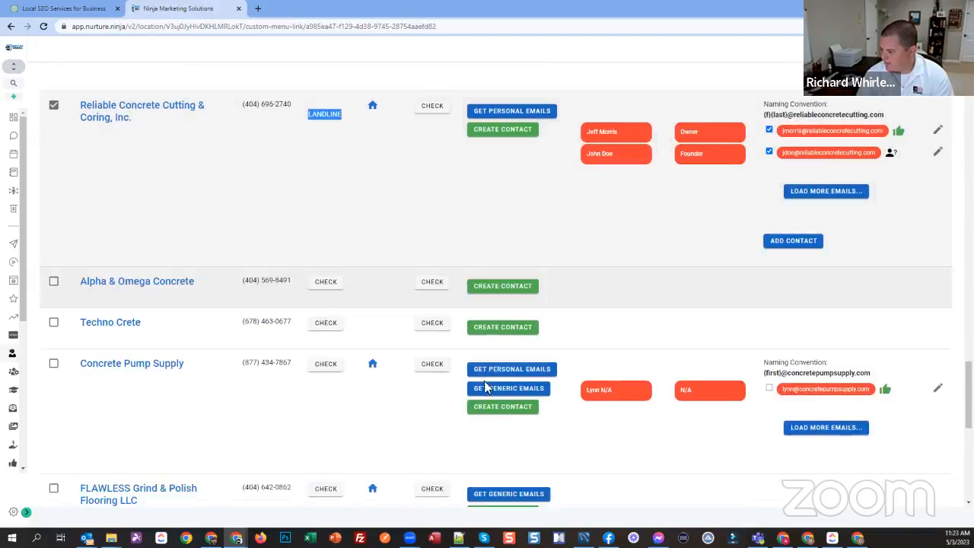
{"action": "left_click", "coordinate": [320, 365]}
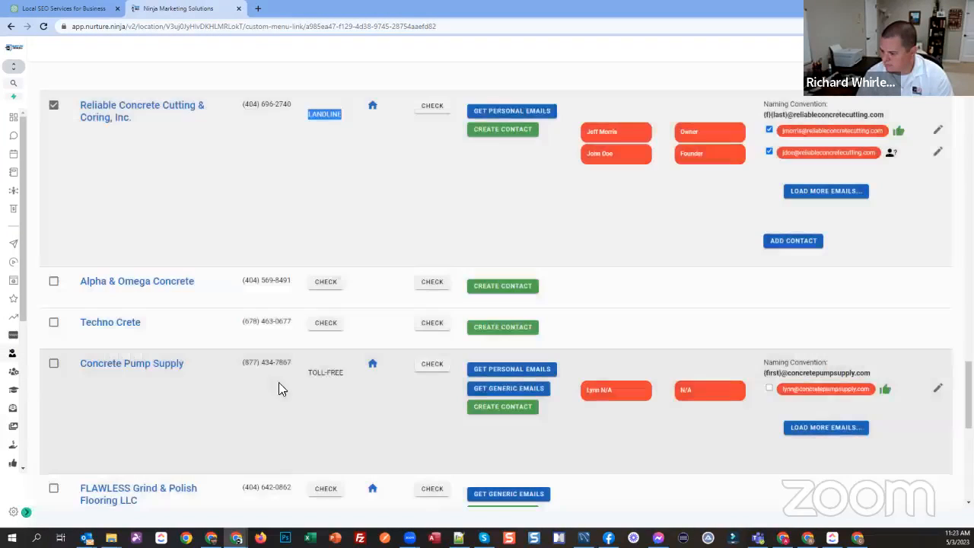
{"action": "scroll", "coordinate": [289, 365], "scroll_direction": "down", "scroll_amount": 1}
{"action": "scroll", "coordinate": [256, 351], "scroll_direction": "down", "scroll_amount": 4}
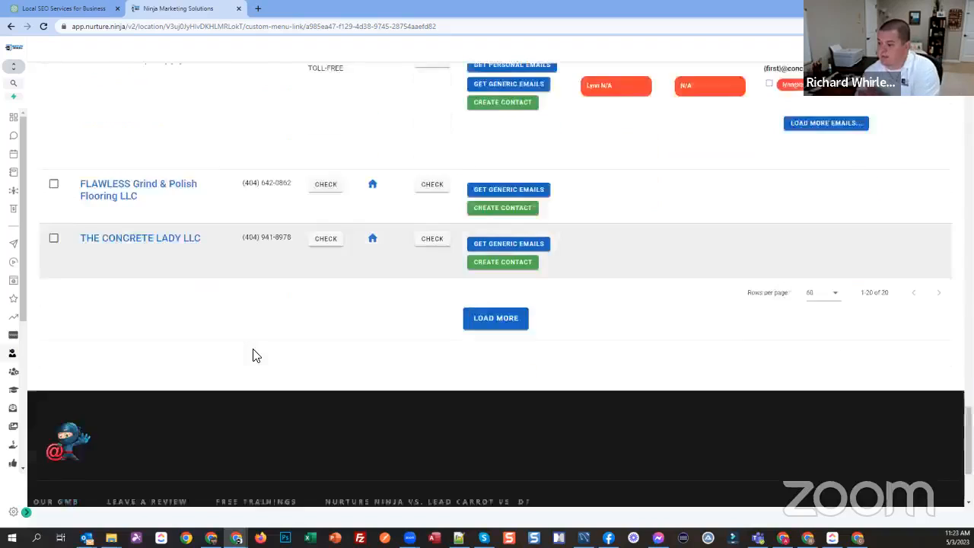
{"action": "scroll", "coordinate": [255, 354], "scroll_direction": "up", "scroll_amount": 5}
{"action": "scroll", "coordinate": [256, 356], "scroll_direction": "up", "scroll_amount": 3}
{"action": "left_click", "coordinate": [268, 312]}
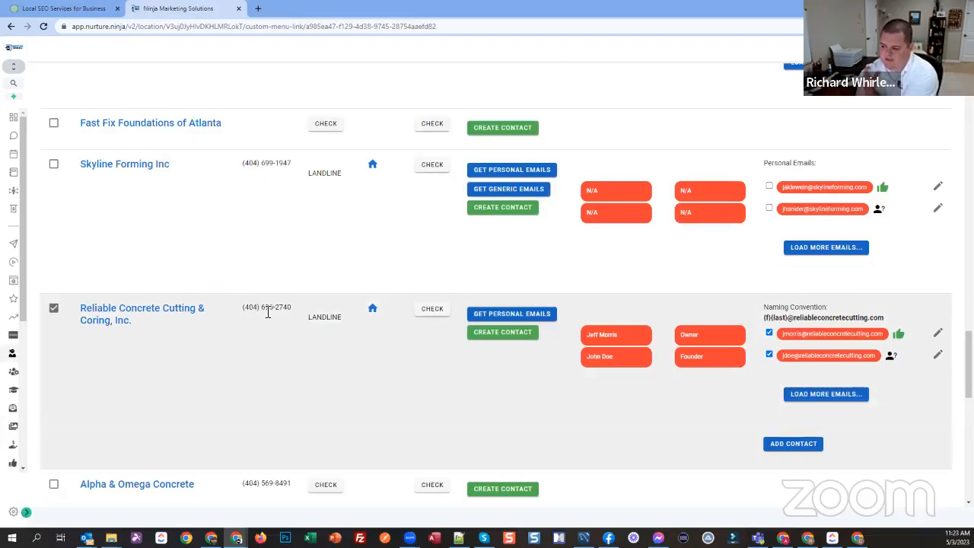
Step: Check the Do Not Call status of Reliable Concrete Cutting & Coring, Inc. and close the result
{"action": "scroll", "coordinate": [299, 328], "scroll_direction": "up", "scroll_amount": 5}
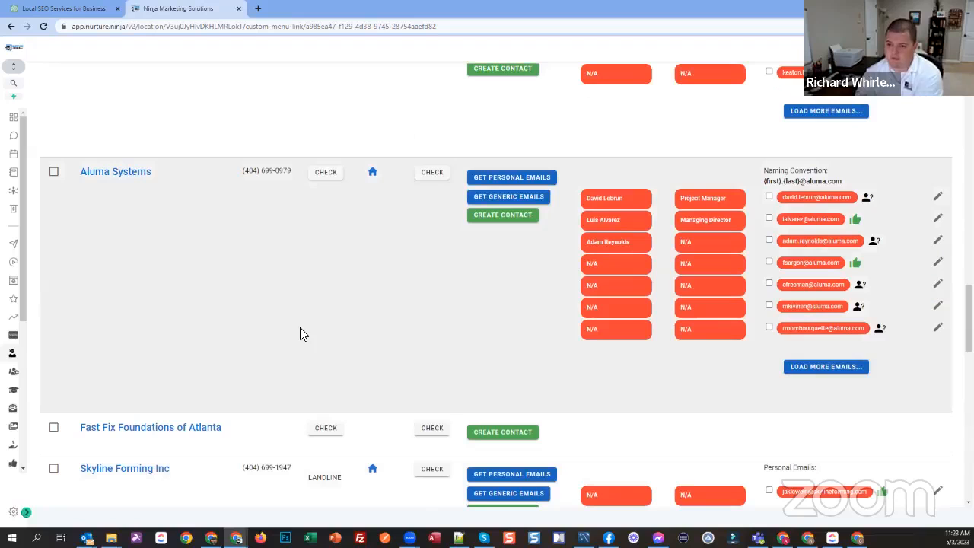
{"action": "scroll", "coordinate": [298, 335], "scroll_direction": "down", "scroll_amount": 4}
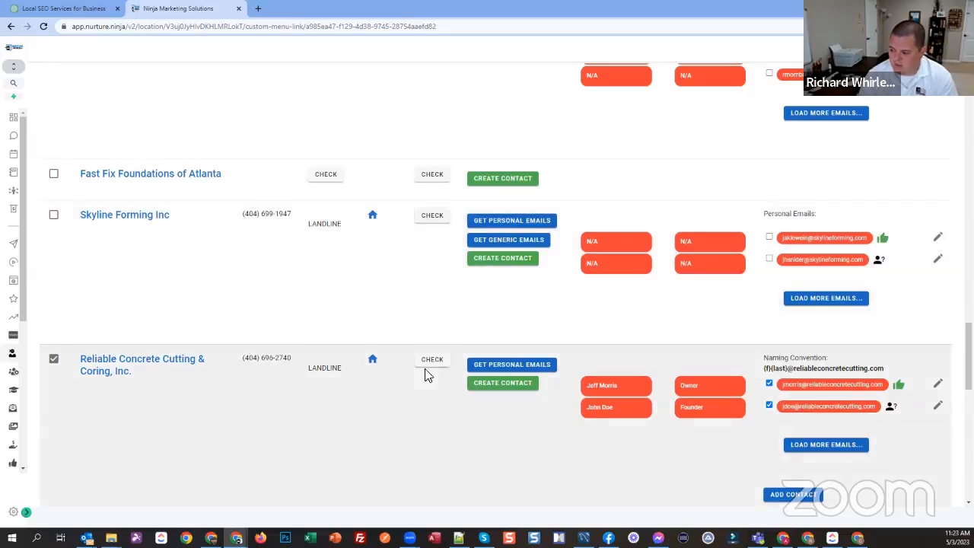
{"action": "scroll", "coordinate": [331, 355], "scroll_direction": "down", "scroll_amount": 1}
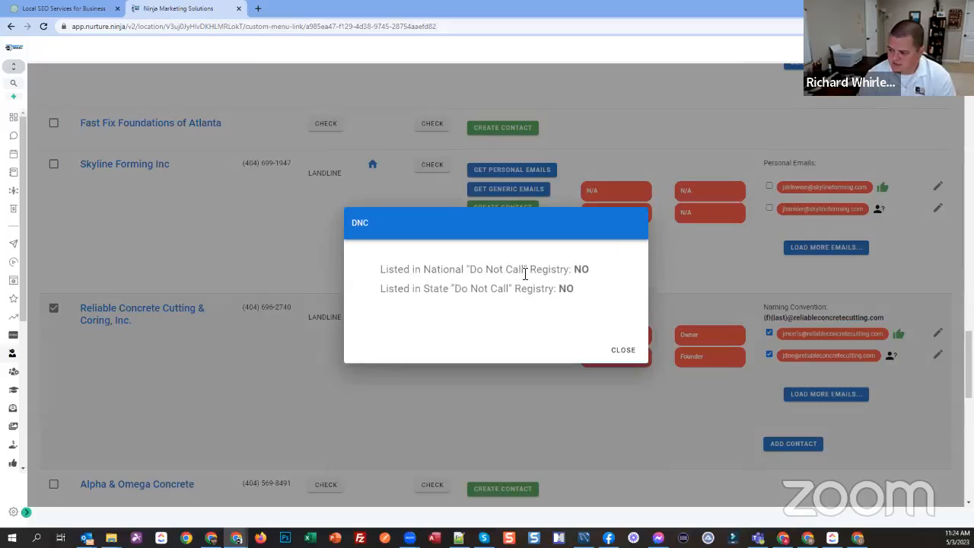
{"action": "left_click", "coordinate": [629, 352]}
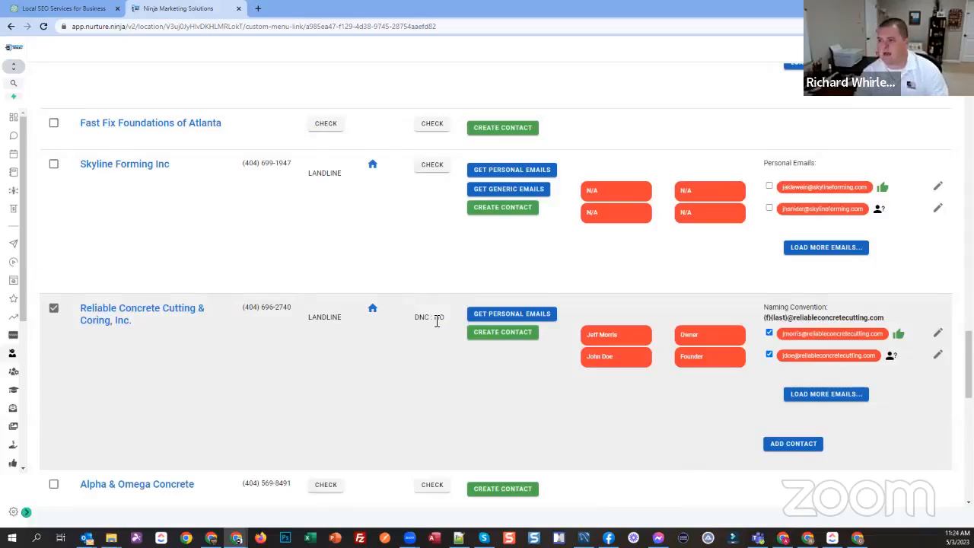
Step: Review the phone type and DNC entries of Reliable Concrete Cutting & Coring, Inc. and remove the company from the selection
{"action": "double_click", "coordinate": [324, 318]}
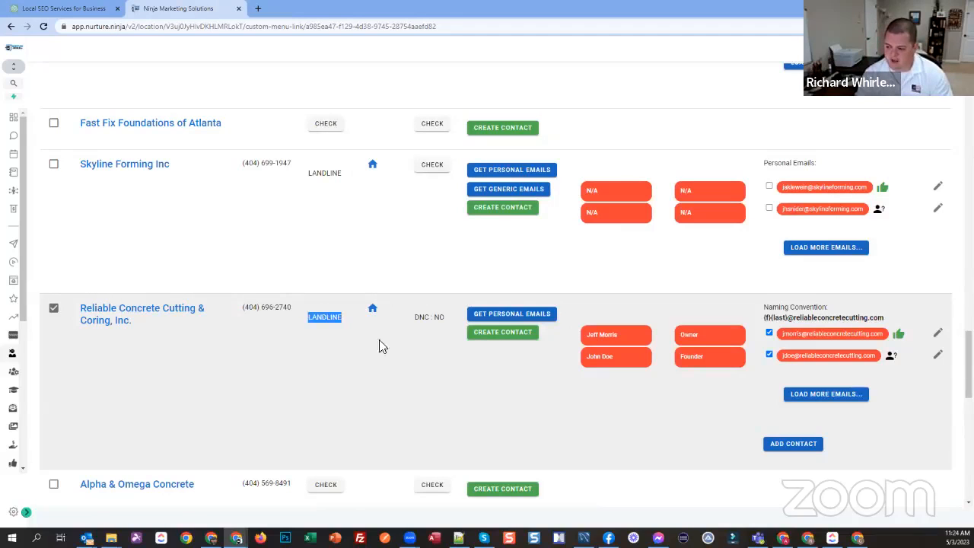
{"action": "double_click", "coordinate": [434, 319]}
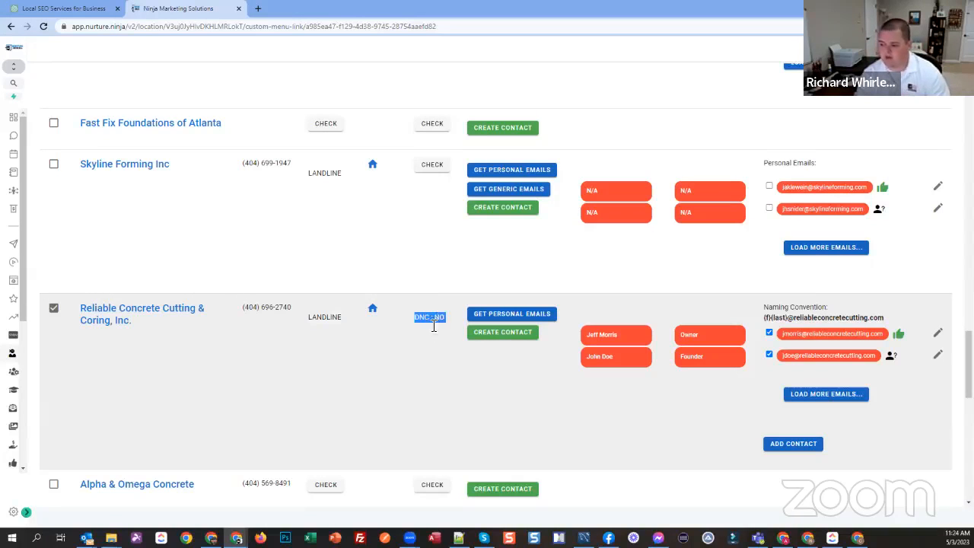
{"action": "left_click", "coordinate": [434, 323]}
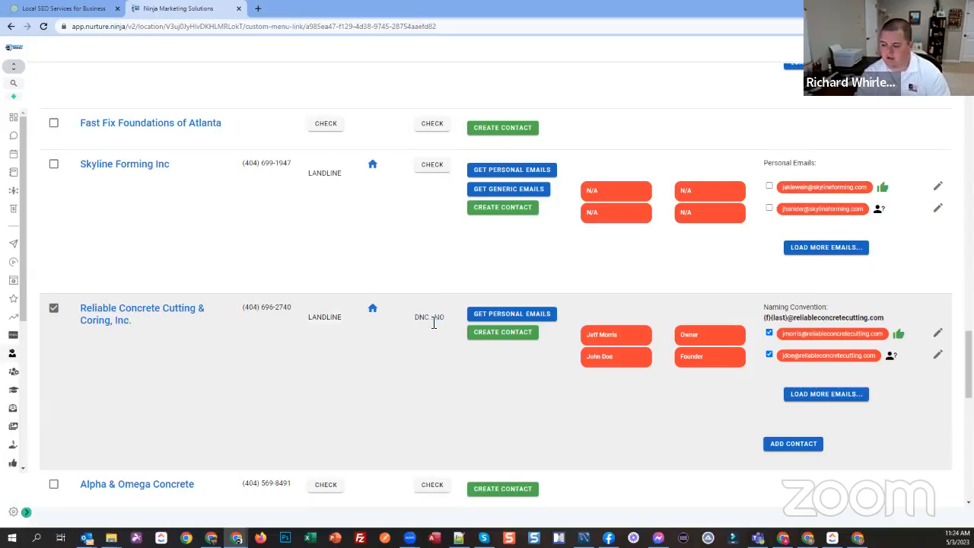
{"action": "left_click", "coordinate": [53, 309]}
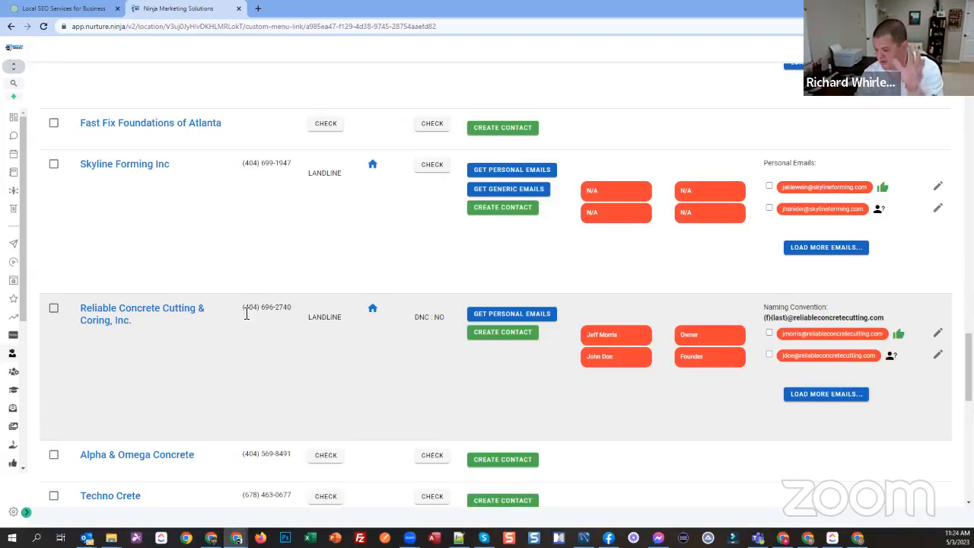
Step: Choose the Concrete Contractors Live Demo workflow as the destination for the selected companies
{"action": "scroll", "coordinate": [245, 312], "scroll_direction": "up", "scroll_amount": 1}
{"action": "scroll", "coordinate": [637, 359], "scroll_direction": "down", "scroll_amount": 8}
{"action": "scroll", "coordinate": [799, 276], "scroll_direction": "up", "scroll_amount": 1}
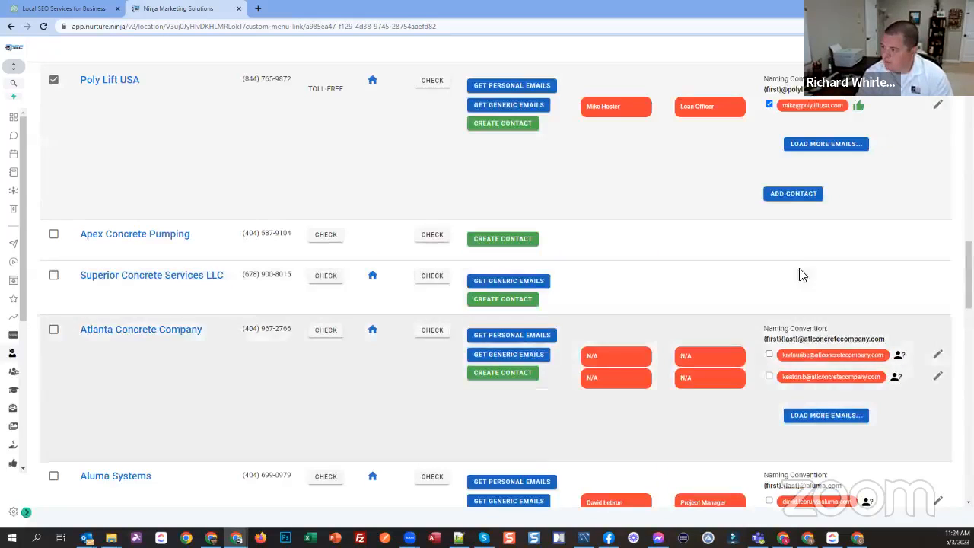
{"action": "scroll", "coordinate": [654, 304], "scroll_direction": "up", "scroll_amount": 5}
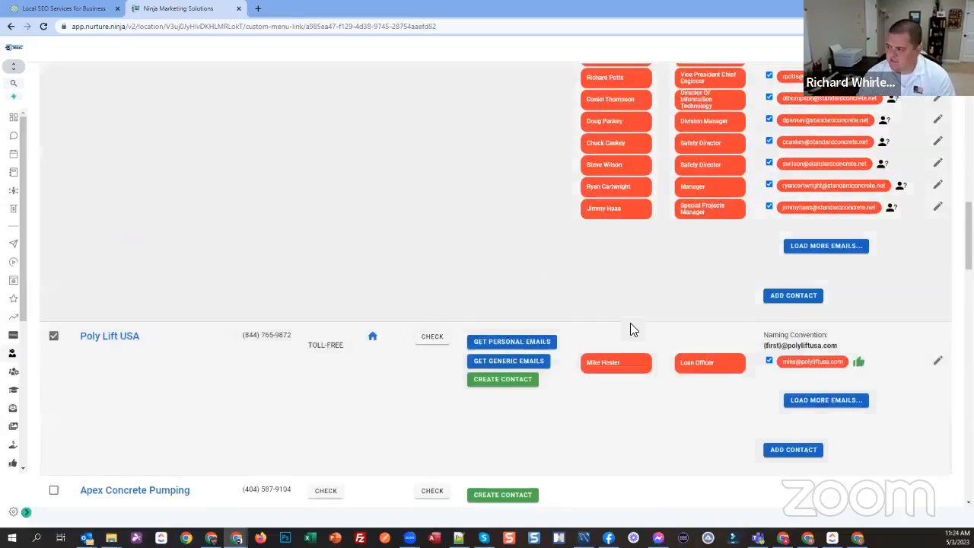
{"action": "scroll", "coordinate": [730, 243], "scroll_direction": "up", "scroll_amount": 3}
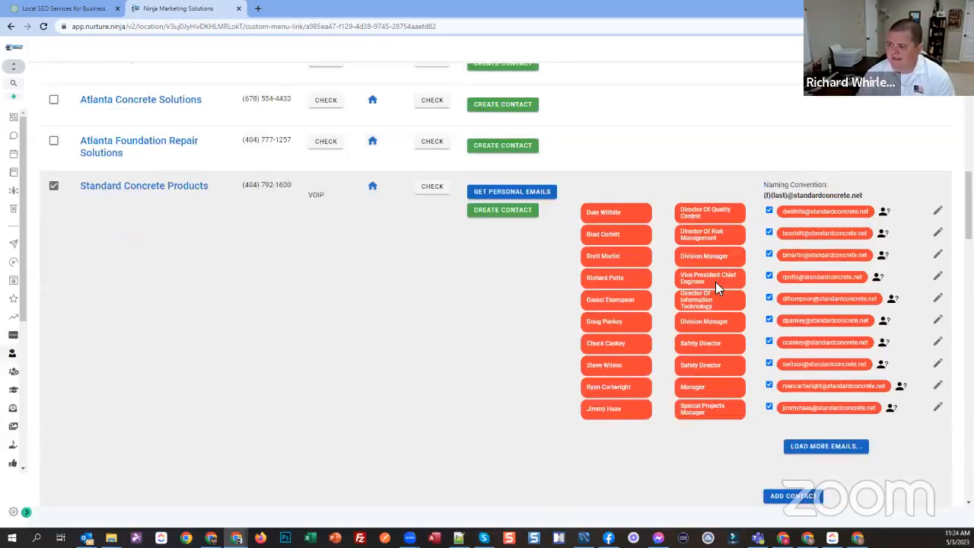
{"action": "scroll", "coordinate": [685, 284], "scroll_direction": "up", "scroll_amount": 8}
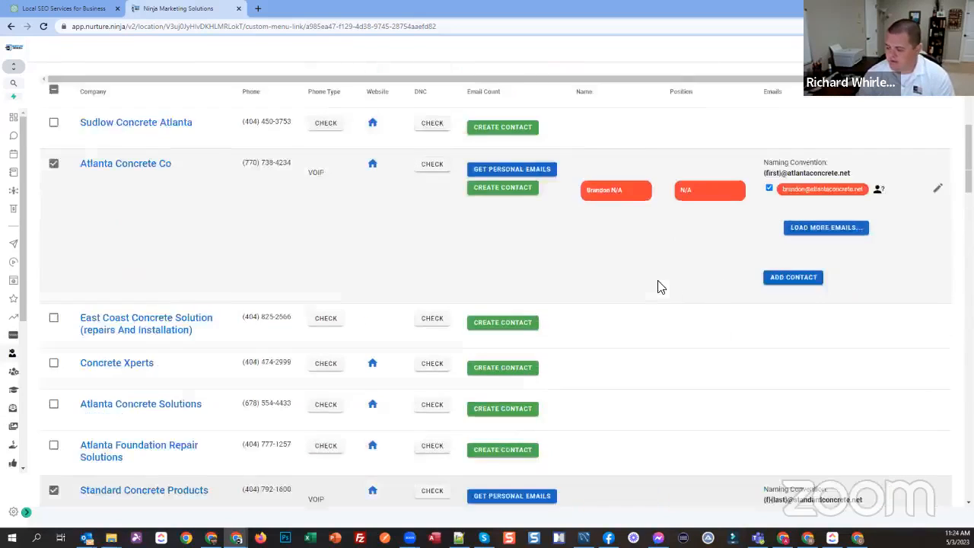
{"action": "scroll", "coordinate": [251, 308], "scroll_direction": "down", "scroll_amount": 1}
{"action": "scroll", "coordinate": [251, 308], "scroll_direction": "down", "scroll_amount": 1}
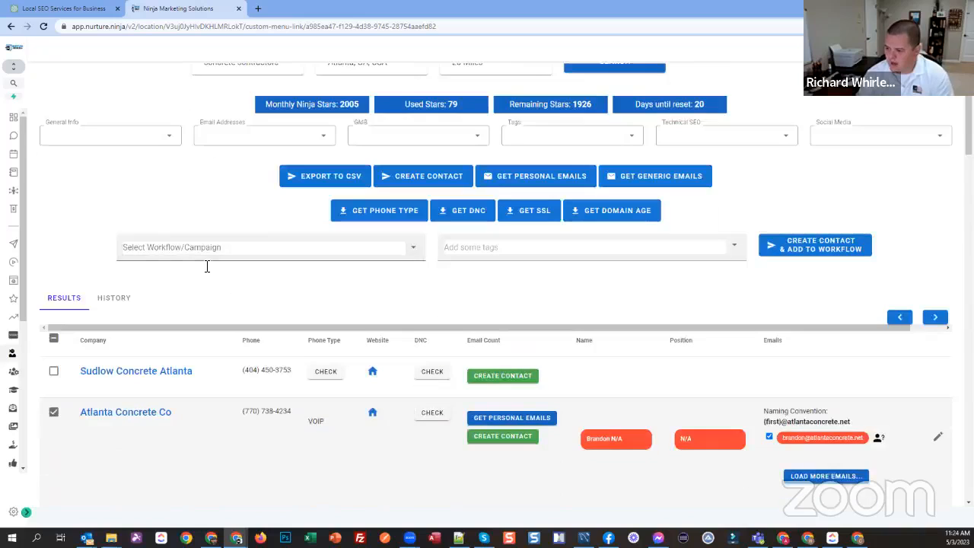
{"action": "left_click", "coordinate": [197, 248]}
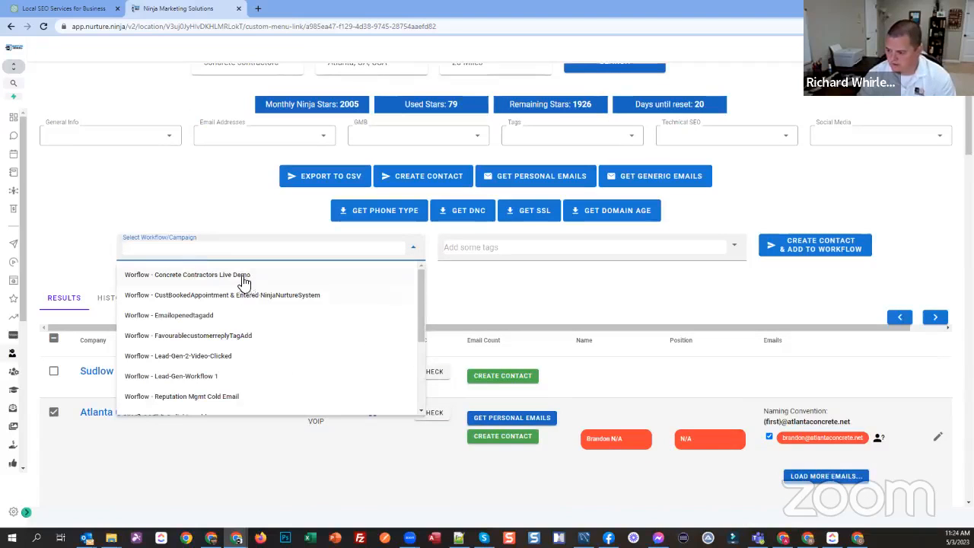
{"action": "left_click", "coordinate": [190, 275]}
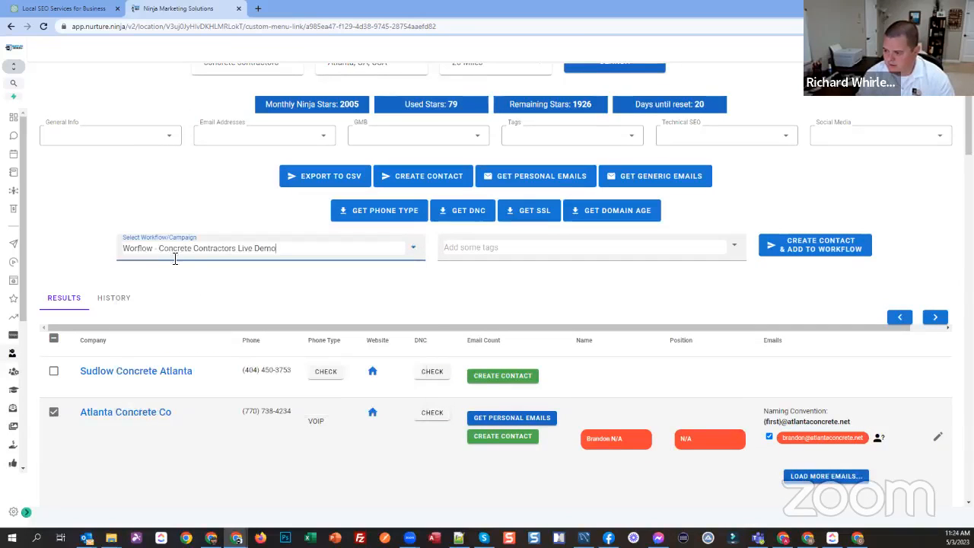
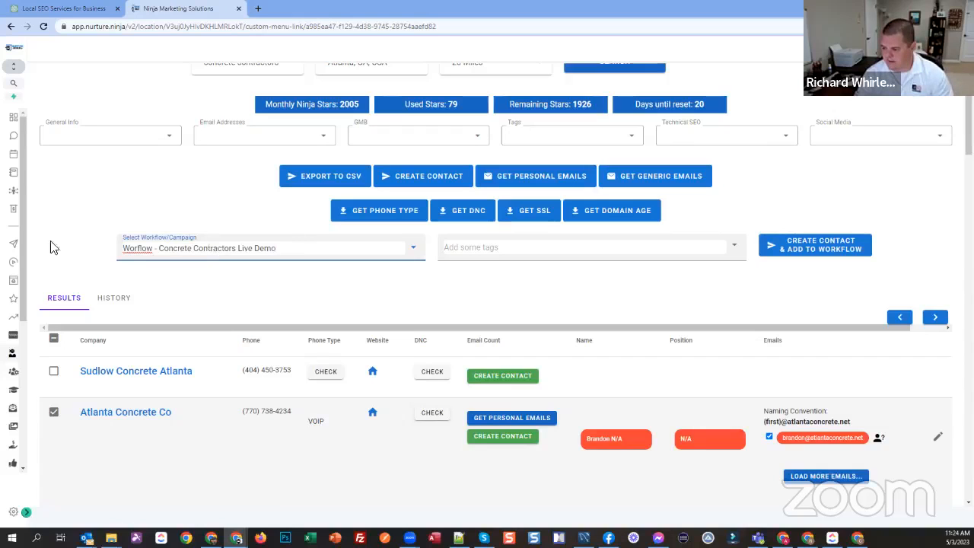
Step: Create contacts from the selected companies' checked email contacts and dismiss the import notice
{"action": "key", "text": "ctrl+a"}
{"action": "left_click", "coordinate": [330, 284]}
{"action": "scroll", "coordinate": [377, 291], "scroll_direction": "down", "scroll_amount": 2}
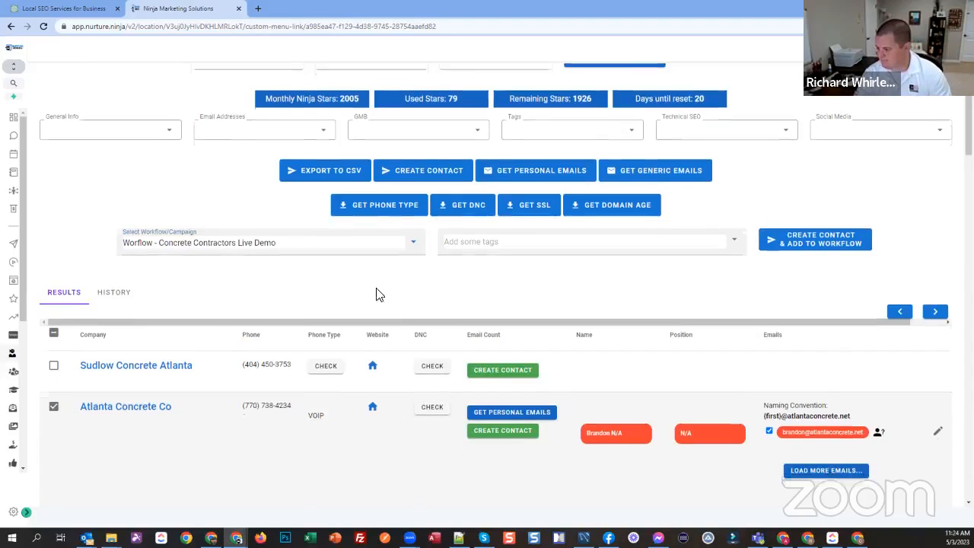
{"action": "scroll", "coordinate": [335, 305], "scroll_direction": "down", "scroll_amount": 2}
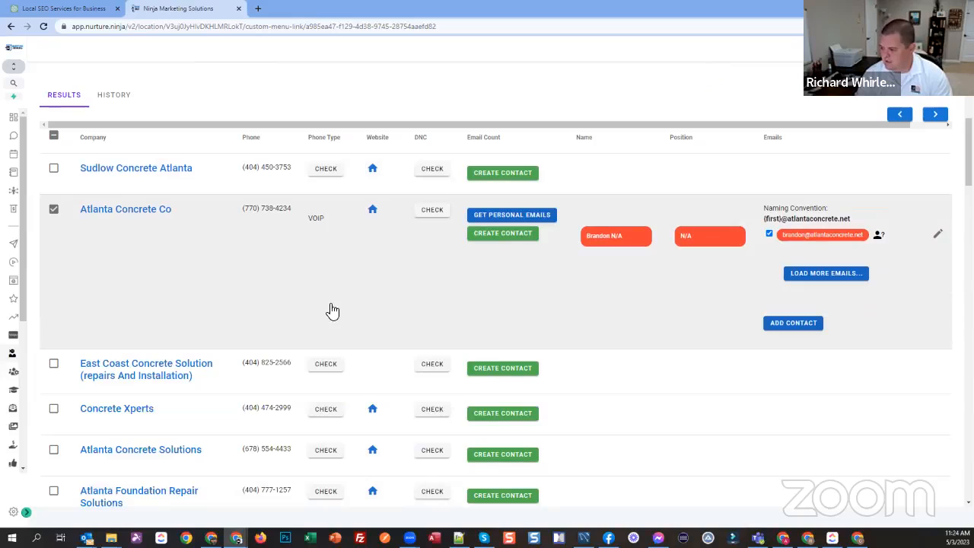
{"action": "scroll", "coordinate": [325, 296], "scroll_direction": "down", "scroll_amount": 2}
{"action": "scroll", "coordinate": [280, 303], "scroll_direction": "down", "scroll_amount": 3}
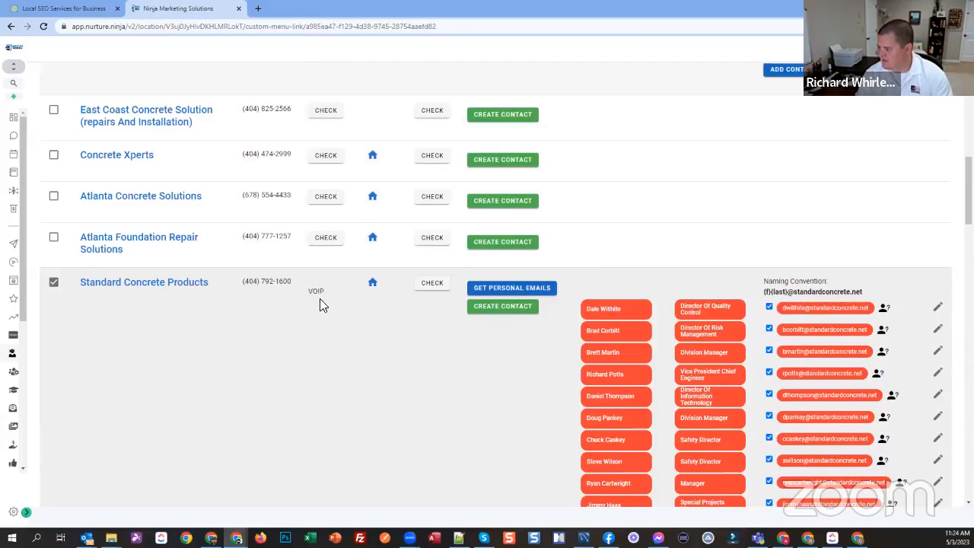
{"action": "scroll", "coordinate": [322, 304], "scroll_direction": "down", "scroll_amount": 2}
{"action": "scroll", "coordinate": [248, 257], "scroll_direction": "up", "scroll_amount": 10}
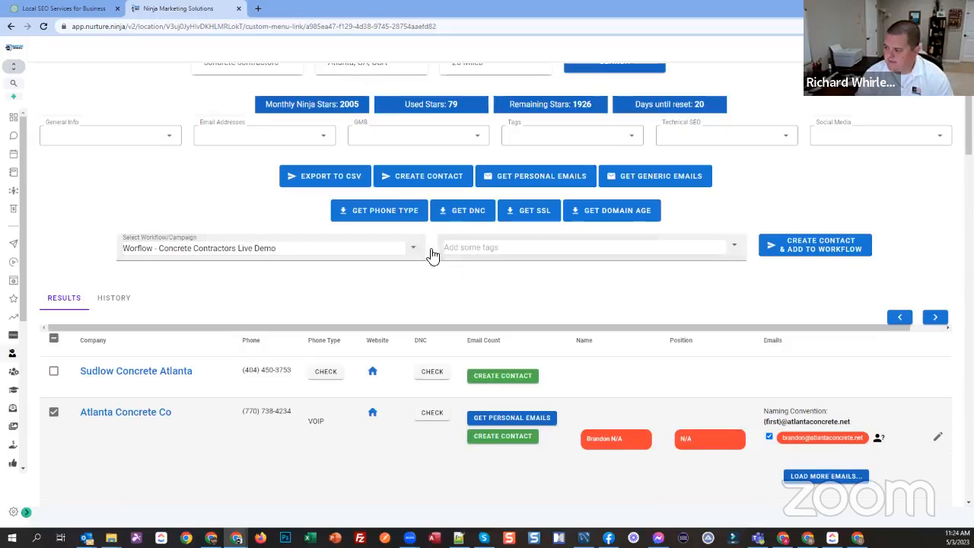
{"action": "left_click", "coordinate": [426, 180]}
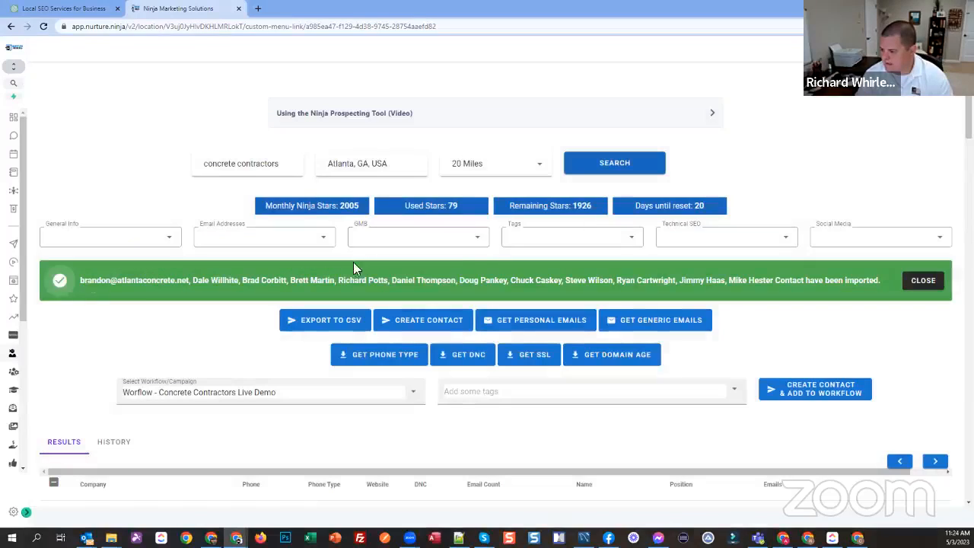
{"action": "left_click", "coordinate": [923, 280]}
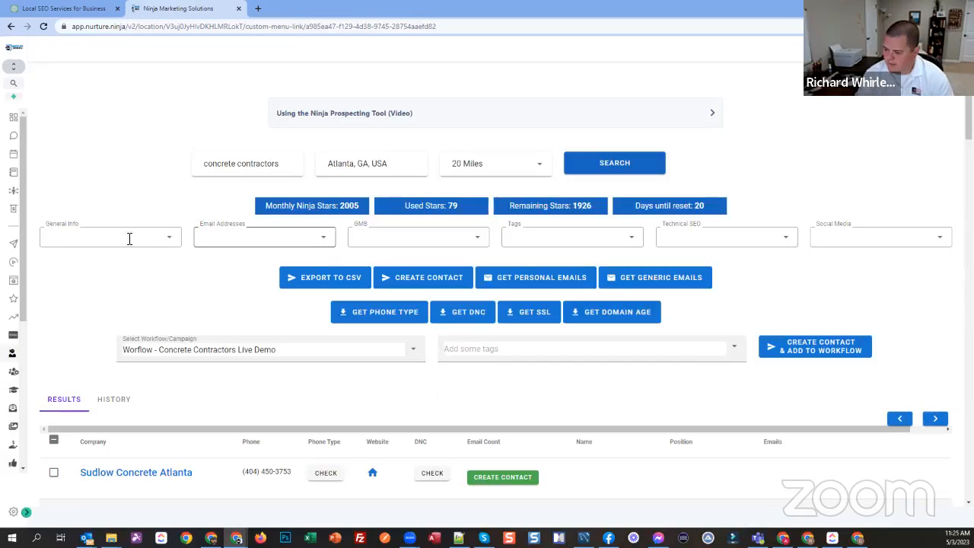
Step: Show the Claimed GMB and GMB Categories columns in the prospect results
{"action": "scroll", "coordinate": [216, 295], "scroll_direction": "down", "scroll_amount": 1}
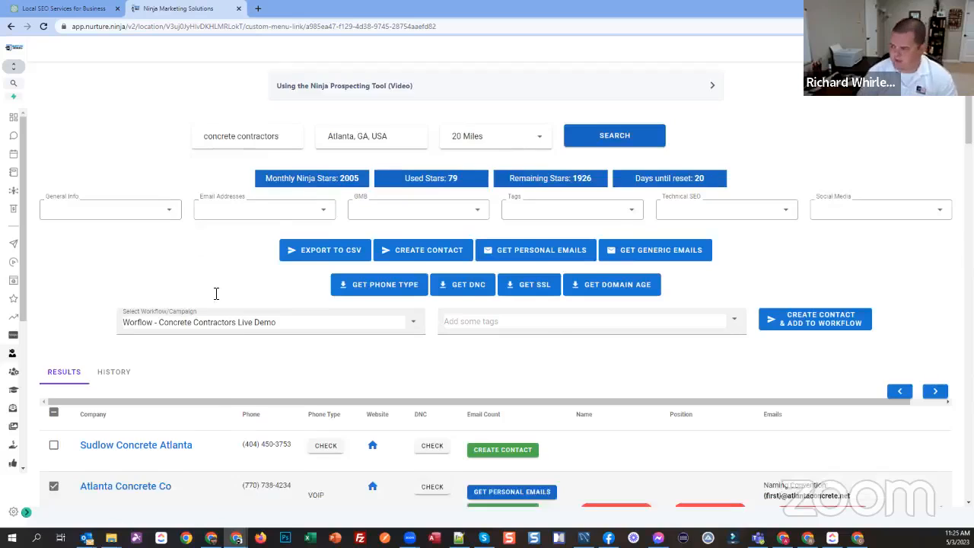
{"action": "scroll", "coordinate": [506, 281], "scroll_direction": "down", "scroll_amount": 1}
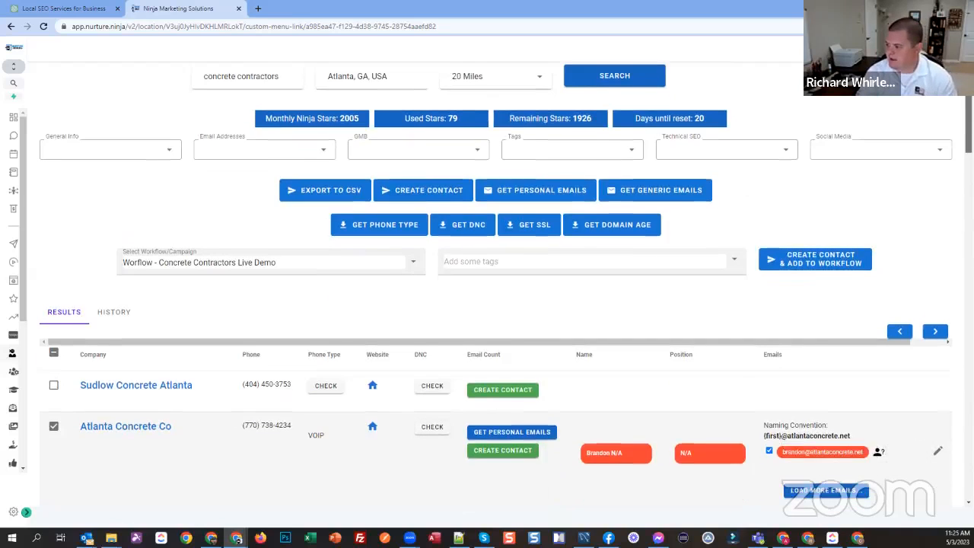
{"action": "scroll", "coordinate": [385, 181], "scroll_direction": "up", "scroll_amount": 1}
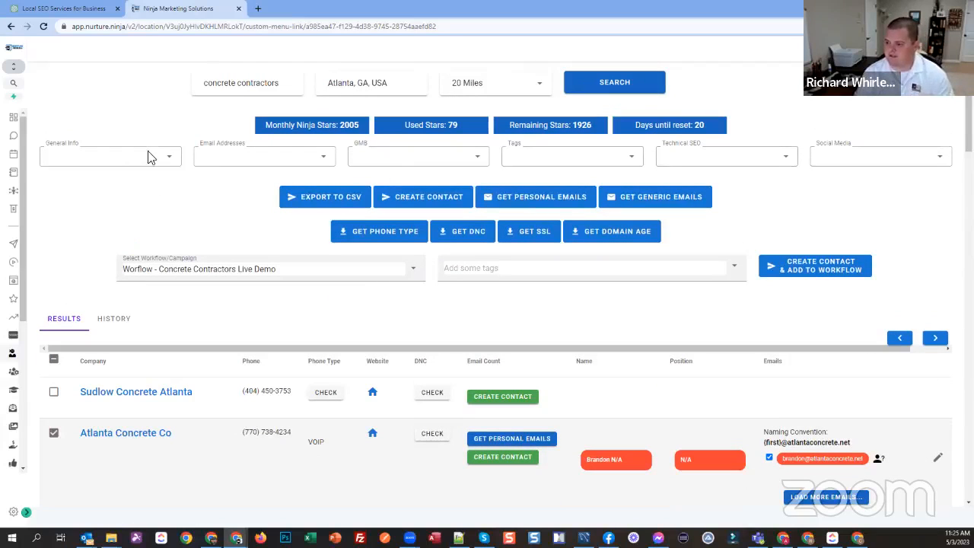
{"action": "left_click", "coordinate": [411, 156]}
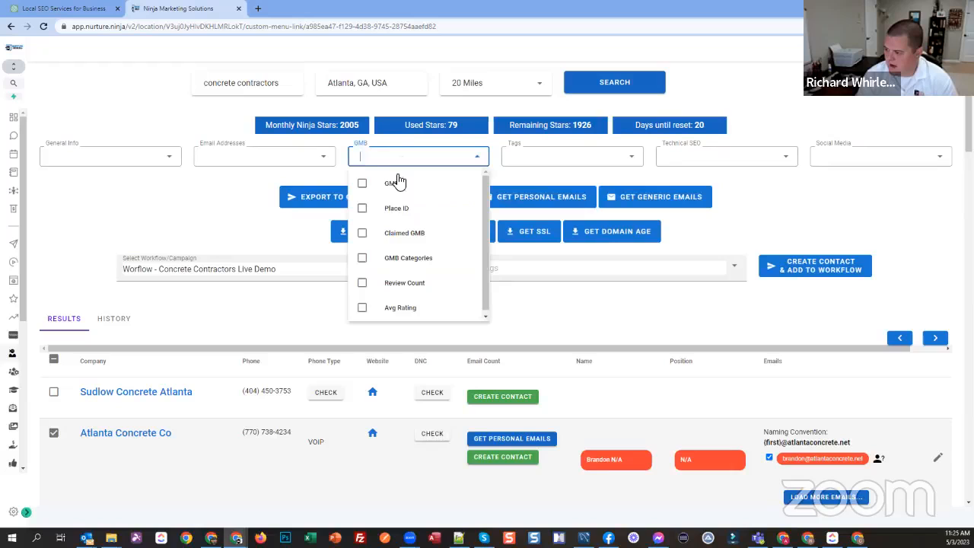
{"action": "left_click", "coordinate": [399, 235]}
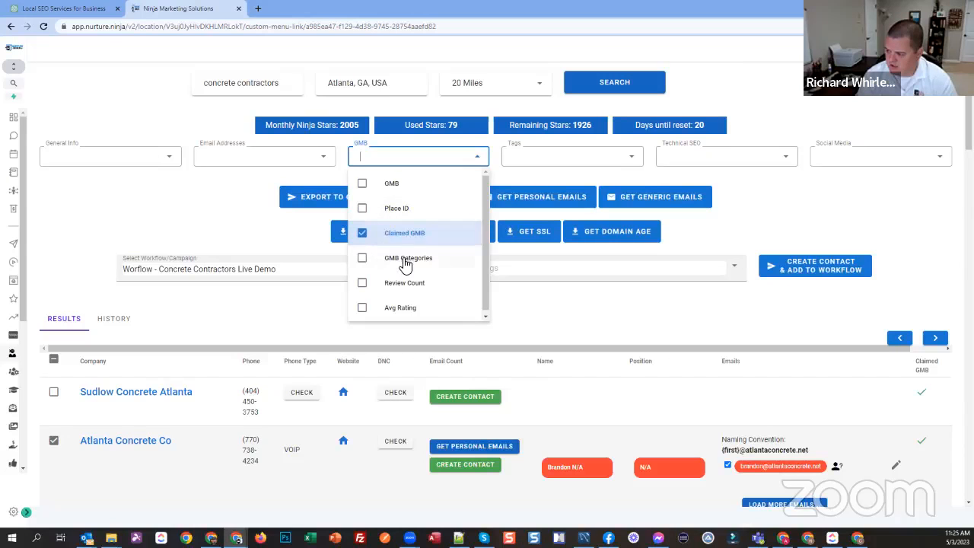
{"action": "left_click", "coordinate": [403, 261]}
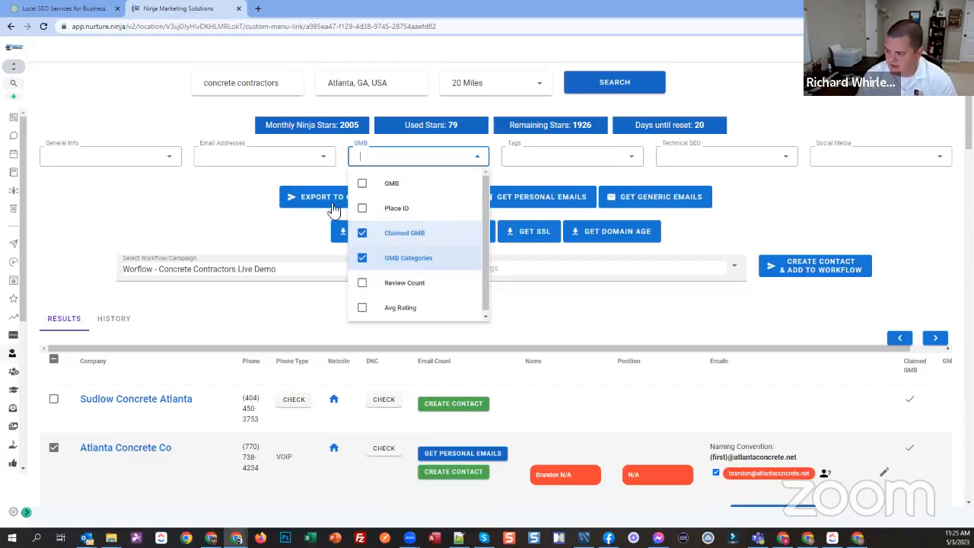
Step: Hide the Premium Emails, Phone, Phone Type and DNC columns from the prospect results
{"action": "left_click", "coordinate": [272, 156]}
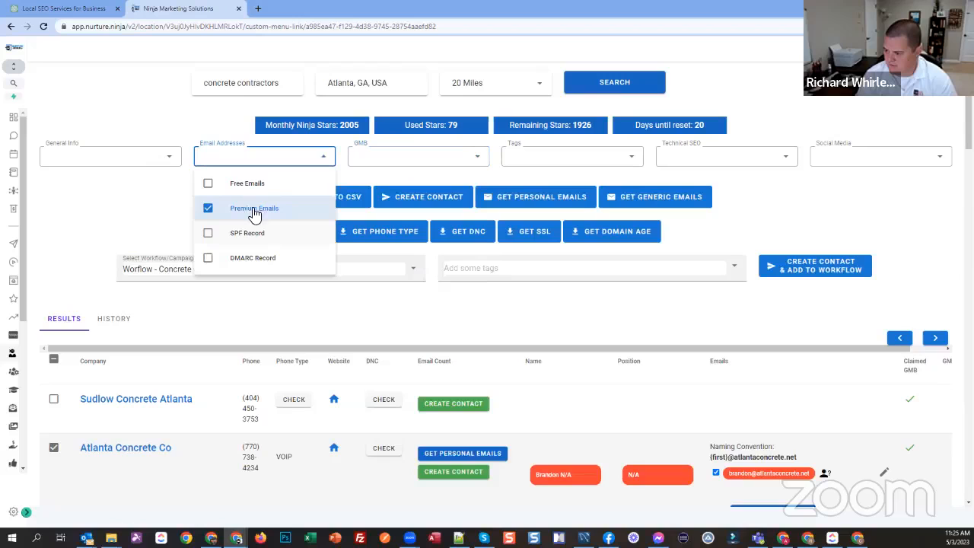
{"action": "left_click", "coordinate": [114, 154]}
{"action": "scroll", "coordinate": [96, 267], "scroll_direction": "up", "scroll_amount": 2}
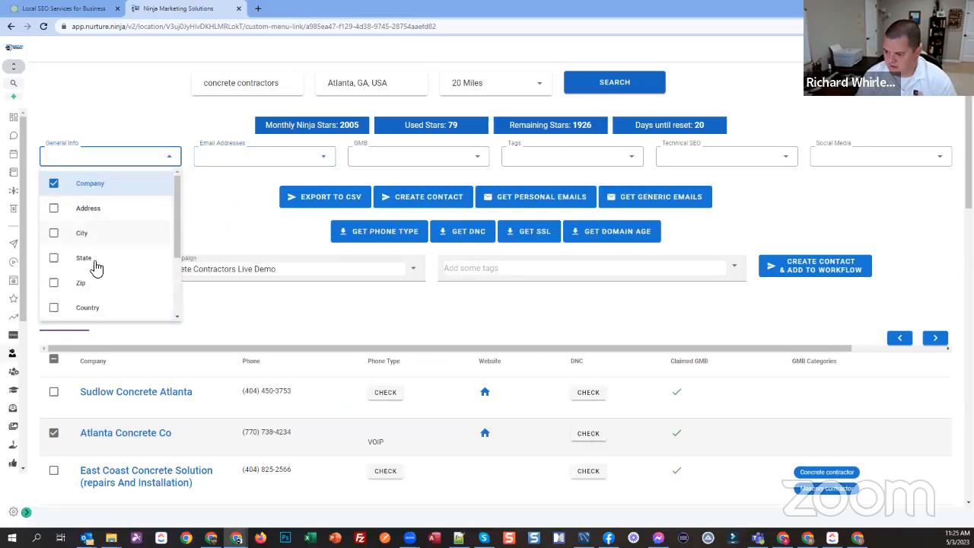
{"action": "scroll", "coordinate": [97, 255], "scroll_direction": "down", "scroll_amount": 2}
{"action": "left_click", "coordinate": [89, 230]}
{"action": "left_click", "coordinate": [94, 258]}
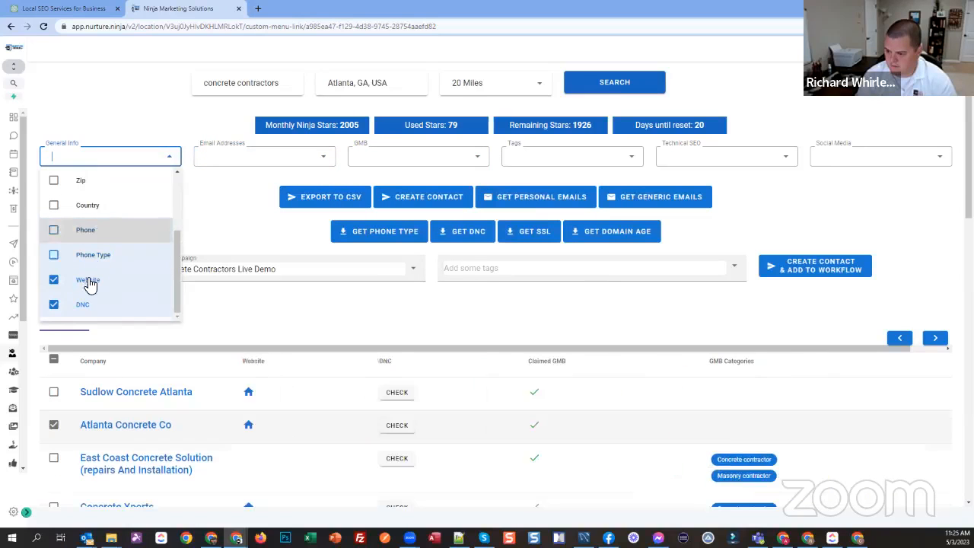
{"action": "left_click", "coordinate": [89, 306]}
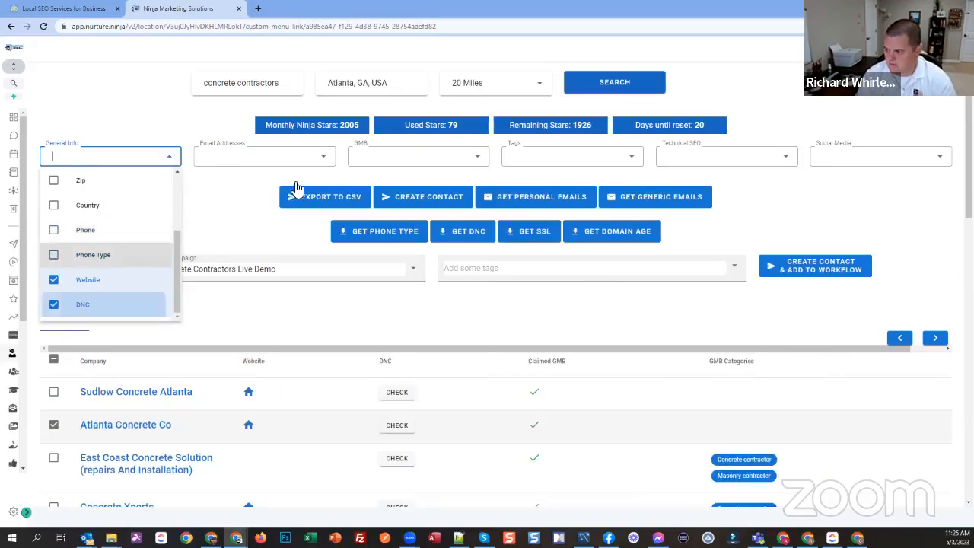
Step: Show the Review Count and Avg Rating columns in the prospect results
{"action": "left_click", "coordinate": [390, 158]}
{"action": "left_click", "coordinate": [409, 283]}
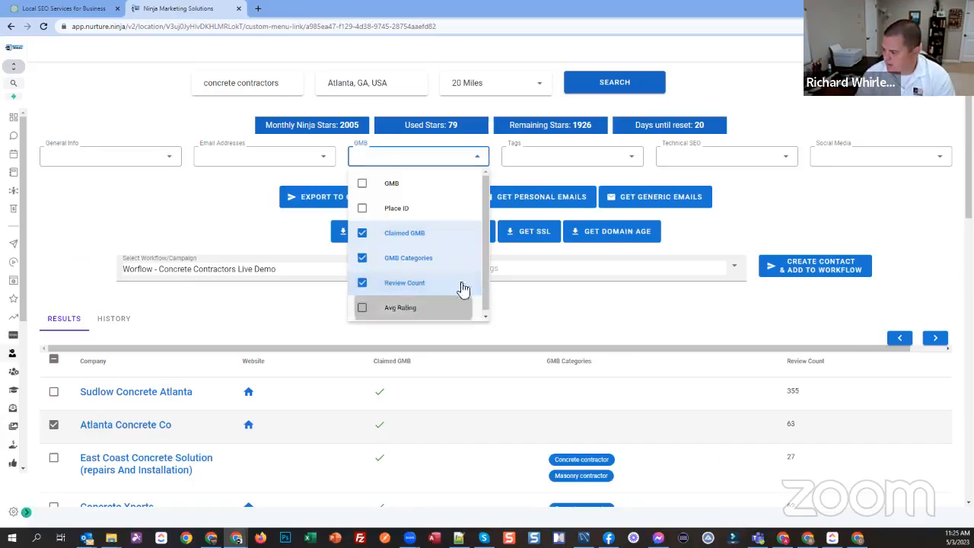
{"action": "left_click", "coordinate": [457, 305]}
{"action": "scroll", "coordinate": [761, 277], "scroll_direction": "down", "scroll_amount": 1}
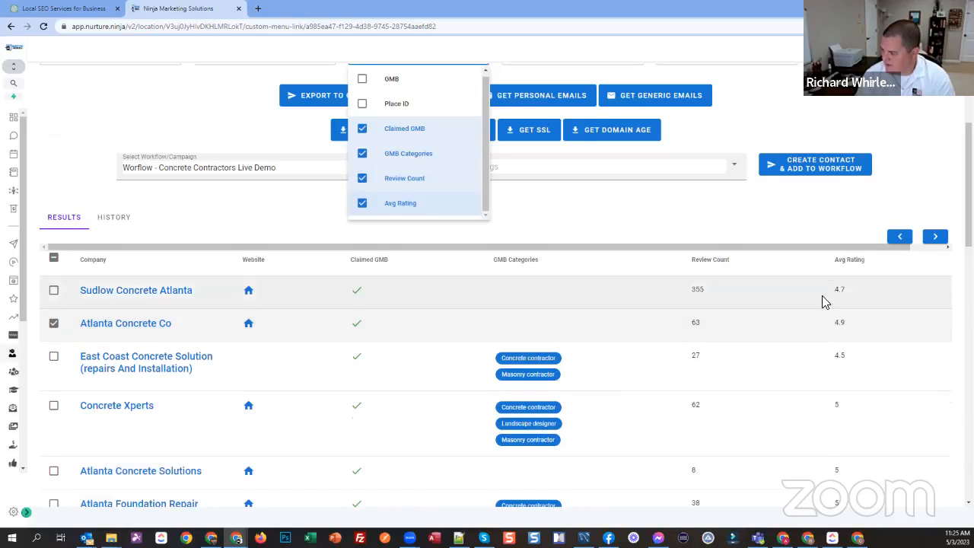
{"action": "scroll", "coordinate": [834, 242], "scroll_direction": "up", "scroll_amount": 1}
{"action": "left_click", "coordinate": [881, 263]}
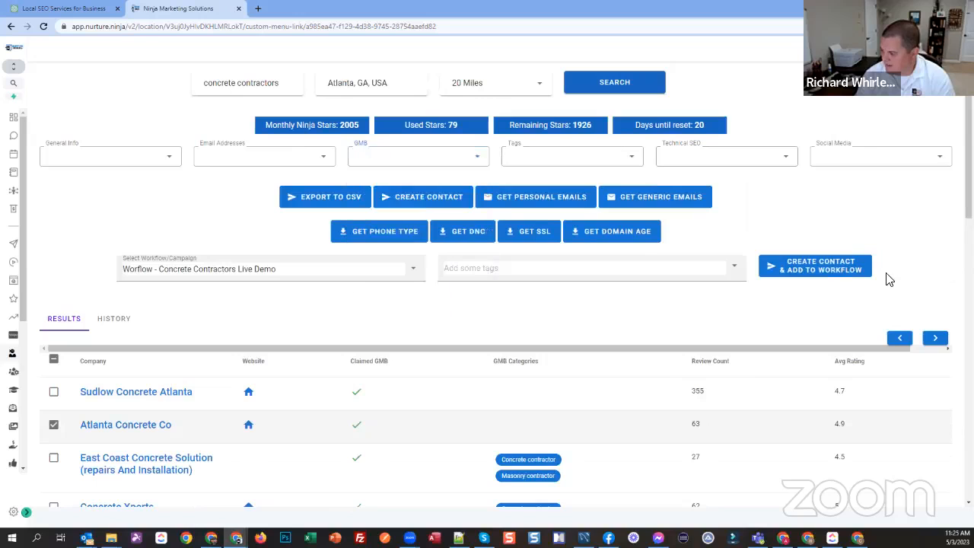
Step: Sort the prospects by average rating in ascending order and examine the lowest-rated companies
{"action": "scroll", "coordinate": [864, 345], "scroll_direction": "down", "scroll_amount": 1}
{"action": "left_click", "coordinate": [856, 312]}
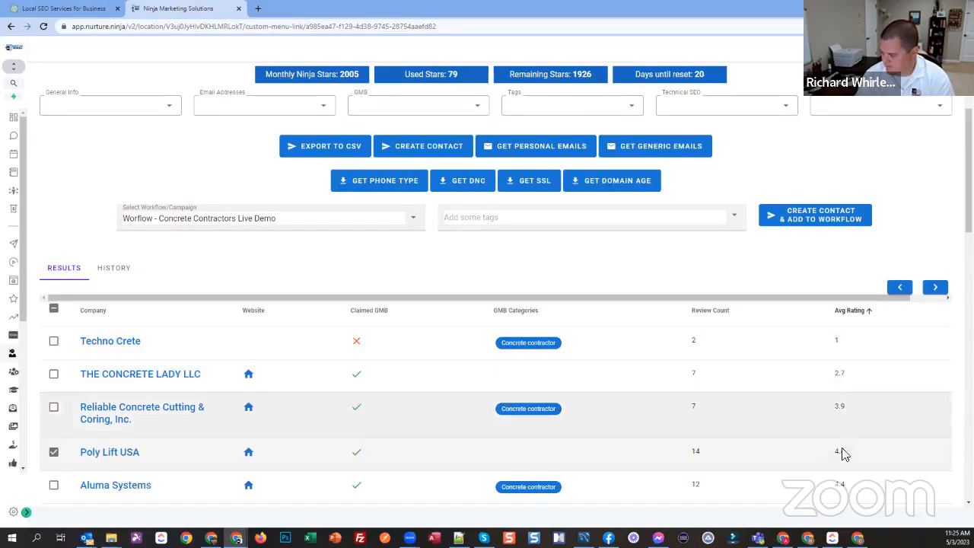
{"action": "left_click_drag", "start_coordinate": [842, 417], "coordinate": [825, 338]}
{"action": "left_click", "coordinate": [846, 394]}
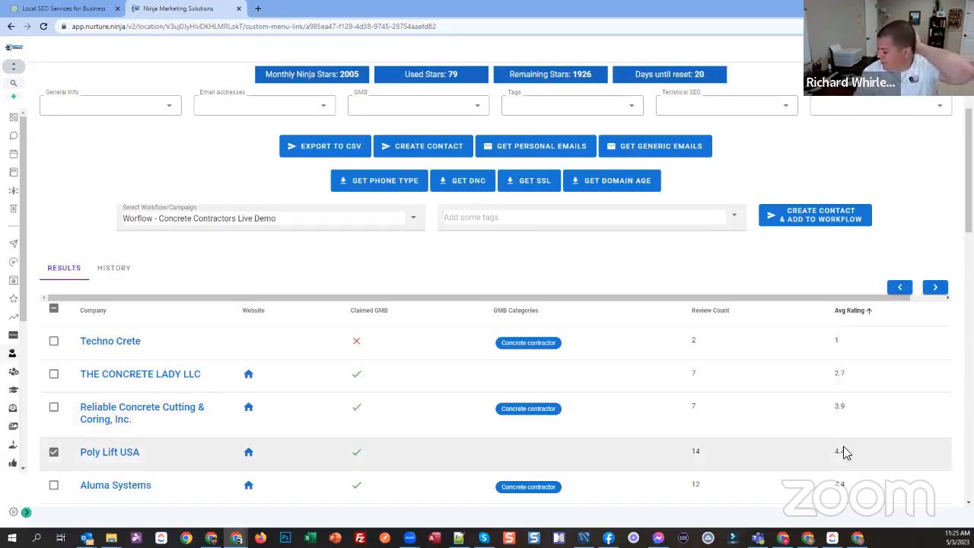
{"action": "scroll", "coordinate": [874, 431], "scroll_direction": "down", "scroll_amount": 3}
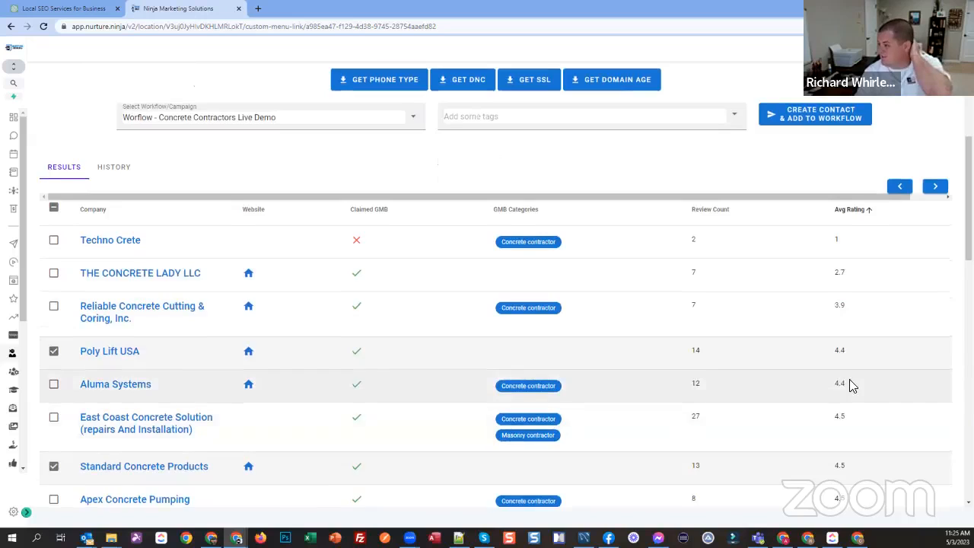
{"action": "scroll", "coordinate": [849, 381], "scroll_direction": "up", "scroll_amount": 4}
{"action": "scroll", "coordinate": [745, 292], "scroll_direction": "down", "scroll_amount": 1}
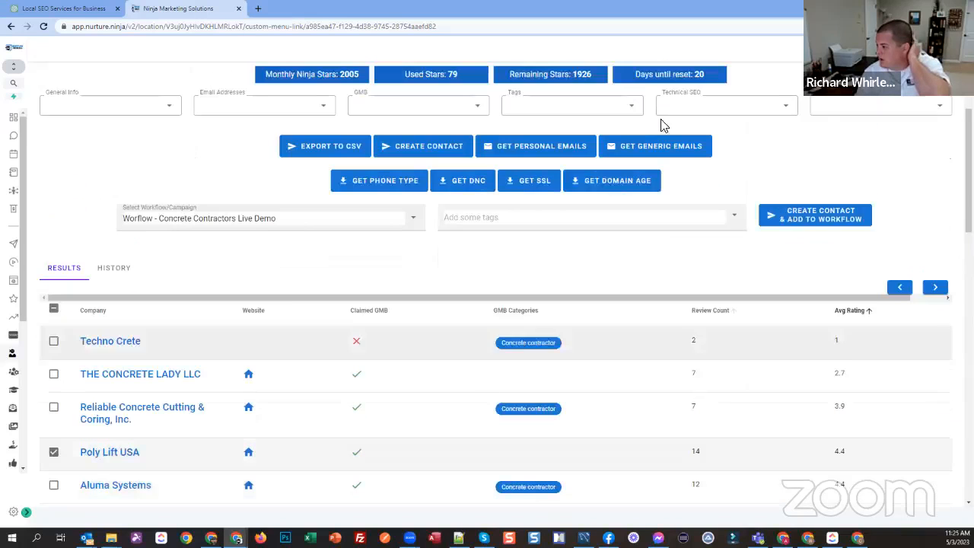
Step: Show the GMB column and sort the prospects by Claimed GMB so that unclaimed profiles come first
{"action": "left_click", "coordinate": [580, 105]}
{"action": "left_click", "coordinate": [426, 105]}
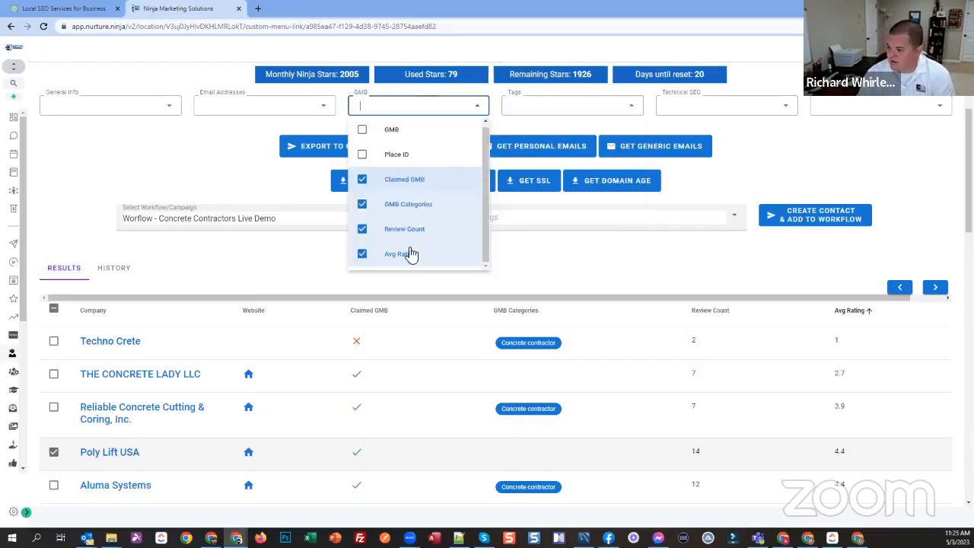
{"action": "scroll", "coordinate": [398, 216], "scroll_direction": "down", "scroll_amount": 1}
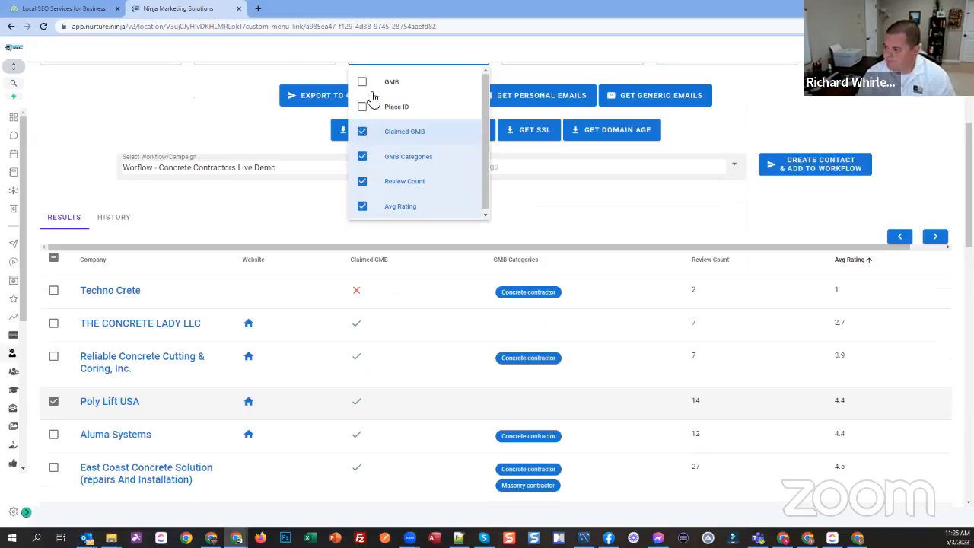
{"action": "left_click", "coordinate": [377, 87]}
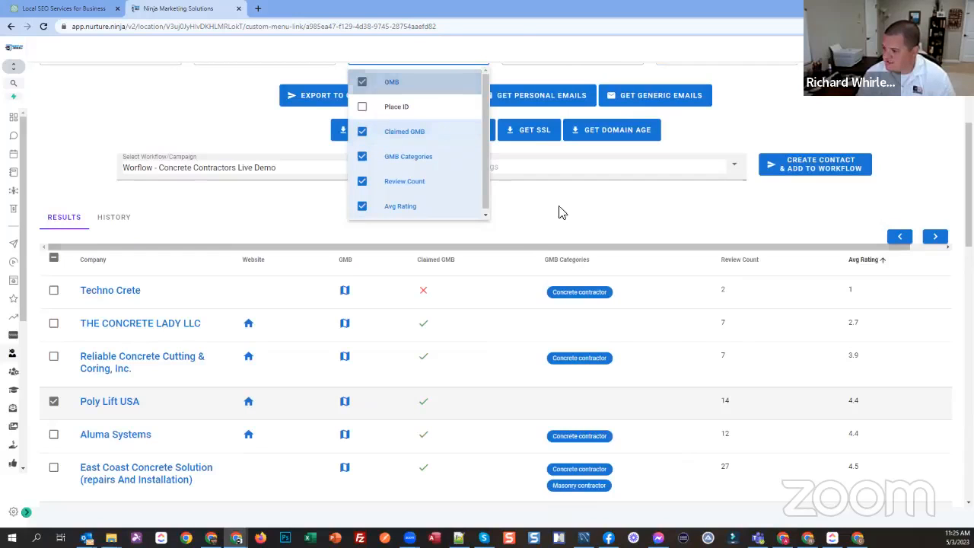
{"action": "left_click", "coordinate": [357, 275]}
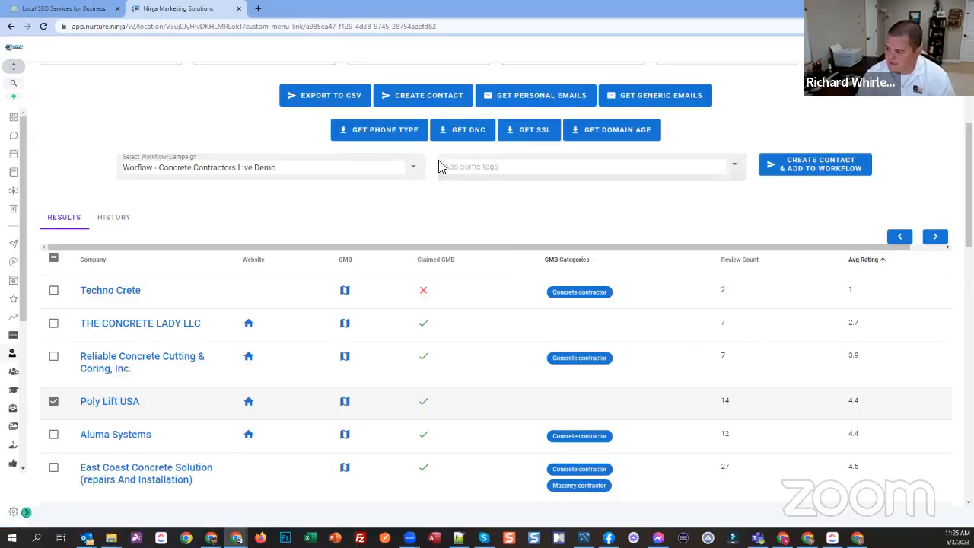
{"action": "left_click", "coordinate": [445, 260]}
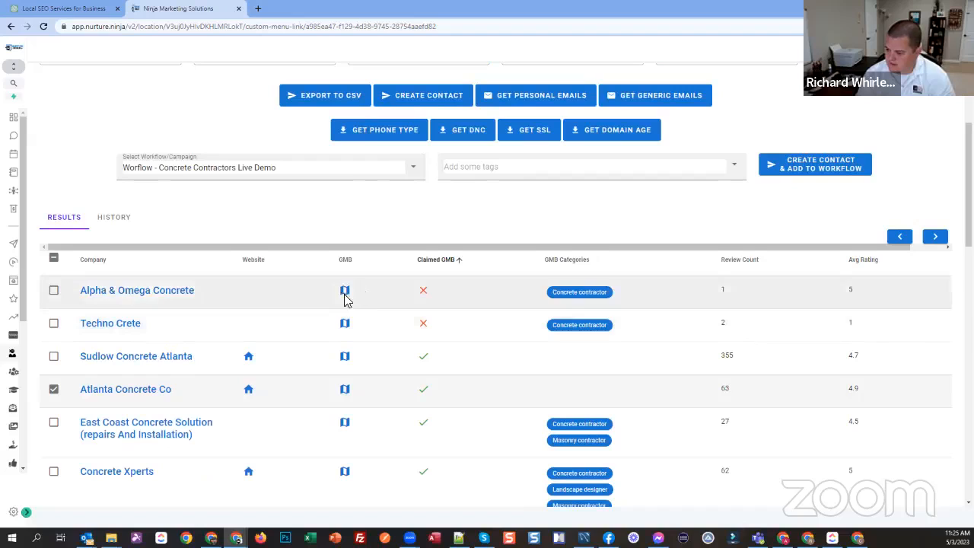
{"action": "double_click", "coordinate": [849, 323]}
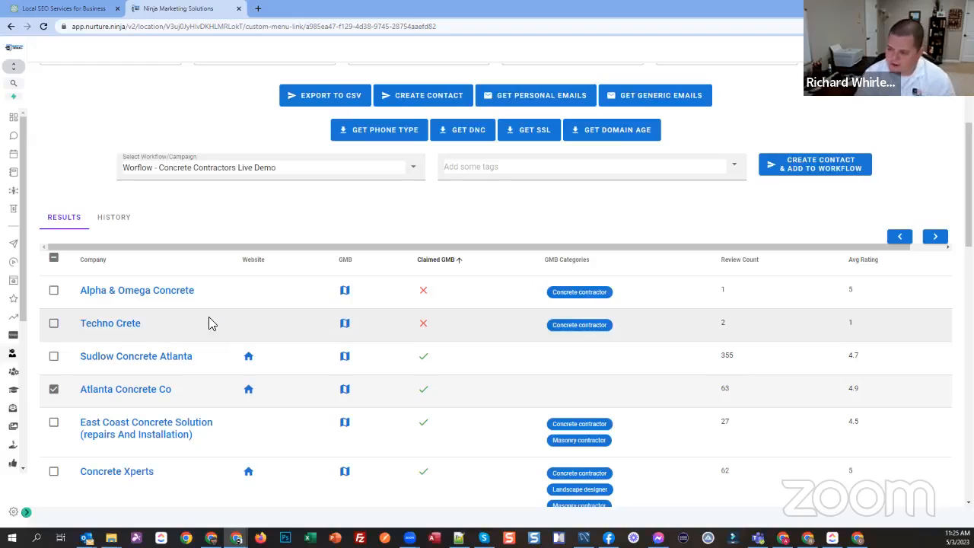
Step: Clear the company selection and hide the GMB, Claimed GMB, GMB Categories, Review Count and Avg Rating columns
{"action": "left_click", "coordinate": [55, 259]}
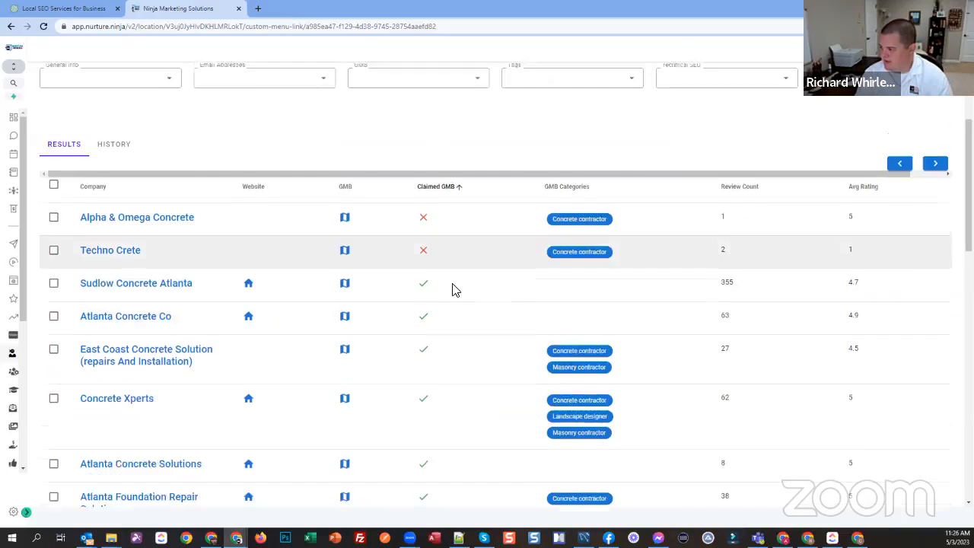
{"action": "scroll", "coordinate": [439, 272], "scroll_direction": "up", "scroll_amount": 2}
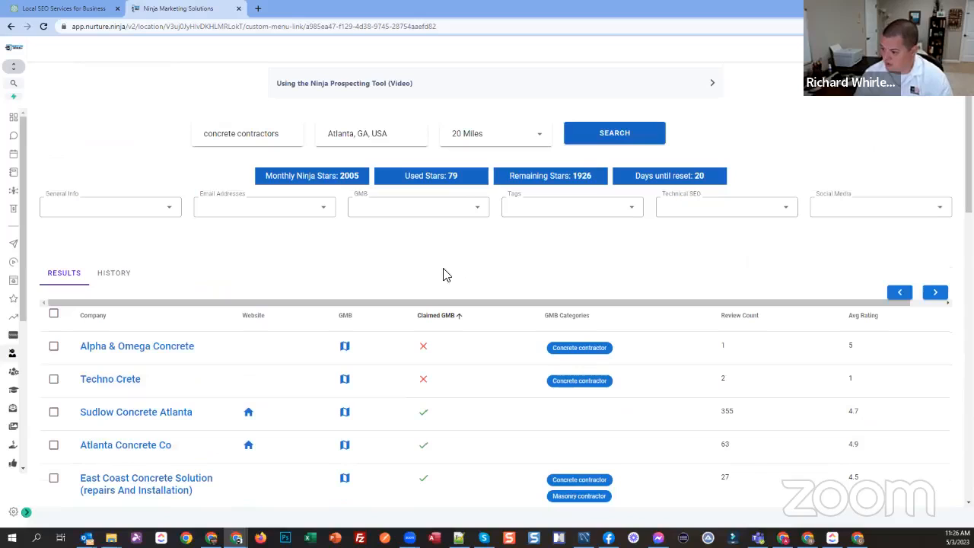
{"action": "left_click", "coordinate": [385, 217]}
{"action": "left_click", "coordinate": [398, 283]}
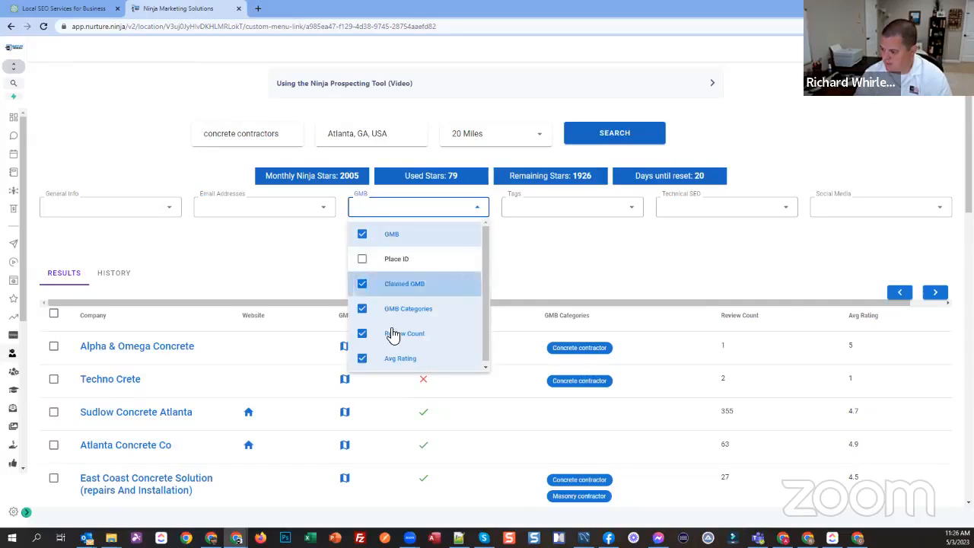
{"action": "left_click", "coordinate": [396, 308]}
{"action": "left_click", "coordinate": [396, 333]}
{"action": "left_click", "coordinate": [398, 236]}
Step: Show the All Tags column and look through the companies' tracking tags
{"action": "left_click", "coordinate": [543, 213]}
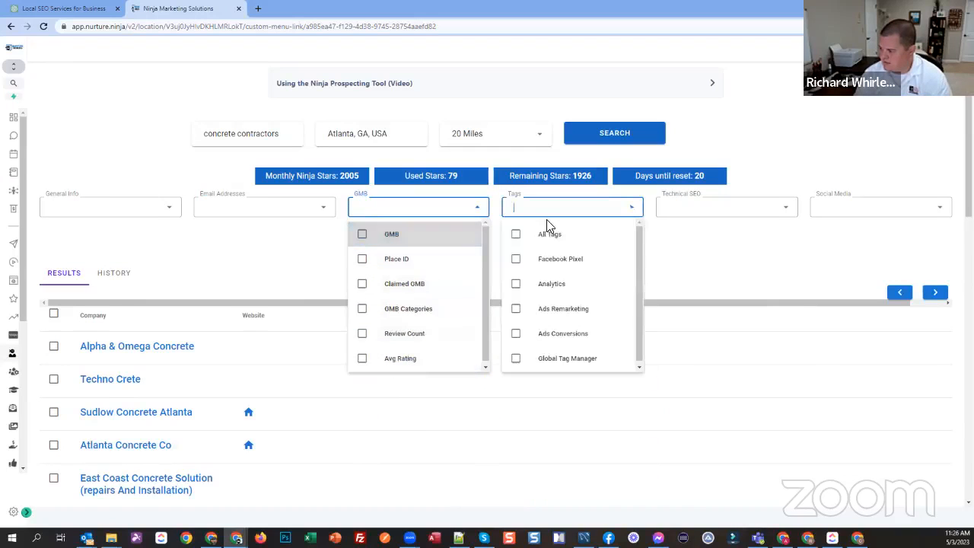
{"action": "left_click", "coordinate": [528, 237]}
{"action": "left_click", "coordinate": [654, 235]}
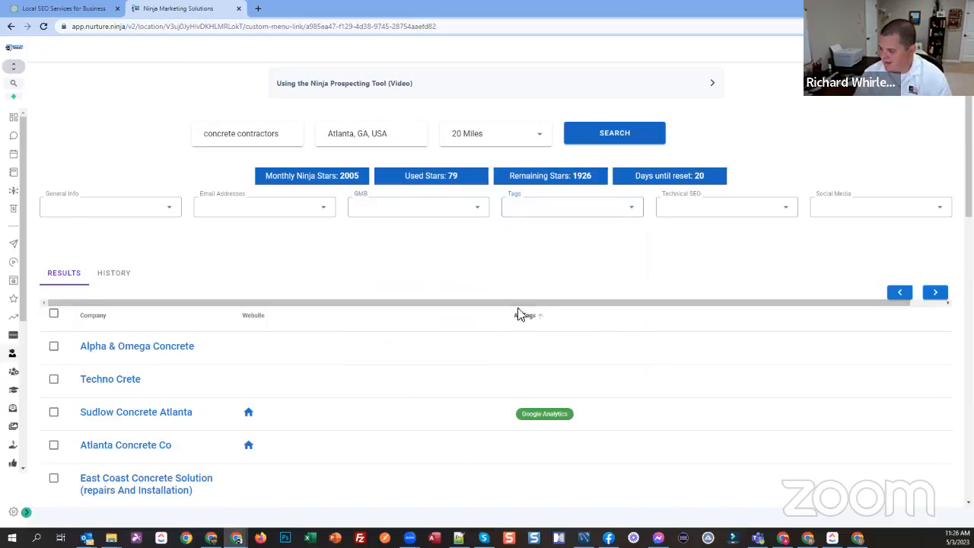
{"action": "scroll", "coordinate": [537, 297], "scroll_direction": "down", "scroll_amount": 1}
{"action": "scroll", "coordinate": [537, 298], "scroll_direction": "down", "scroll_amount": 10}
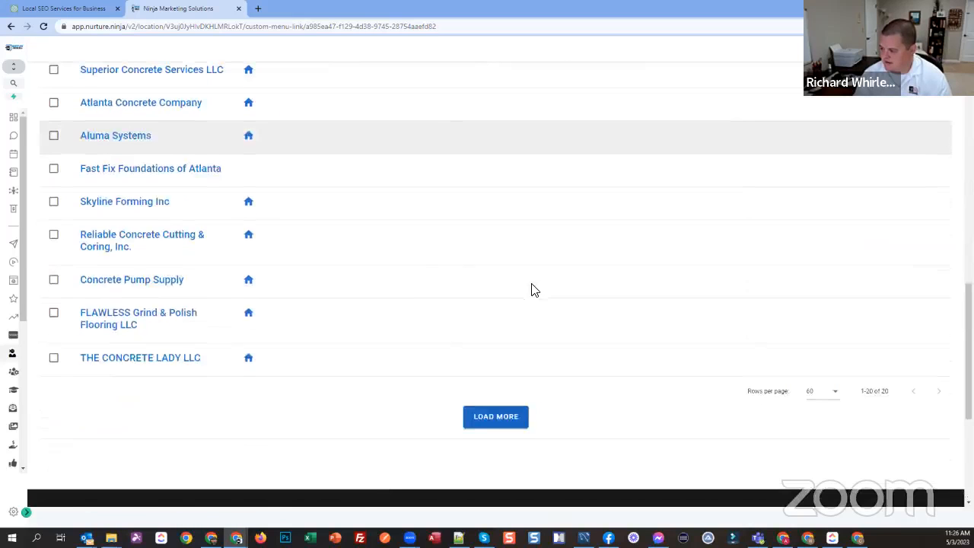
Step: Hide the All Tags column from the prospect results
{"action": "scroll", "coordinate": [532, 301], "scroll_direction": "up", "scroll_amount": 10}
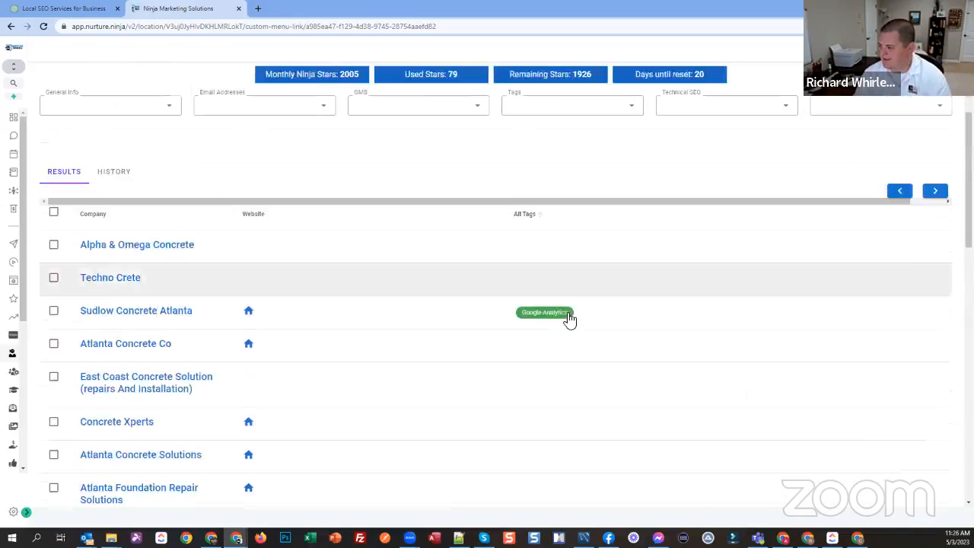
{"action": "left_click", "coordinate": [545, 213]}
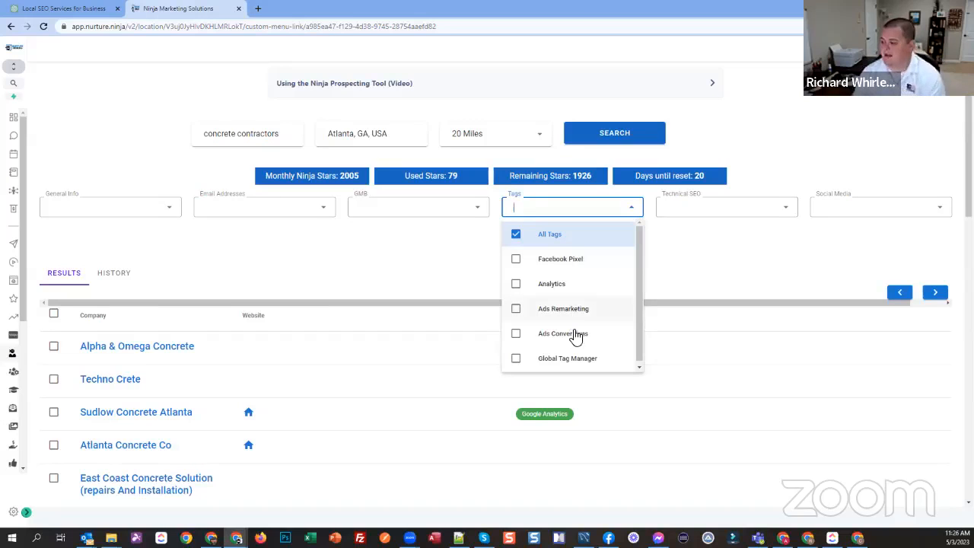
{"action": "left_click", "coordinate": [517, 235]}
{"action": "left_click", "coordinate": [750, 275]}
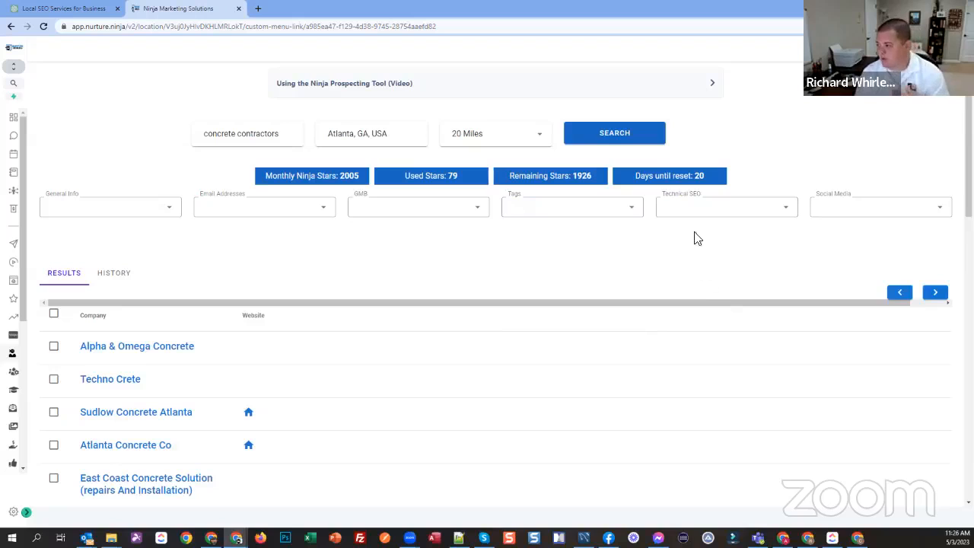
Step: Show the Tech SEO Audit column in the prospect results
{"action": "left_click", "coordinate": [698, 209]}
{"action": "left_click", "coordinate": [699, 210]}
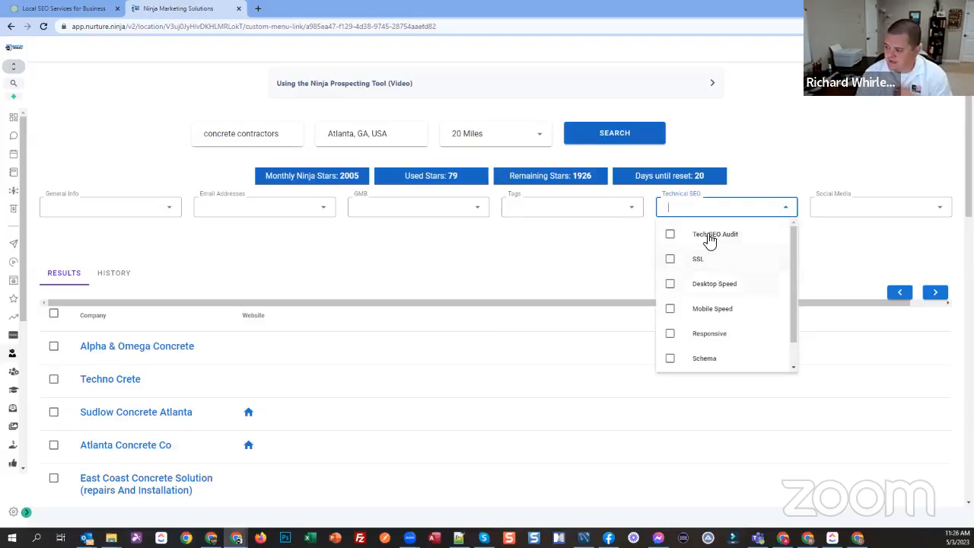
{"action": "left_click", "coordinate": [710, 240]}
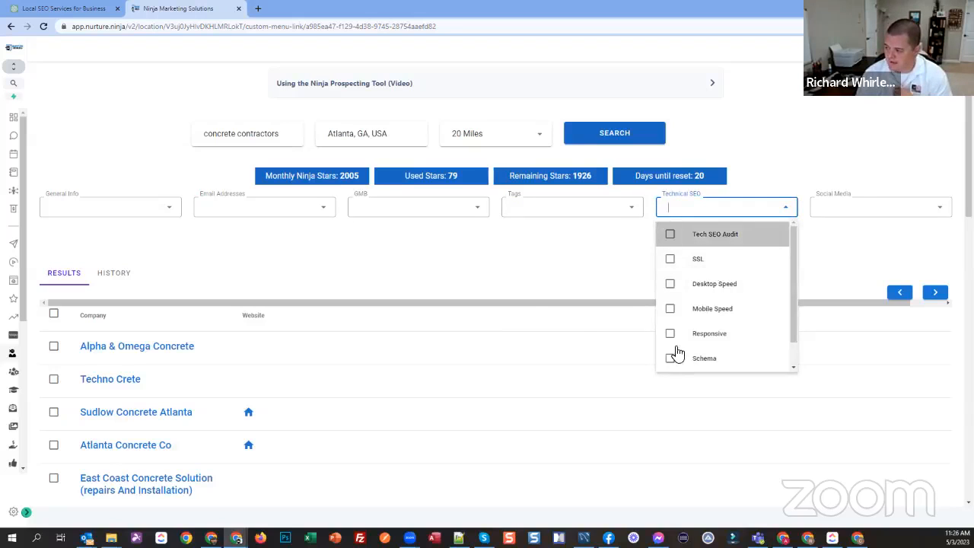
{"action": "left_click", "coordinate": [659, 299]}
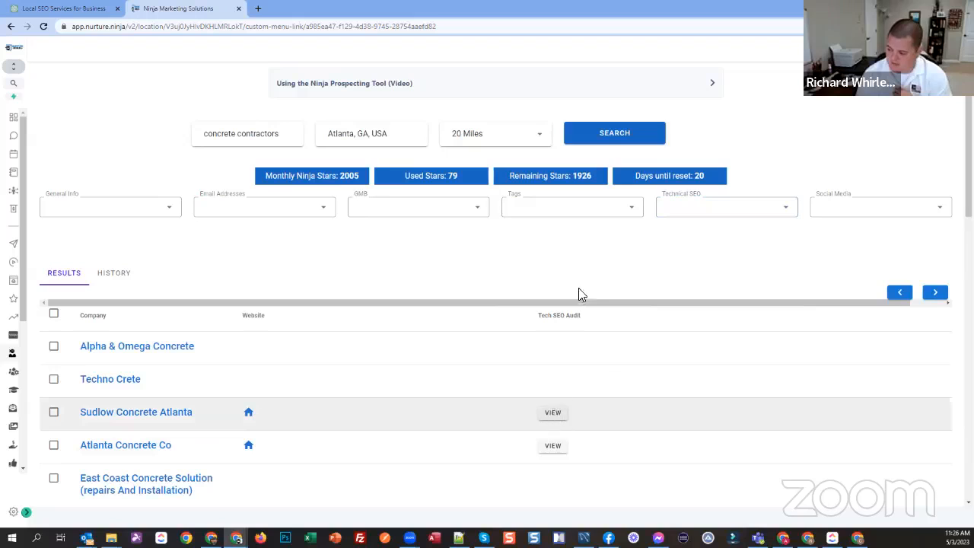
Step: Open the technical SEO audit for Sudlow Concrete Atlanta, check the site address it audits, and return to the prospect list
{"action": "left_click", "coordinate": [554, 415]}
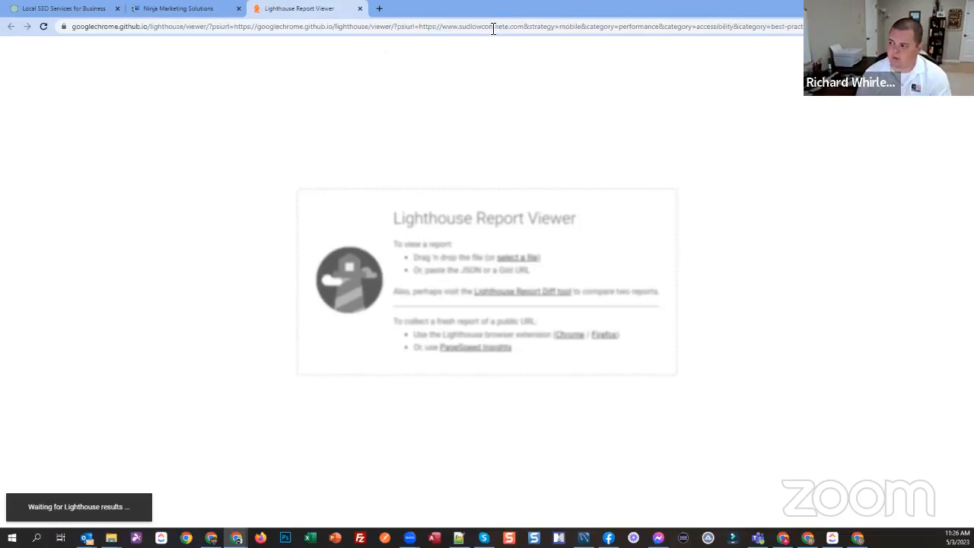
{"action": "left_click_drag", "start_coordinate": [493, 28], "coordinate": [465, 31]}
{"action": "left_click", "coordinate": [533, 29]}
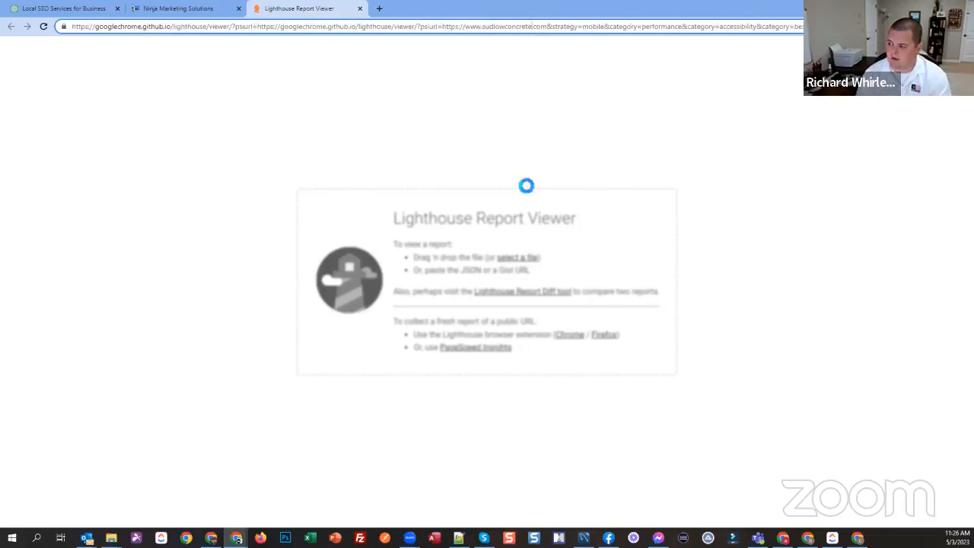
{"action": "left_click", "coordinate": [196, 15]}
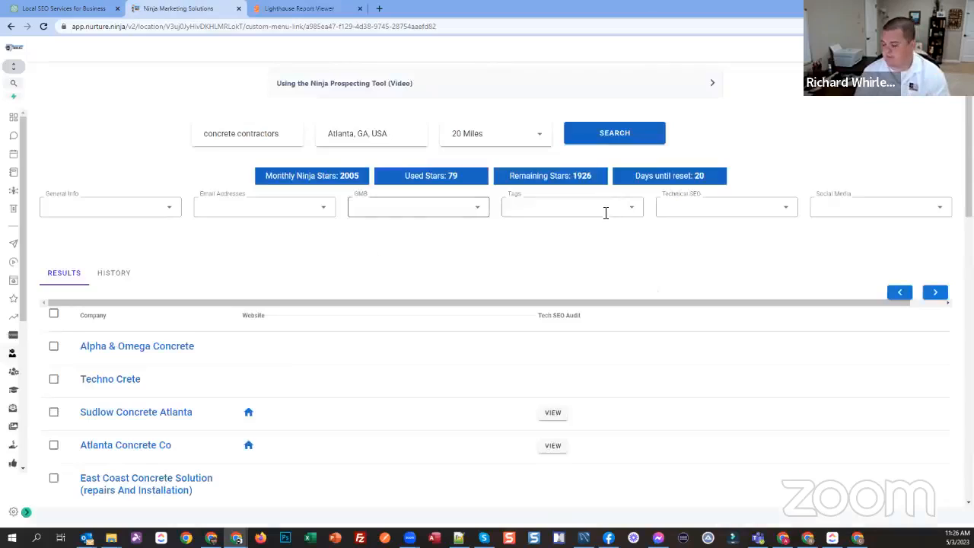
Step: Show the Desktop Speed, Mobile Speed, Responsive and Schema columns and look through the companies' technical SEO data
{"action": "left_click", "coordinate": [680, 210]}
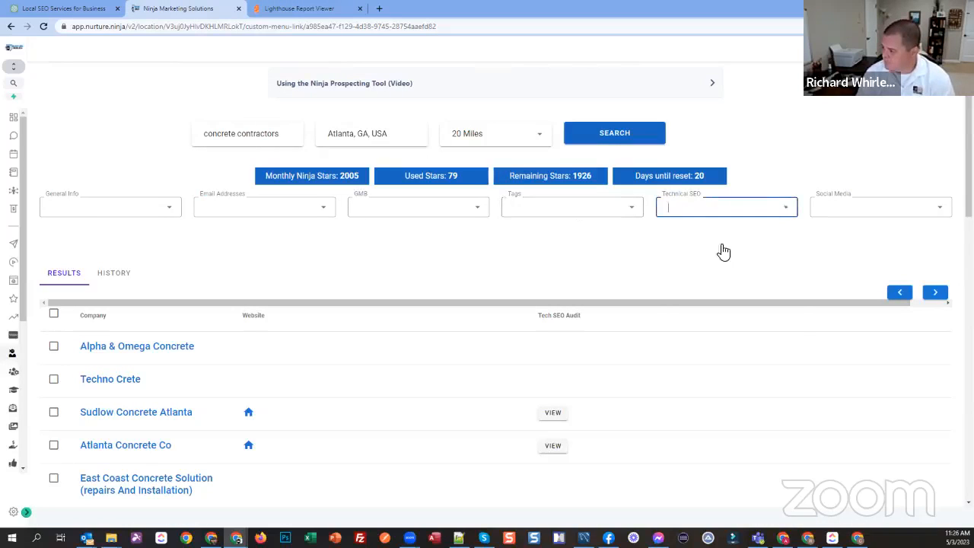
{"action": "left_click", "coordinate": [723, 287]}
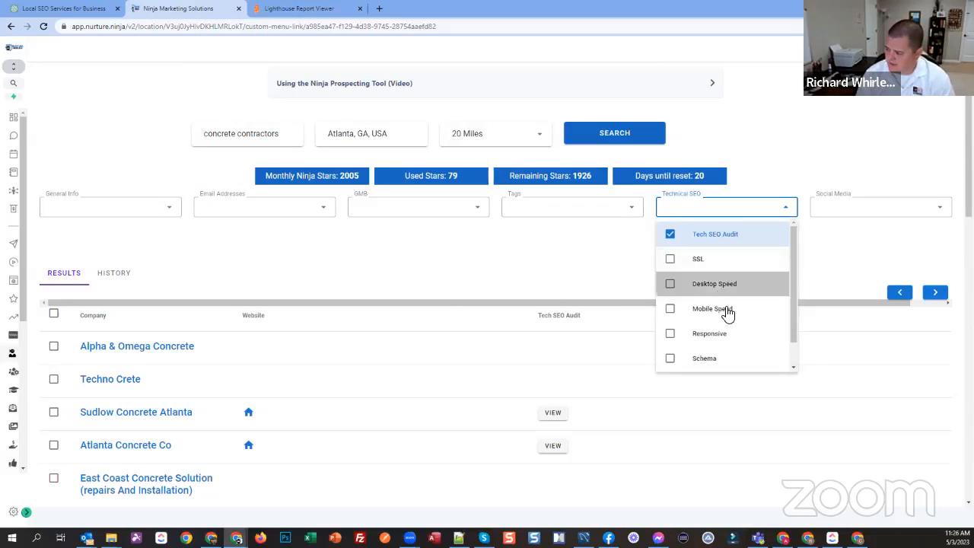
{"action": "left_click", "coordinate": [721, 315]}
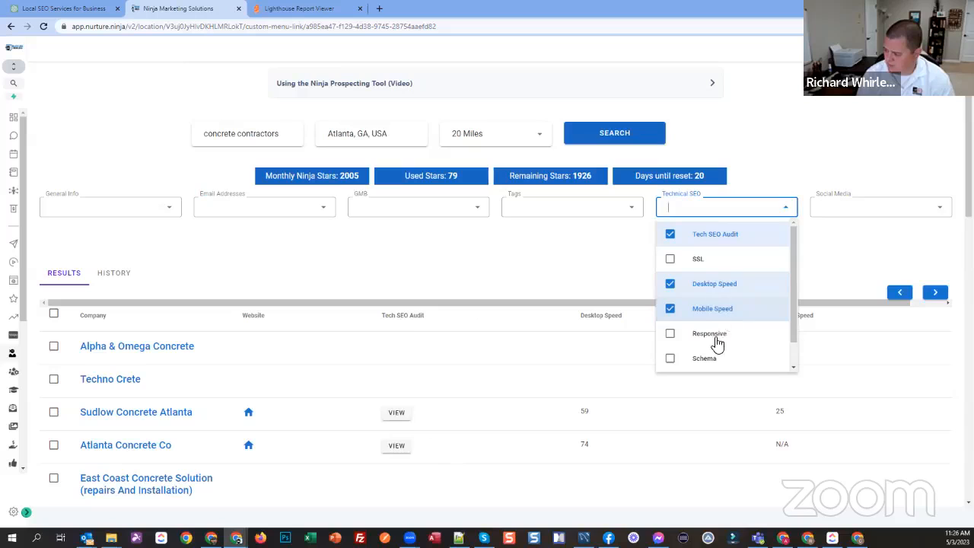
{"action": "left_click", "coordinate": [716, 342]}
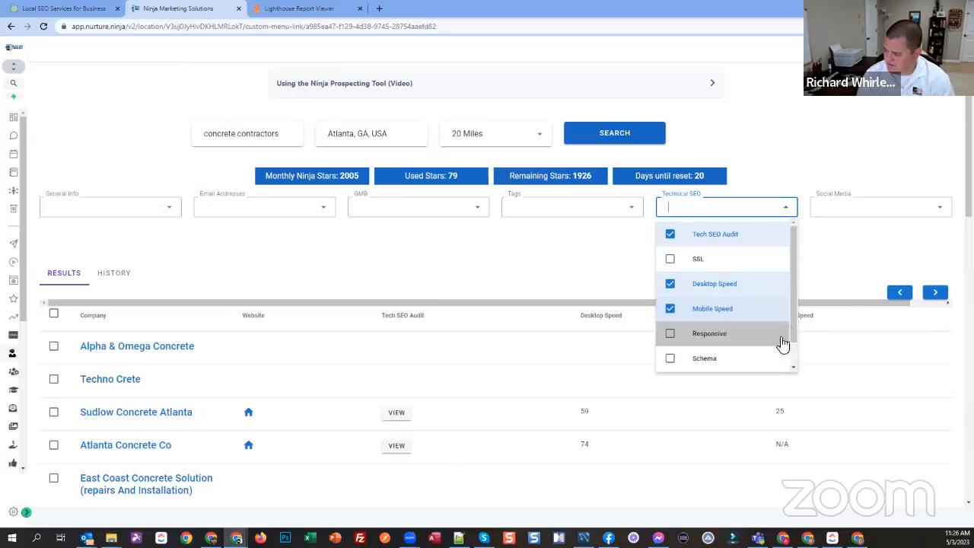
{"action": "left_click", "coordinate": [712, 358]}
{"action": "left_click", "coordinate": [829, 254]}
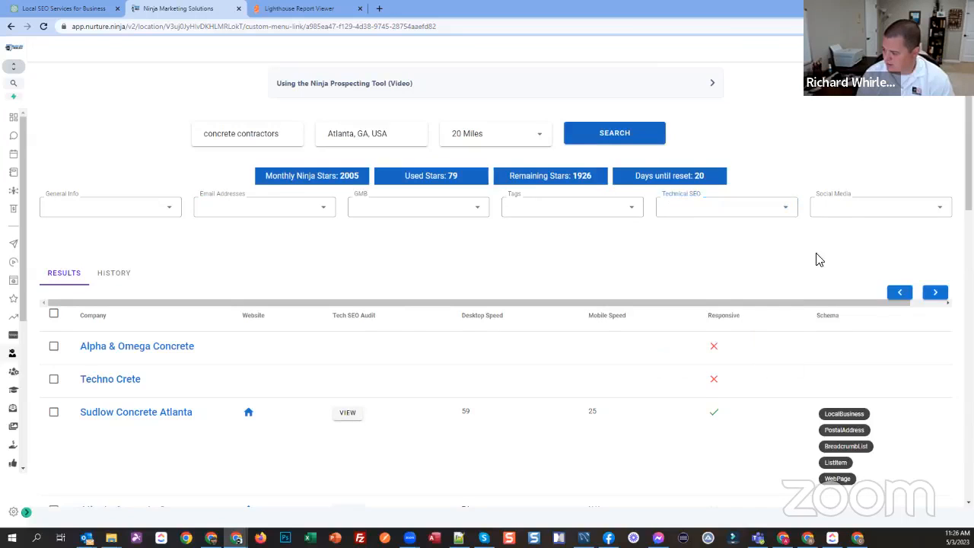
{"action": "scroll", "coordinate": [830, 267], "scroll_direction": "down", "scroll_amount": 2}
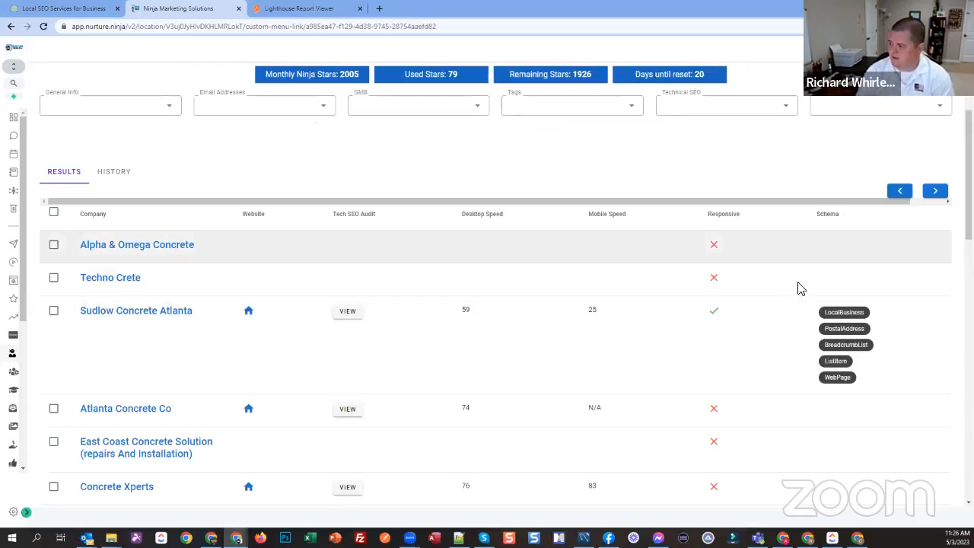
{"action": "scroll", "coordinate": [802, 279], "scroll_direction": "down", "scroll_amount": 3}
{"action": "scroll", "coordinate": [799, 272], "scroll_direction": "up", "scroll_amount": 2}
{"action": "scroll", "coordinate": [805, 272], "scroll_direction": "up", "scroll_amount": 2}
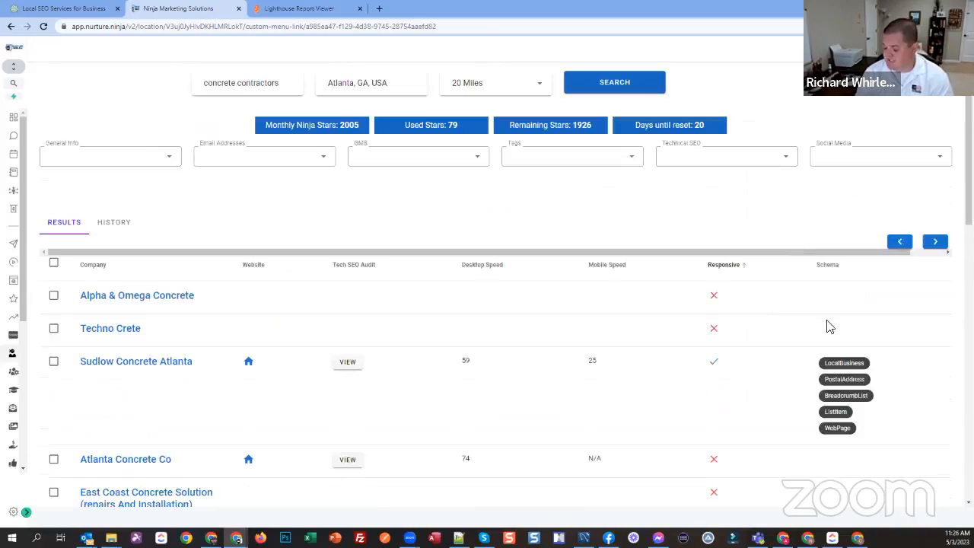
Step: Show the LinkedIn and Facebook columns in the prospect results
{"action": "left_click", "coordinate": [836, 161]}
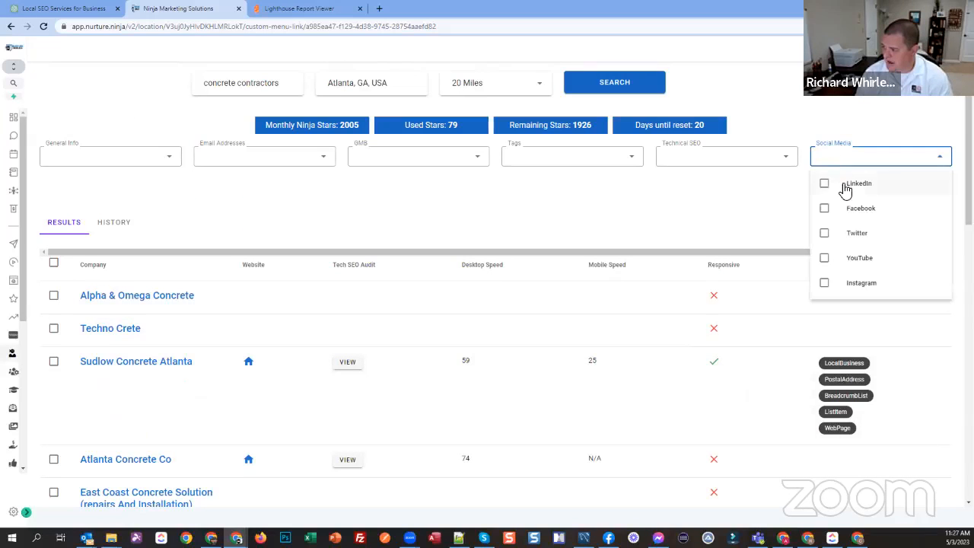
{"action": "left_click", "coordinate": [846, 187]}
{"action": "left_click", "coordinate": [857, 213]}
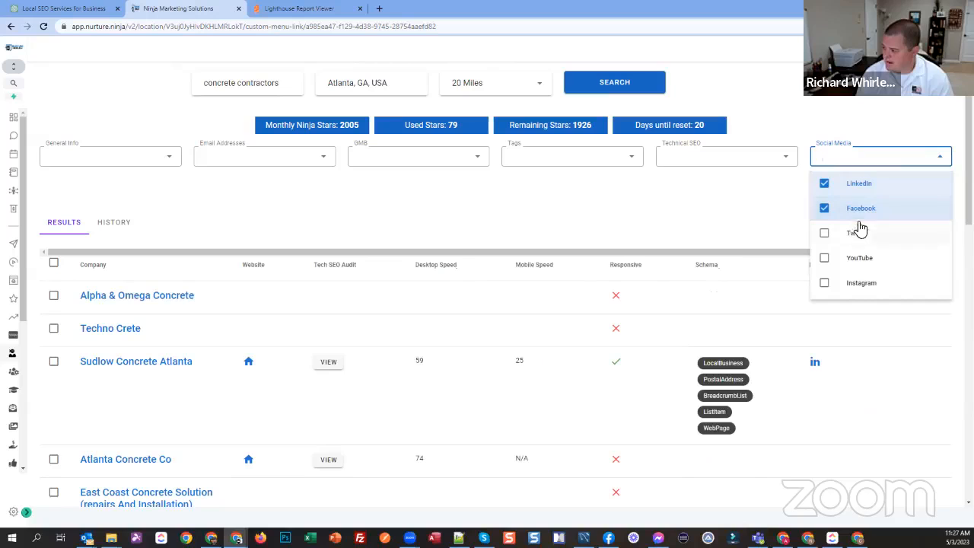
Step: Hide the Schema column from the prospect results
{"action": "left_click", "coordinate": [708, 158]}
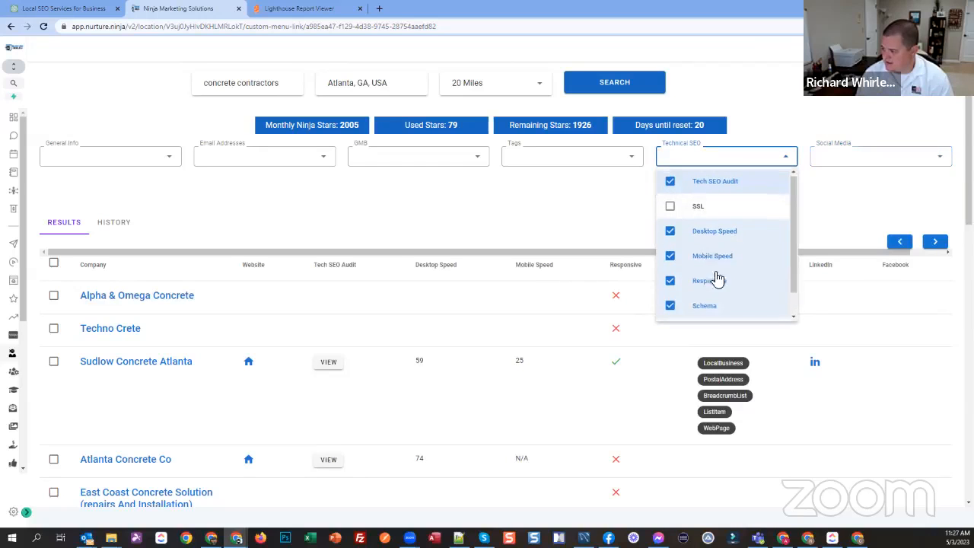
{"action": "scroll", "coordinate": [717, 278], "scroll_direction": "down", "scroll_amount": 1}
{"action": "left_click", "coordinate": [715, 281]}
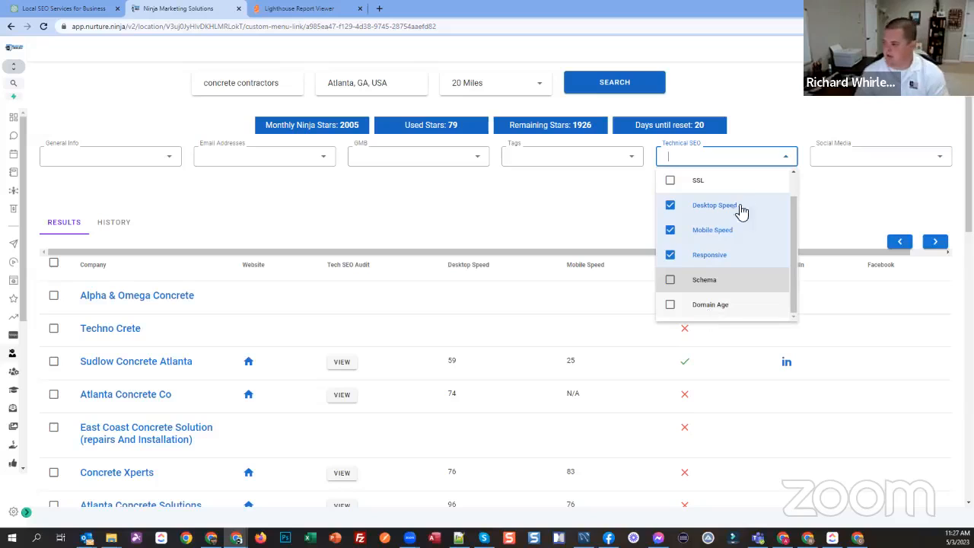
{"action": "left_click", "coordinate": [613, 212]}
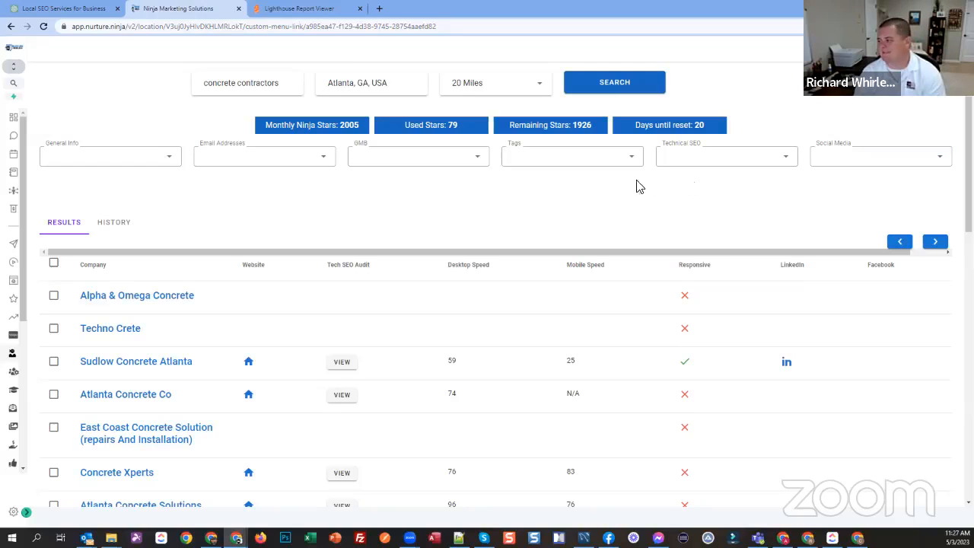
{"action": "left_click", "coordinate": [830, 159]}
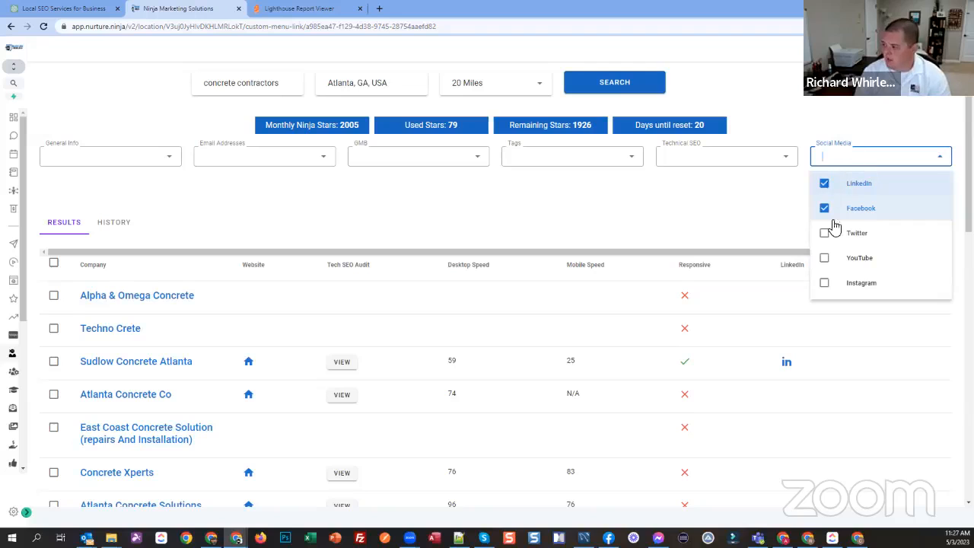
{"action": "left_click", "coordinate": [692, 199]}
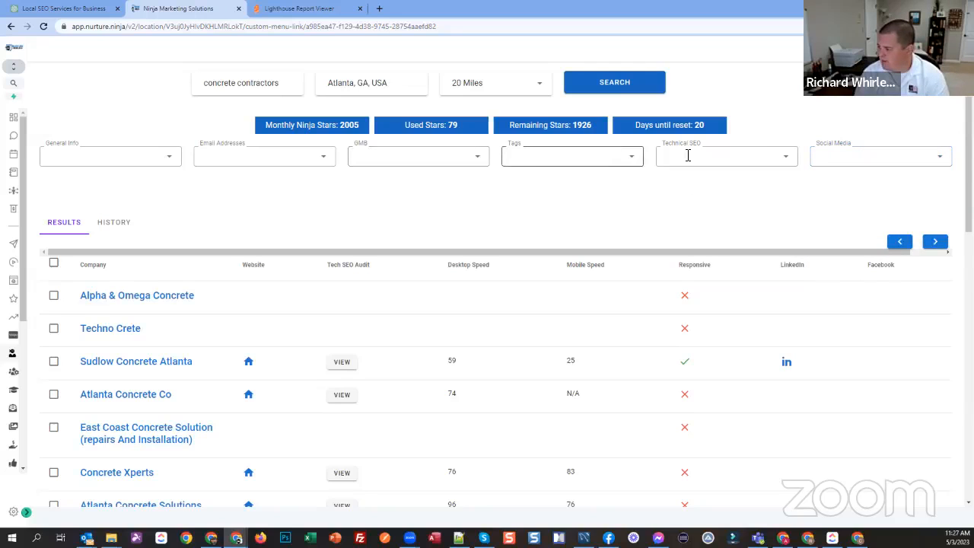
Step: Hide the Desktop Speed, Mobile Speed, Responsive and Tech SEO Audit columns
{"action": "left_click", "coordinate": [687, 158]}
{"action": "left_click", "coordinate": [708, 207]}
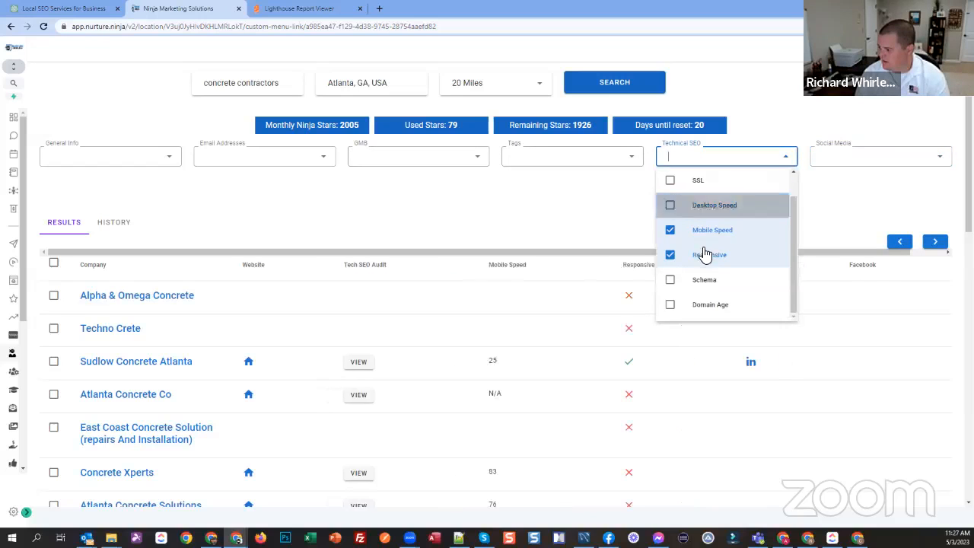
{"action": "left_click", "coordinate": [705, 232]}
{"action": "left_click", "coordinate": [713, 257]}
{"action": "scroll", "coordinate": [568, 172], "scroll_direction": "down", "scroll_amount": 2}
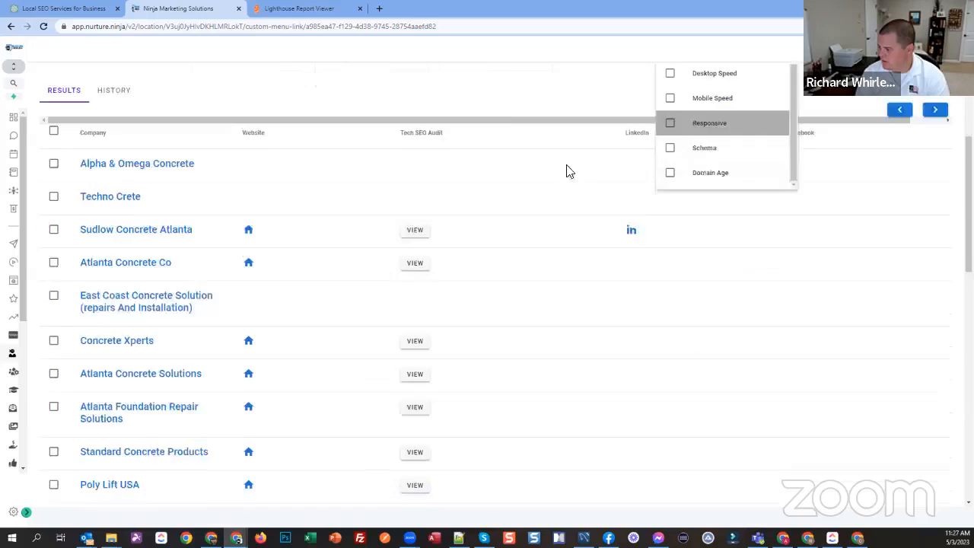
{"action": "scroll", "coordinate": [505, 124], "scroll_direction": "up", "scroll_amount": 1}
{"action": "left_click", "coordinate": [505, 123]}
{"action": "scroll", "coordinate": [509, 181], "scroll_direction": "up", "scroll_amount": 1}
{"action": "left_click", "coordinate": [690, 159]}
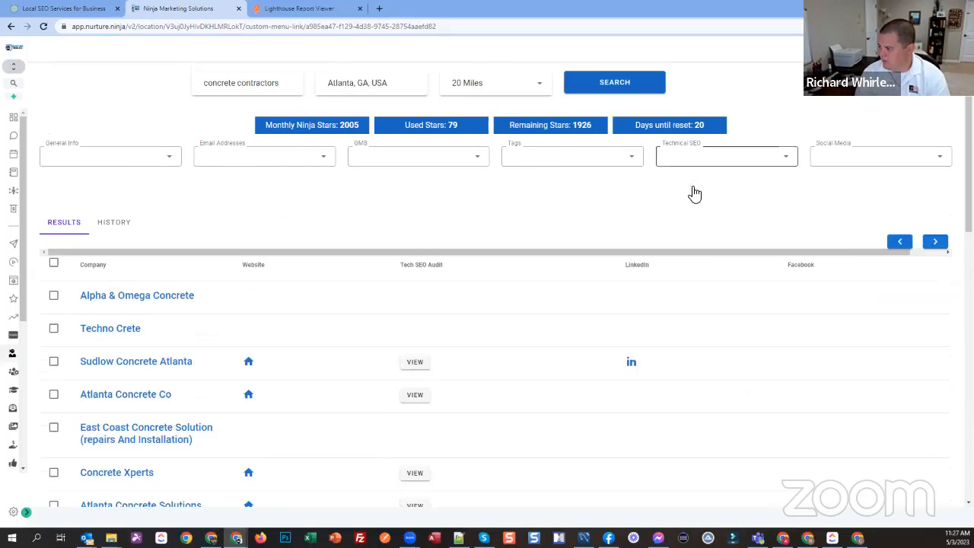
{"action": "left_click", "coordinate": [694, 184]}
{"action": "left_click", "coordinate": [586, 189]}
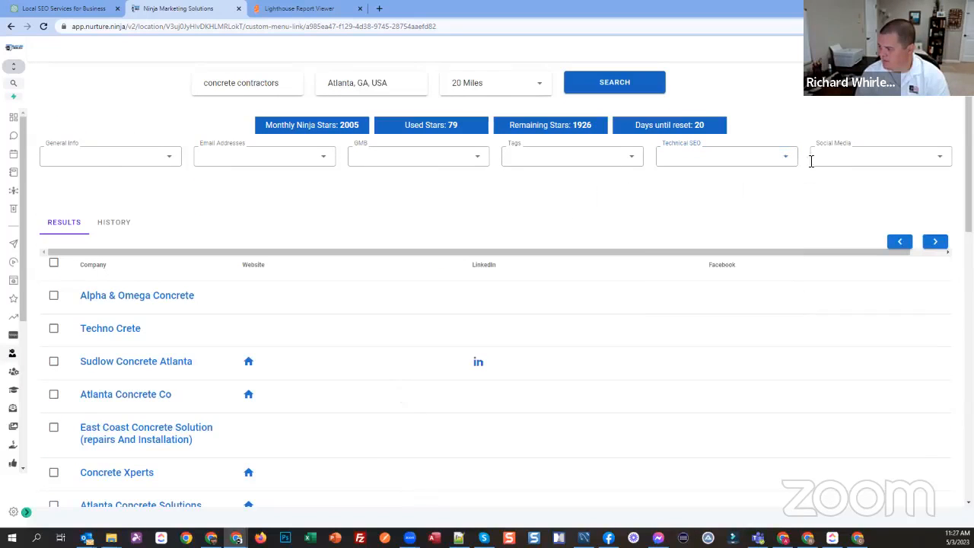
Step: Show the Premium Emails data for the prospects alongside the social media columns
{"action": "left_click", "coordinate": [123, 155]}
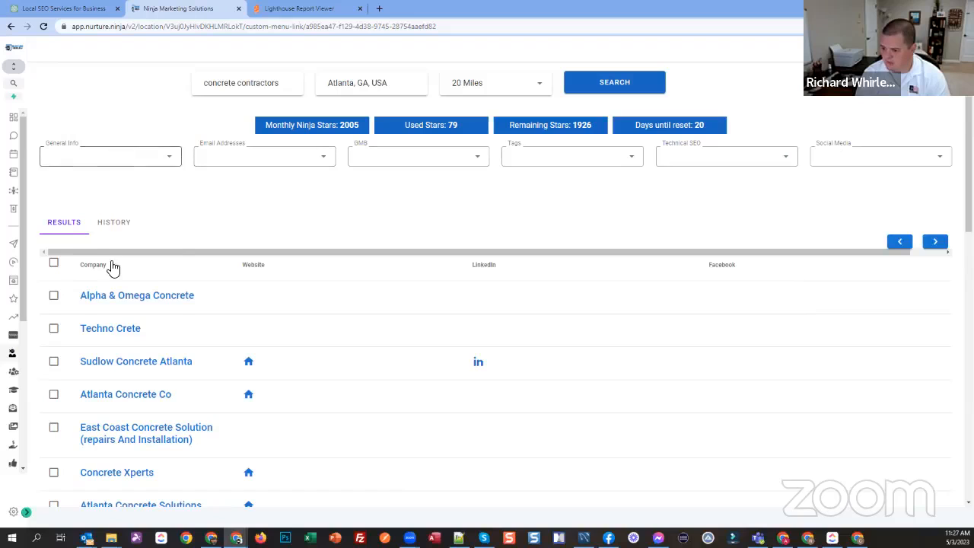
{"action": "left_click", "coordinate": [826, 194]}
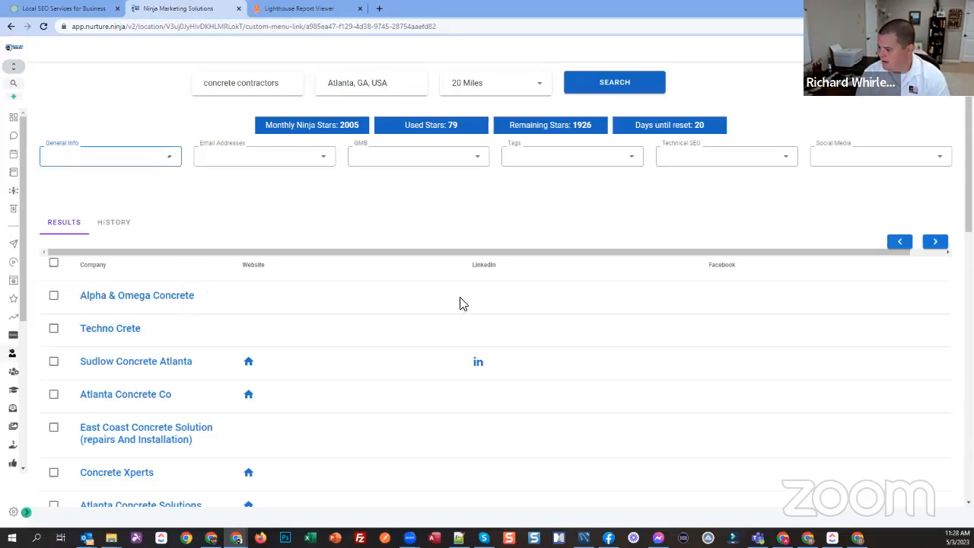
{"action": "left_click", "coordinate": [250, 161]}
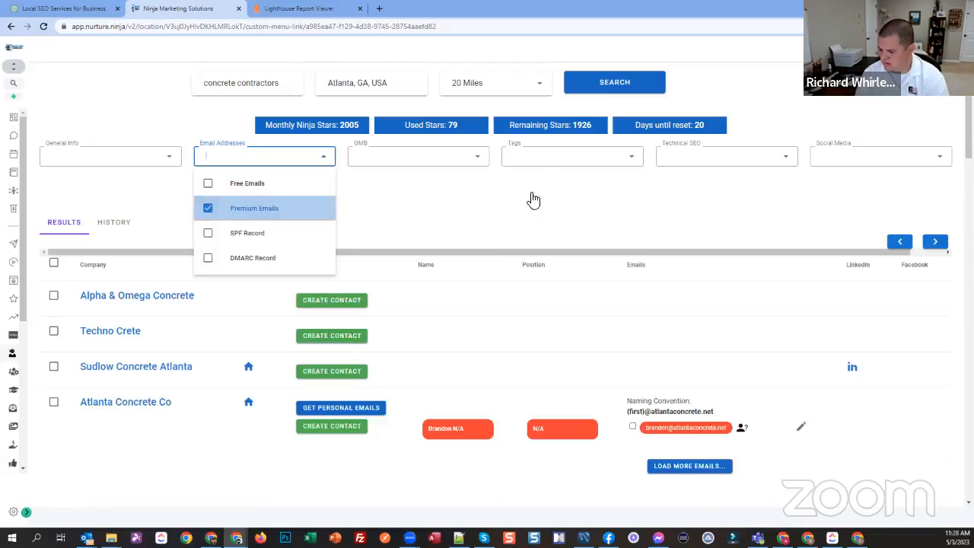
{"action": "left_click", "coordinate": [145, 373]}
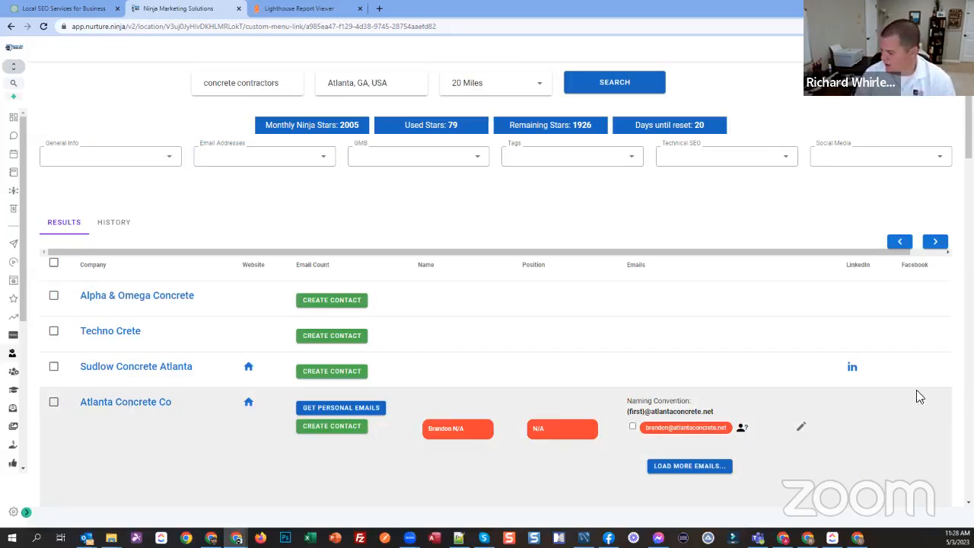
Step: Open Atlanta Concrete Co's website and Sudlow Concrete Atlanta's LinkedIn page from the prospect list
{"action": "left_click", "coordinate": [248, 401]}
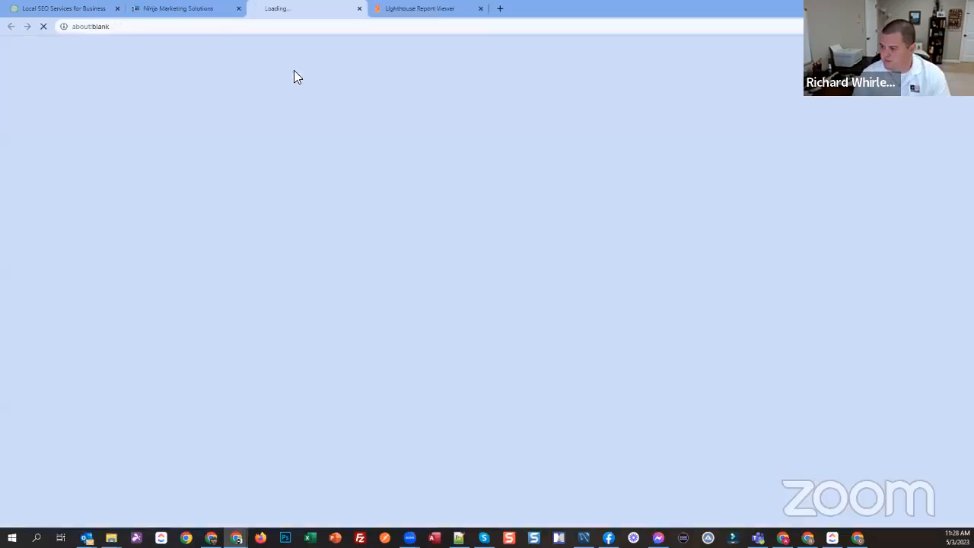
{"action": "left_click", "coordinate": [190, 9]}
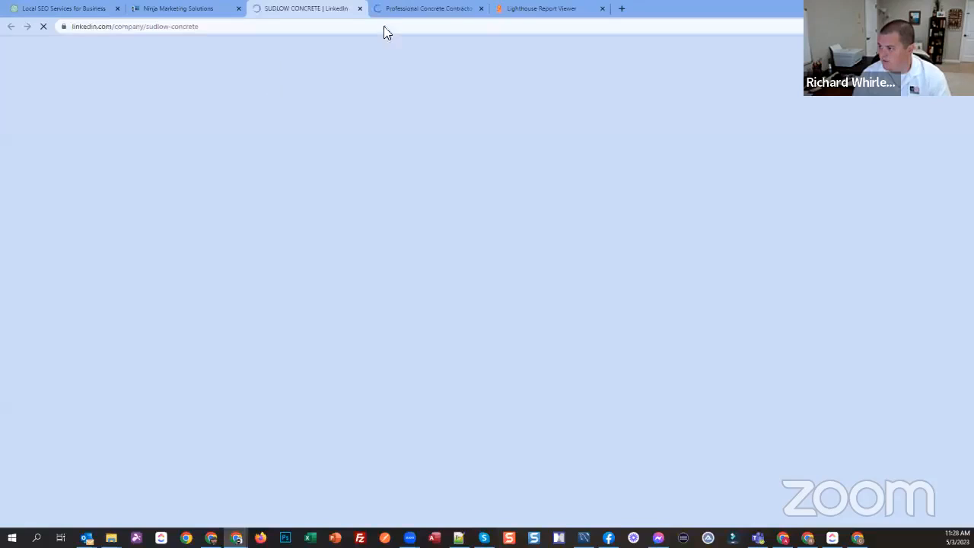
Step: Examine the scores, metrics and improvement opportunities in the Lighthouse report opened for Sudlow Concrete Atlanta
{"action": "left_click", "coordinate": [533, 14]}
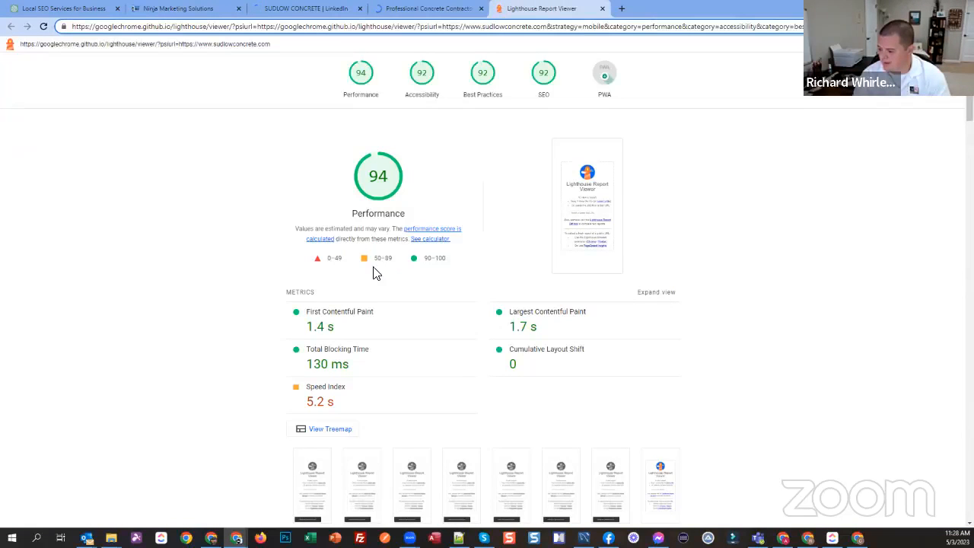
{"action": "scroll", "coordinate": [451, 273], "scroll_direction": "down", "scroll_amount": 5}
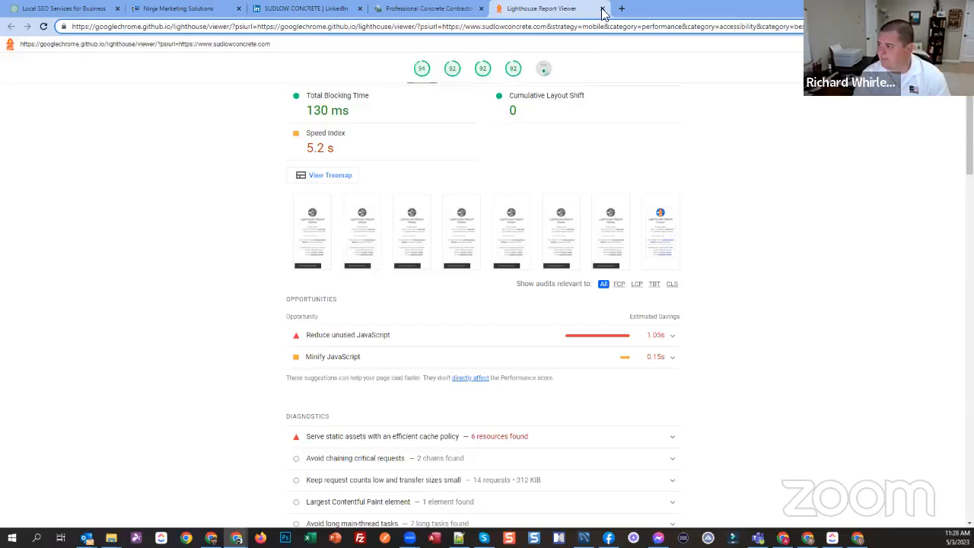
Step: Close the Lighthouse report and look over the home page of Atlanta Concrete Co's website
{"action": "scroll", "coordinate": [367, 139], "scroll_direction": "up", "scroll_amount": 5}
{"action": "key", "text": "ctrl+w"}
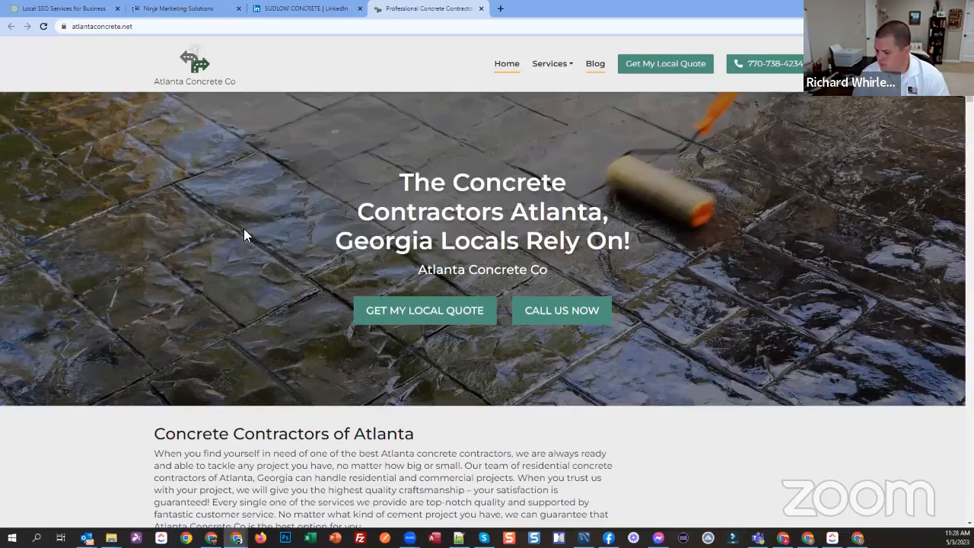
{"action": "scroll", "coordinate": [424, 240], "scroll_direction": "down", "scroll_amount": 3}
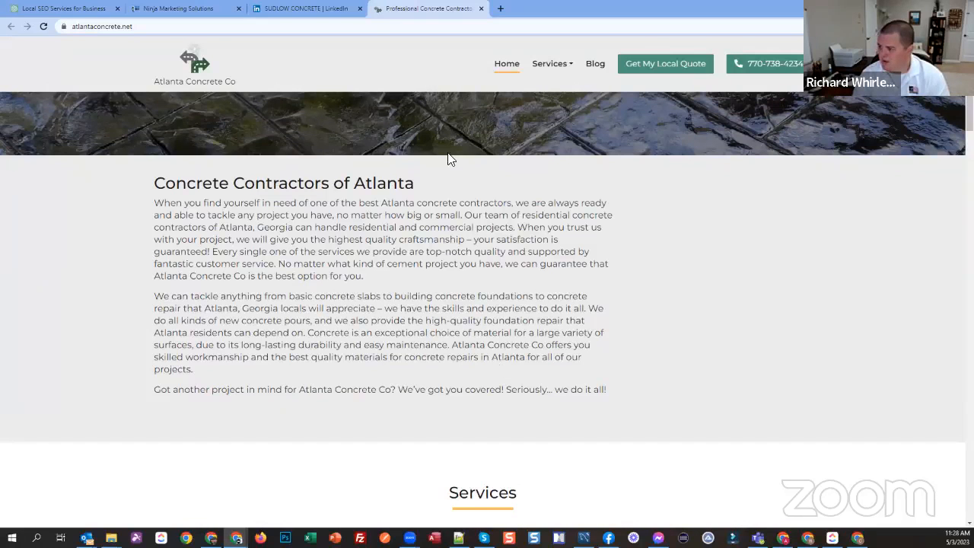
{"action": "scroll", "coordinate": [242, 120], "scroll_direction": "up", "scroll_amount": 1}
{"action": "scroll", "coordinate": [242, 120], "scroll_direction": "up", "scroll_amount": 4}
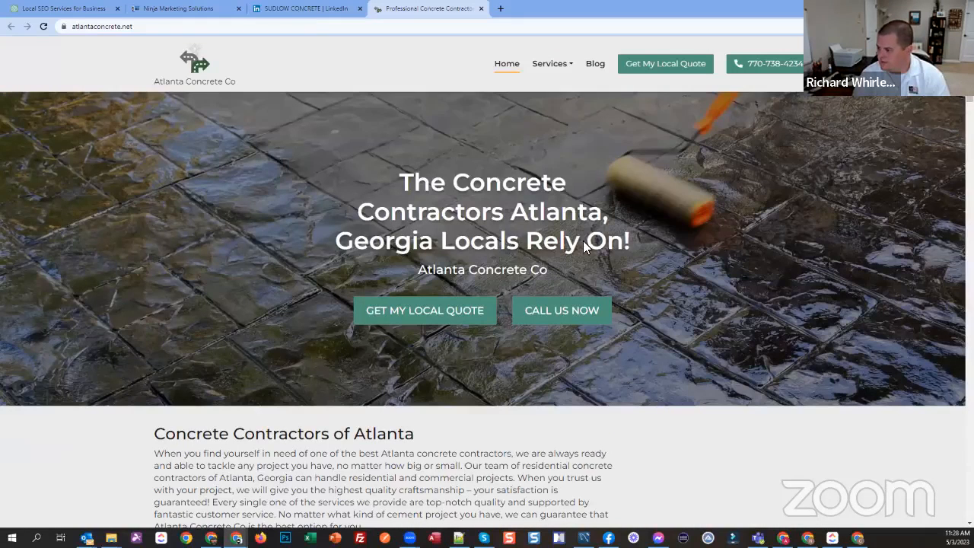
Step: View Sudlow Concrete's LinkedIn company page without signing in, close it and return to the prospect list
{"action": "left_click", "coordinate": [306, 9]}
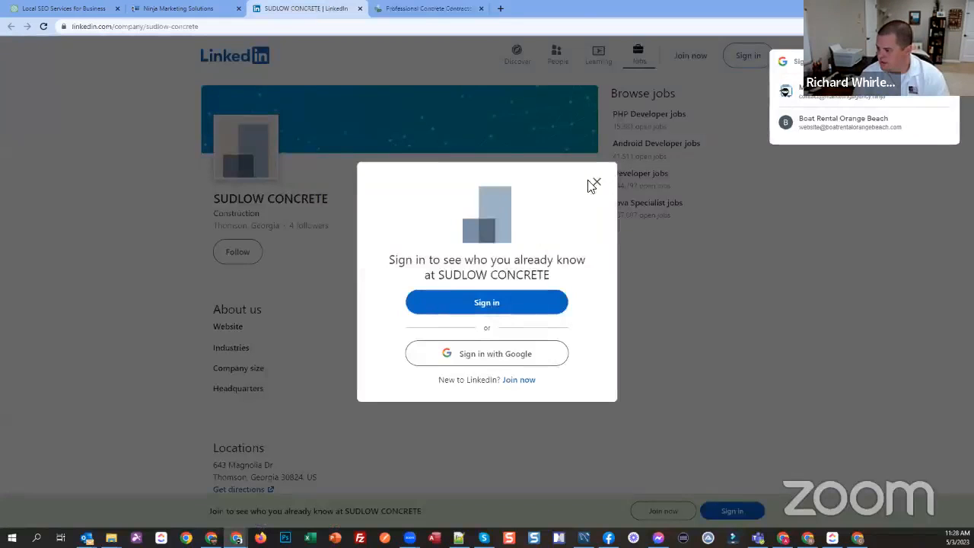
{"action": "left_click", "coordinate": [322, 236]}
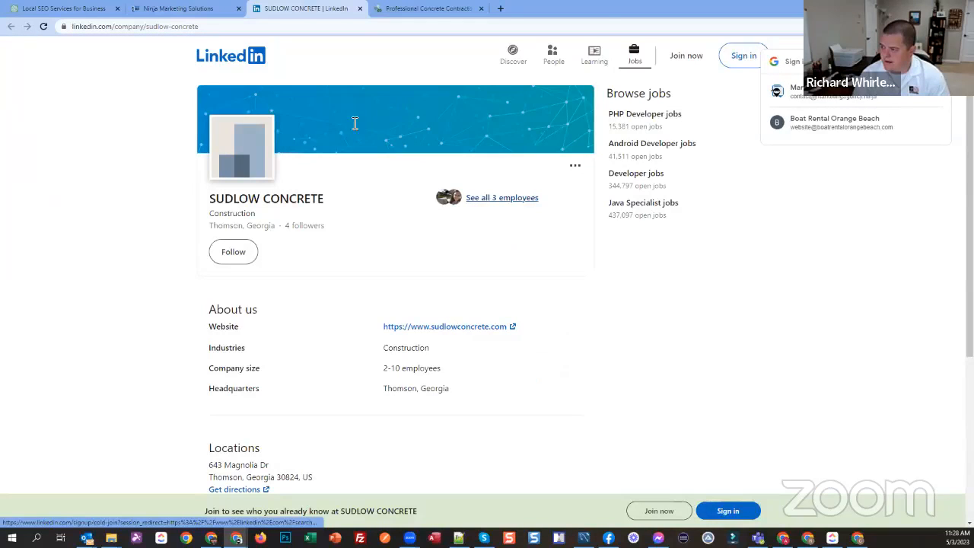
{"action": "key", "text": "ctrl+w"}
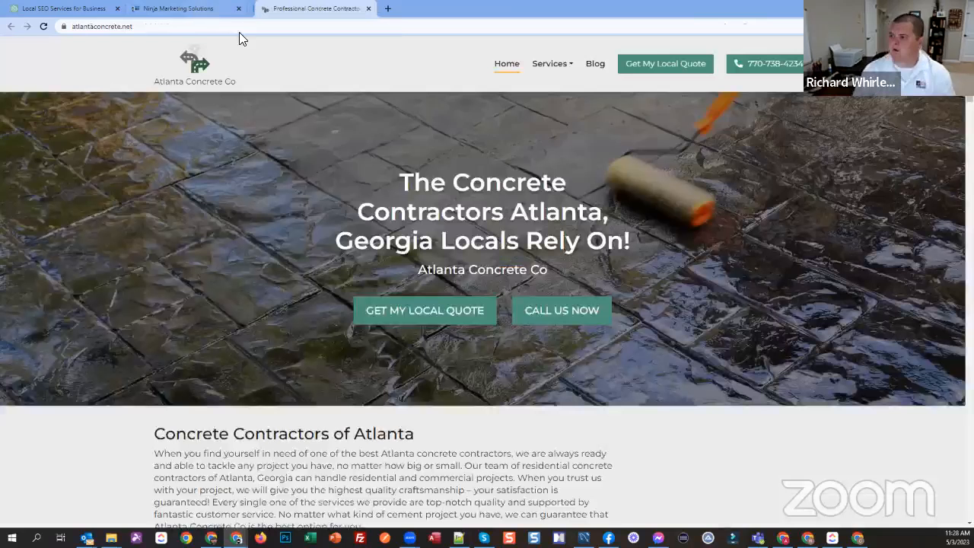
{"action": "key", "text": "ctrl+shift+Tab"}
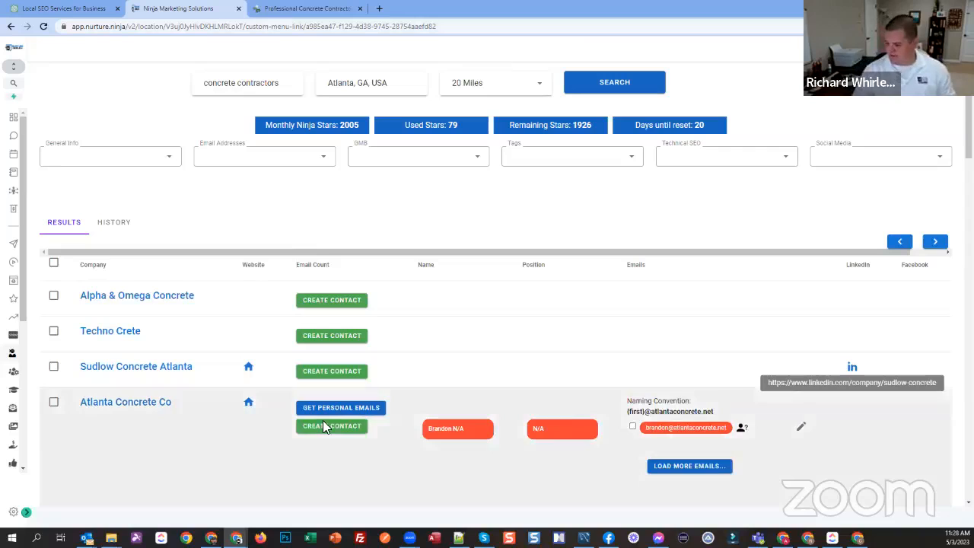
Step: Start a new contact for Atlanta Concrete Co and fill in the contact's first and last name
{"action": "left_click", "coordinate": [325, 424]}
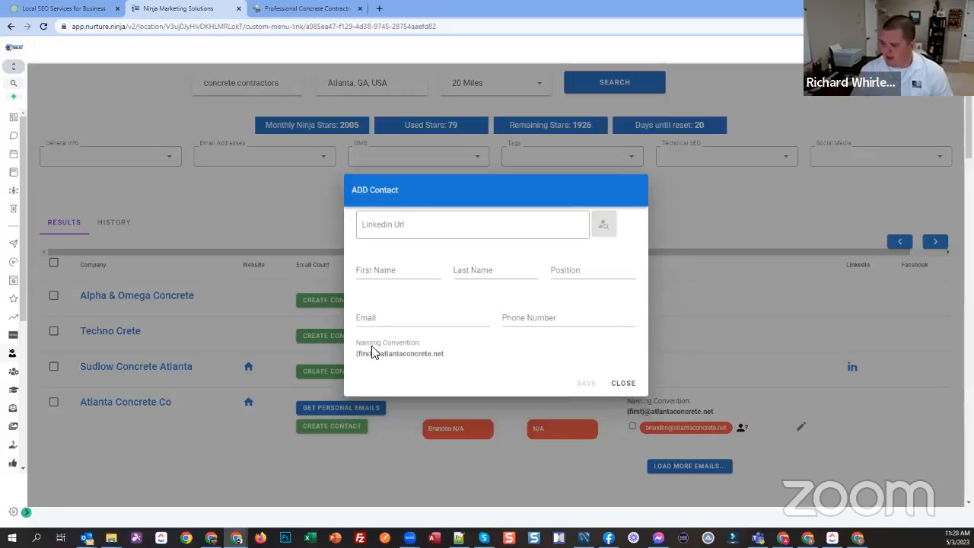
{"action": "left_click", "coordinate": [379, 276]}
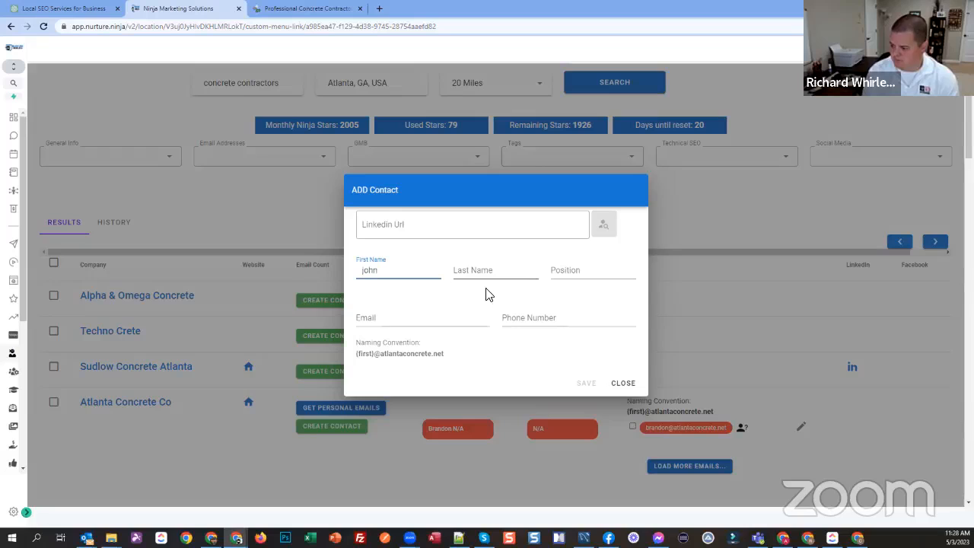
{"action": "type", "text": "J"}
{"action": "key", "text": "Tab"}
{"action": "type", "text": "D"}
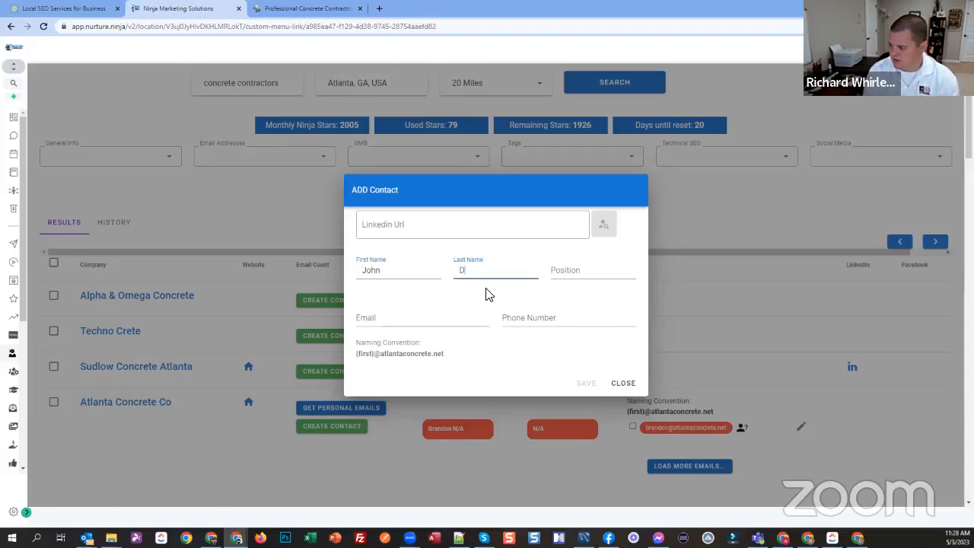
{"action": "type", "text": "oe"}
{"action": "key", "text": "Tab"}
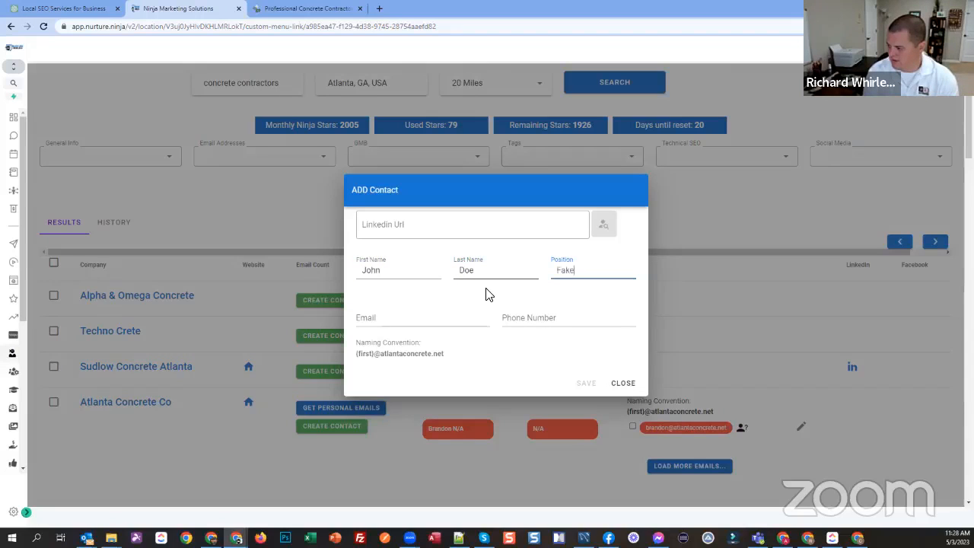
Step: Set the new contact's position to Fake Owner, fill in an email matching the company's naming convention, and save the contact
{"action": "type", "text": "Fake Owner"}
{"action": "key", "text": "Tab"}
{"action": "type", "text": "jo"}
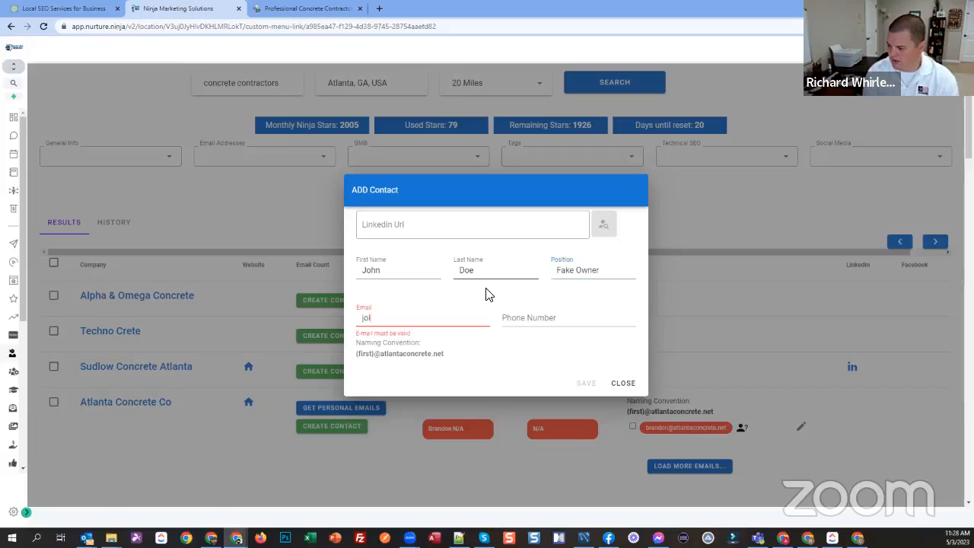
{"action": "type", "text": "hn@atalatn"}
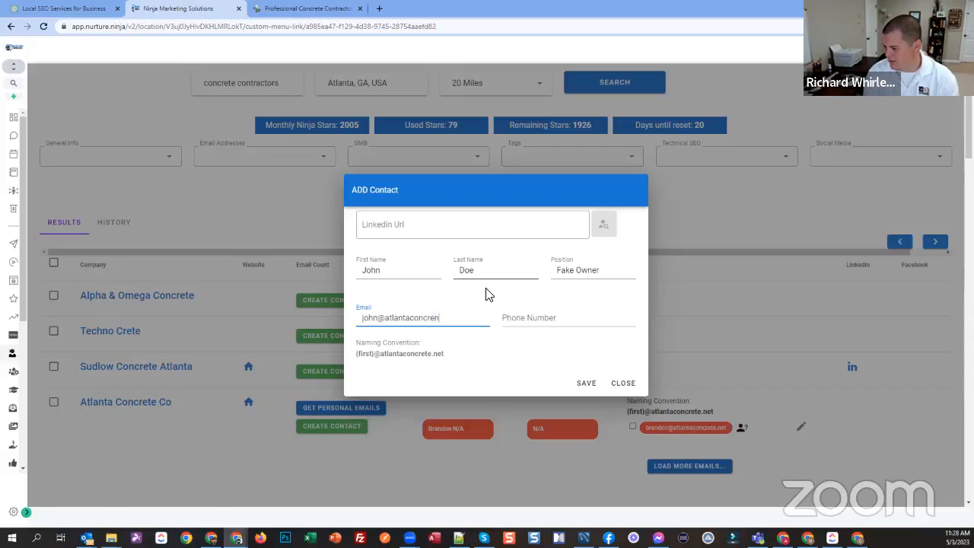
{"action": "left_click", "coordinate": [574, 382]}
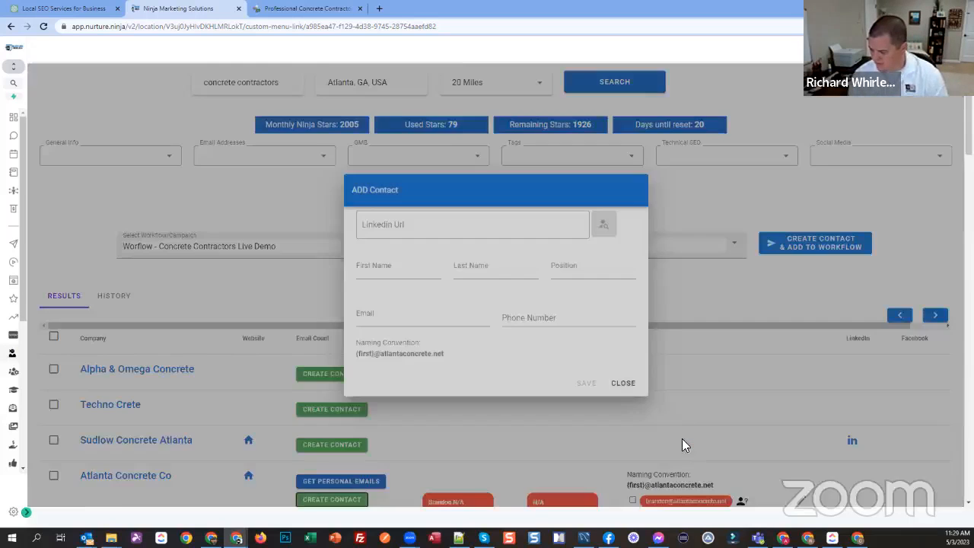
{"action": "scroll", "coordinate": [617, 443], "scroll_direction": "down", "scroll_amount": 2}
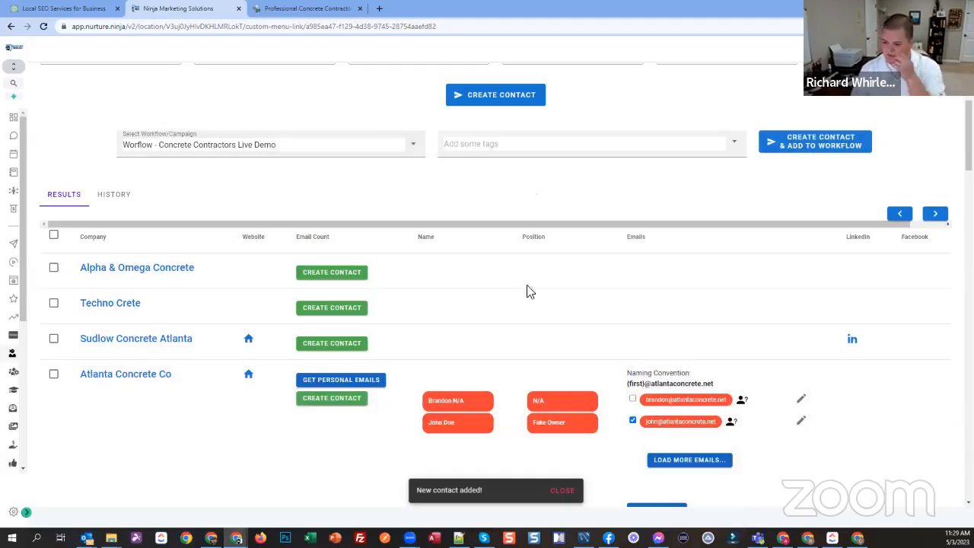
Step: Open the Concrete Contractors Live Demo workflow and review its cell phone branches, emails and waits
{"action": "left_click", "coordinate": [26, 512]}
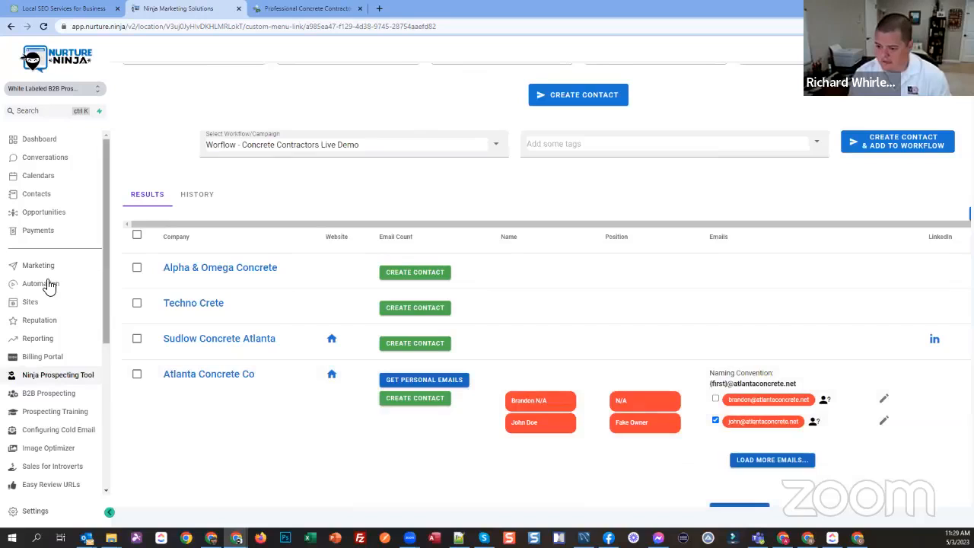
{"action": "left_click", "coordinate": [50, 286]}
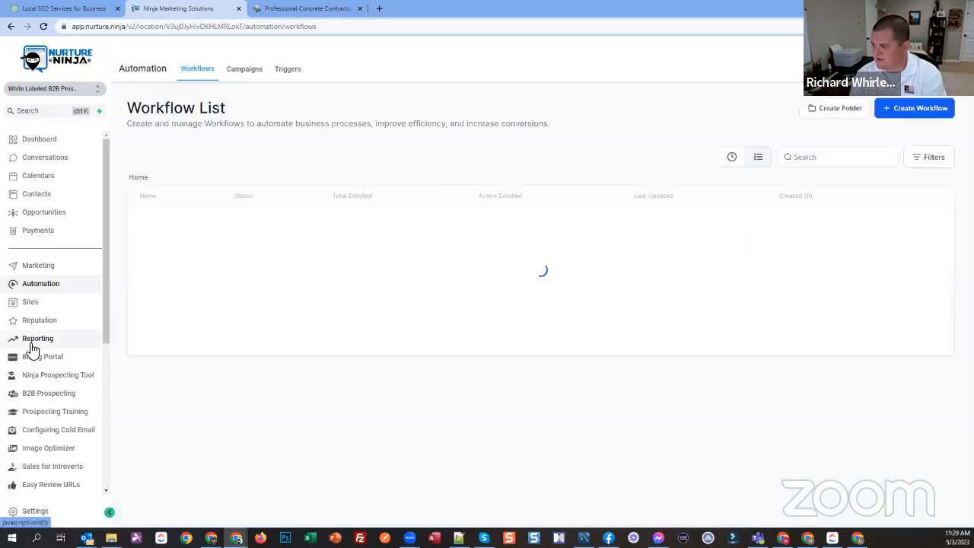
{"action": "left_click", "coordinate": [191, 295]}
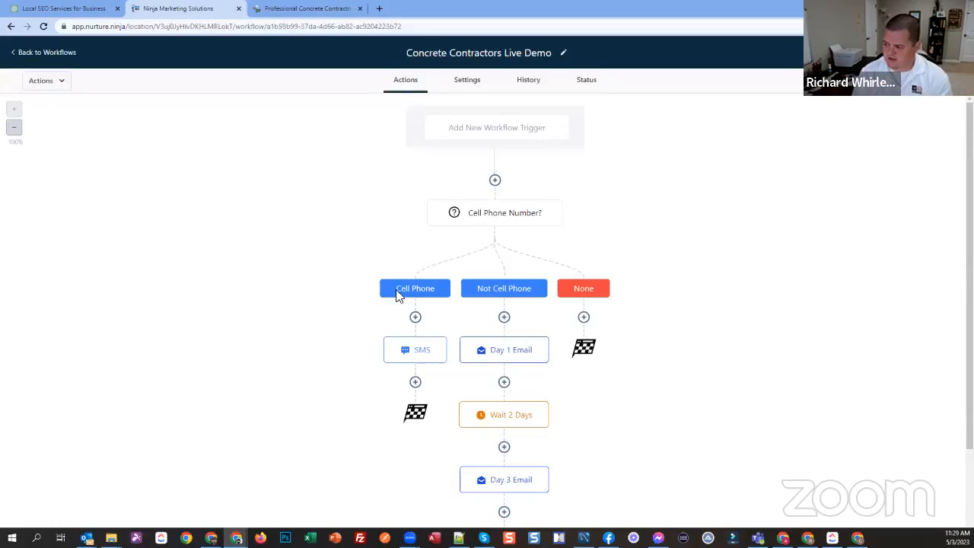
{"action": "scroll", "coordinate": [487, 209], "scroll_direction": "down", "scroll_amount": 1}
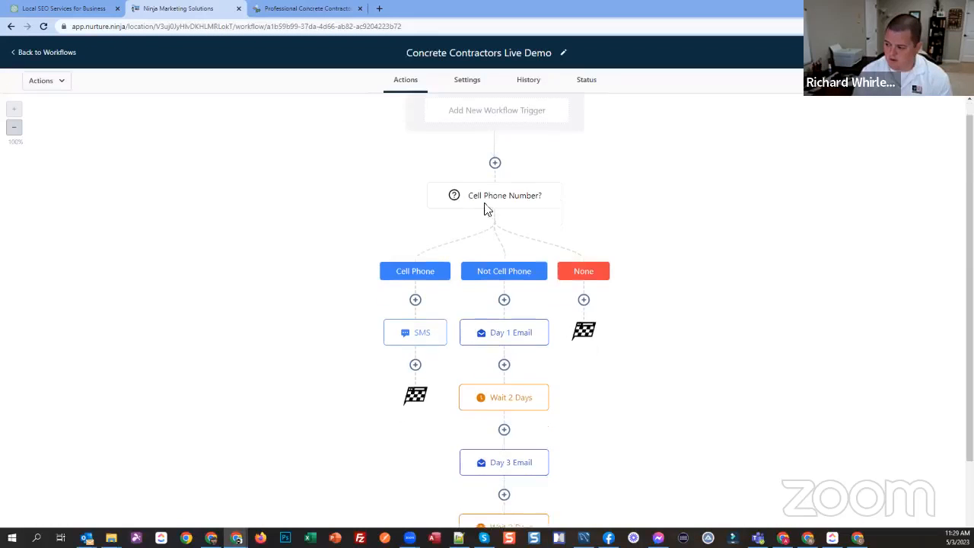
{"action": "scroll", "coordinate": [487, 209], "scroll_direction": "down", "scroll_amount": 1}
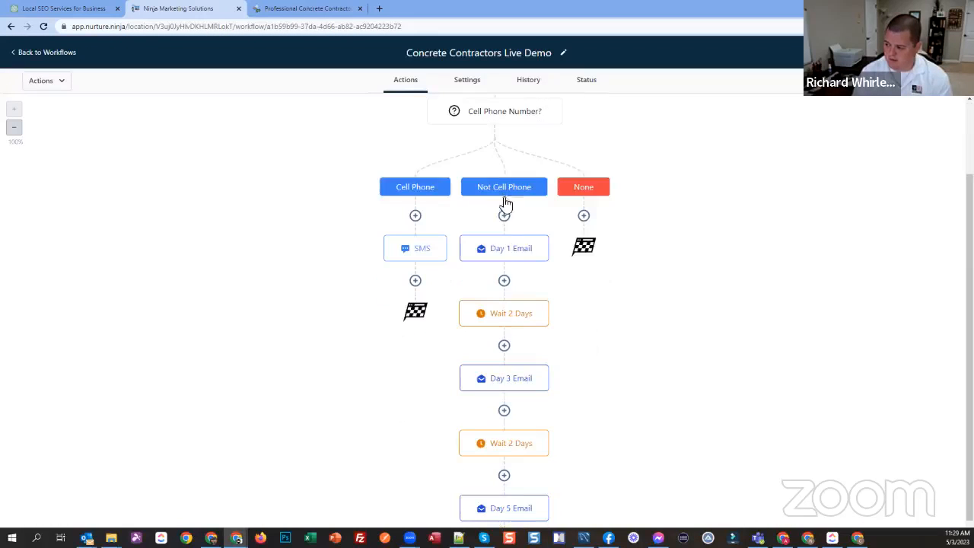
{"action": "left_click", "coordinate": [500, 449]}
{"action": "left_click", "coordinate": [493, 348]}
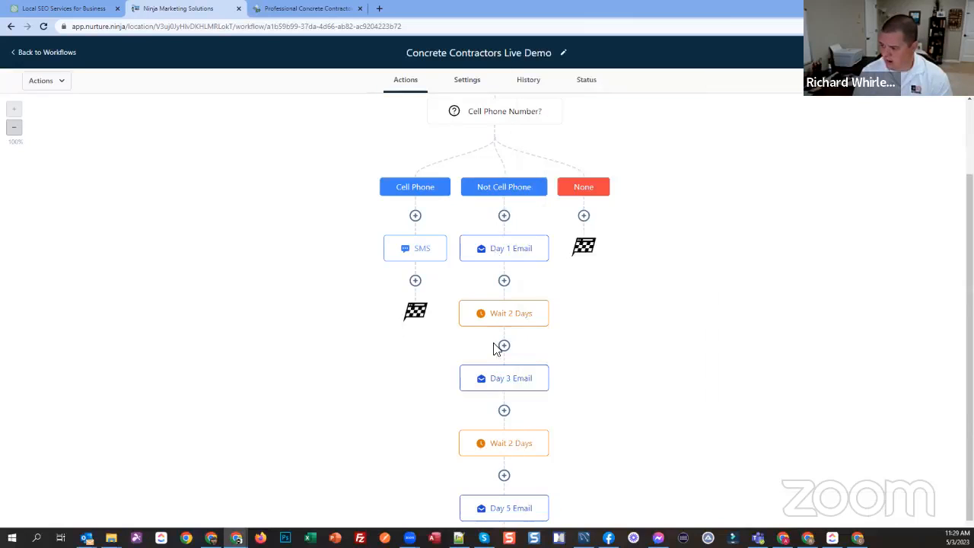
{"action": "scroll", "coordinate": [267, 200], "scroll_direction": "up", "scroll_amount": 3}
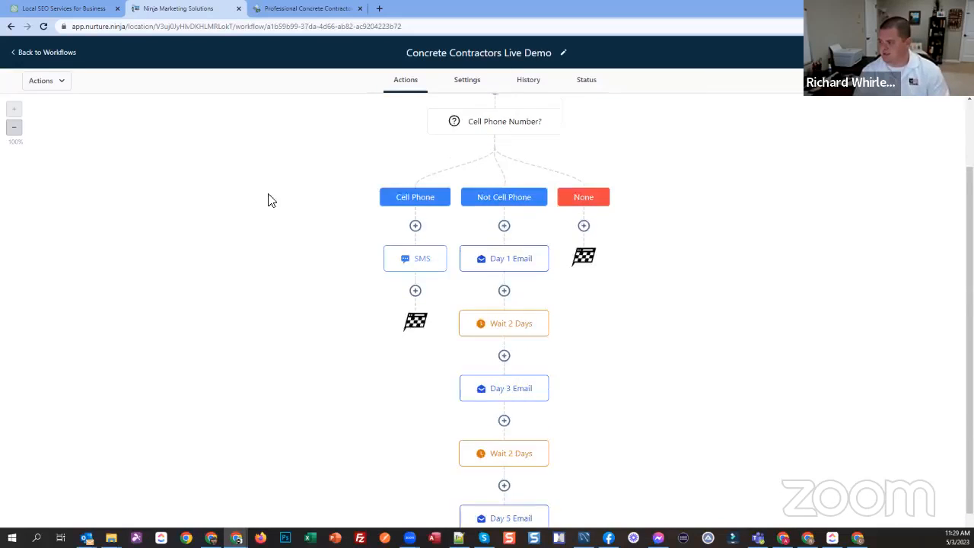
Step: Leave the workflow, open the B2B Prospecting tool and view its GMB column options
{"action": "left_click", "coordinate": [43, 55]}
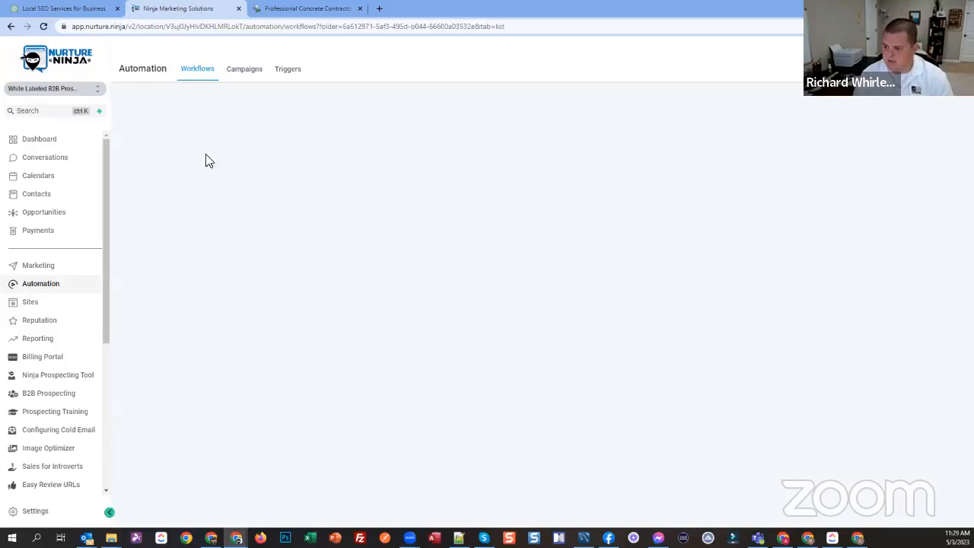
{"action": "left_click", "coordinate": [58, 375]}
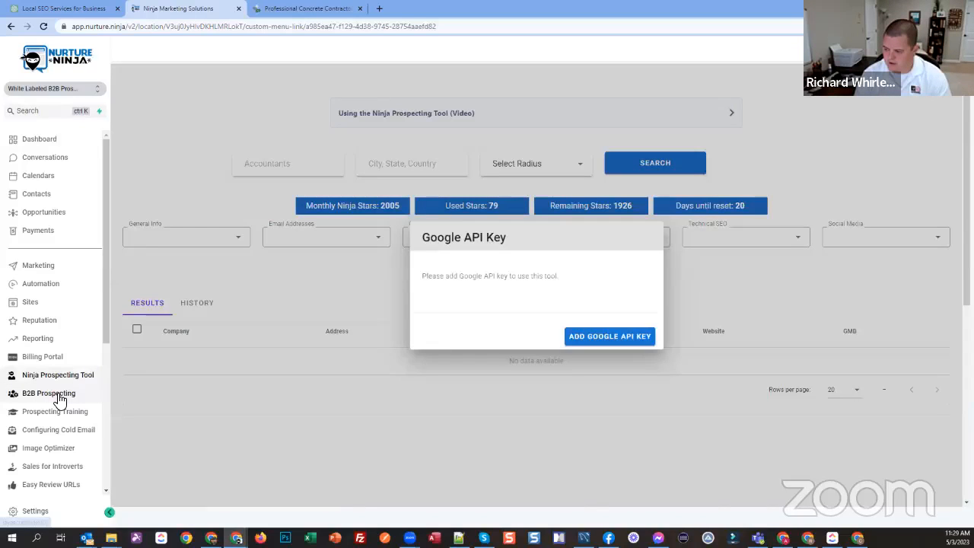
{"action": "left_click", "coordinate": [58, 395]}
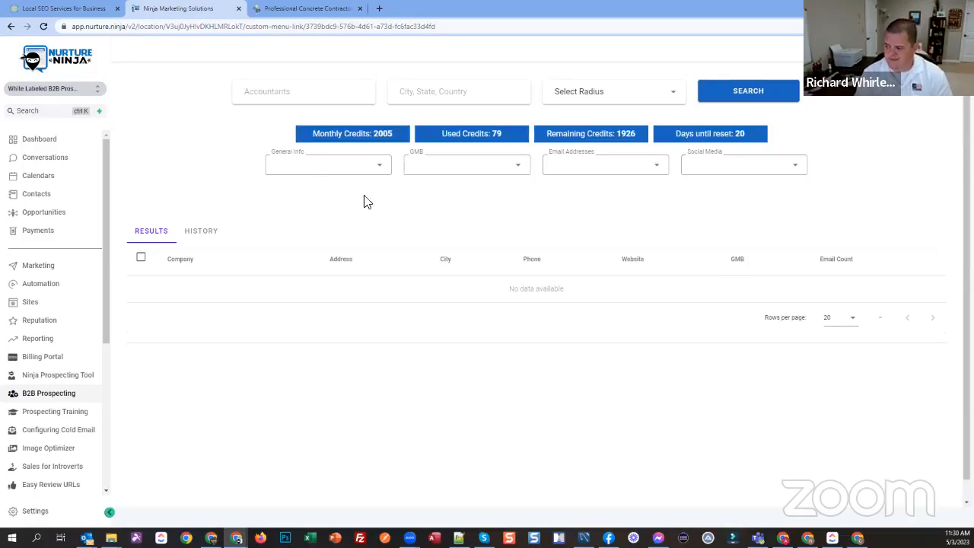
{"action": "left_click", "coordinate": [491, 167]}
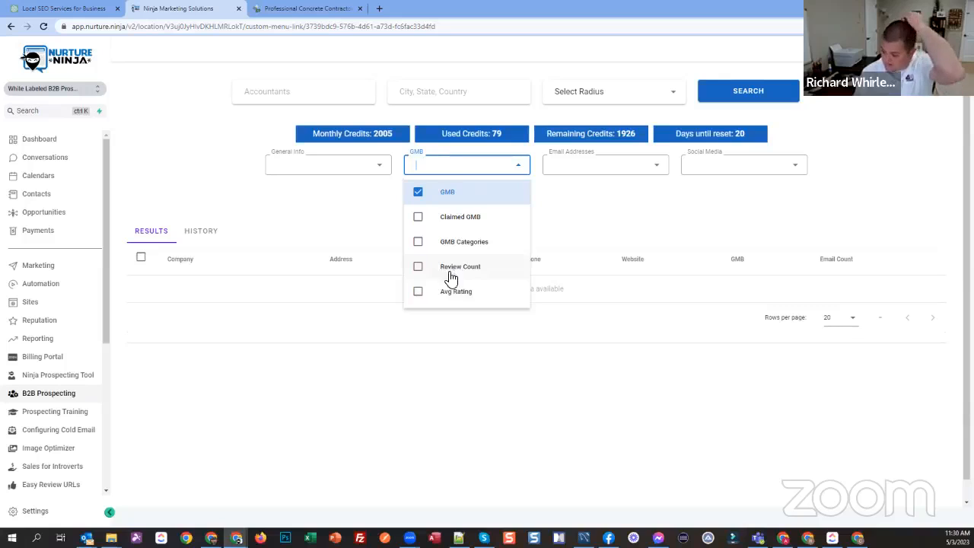
Step: Search for accountants in Atlanta, GA, USA within a 20-mile radius
{"action": "left_click", "coordinate": [321, 101]}
{"action": "type", "text": "Account"}
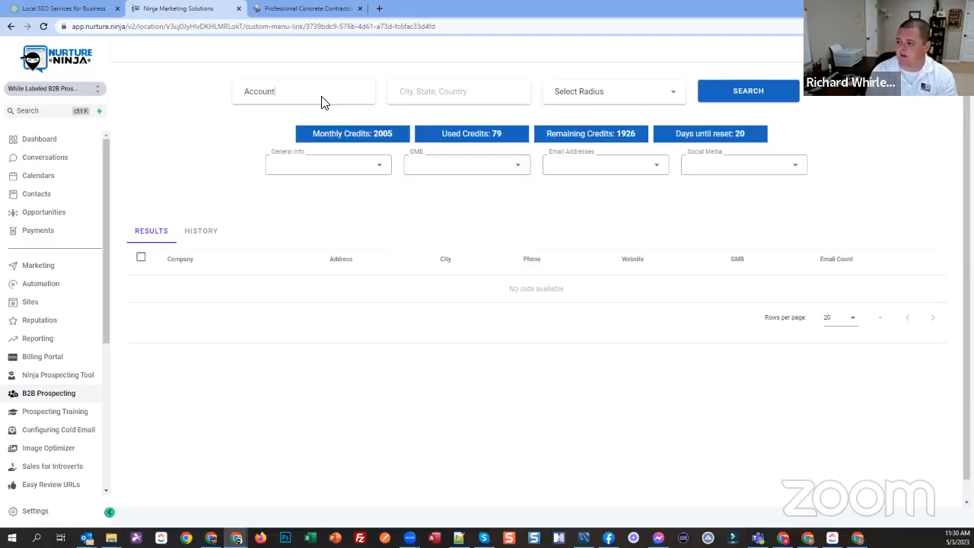
{"action": "type", "text": "ants"}
{"action": "key", "text": "Home"}
{"action": "key", "text": "Delete"}
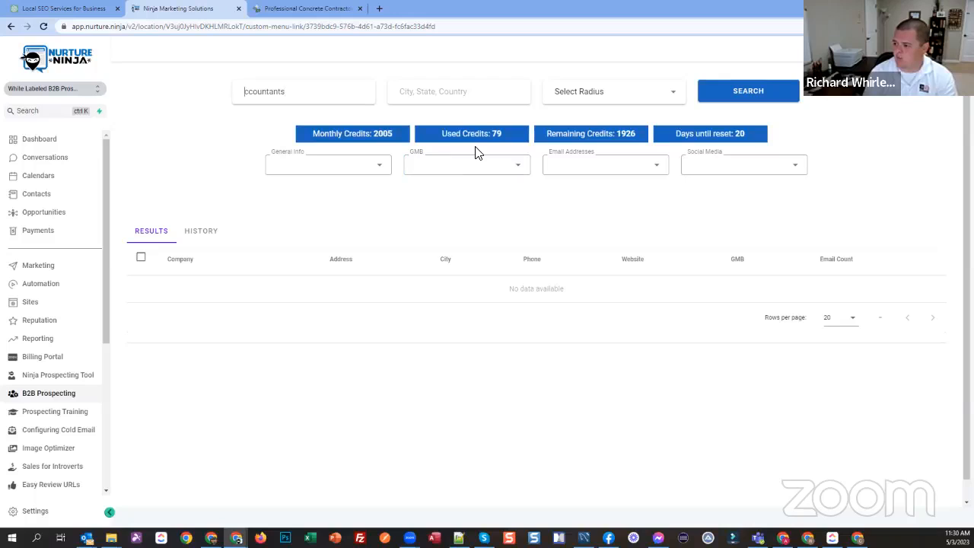
{"action": "key", "text": "Tab"}
{"action": "type", "text": "atlanta"}
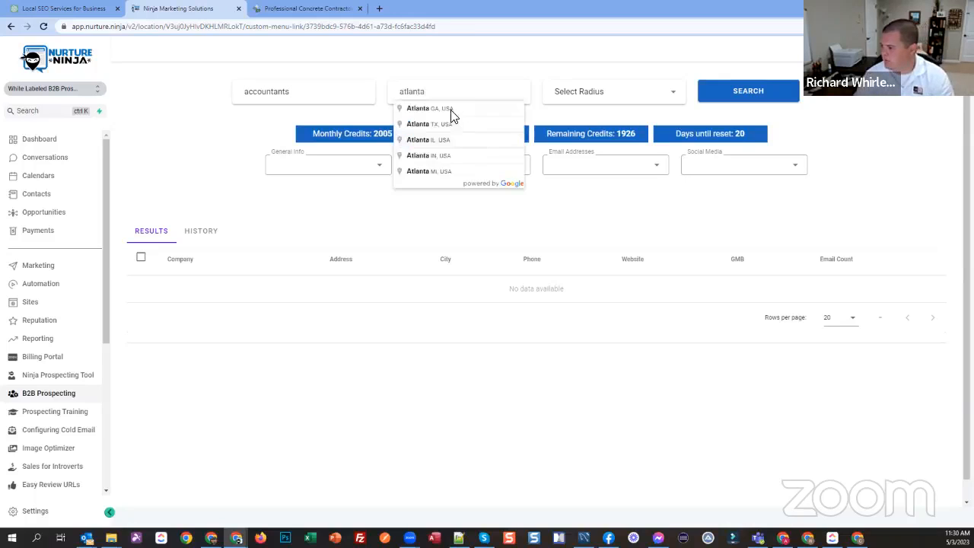
{"action": "left_click", "coordinate": [452, 110]}
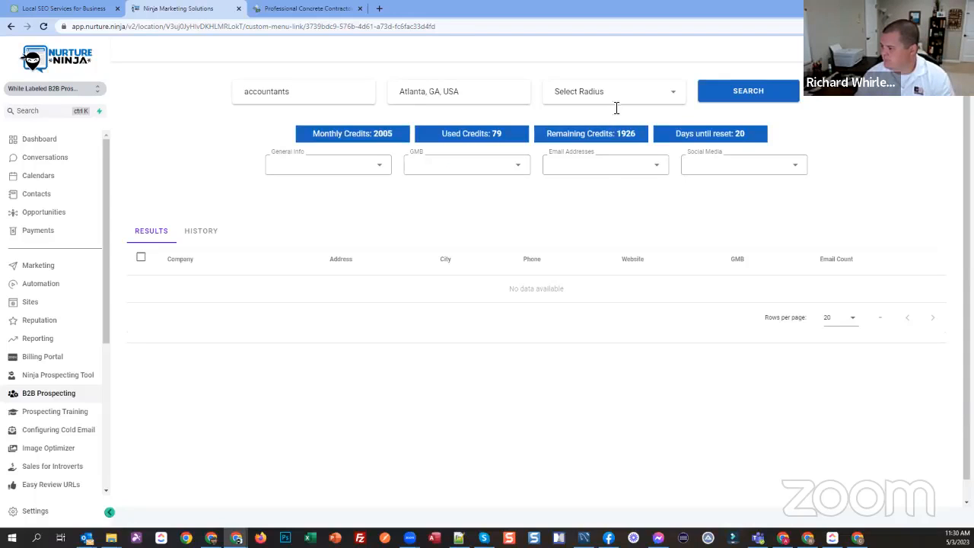
{"action": "left_click", "coordinate": [617, 103]}
{"action": "left_click", "coordinate": [570, 218]}
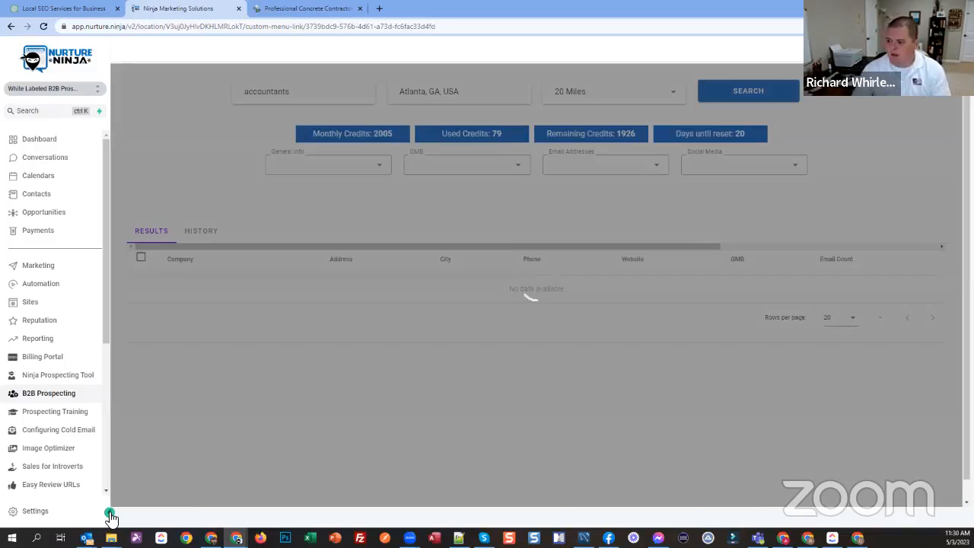
Step: Collapse the navigation sidebar and look through the list of Atlanta accounting firms
{"action": "left_click", "coordinate": [110, 513]}
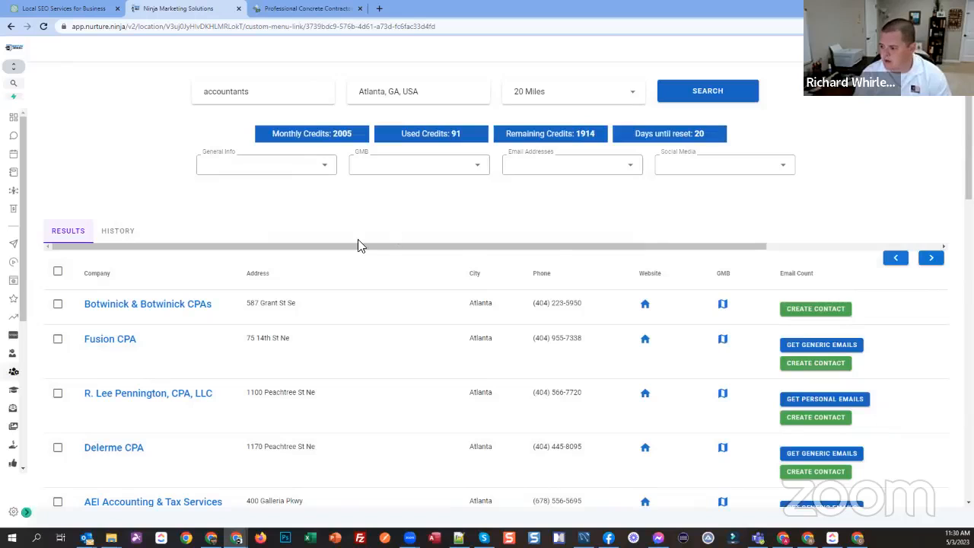
{"action": "scroll", "coordinate": [463, 326], "scroll_direction": "down", "scroll_amount": 9}
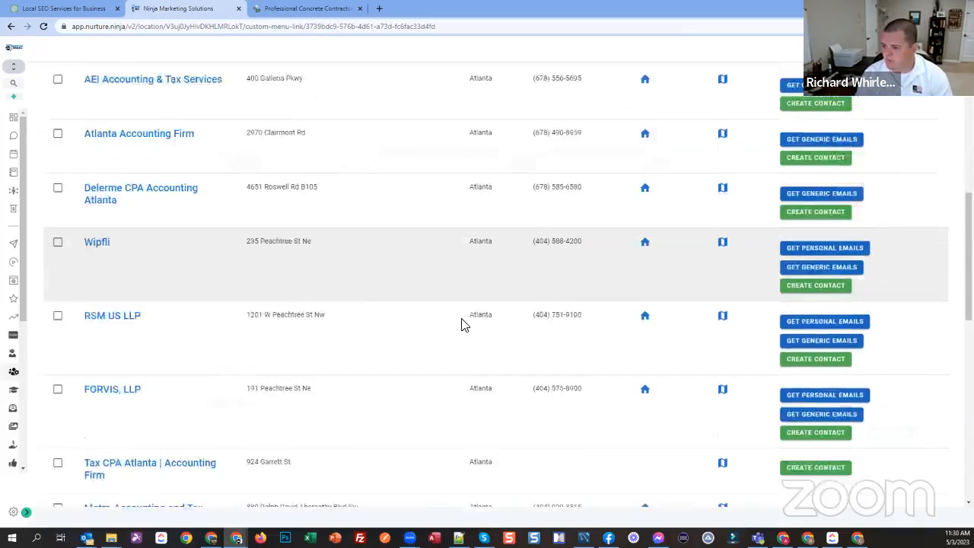
{"action": "scroll", "coordinate": [463, 324], "scroll_direction": "down", "scroll_amount": 5}
{"action": "left_click", "coordinate": [499, 464]}
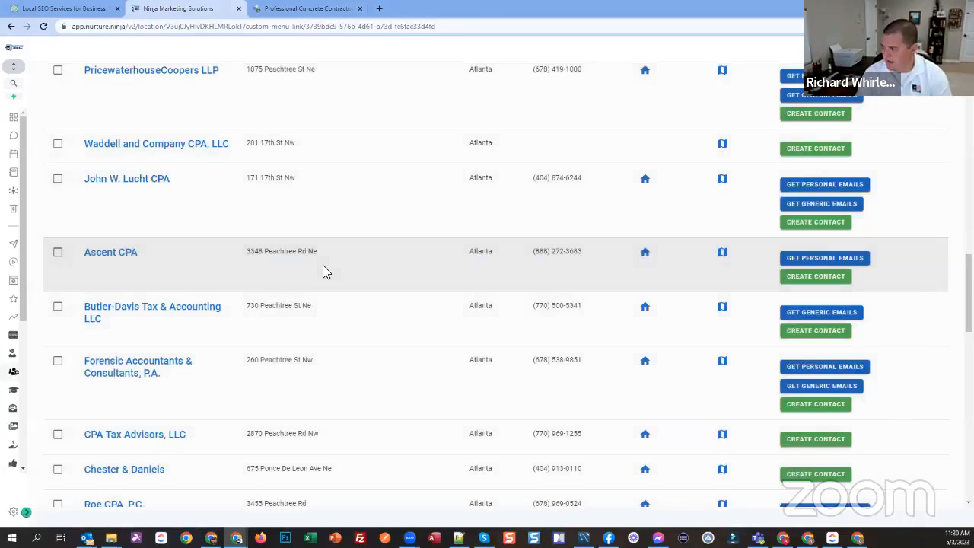
{"action": "scroll", "coordinate": [310, 275], "scroll_direction": "down", "scroll_amount": 2}
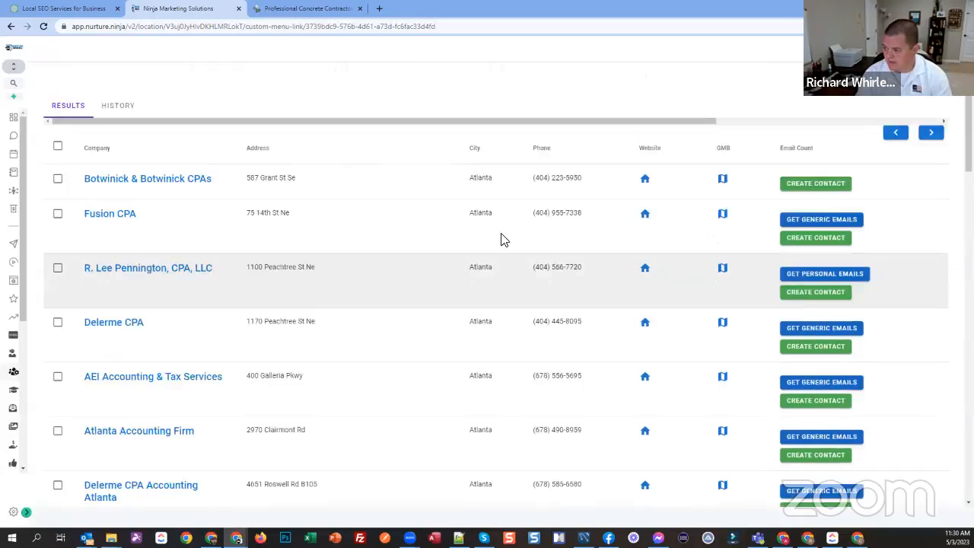
Step: Remove the address and city columns from the accountant results and get the personal emails for Wipfli
{"action": "scroll", "coordinate": [161, 179], "scroll_direction": "up", "scroll_amount": 2}
{"action": "left_click", "coordinate": [251, 137]}
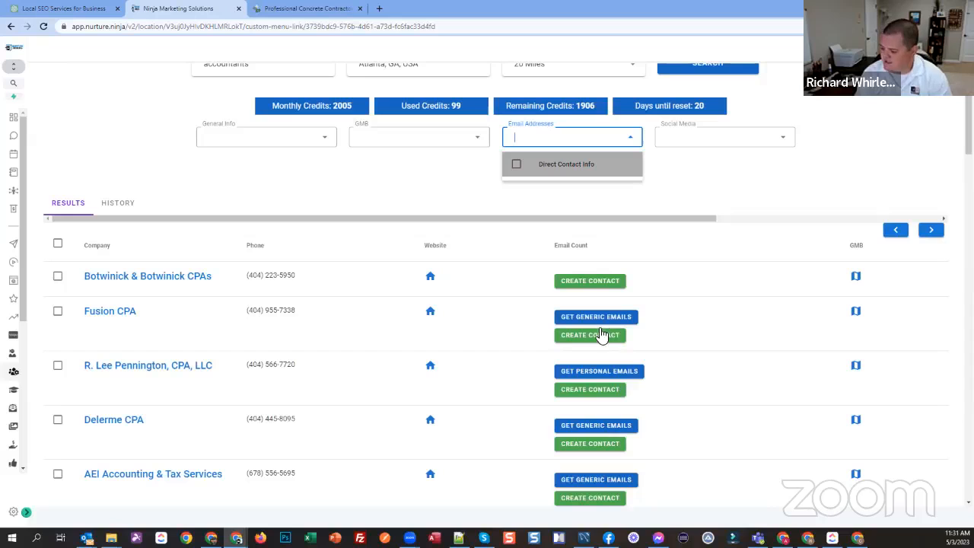
{"action": "scroll", "coordinate": [608, 279], "scroll_direction": "down", "scroll_amount": 4}
{"action": "scroll", "coordinate": [591, 337], "scroll_direction": "down", "scroll_amount": 1}
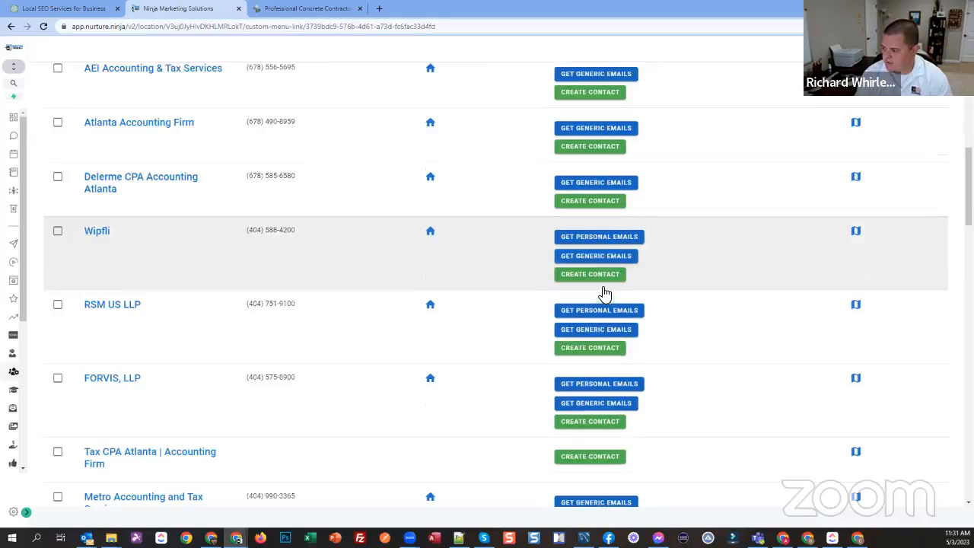
{"action": "left_click", "coordinate": [605, 240]}
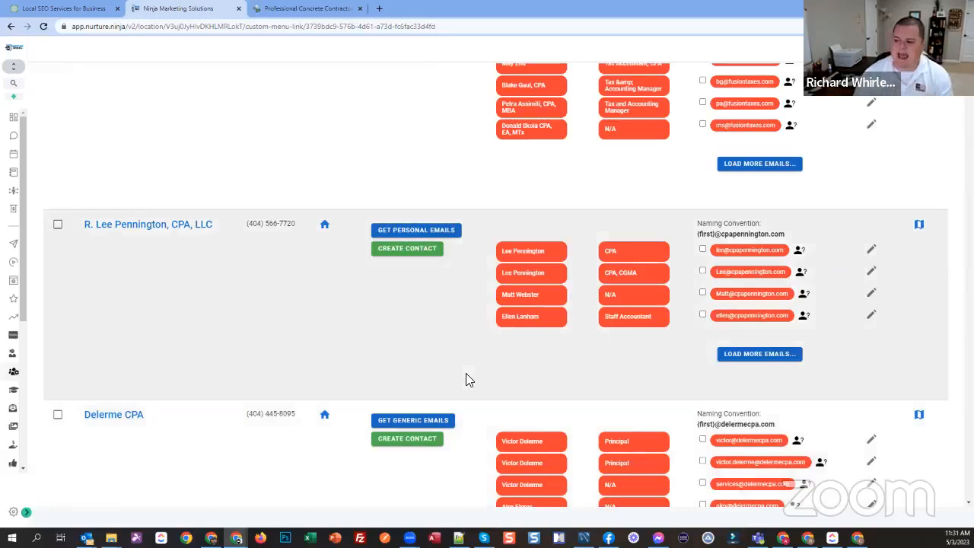
Step: Look through the contact names, positions and email addresses listed for the first few accounting firms
{"action": "scroll", "coordinate": [467, 377], "scroll_direction": "down", "scroll_amount": 1}
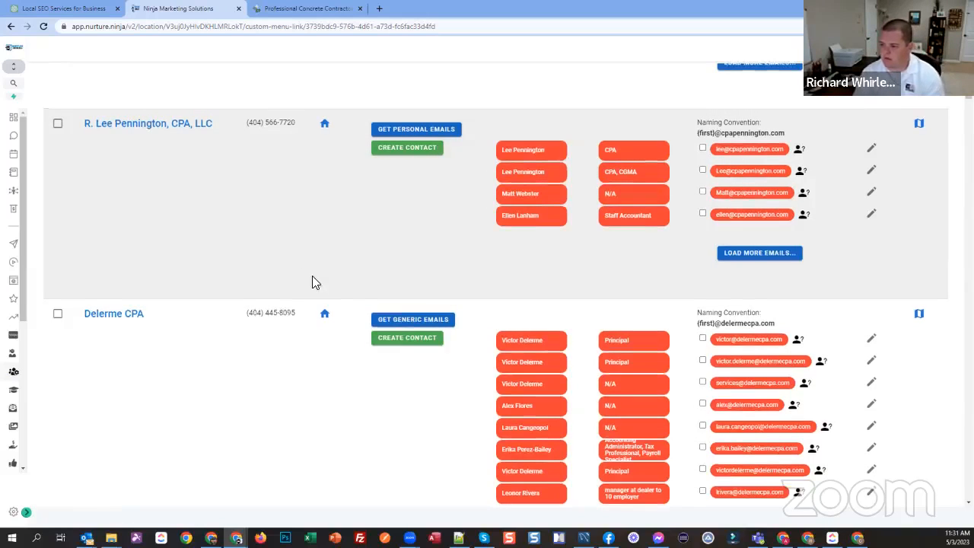
{"action": "scroll", "coordinate": [426, 323], "scroll_direction": "up", "scroll_amount": 2}
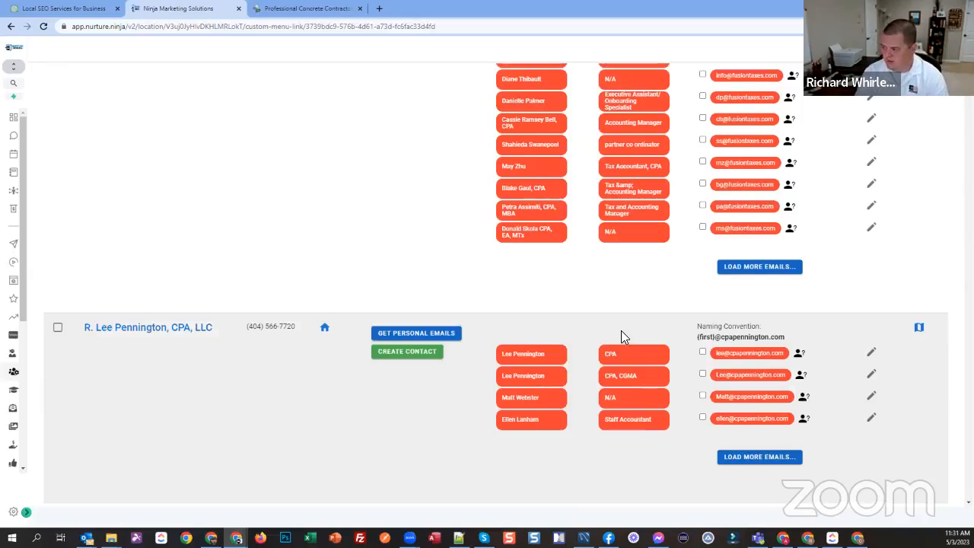
{"action": "scroll", "coordinate": [621, 330], "scroll_direction": "up", "scroll_amount": 2}
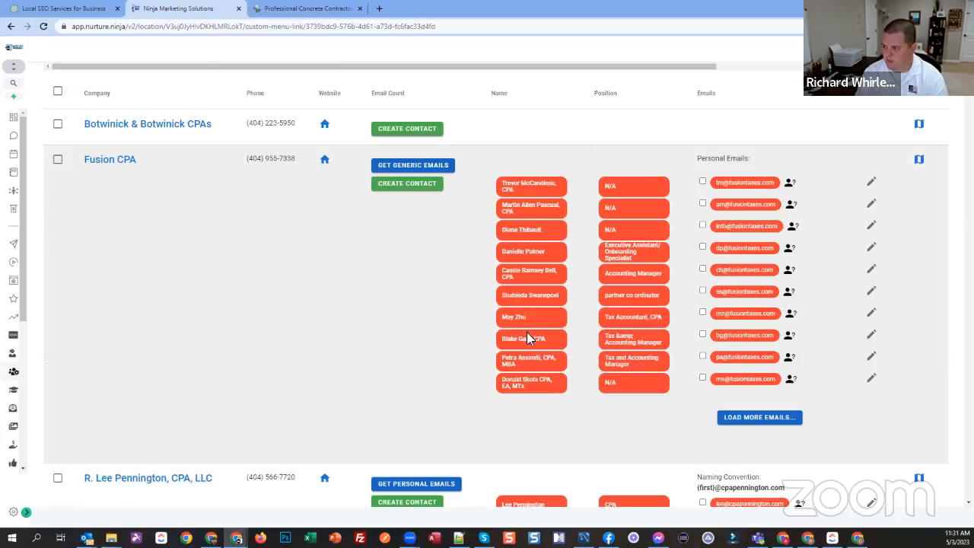
{"action": "scroll", "coordinate": [519, 339], "scroll_direction": "up", "scroll_amount": 1}
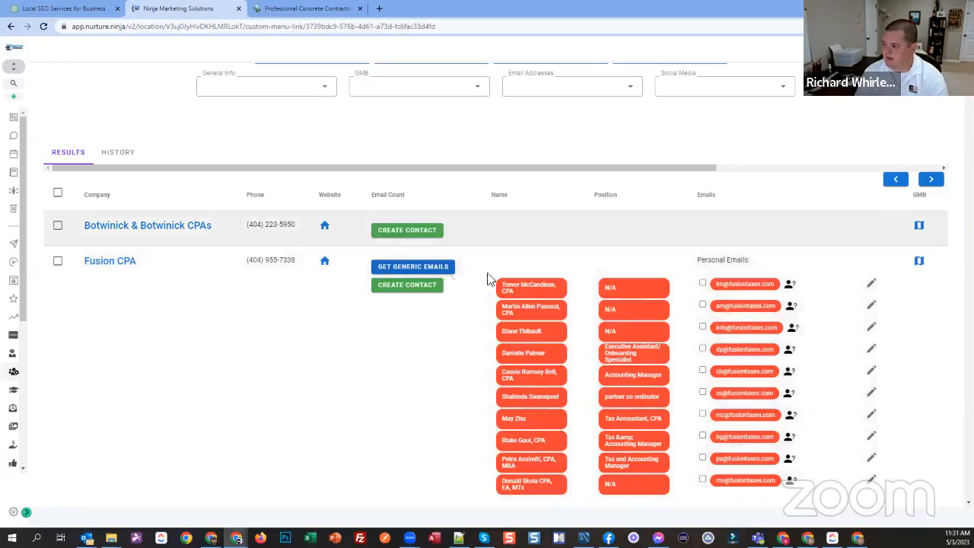
Step: Select one employee's email at Fusion CPA and choose the Reputation Mgmt Cold Email workflow for it
{"action": "scroll", "coordinate": [438, 273], "scroll_direction": "up", "scroll_amount": 1}
{"action": "scroll", "coordinate": [438, 282], "scroll_direction": "up", "scroll_amount": 1}
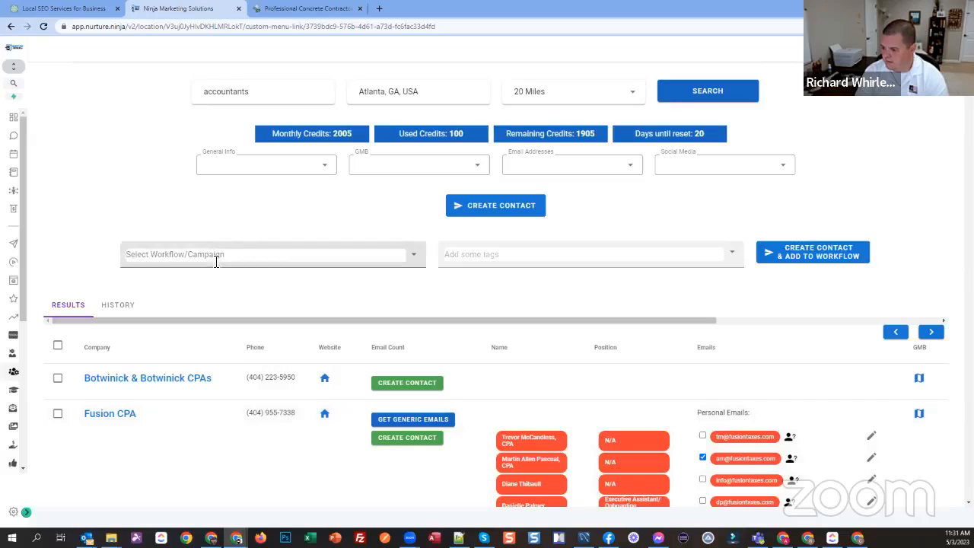
{"action": "left_click", "coordinate": [245, 258]}
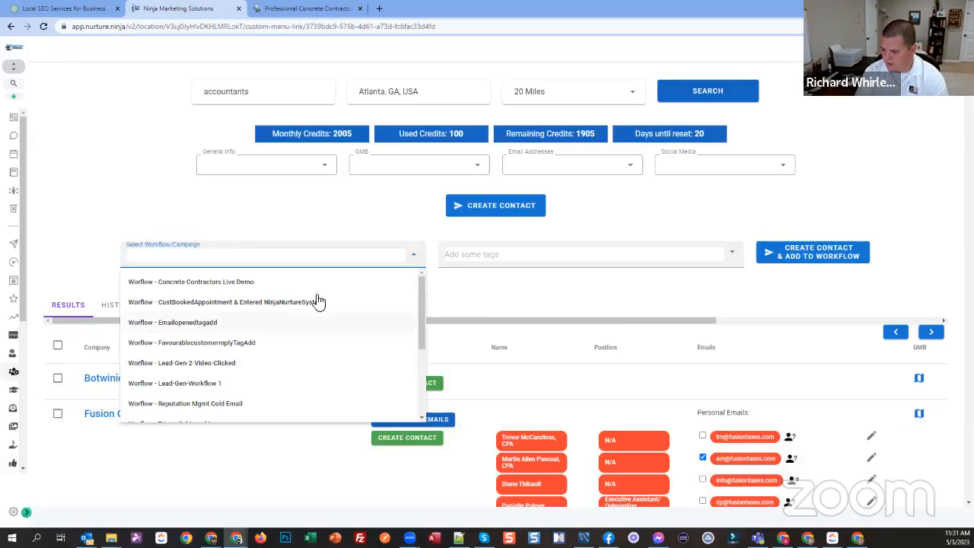
{"action": "scroll", "coordinate": [262, 368], "scroll_direction": "down", "scroll_amount": 1}
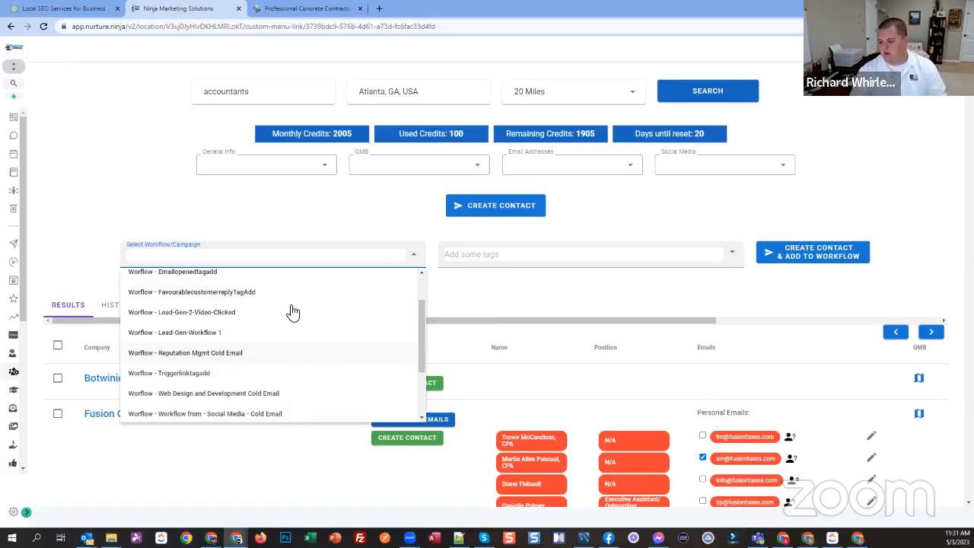
{"action": "left_click", "coordinate": [196, 353]}
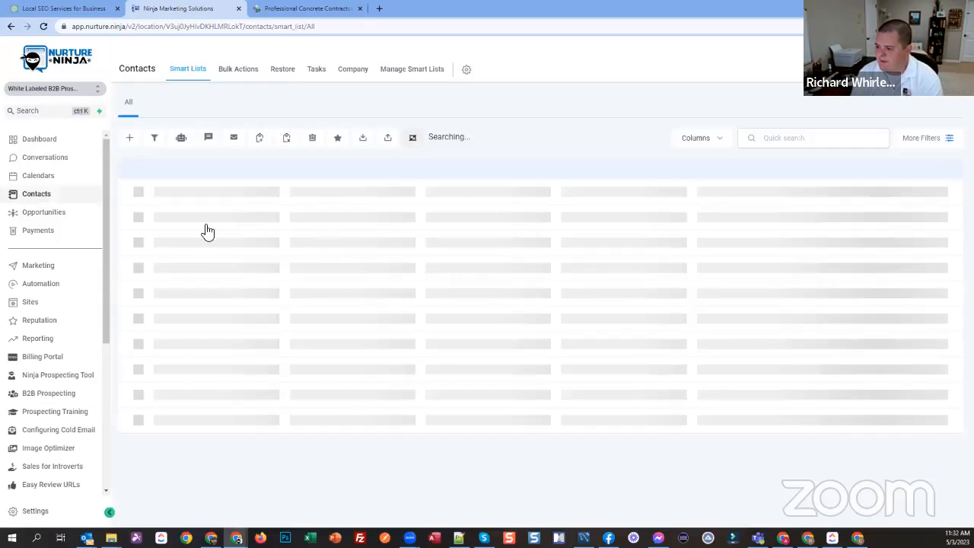
Step: From the contacts list, open an imported concrete contractors contact and review its contact details, position and niche
{"action": "left_click", "coordinate": [298, 311]}
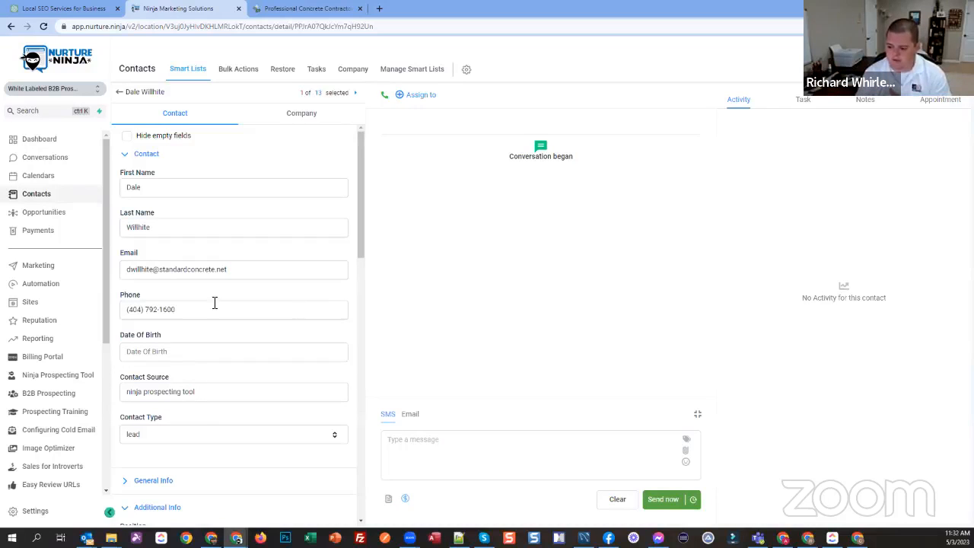
{"action": "scroll", "coordinate": [192, 412], "scroll_direction": "down", "scroll_amount": 2}
{"action": "scroll", "coordinate": [195, 402], "scroll_direction": "down", "scroll_amount": 3}
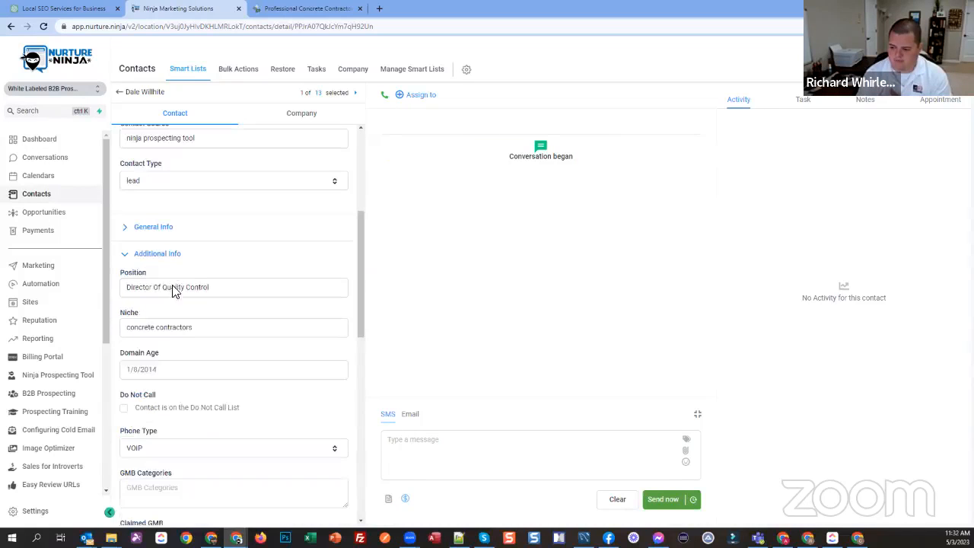
{"action": "scroll", "coordinate": [176, 286], "scroll_direction": "down", "scroll_amount": 1}
{"action": "triple_click", "coordinate": [223, 281]}
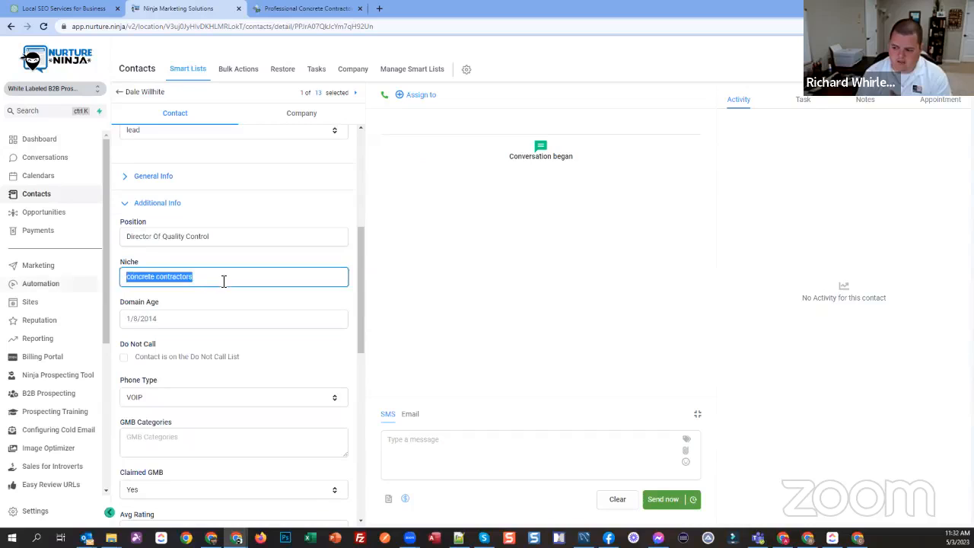
{"action": "left_click", "coordinate": [192, 287]}
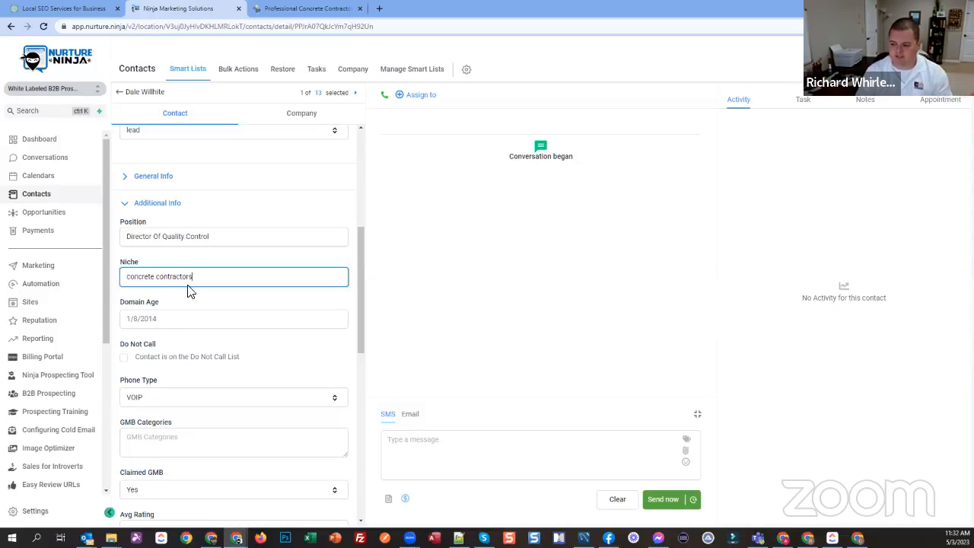
Step: Review the contact's additional info, from domain age, phone type and GMB data to page speed, SSL and mail configuration
{"action": "scroll", "coordinate": [137, 235], "scroll_direction": "down", "scroll_amount": 2}
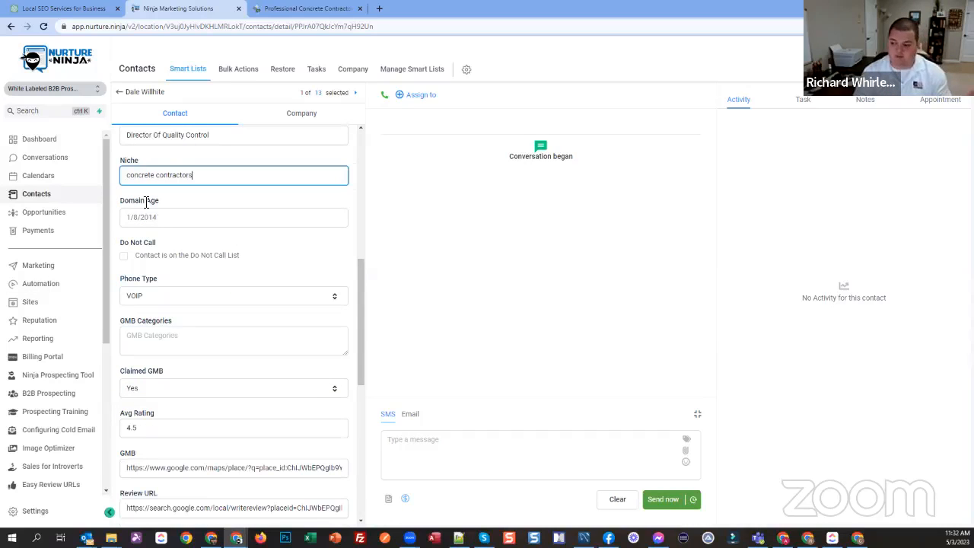
{"action": "left_click", "coordinate": [226, 219]}
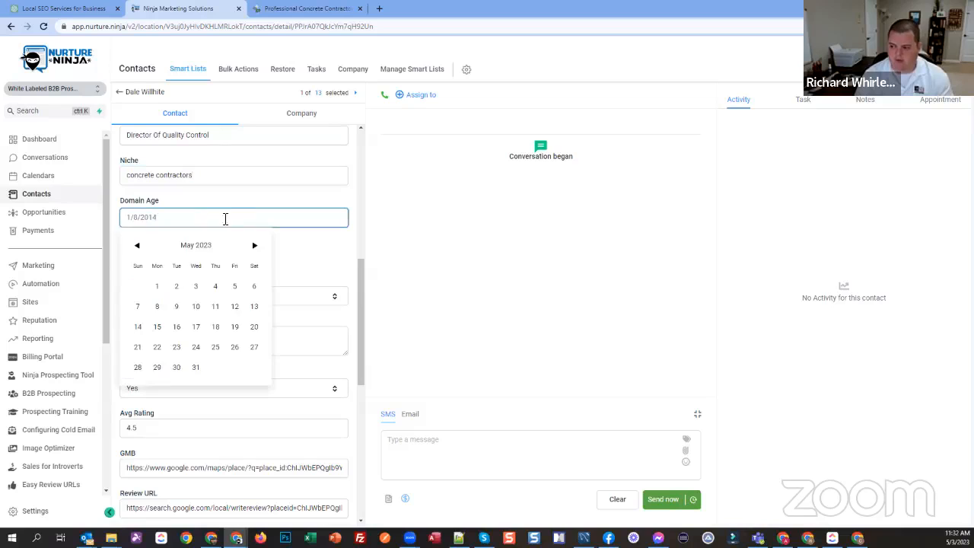
{"action": "left_click", "coordinate": [225, 199]}
{"action": "scroll", "coordinate": [139, 251], "scroll_direction": "down", "scroll_amount": 1}
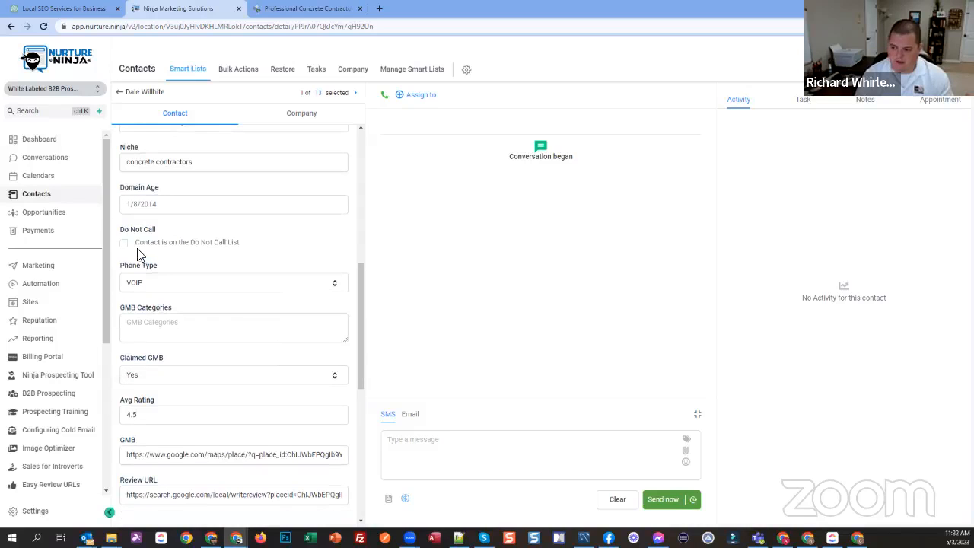
{"action": "scroll", "coordinate": [156, 265], "scroll_direction": "down", "scroll_amount": 3}
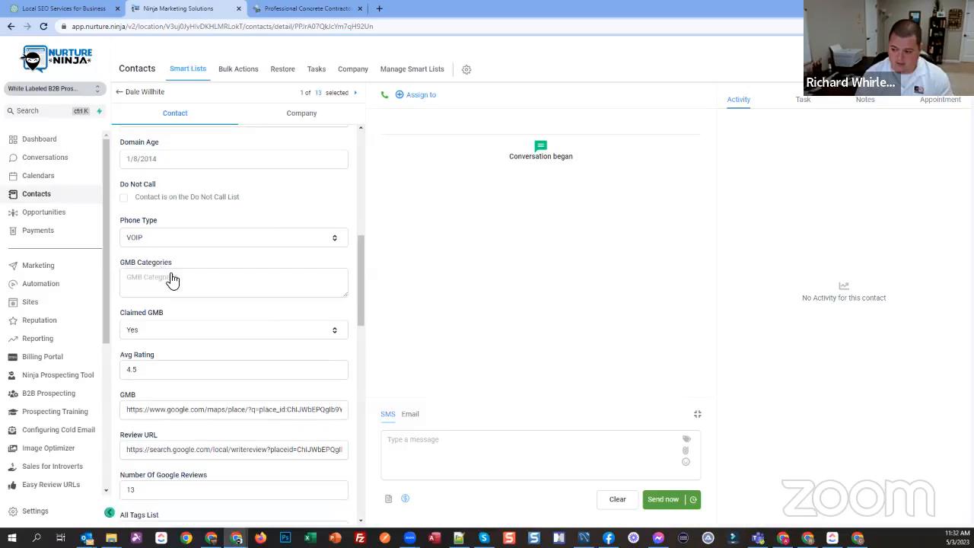
{"action": "scroll", "coordinate": [141, 191], "scroll_direction": "down", "scroll_amount": 1}
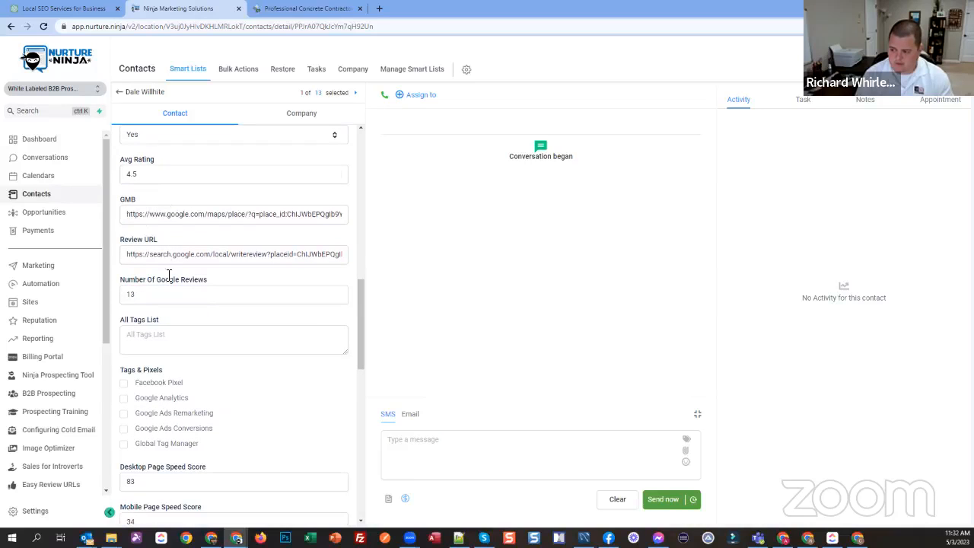
{"action": "scroll", "coordinate": [179, 361], "scroll_direction": "down", "scroll_amount": 3}
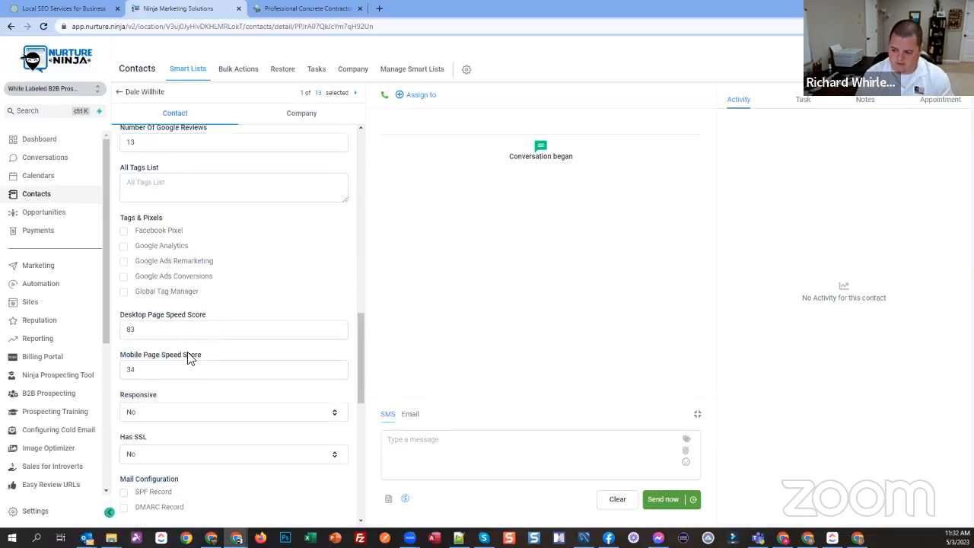
{"action": "scroll", "coordinate": [189, 358], "scroll_direction": "down", "scroll_amount": 2}
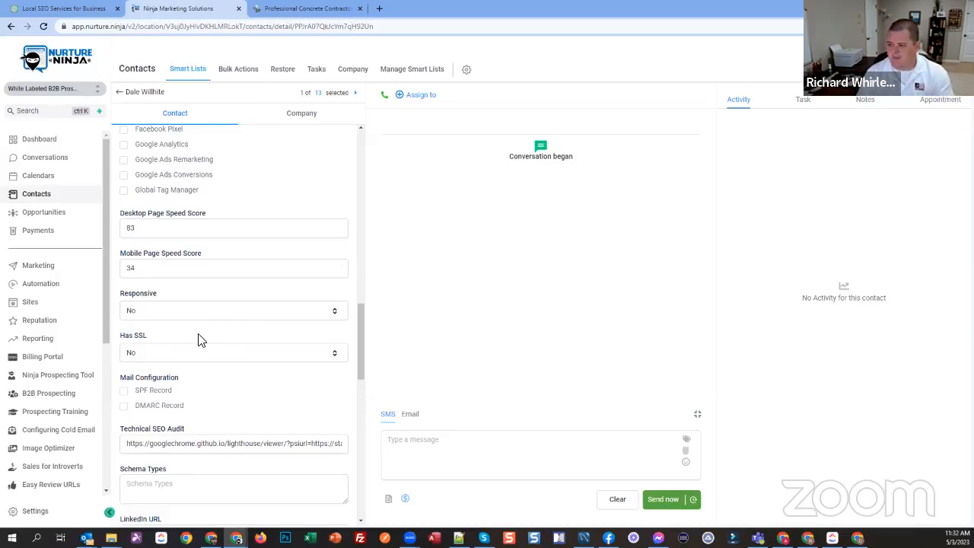
Step: Open Automation in a new browser tab and recheck the basic and additional details on the contact record
{"action": "right_click", "coordinate": [58, 284]}
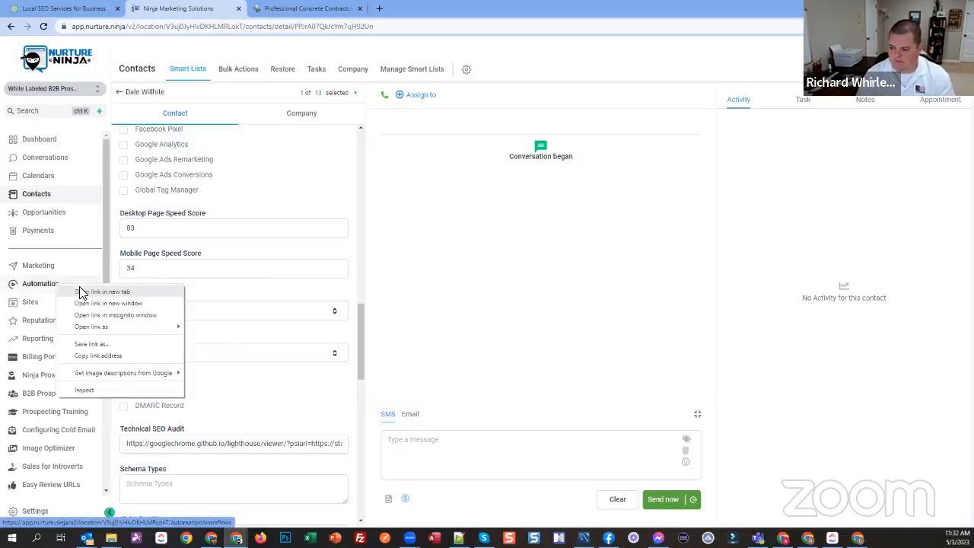
{"action": "left_click", "coordinate": [81, 289]}
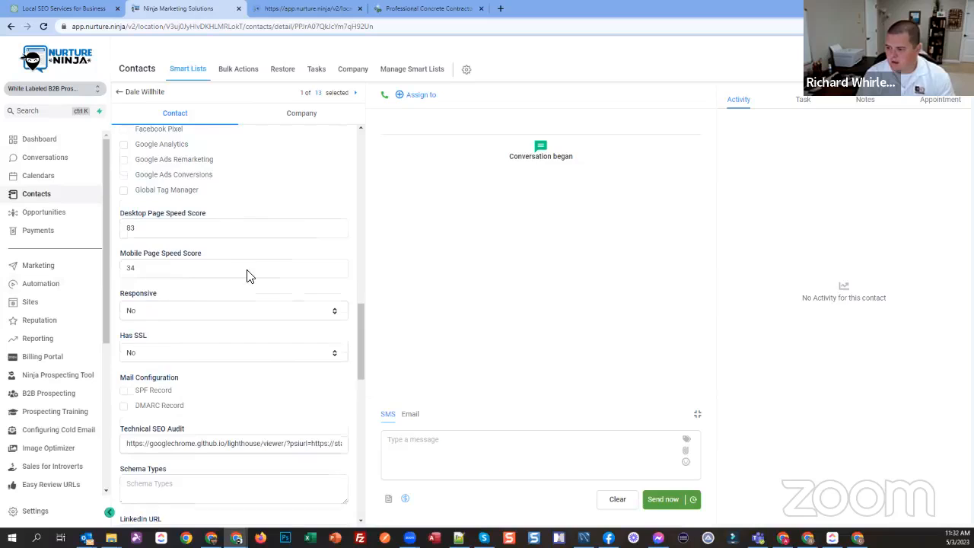
{"action": "scroll", "coordinate": [249, 279], "scroll_direction": "up", "scroll_amount": 3}
{"action": "scroll", "coordinate": [249, 287], "scroll_direction": "up", "scroll_amount": 7}
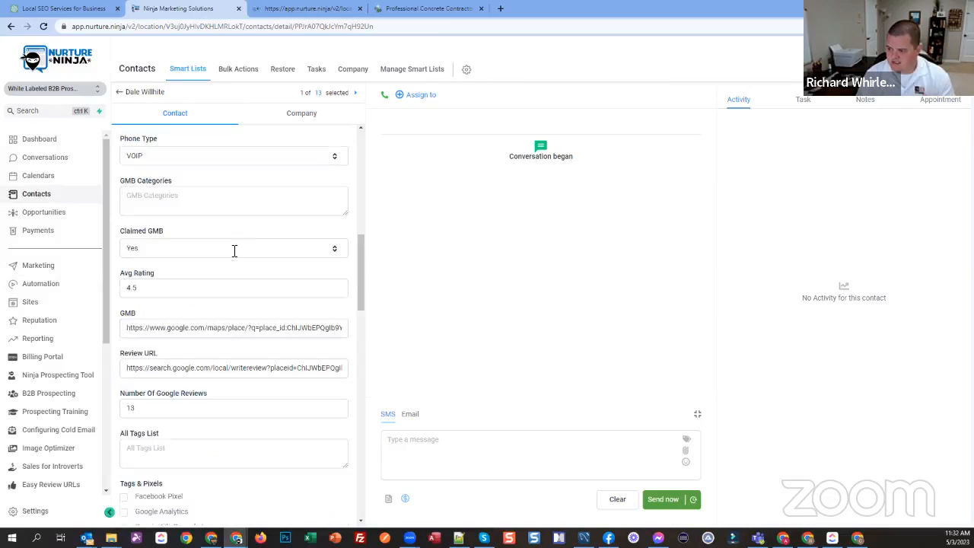
{"action": "scroll", "coordinate": [211, 239], "scroll_direction": "up", "scroll_amount": 8}
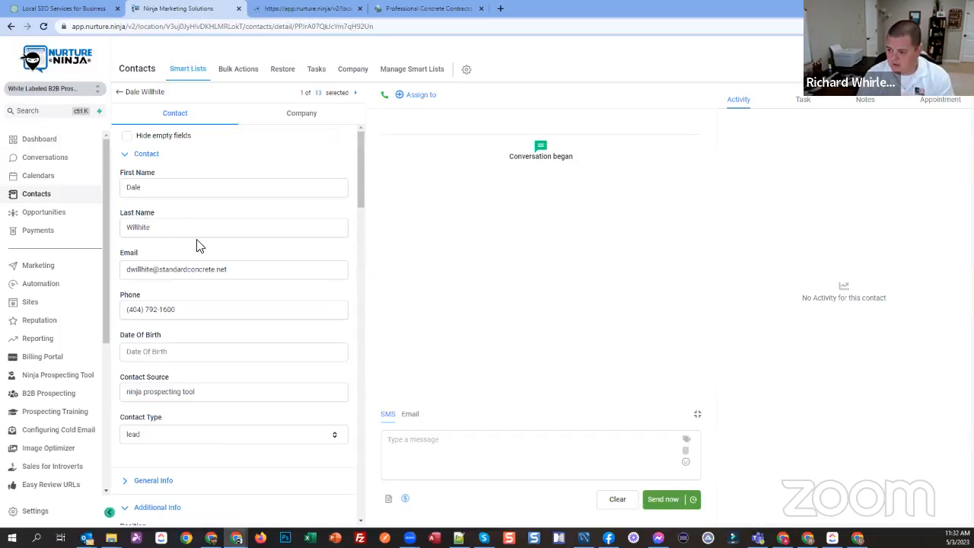
{"action": "scroll", "coordinate": [175, 237], "scroll_direction": "down", "scroll_amount": 1}
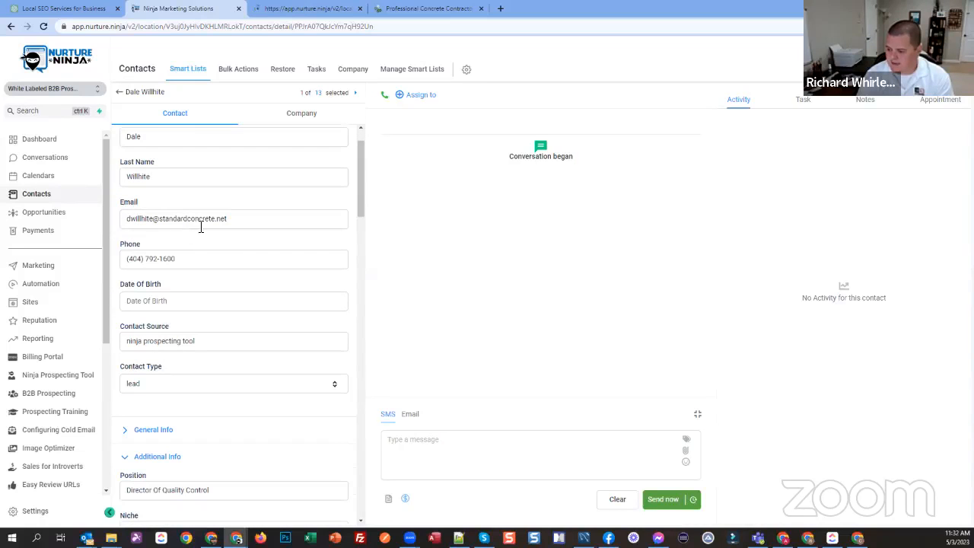
{"action": "scroll", "coordinate": [223, 261], "scroll_direction": "down", "scroll_amount": 2}
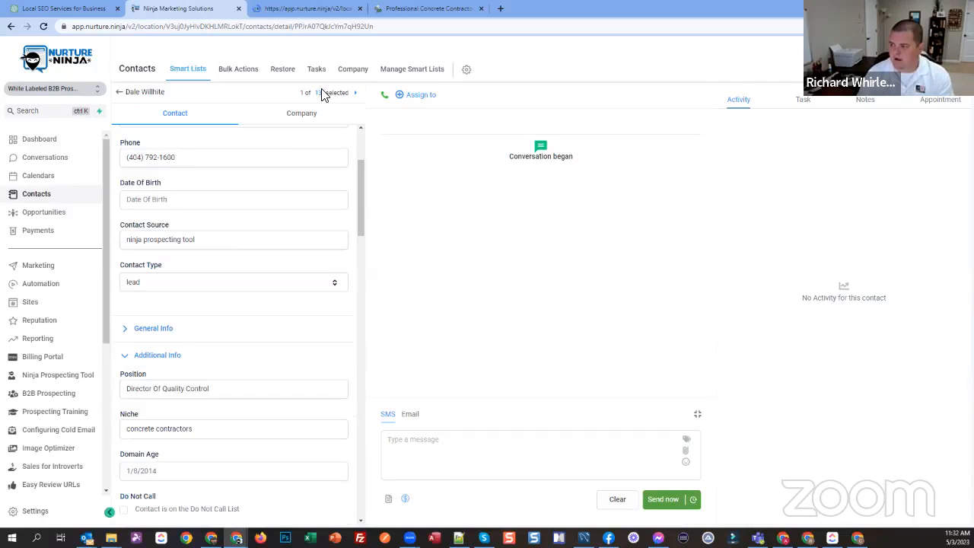
Step: Open the Concrete Contractors Live Demo workflow in the automation tab, glancing back at the contact record in between
{"action": "left_click", "coordinate": [289, 11]}
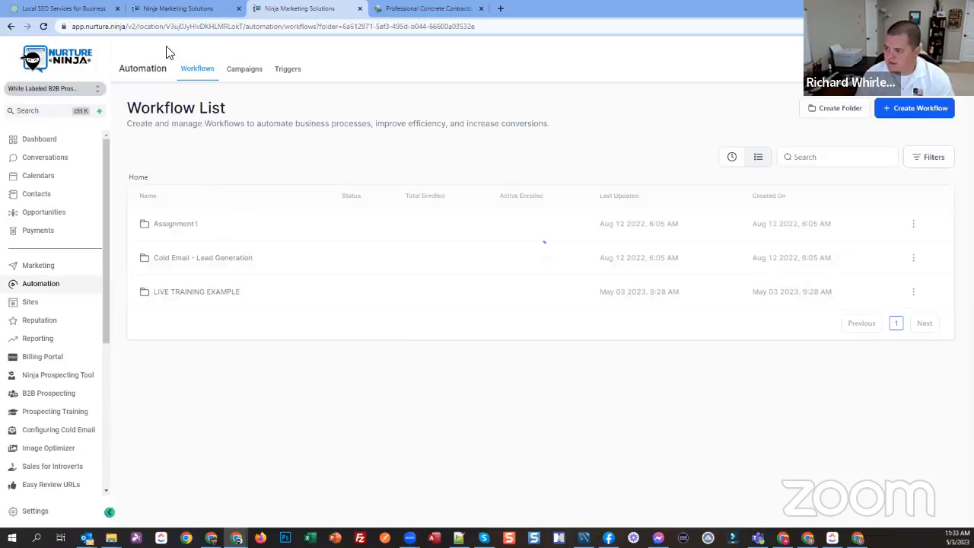
{"action": "left_click", "coordinate": [161, 9]}
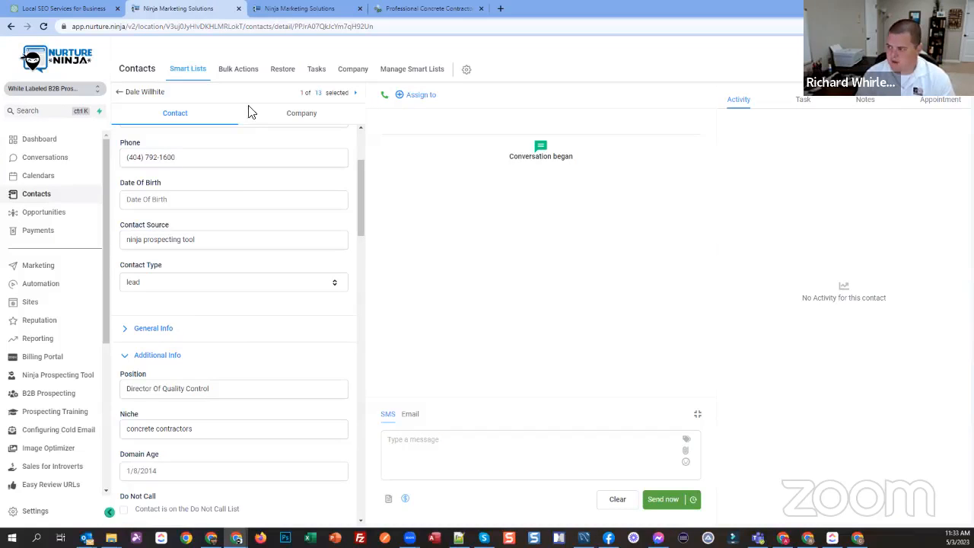
{"action": "left_click", "coordinate": [286, 9]}
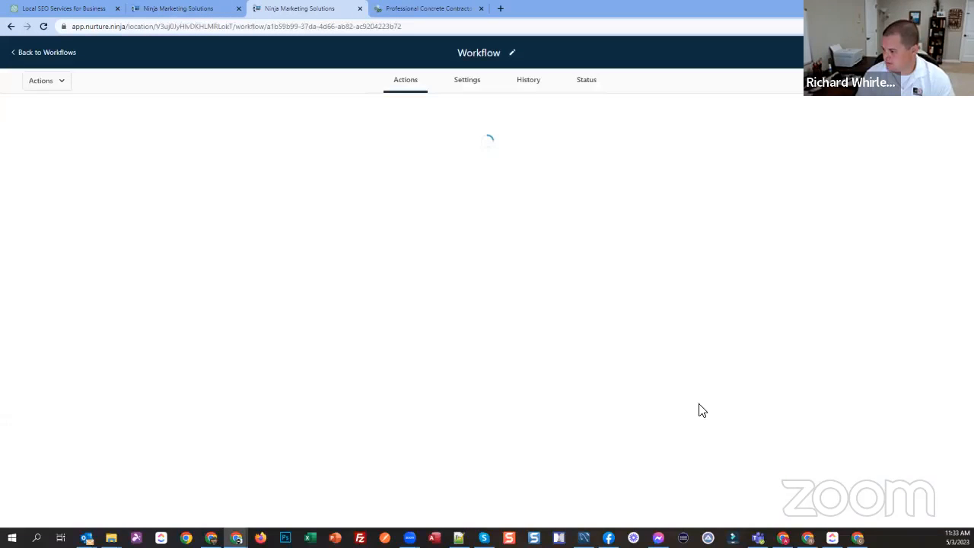
Step: Add an Email action after the Day 5 Email and start its message with "Hey again,"
{"action": "scroll", "coordinate": [688, 390], "scroll_direction": "down", "scroll_amount": 3}
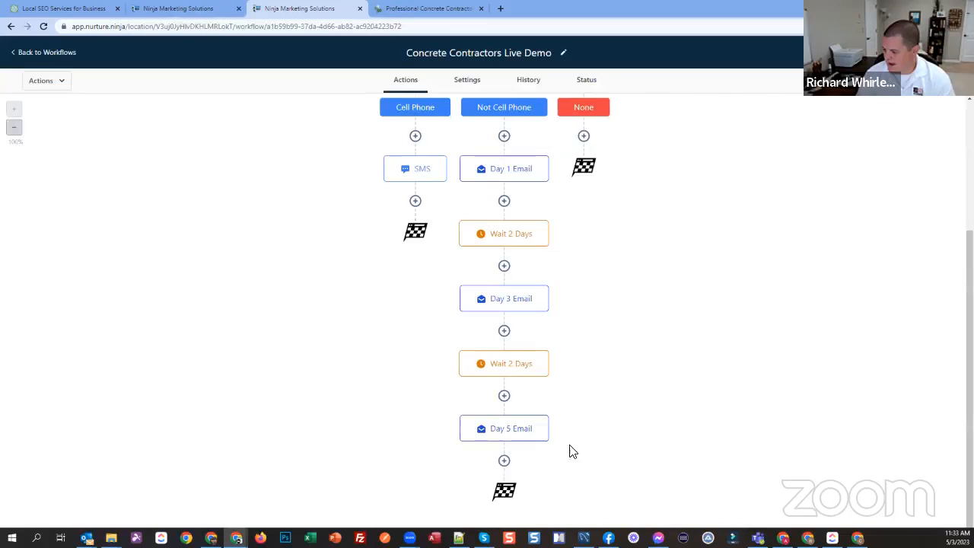
{"action": "left_click", "coordinate": [504, 462]}
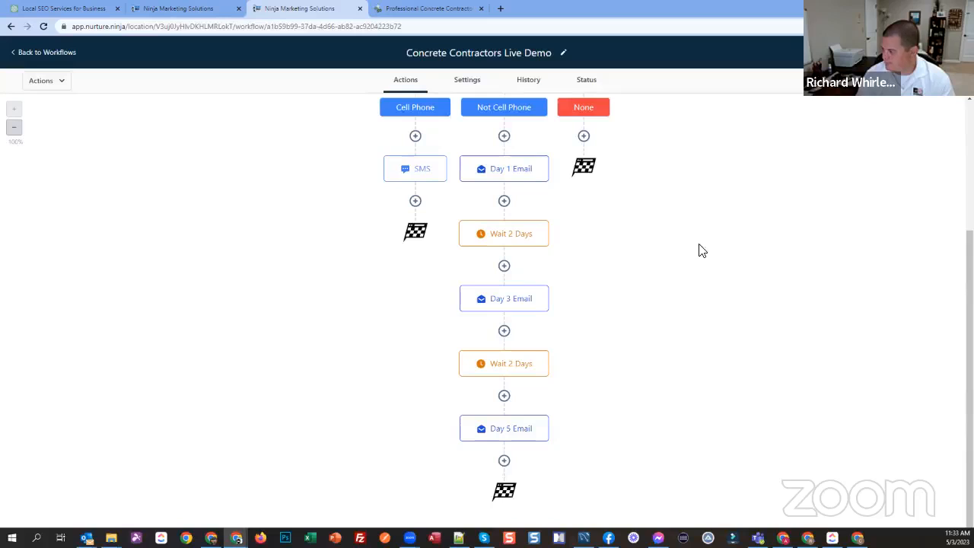
{"action": "left_click", "coordinate": [770, 312]}
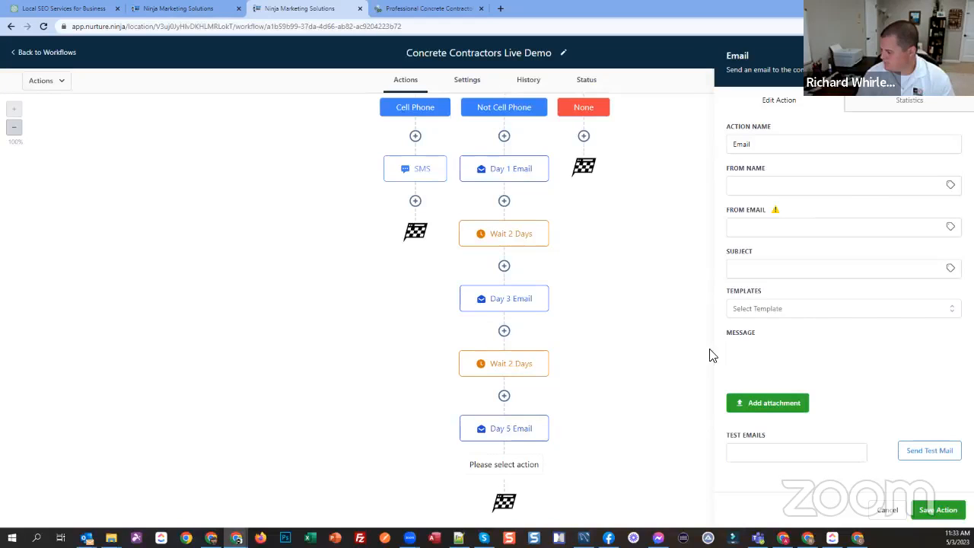
{"action": "scroll", "coordinate": [776, 289], "scroll_direction": "down", "scroll_amount": 2}
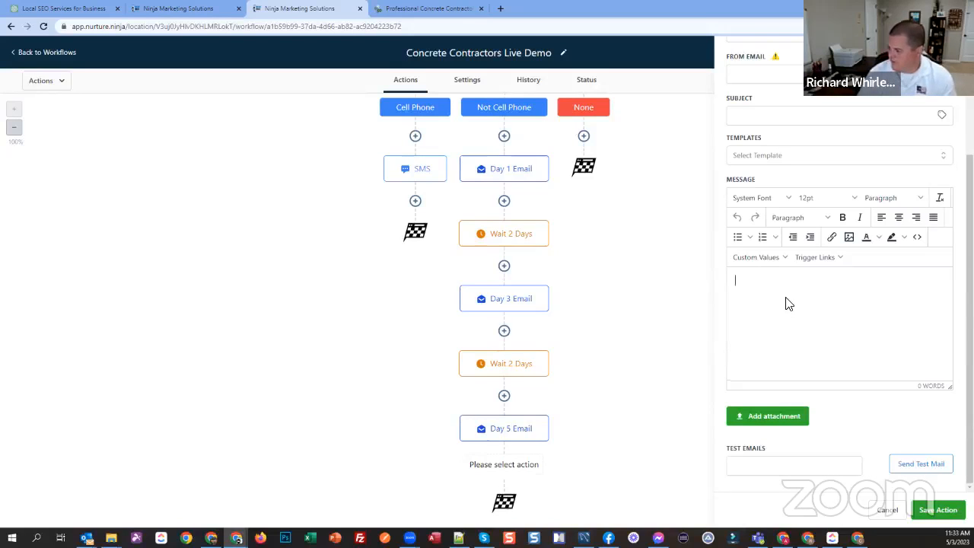
{"action": "type", "text": "ey again,"}
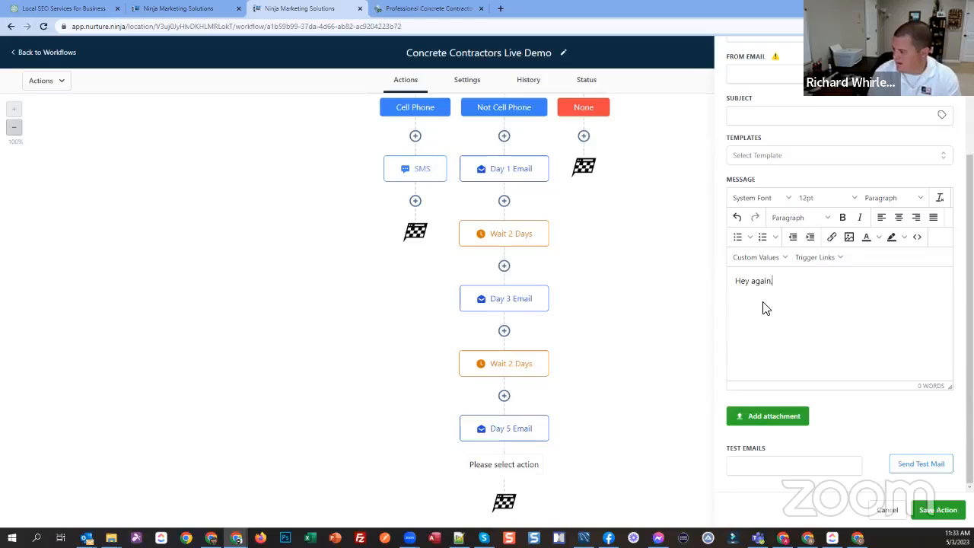
Step: Insert the contact's first name custom value into the message and move it to follow the "Hey again," greeting
{"action": "right_click", "coordinate": [767, 255]}
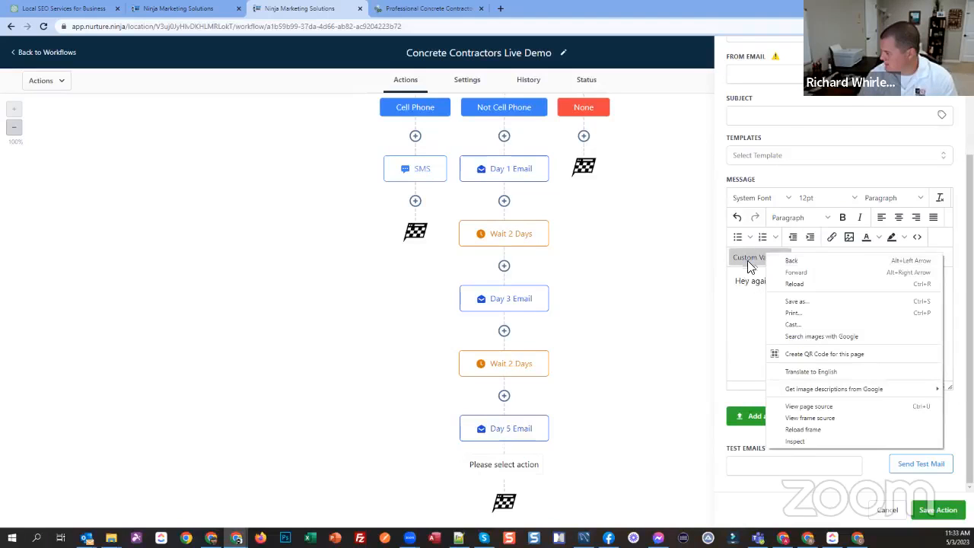
{"action": "left_click", "coordinate": [750, 263]}
{"action": "left_click", "coordinate": [757, 257]}
{"action": "mouse_move", "coordinate": [765, 282]}
{"action": "left_click", "coordinate": [820, 294]}
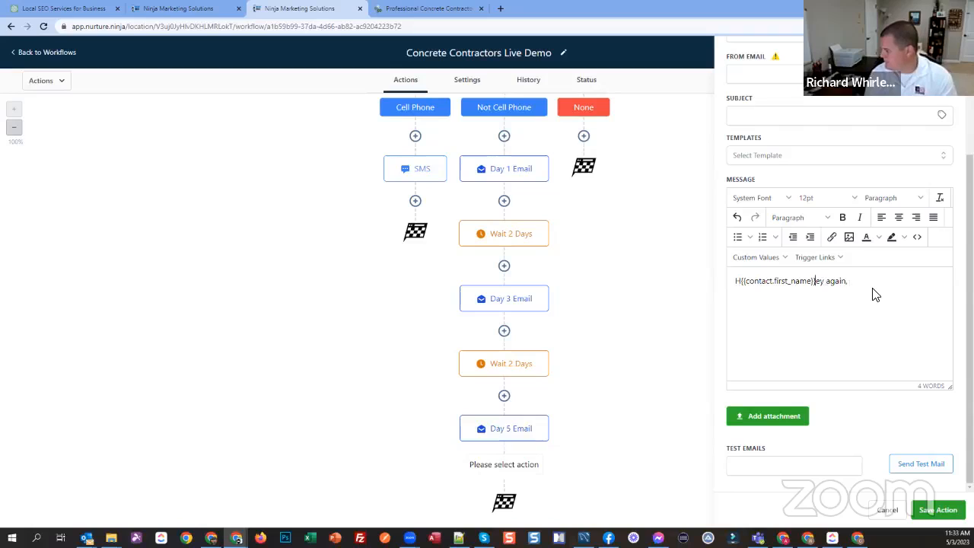
{"action": "key", "text": "ctrl+shift+Left"}
{"action": "key", "text": "ctrl+shift+Left"}
{"action": "key", "text": "ctrl+shift+Left"}
{"action": "key", "text": "ctrl+shift+Left"}
{"action": "key", "text": "ctrl+c"}
{"action": "key", "text": "BackSpace"}
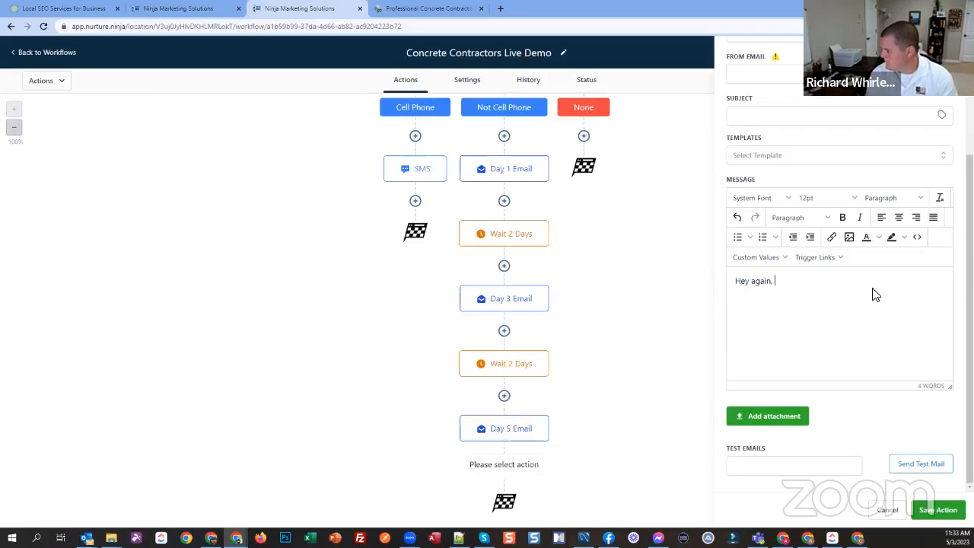
{"action": "key", "text": "ctrl+v"}
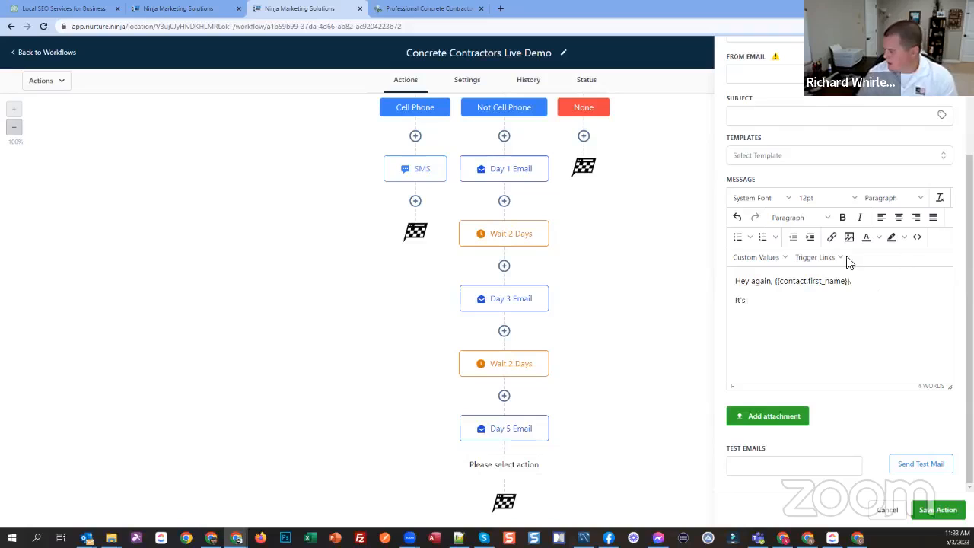
Step: Complete the introduction as "It's {{user.first_name}} with {{location.name}} again." using the user first name and account name custom values
{"action": "left_click", "coordinate": [782, 258]}
{"action": "mouse_move", "coordinate": [754, 292]}
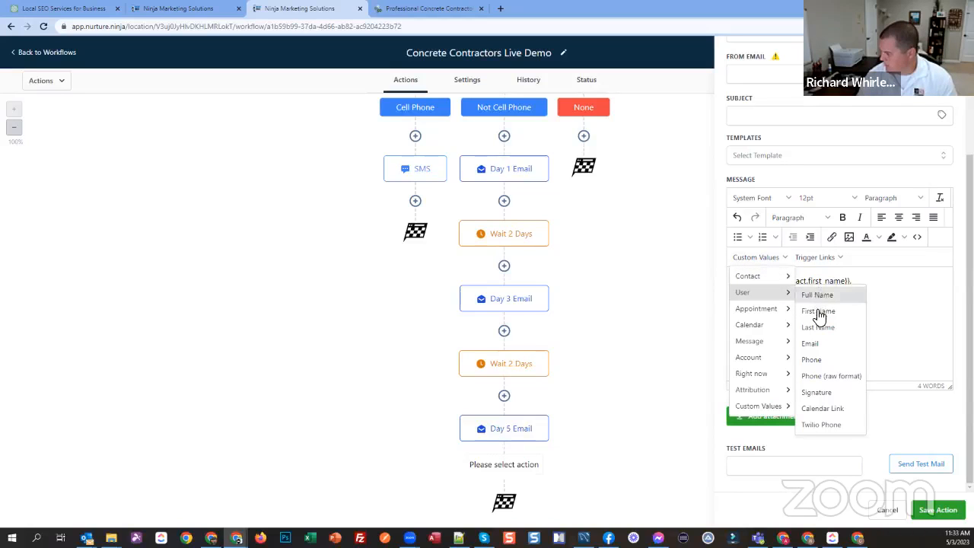
{"action": "left_click", "coordinate": [819, 312]}
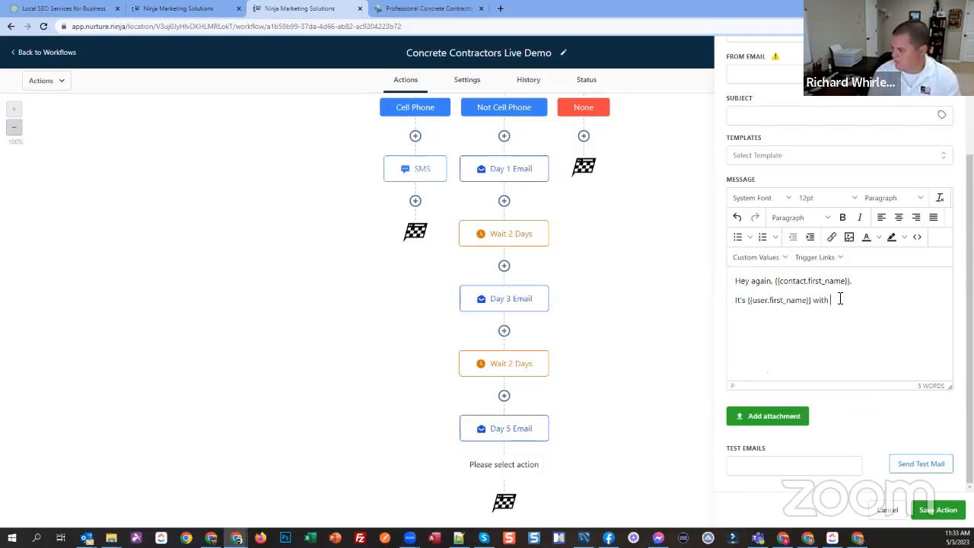
{"action": "left_click", "coordinate": [784, 259]}
{"action": "mouse_move", "coordinate": [763, 358]}
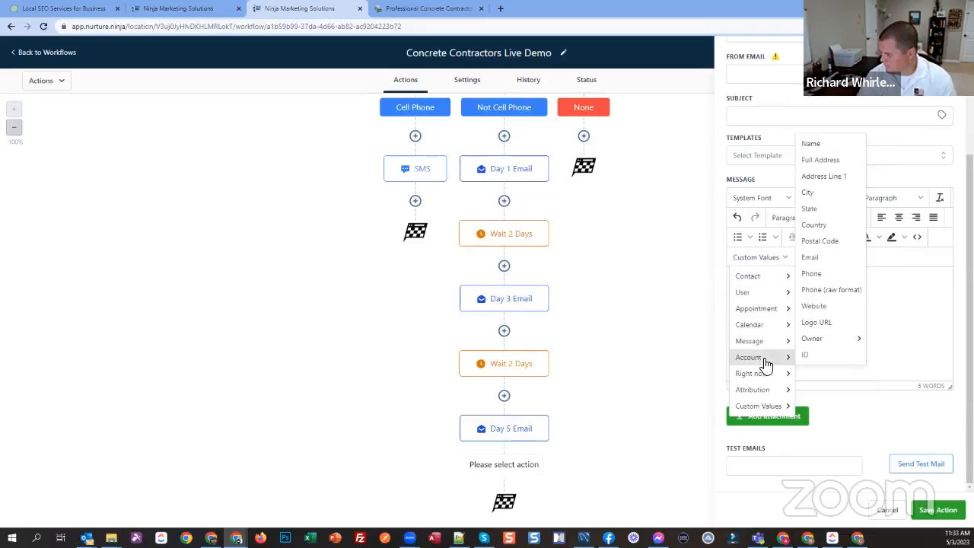
{"action": "left_click", "coordinate": [813, 144]}
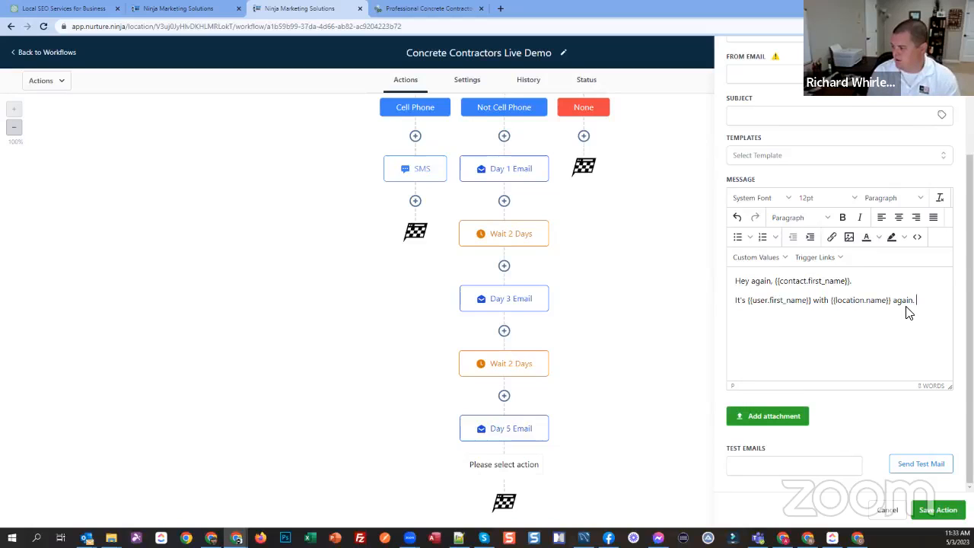
Step: Add "Reminding you that we specialize in lead gen for" to the message, followed by the contact's Niche custom field
{"action": "type", "text": "Reminding you that we"}
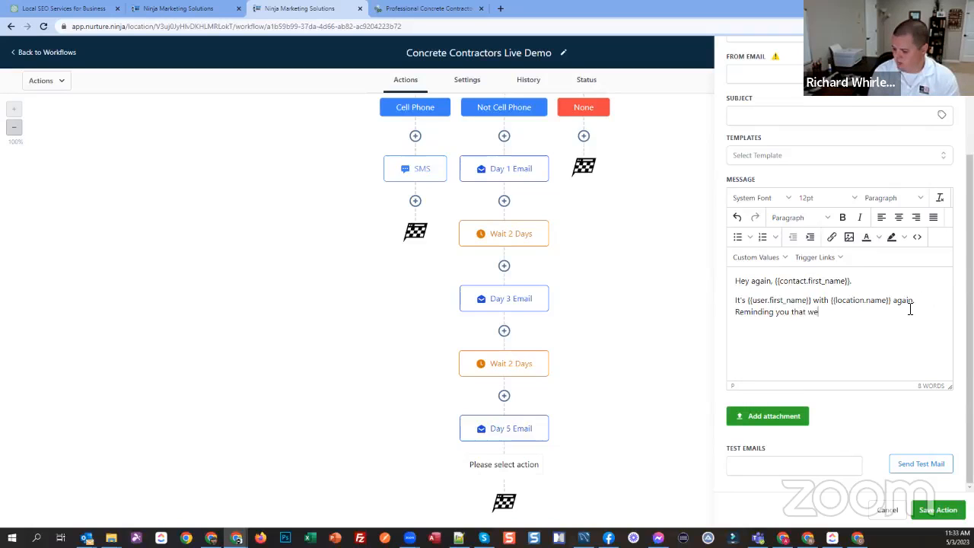
{"action": "type", "text": " specialize "}
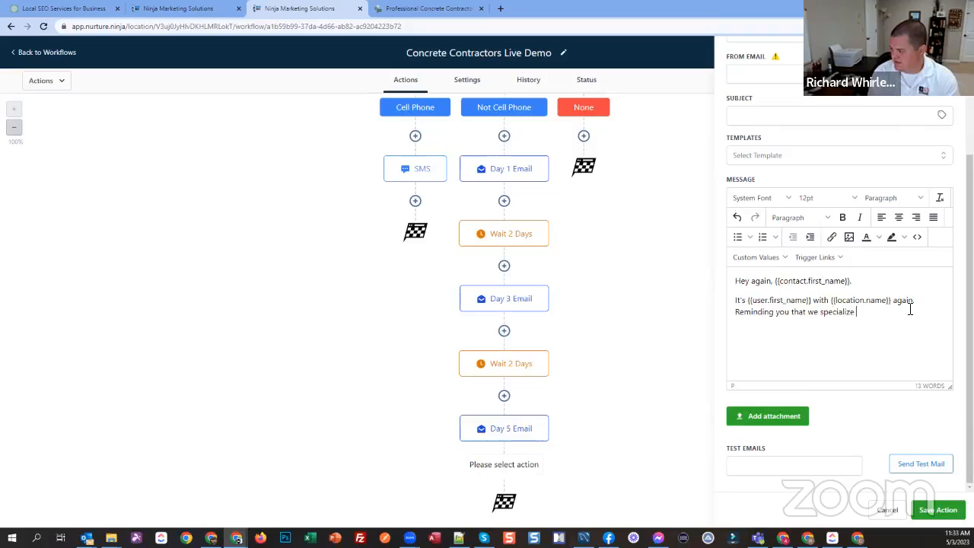
{"action": "type", "text": "in lead gen for"}
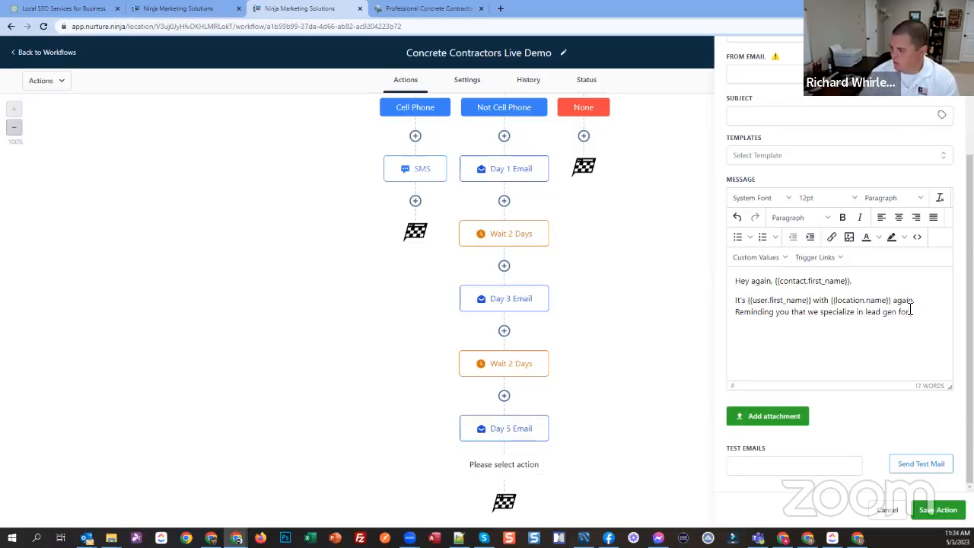
{"action": "left_click", "coordinate": [768, 259]}
{"action": "mouse_move", "coordinate": [757, 280]}
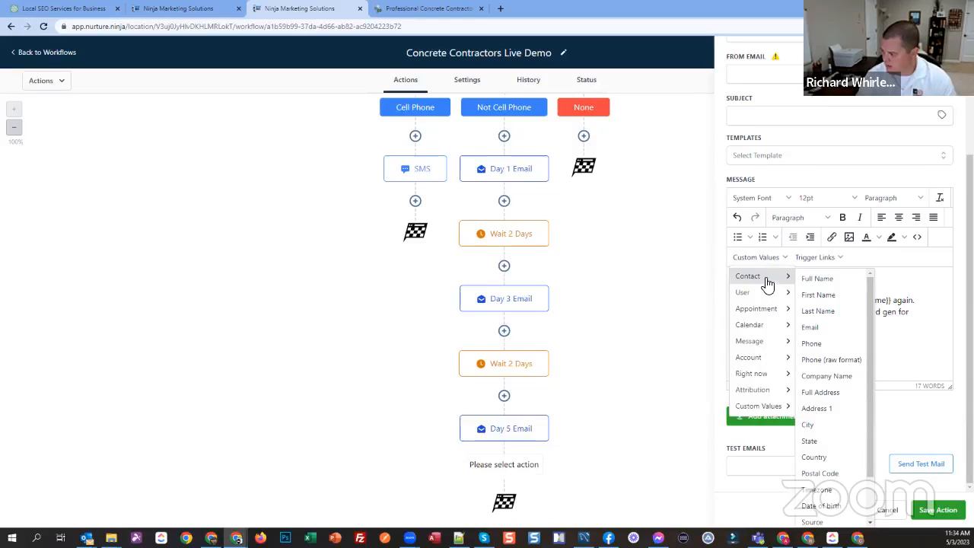
{"action": "scroll", "coordinate": [826, 426], "scroll_direction": "down", "scroll_amount": 2}
{"action": "mouse_move", "coordinate": [835, 521]}
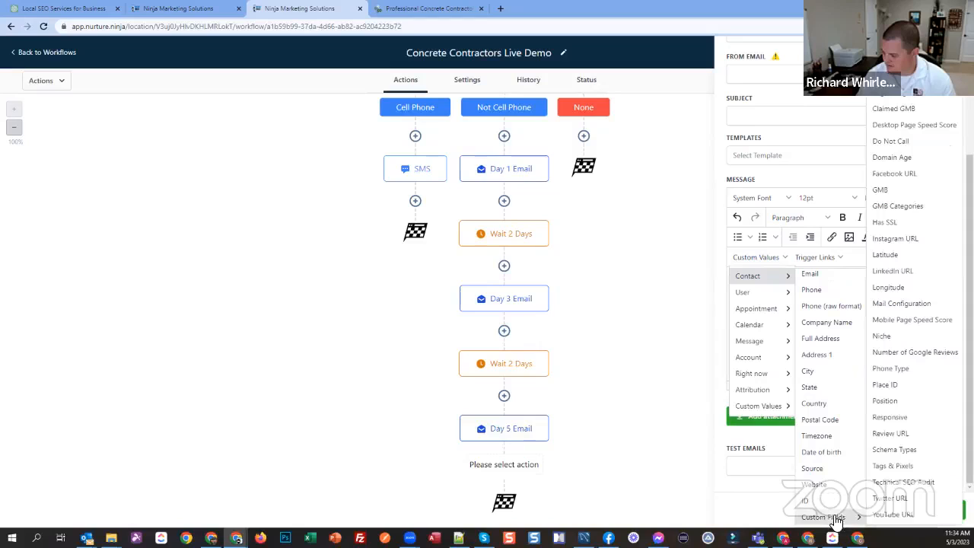
{"action": "left_click", "coordinate": [881, 336]}
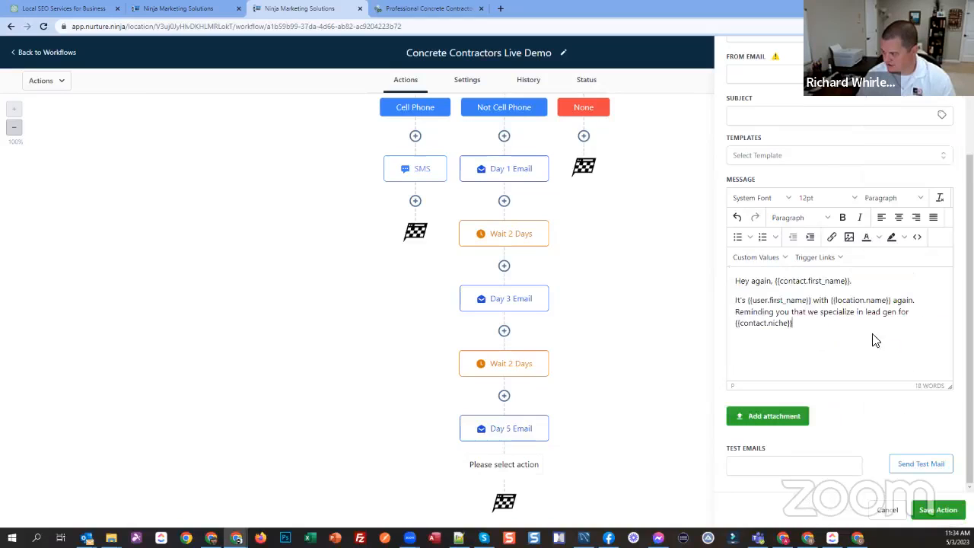
Step: Finish the sentence with "in the {{contact.city}} area." using the contact's City custom value
{"action": "type", "text": "in the"}
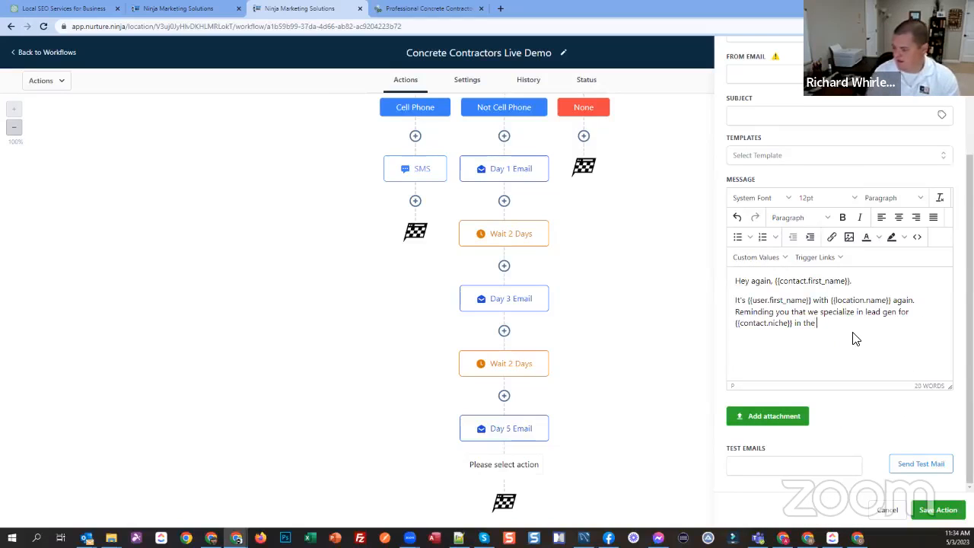
{"action": "left_click", "coordinate": [770, 258]}
{"action": "mouse_move", "coordinate": [738, 277]}
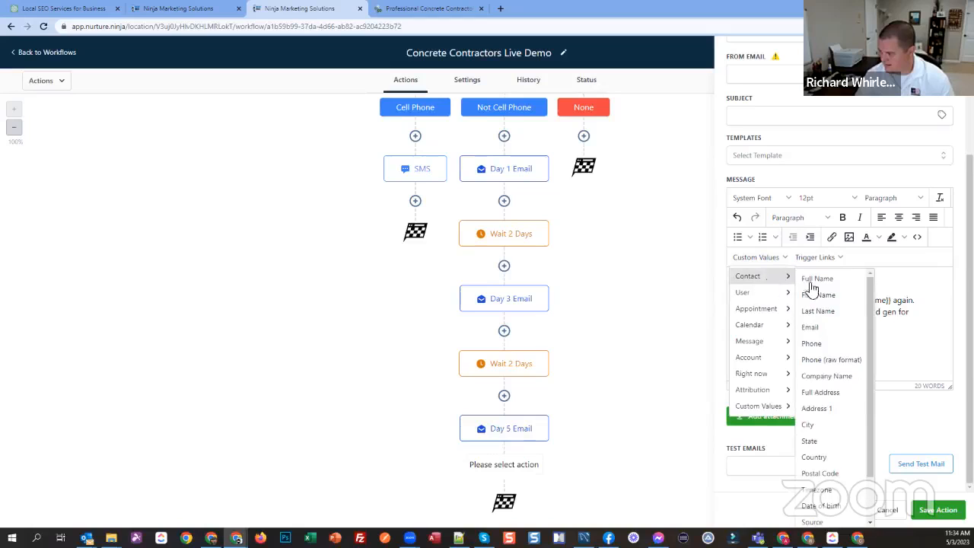
{"action": "left_click", "coordinate": [824, 423]}
{"action": "type", "text": "area."}
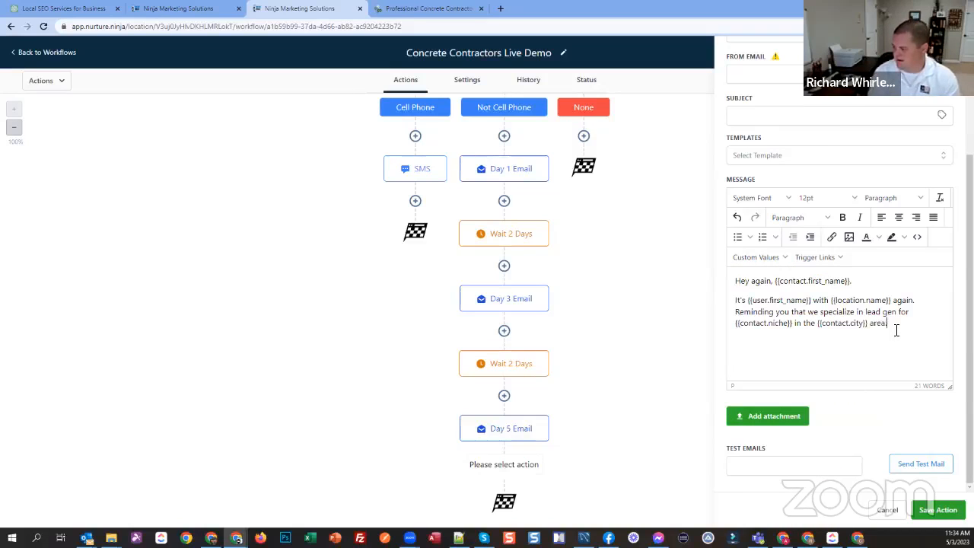
Step: Replace "in" before "the {{contact.city}} area" with "all around"
{"action": "key", "text": "Left"}
{"action": "key", "text": "Left"}
{"action": "key", "text": "Left"}
{"action": "key", "text": "Left"}
{"action": "key", "text": "Left"}
{"action": "key", "text": "Left"}
{"action": "key", "text": "Left"}
{"action": "key", "text": "Left"}
{"action": "key", "text": "Left"}
{"action": "key", "text": "Left"}
{"action": "key", "text": "Left"}
{"action": "key", "text": "Left"}
{"action": "key", "text": "Left"}
{"action": "key", "text": "Left"}
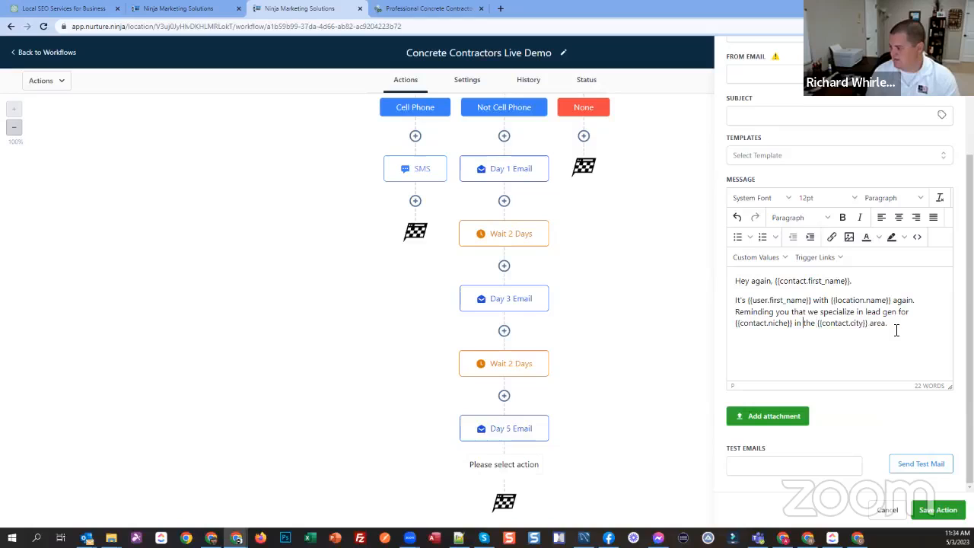
{"action": "key", "text": "shift+Left"}
{"action": "key", "text": "shift+Left"}
{"action": "type", "text": "all around"}
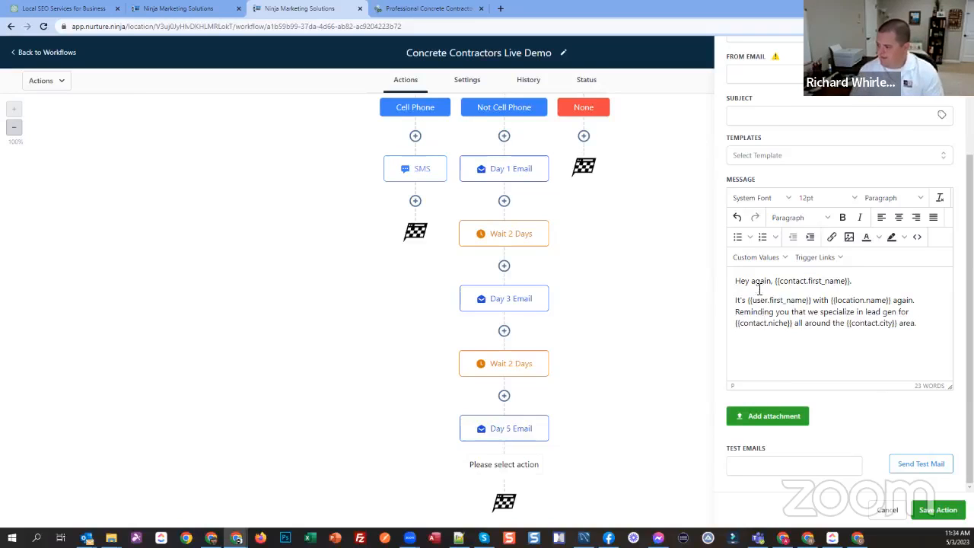
Step: Compare the email message with the open contact record, checking the first name and niche fields behind its custom values
{"action": "left_click", "coordinate": [190, 10]}
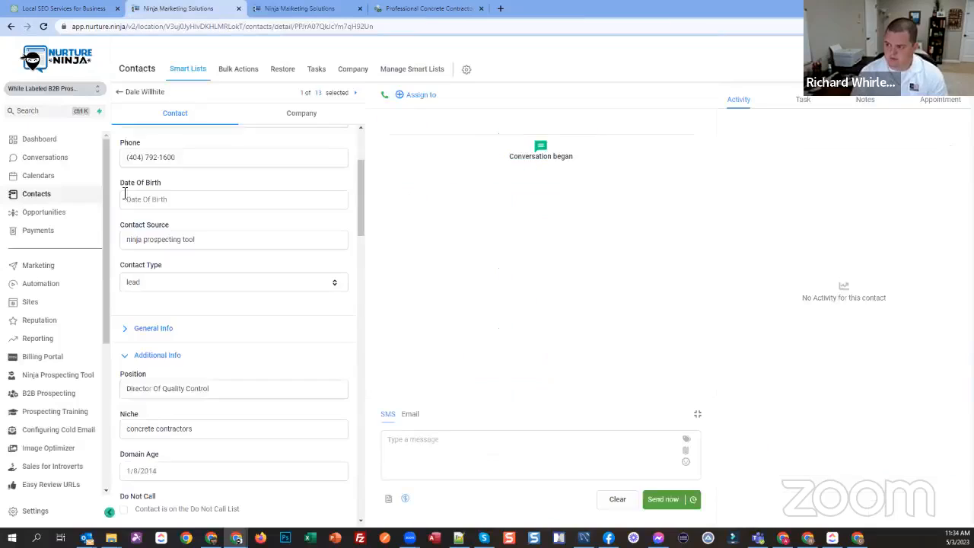
{"action": "scroll", "coordinate": [175, 213], "scroll_direction": "up", "scroll_amount": 3}
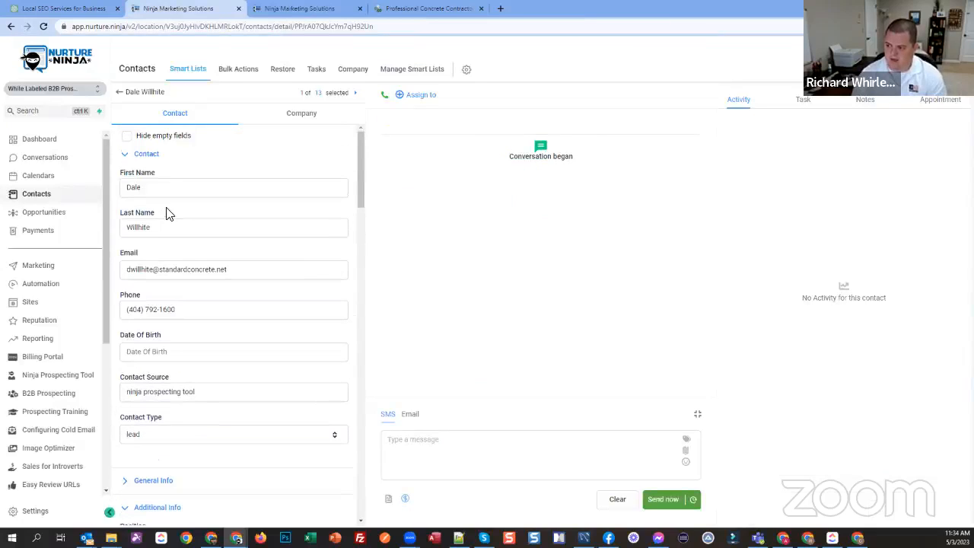
{"action": "left_click", "coordinate": [283, 9]}
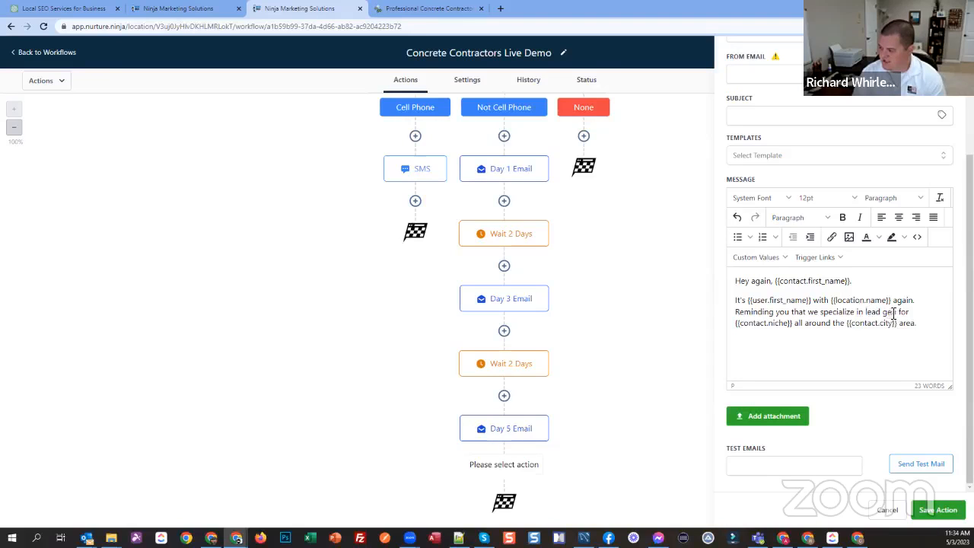
{"action": "left_click", "coordinate": [175, 9]}
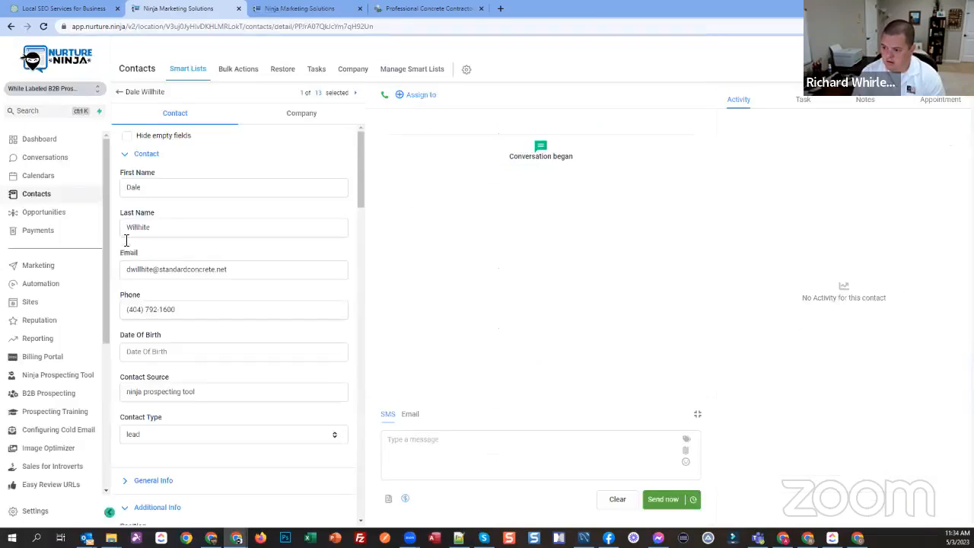
{"action": "scroll", "coordinate": [196, 277], "scroll_direction": "down", "scroll_amount": 3}
{"action": "scroll", "coordinate": [196, 276], "scroll_direction": "down", "scroll_amount": 3}
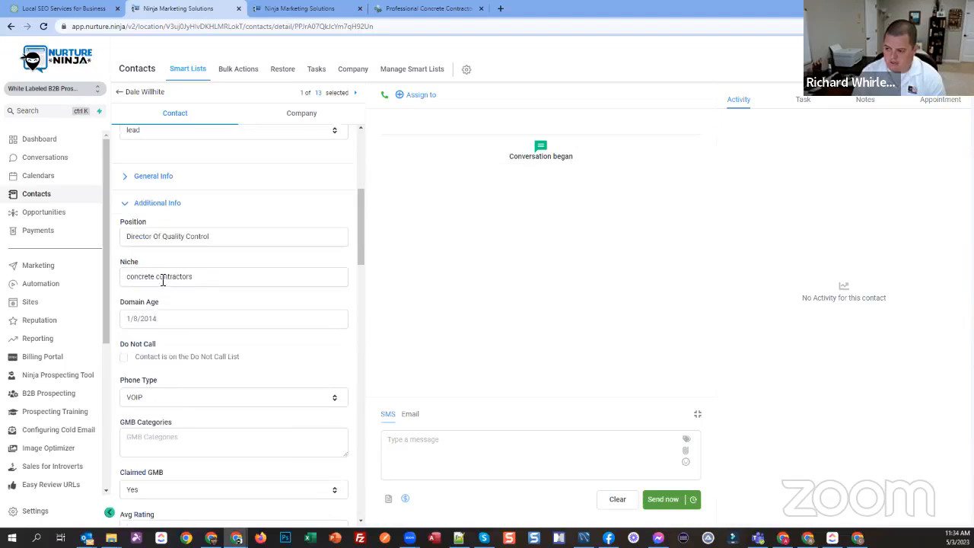
{"action": "triple_click", "coordinate": [163, 278]}
{"action": "left_click", "coordinate": [273, 9]}
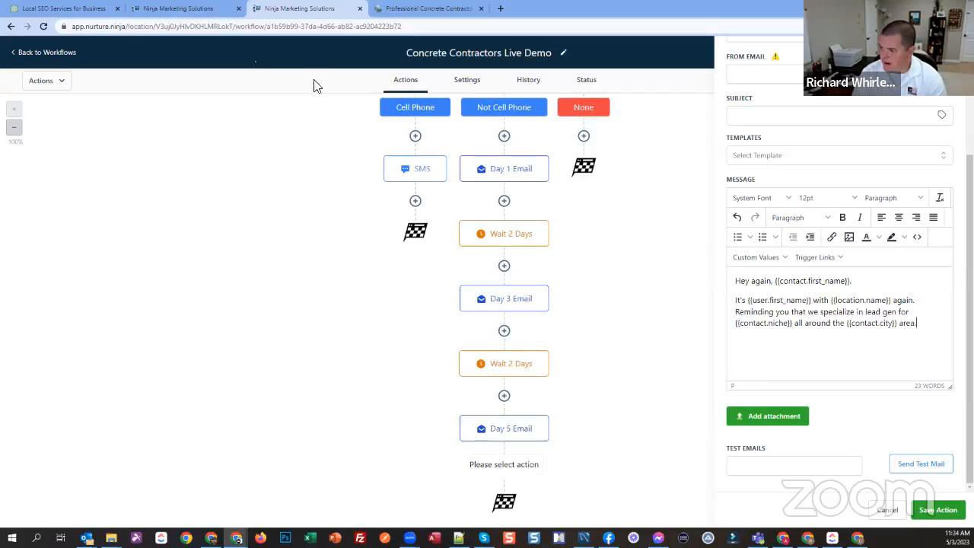
Step: Check the City field in the contact record's General Info, and return to the workflow to view its start
{"action": "key", "text": "ctrl+shift+Tab"}
{"action": "scroll", "coordinate": [137, 229], "scroll_direction": "up", "scroll_amount": 1}
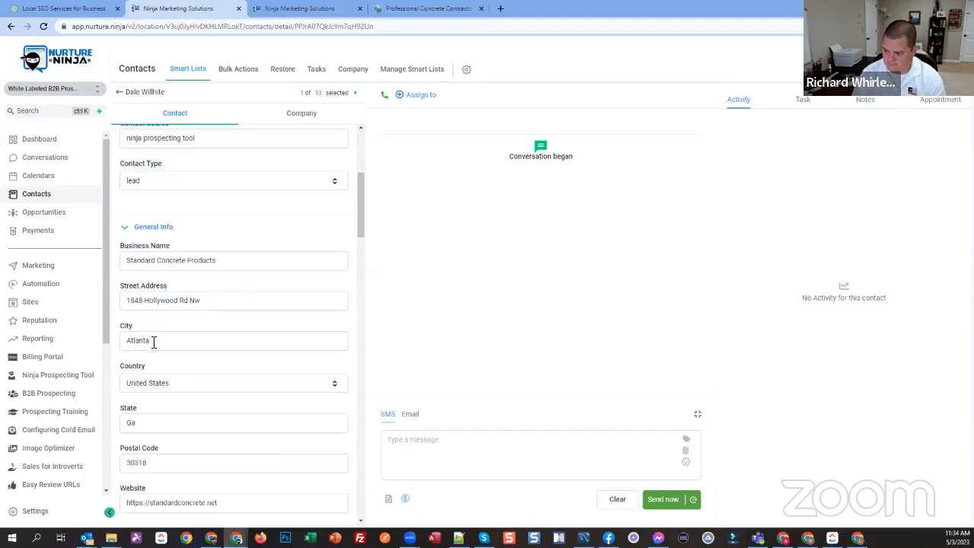
{"action": "left_click_drag", "start_coordinate": [154, 343], "coordinate": [114, 343]}
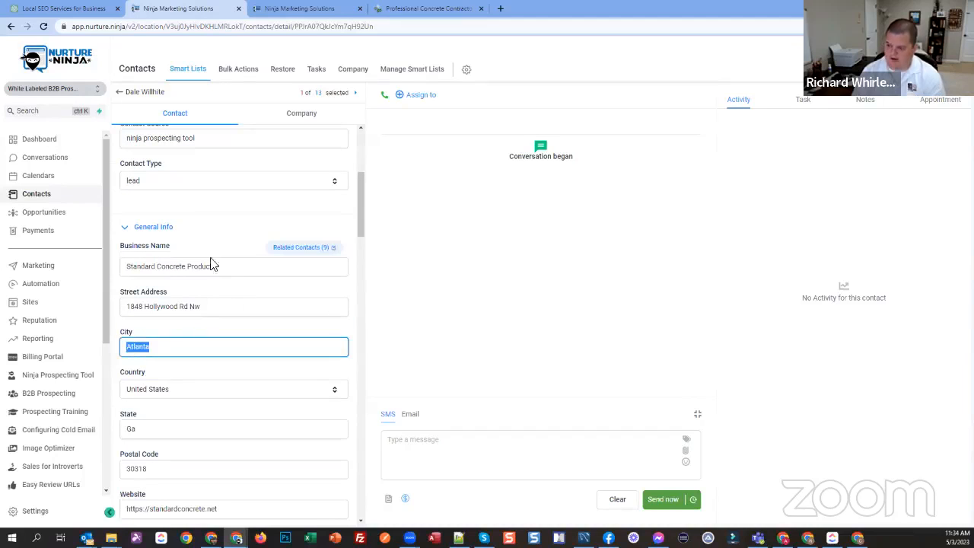
{"action": "left_click", "coordinate": [291, 12]}
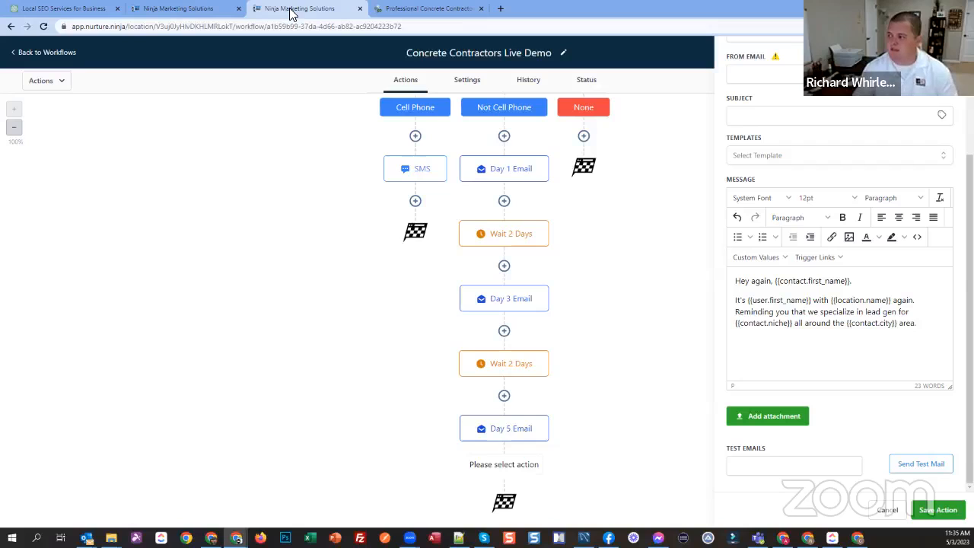
{"action": "scroll", "coordinate": [239, 302], "scroll_direction": "up", "scroll_amount": 2}
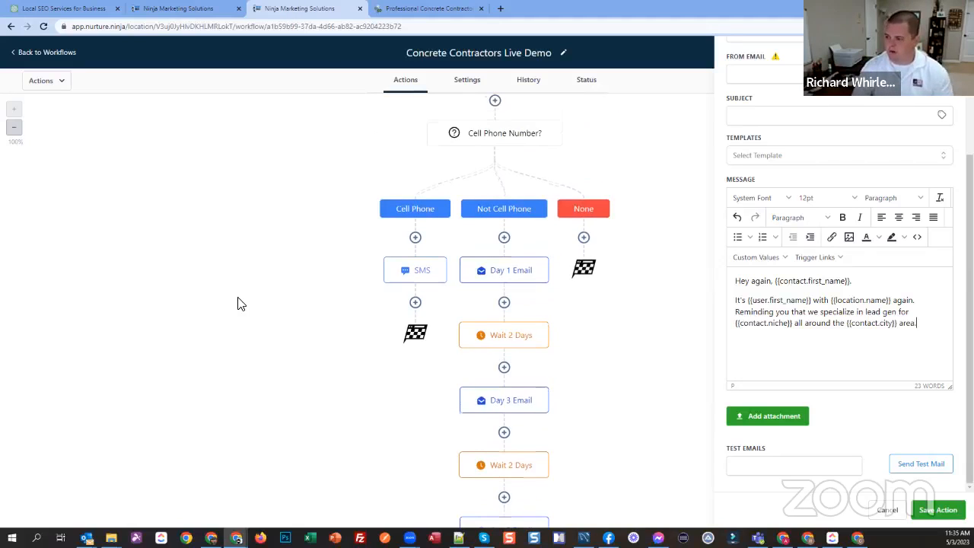
{"action": "scroll", "coordinate": [239, 303], "scroll_direction": "up", "scroll_amount": 2}
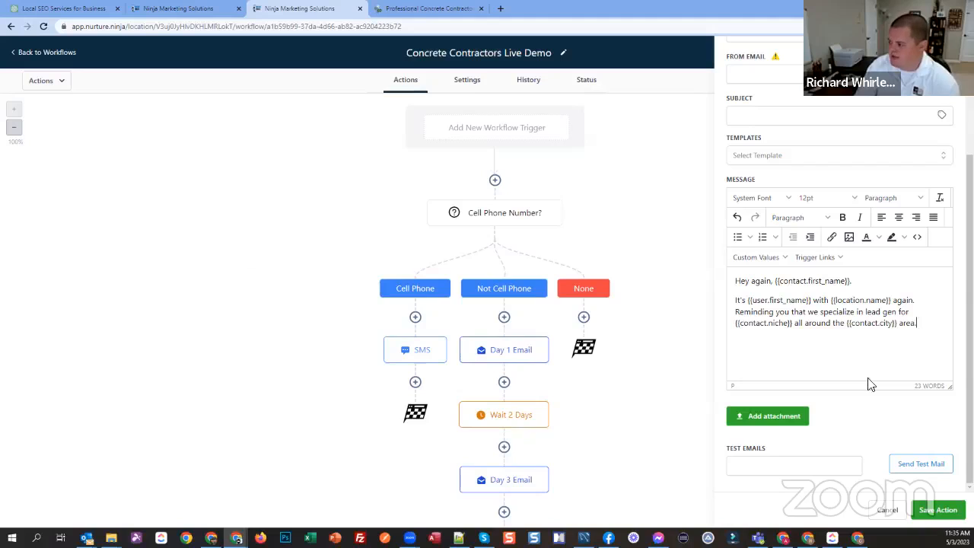
Step: Try to save the new personalized email action without a subject, and close its settings to return to the workflow
{"action": "scroll", "coordinate": [871, 380], "scroll_direction": "up", "scroll_amount": 3}
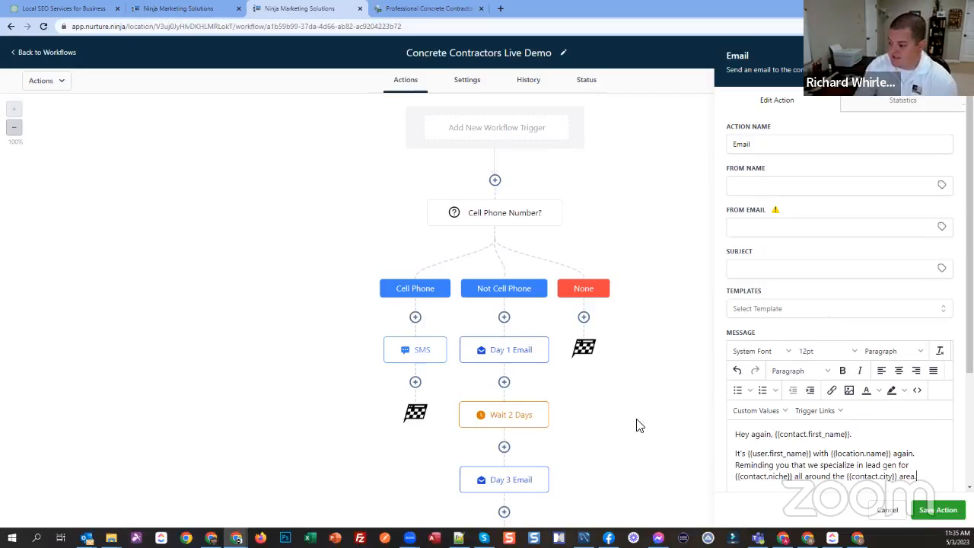
{"action": "scroll", "coordinate": [639, 418], "scroll_direction": "down", "scroll_amount": 4}
{"action": "scroll", "coordinate": [625, 358], "scroll_direction": "down", "scroll_amount": 1}
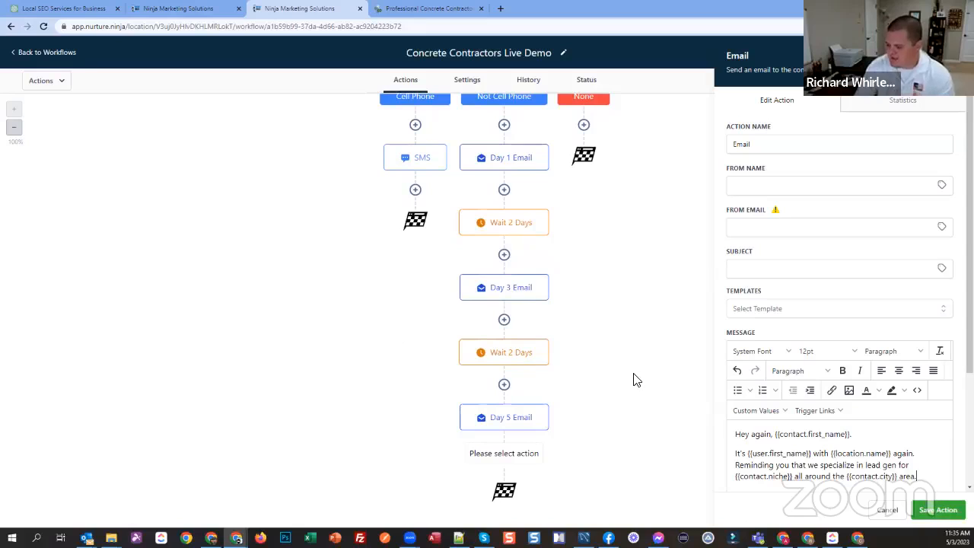
{"action": "left_click", "coordinate": [937, 509]}
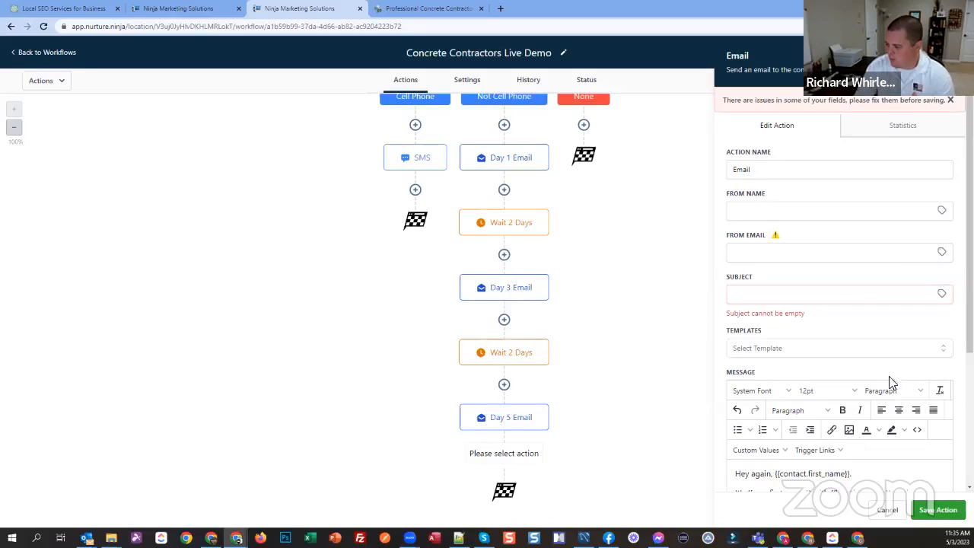
{"action": "left_click", "coordinate": [832, 293]}
{"action": "left_click", "coordinate": [949, 56]}
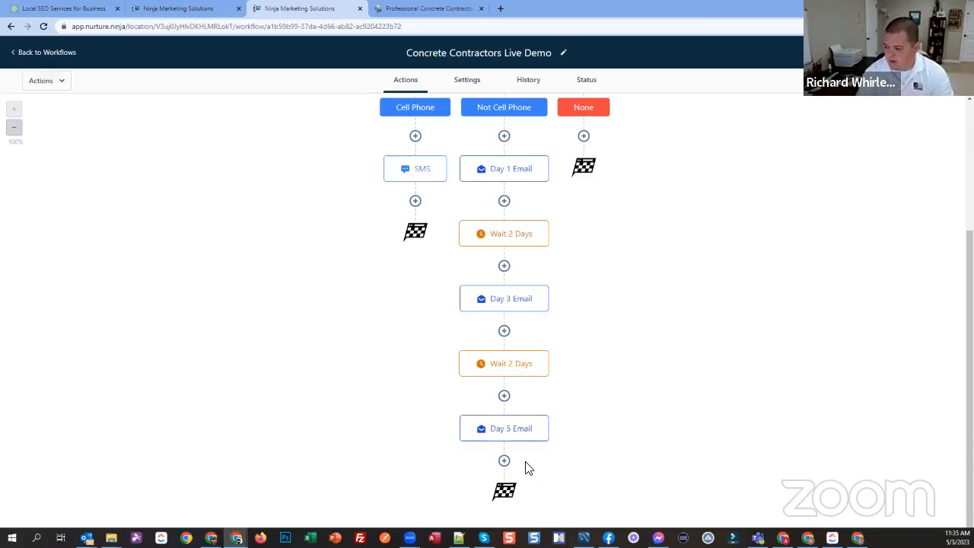
Step: Look up "add" actions for the end of the Not Cell Phone branch, view Facebook - Add To Custom Audience, and cancel it
{"action": "left_click", "coordinate": [504, 461]}
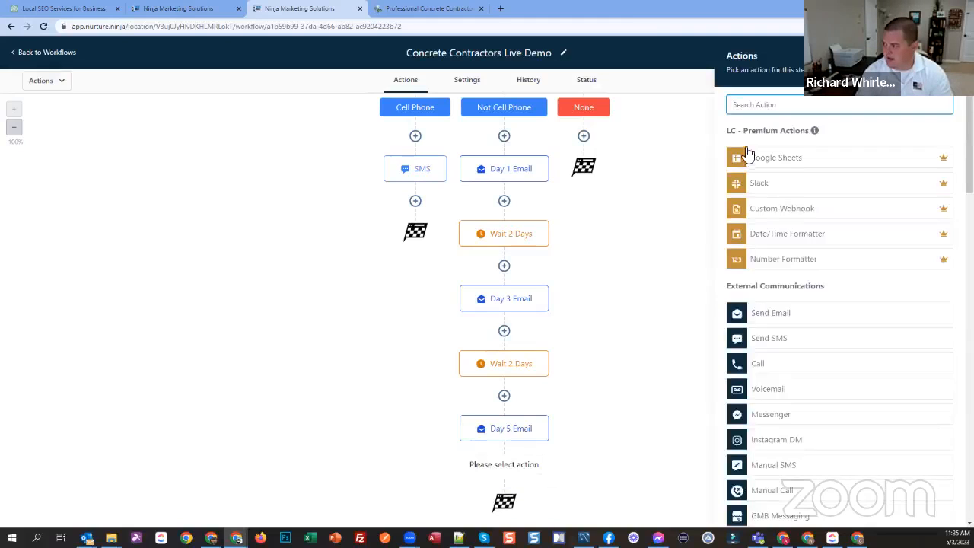
{"action": "type", "text": "add"}
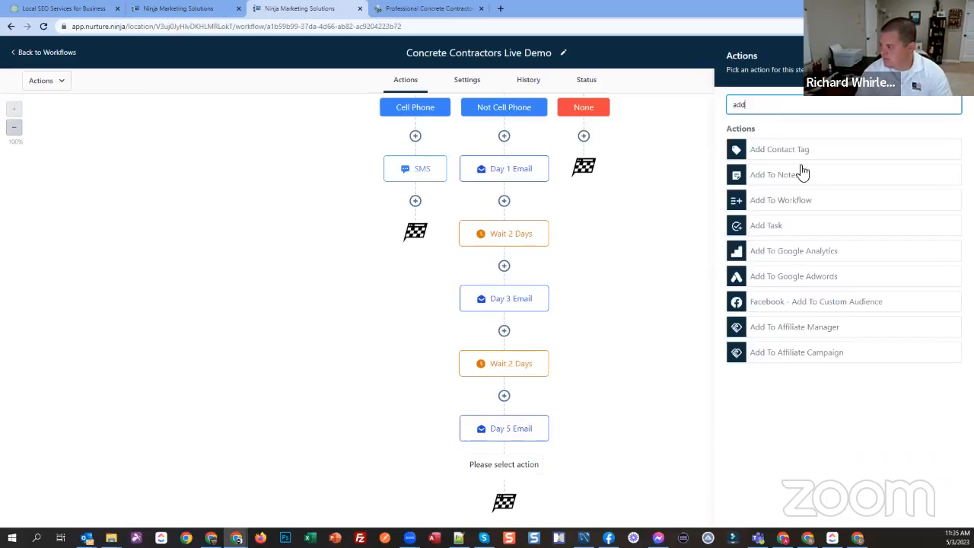
{"action": "left_click", "coordinate": [785, 309]}
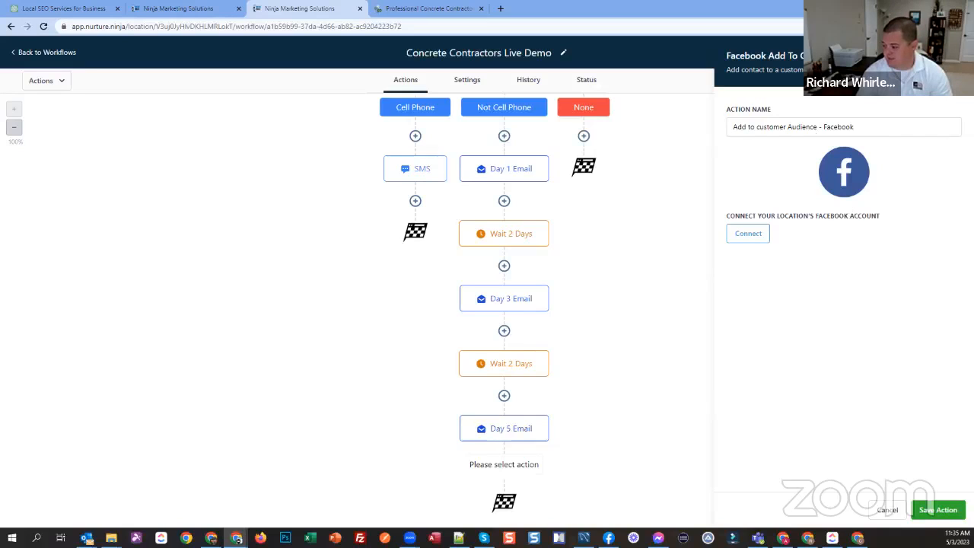
{"action": "left_click", "coordinate": [888, 510]}
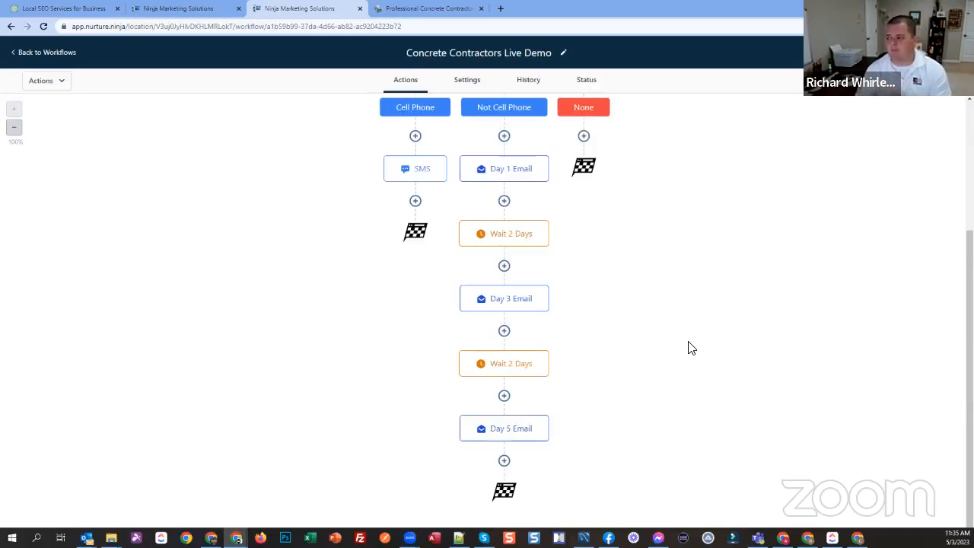
{"action": "scroll", "coordinate": [689, 348], "scroll_direction": "up", "scroll_amount": 2}
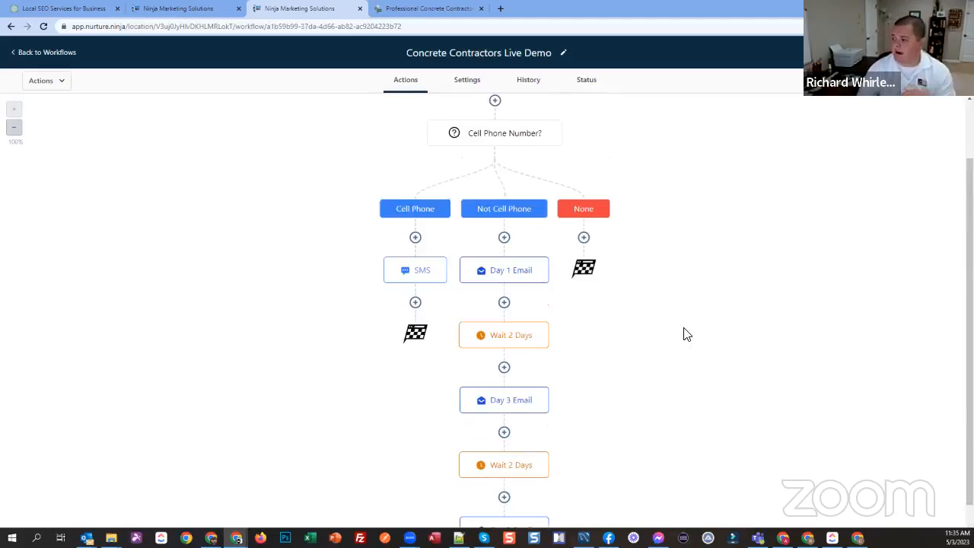
{"action": "scroll", "coordinate": [683, 331], "scroll_direction": "up", "scroll_amount": 1}
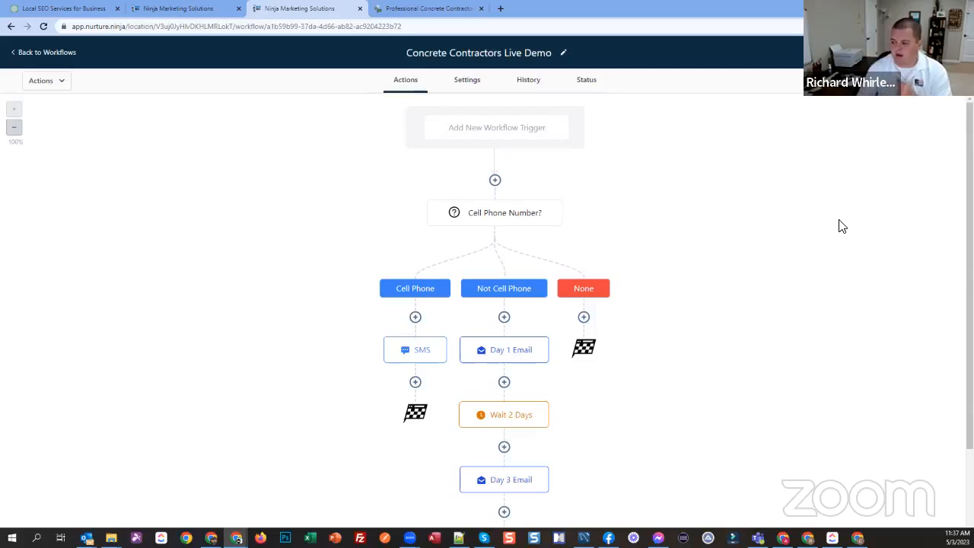
{"action": "scroll", "coordinate": [578, 387], "scroll_direction": "down", "scroll_amount": 2}
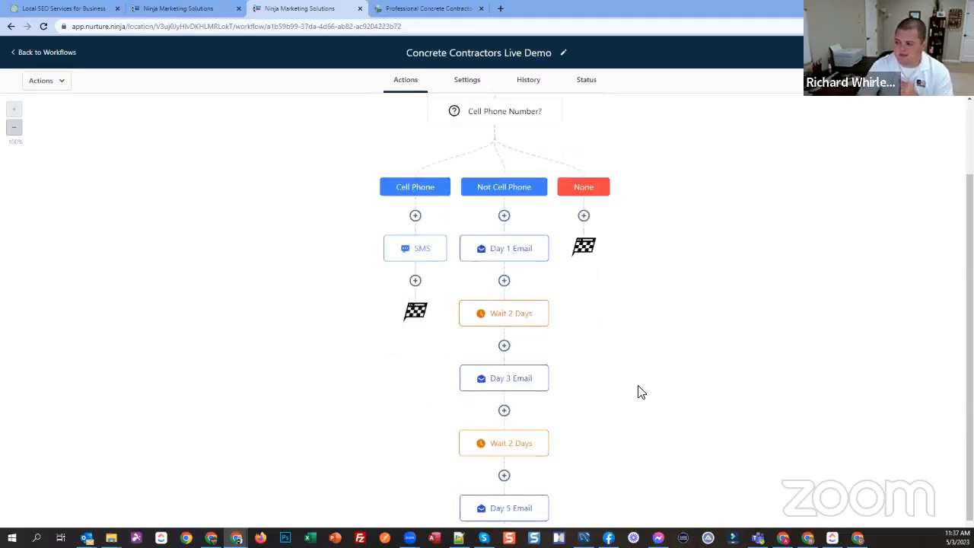
{"action": "scroll", "coordinate": [640, 392], "scroll_direction": "up", "scroll_amount": 2}
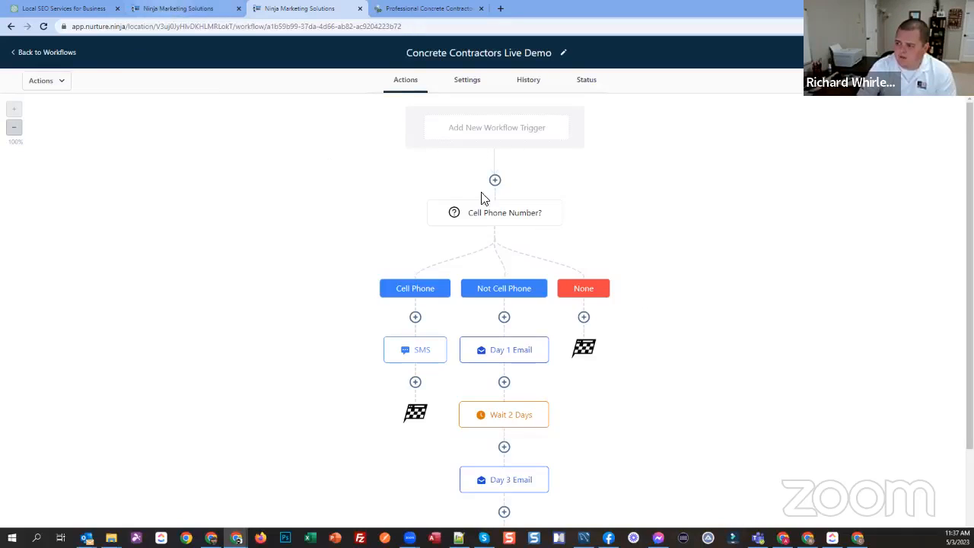
Step: Return to the contact's account, open the Ads Onboarding tool, and widen its window
{"action": "left_click", "coordinate": [164, 9]}
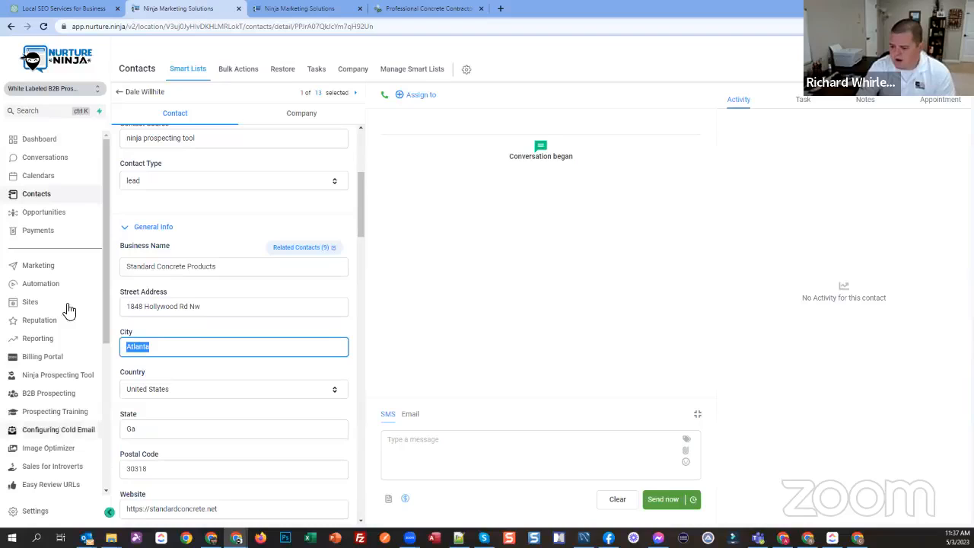
{"action": "scroll", "coordinate": [76, 304], "scroll_direction": "down", "scroll_amount": 3}
{"action": "left_click", "coordinate": [48, 486]}
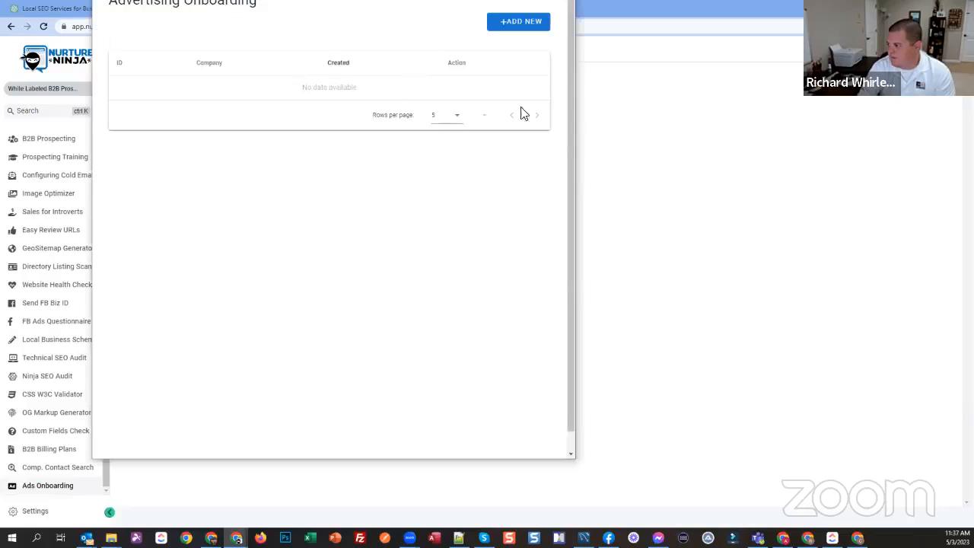
{"action": "left_click_drag", "start_coordinate": [579, 115], "coordinate": [904, 112]}
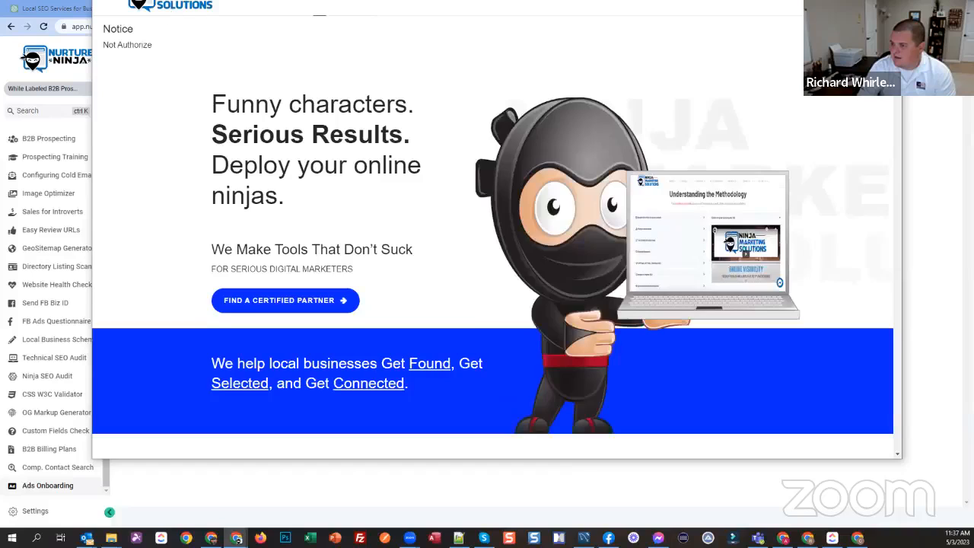
{"action": "key", "text": "ctrl+w"}
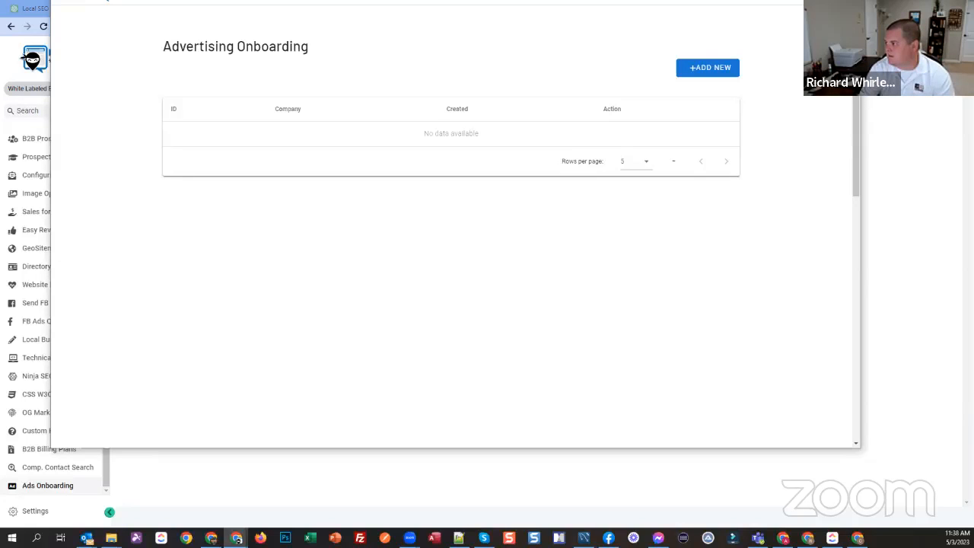
Step: Start a new advertising onboarding entry and activate its Company Name field
{"action": "left_click", "coordinate": [727, 67]}
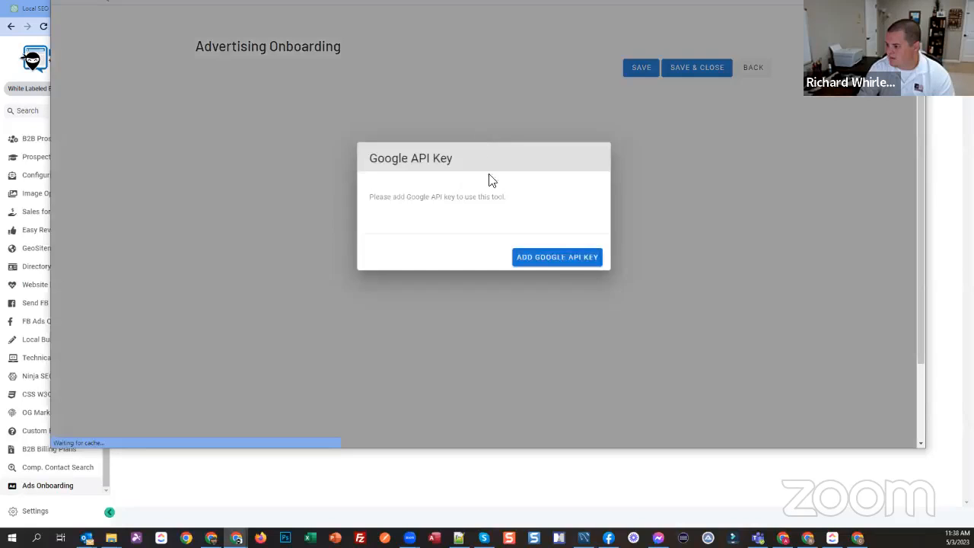
{"action": "left_click", "coordinate": [283, 252]}
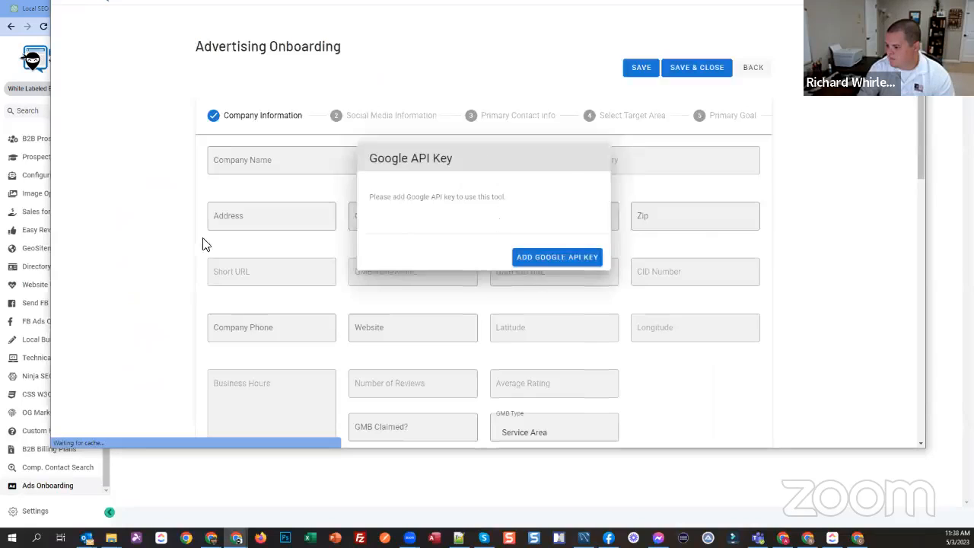
{"action": "left_click", "coordinate": [280, 170]}
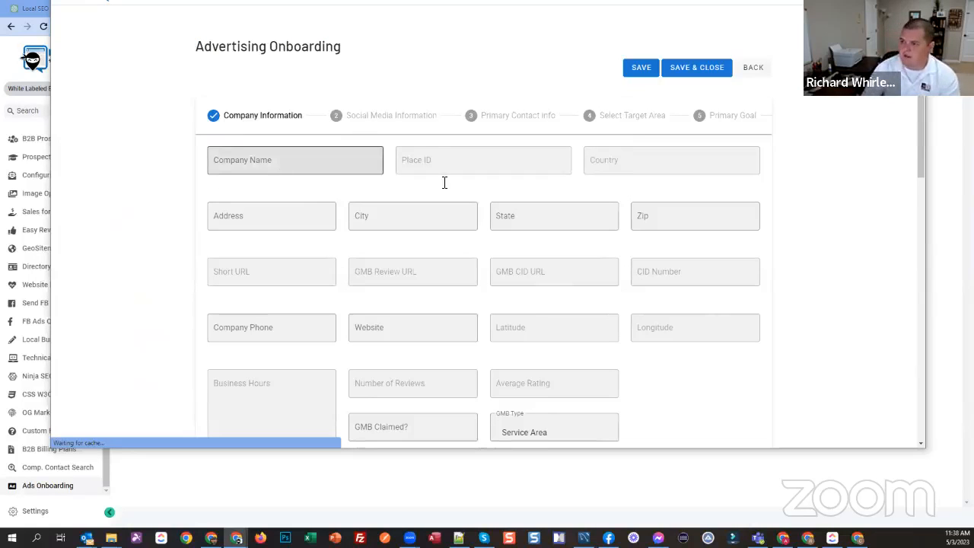
Step: Open the first contact in the Contacts list and select its Business Name under General Info for copying
{"action": "left_click", "coordinate": [11, 72]}
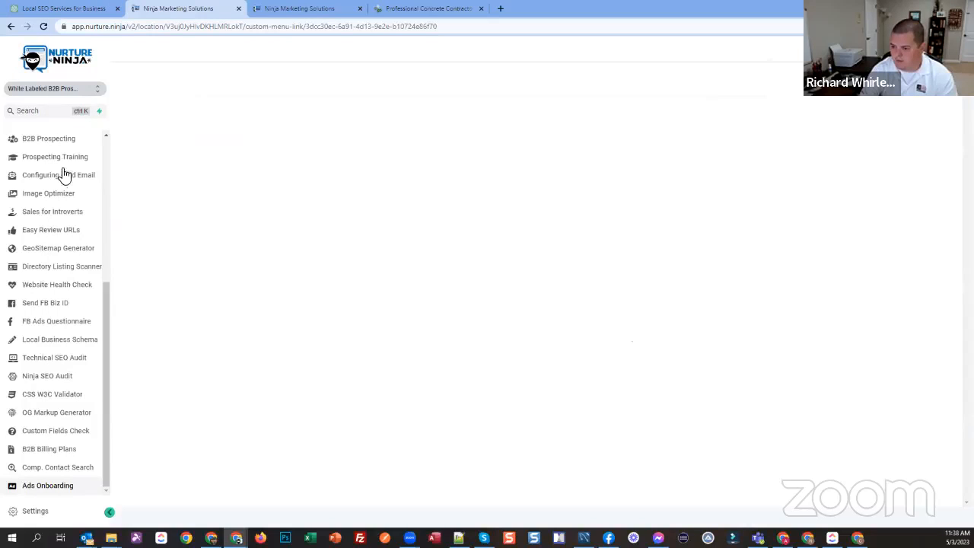
{"action": "scroll", "coordinate": [57, 183], "scroll_direction": "up", "scroll_amount": 1}
{"action": "scroll", "coordinate": [45, 202], "scroll_direction": "up", "scroll_amount": 3}
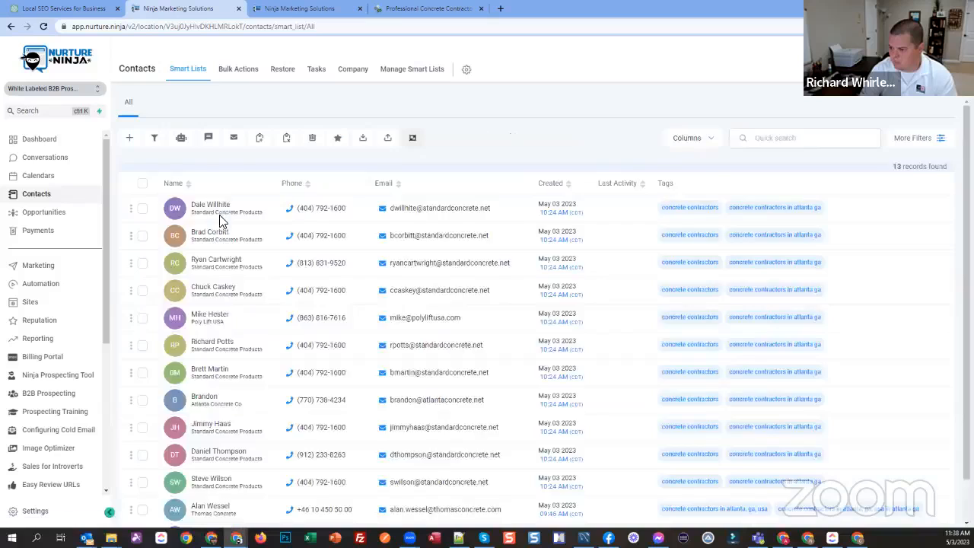
{"action": "left_click", "coordinate": [219, 214]}
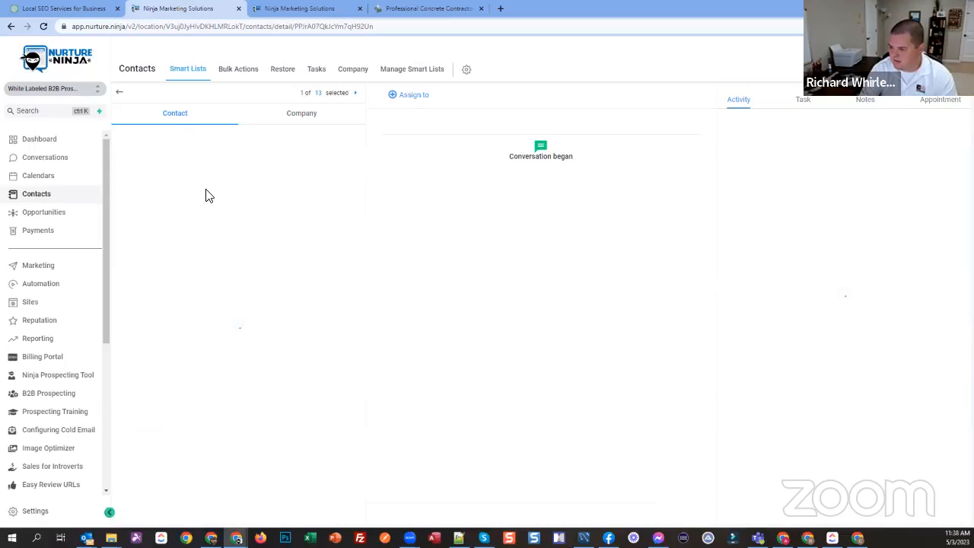
{"action": "scroll", "coordinate": [202, 354], "scroll_direction": "down", "scroll_amount": 2}
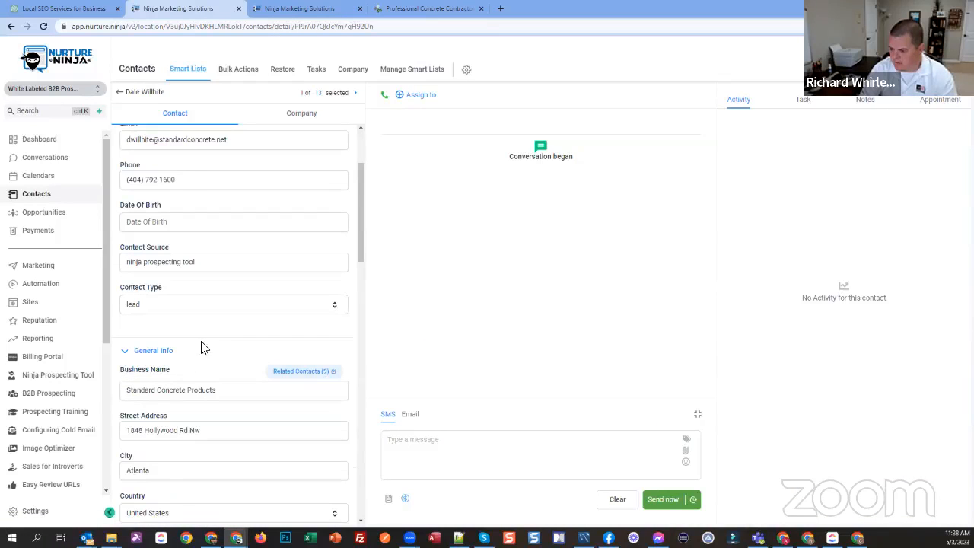
{"action": "scroll", "coordinate": [203, 348], "scroll_direction": "down", "scroll_amount": 1}
{"action": "triple_click", "coordinate": [204, 316]}
{"action": "key", "text": "ctrl+c"}
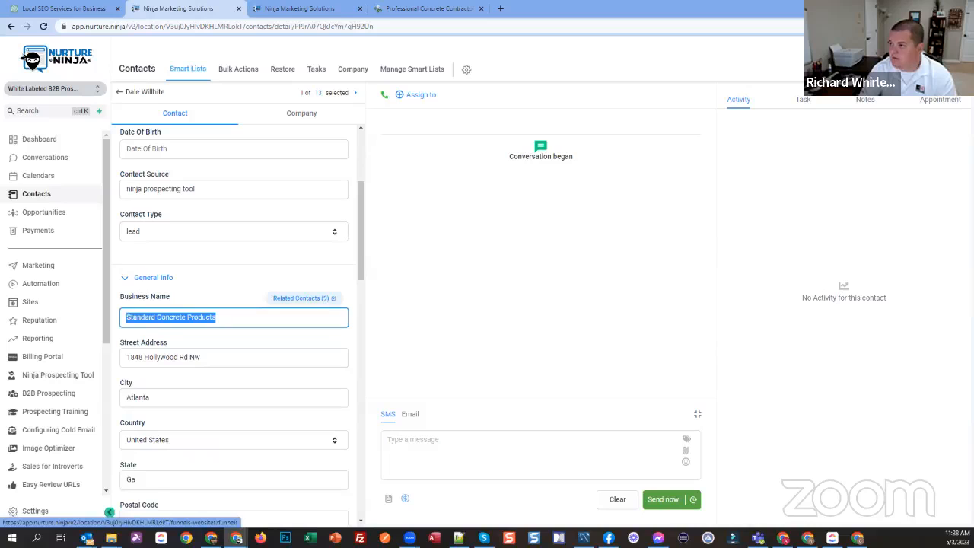
Step: Enter Standard Concrete Products as the onboarding company name and pick the suggestion that matches the contact's street address
{"action": "key", "text": "alt+Tab"}
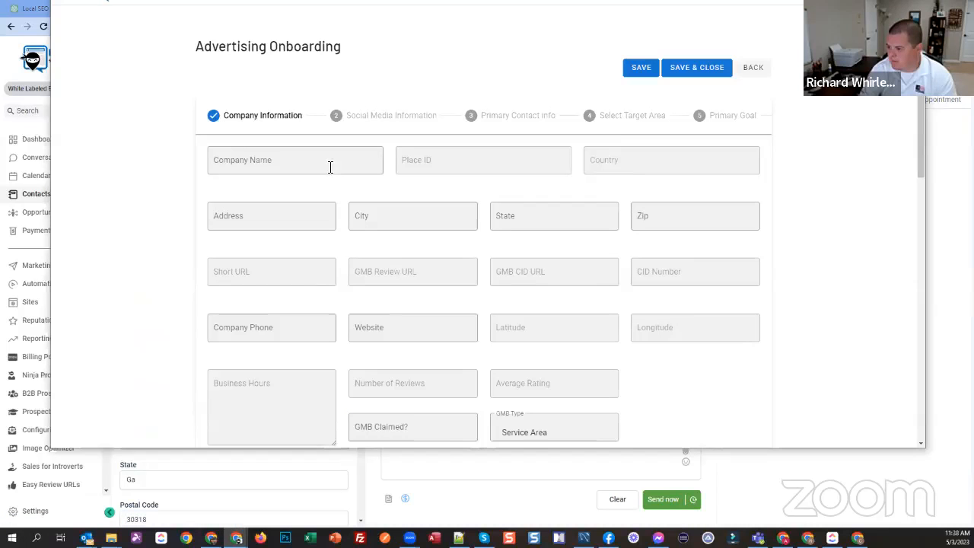
{"action": "left_click", "coordinate": [226, 163]}
{"action": "key", "text": "ctrl+v"}
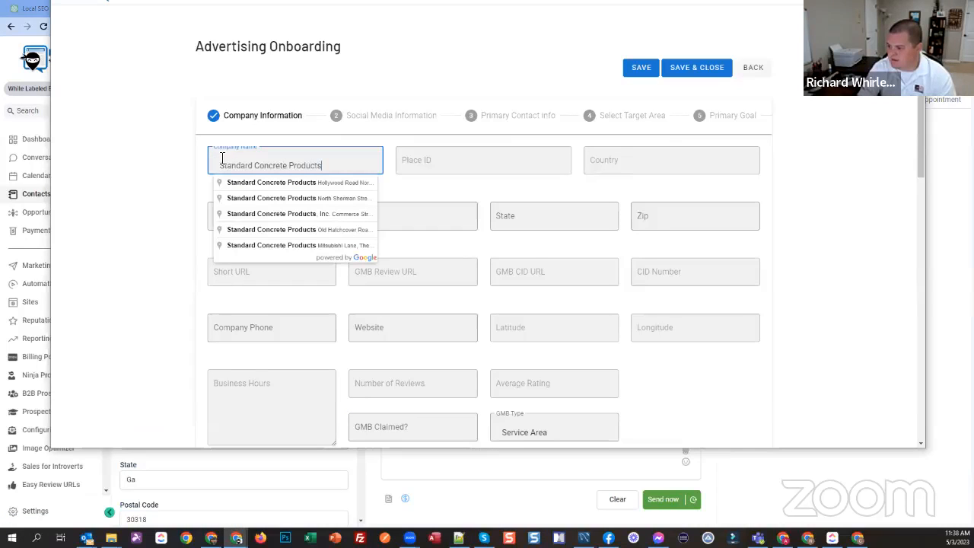
{"action": "left_click", "coordinate": [53, 154]}
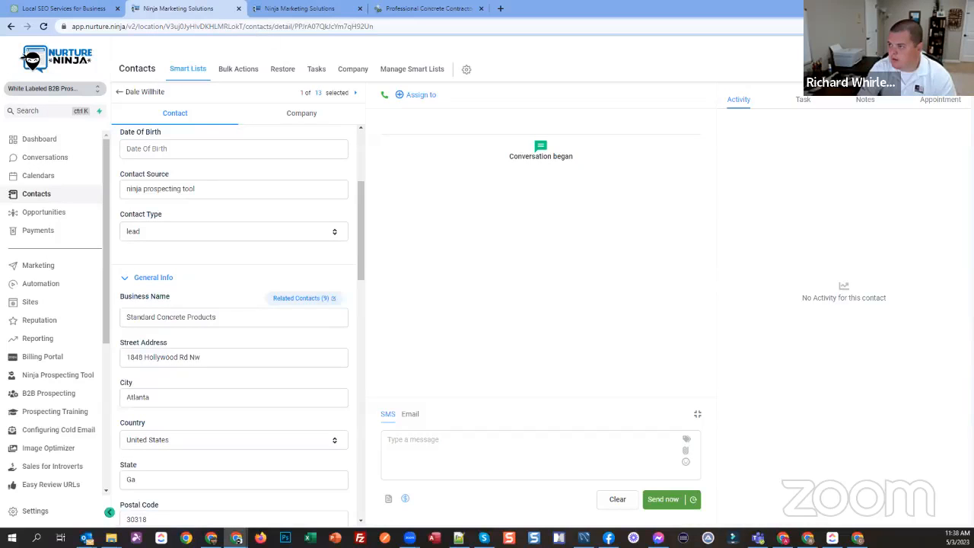
{"action": "key", "text": "alt+Tab"}
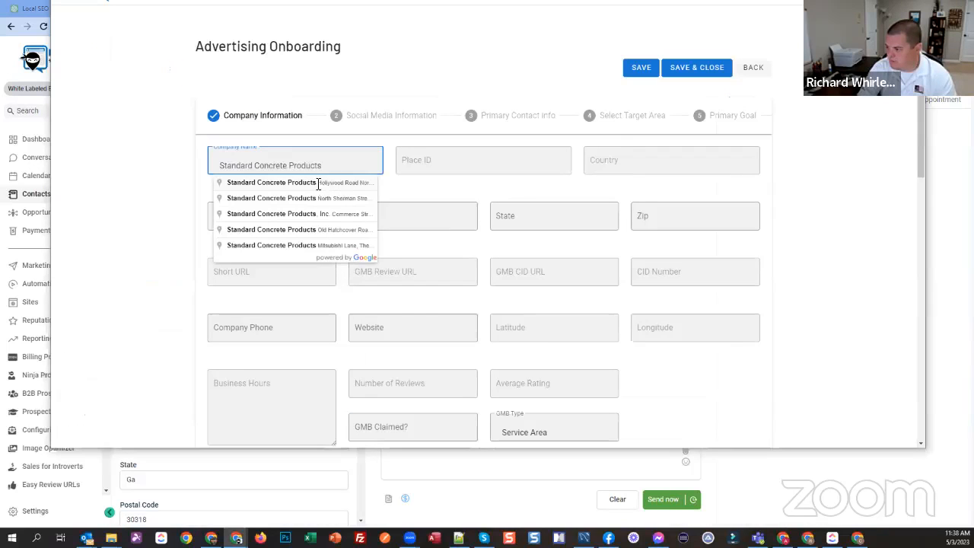
{"action": "left_click", "coordinate": [318, 183]}
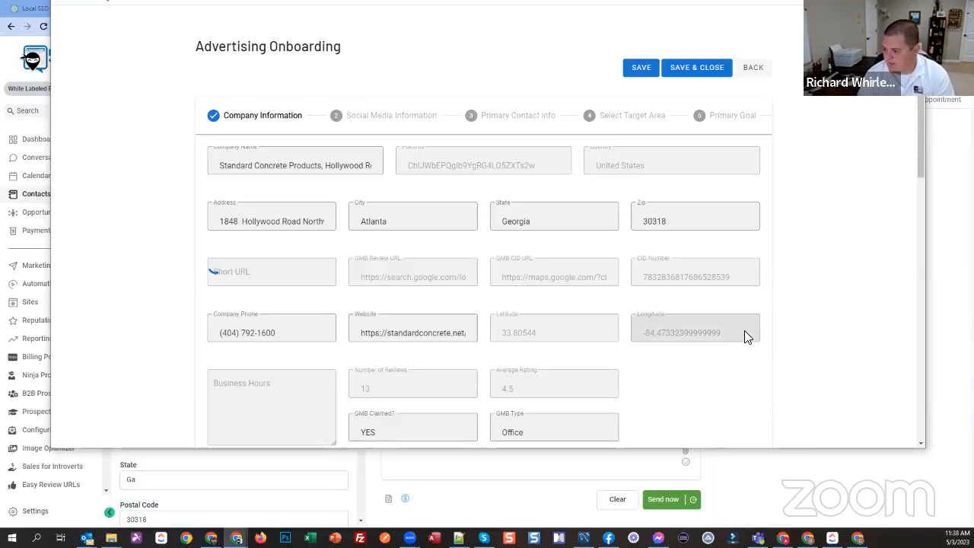
Step: Add Asphalt contractor to the company's GMB categories alongside Concrete contractor
{"action": "scroll", "coordinate": [746, 337], "scroll_direction": "down", "scroll_amount": 1}
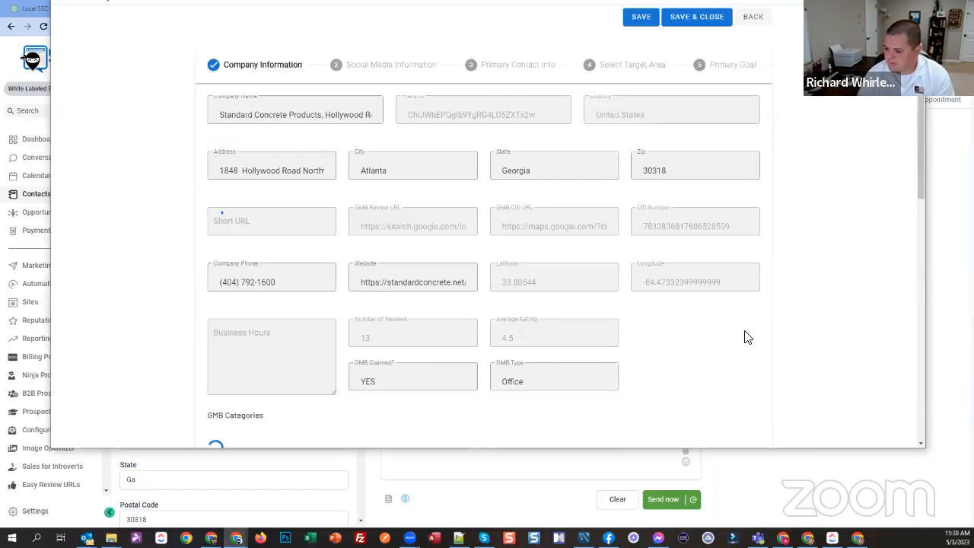
{"action": "scroll", "coordinate": [746, 337], "scroll_direction": "down", "scroll_amount": 2}
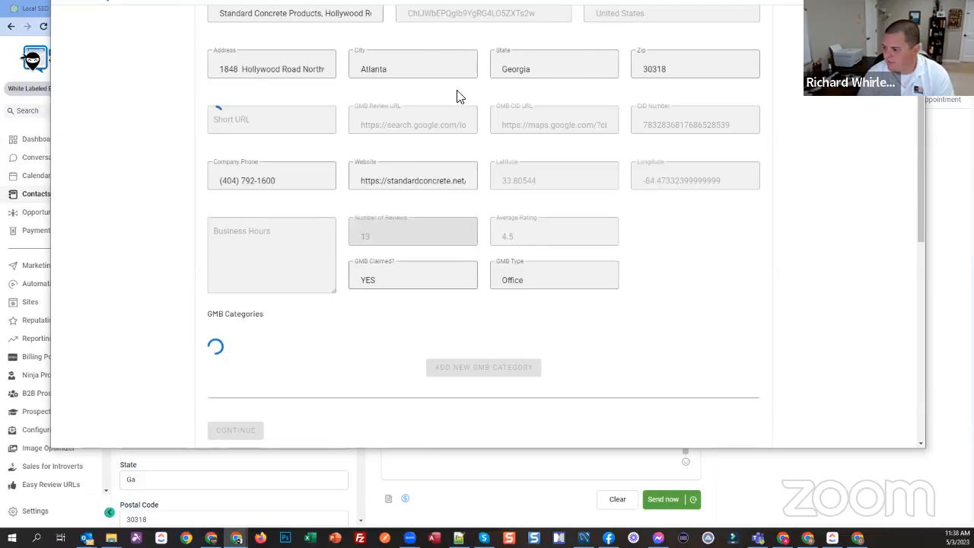
{"action": "scroll", "coordinate": [223, 270], "scroll_direction": "down", "scroll_amount": 2}
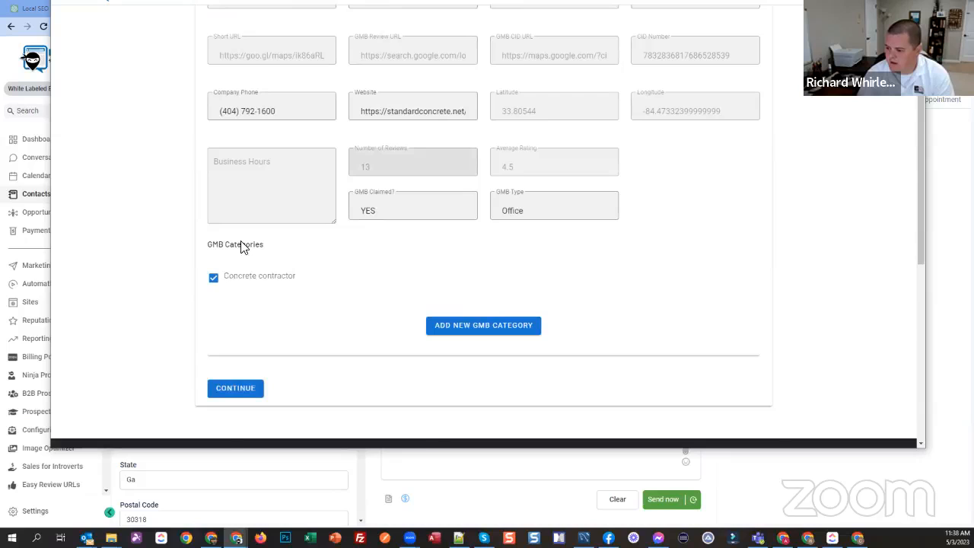
{"action": "scroll", "coordinate": [259, 305], "scroll_direction": "down", "scroll_amount": 1}
{"action": "scroll", "coordinate": [324, 368], "scroll_direction": "up", "scroll_amount": 1}
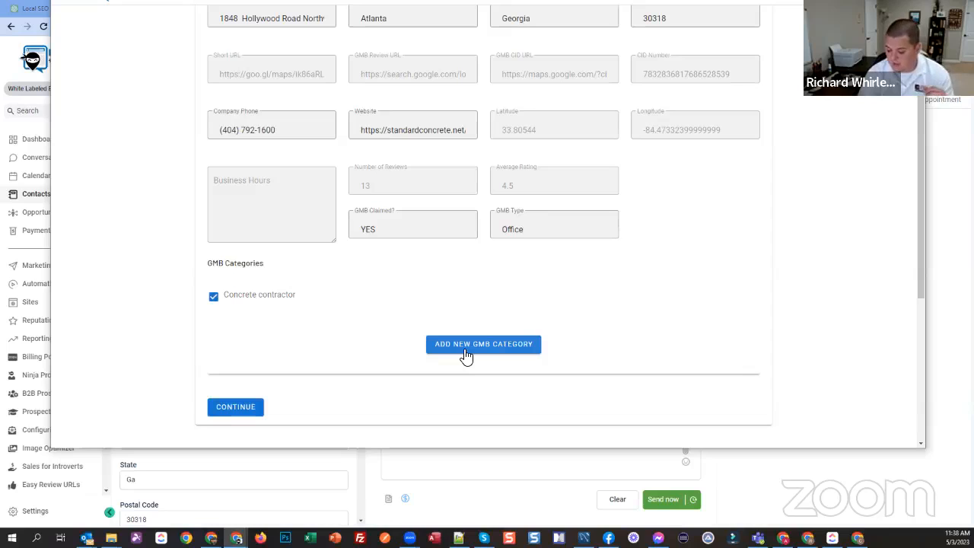
{"action": "left_click", "coordinate": [465, 355]}
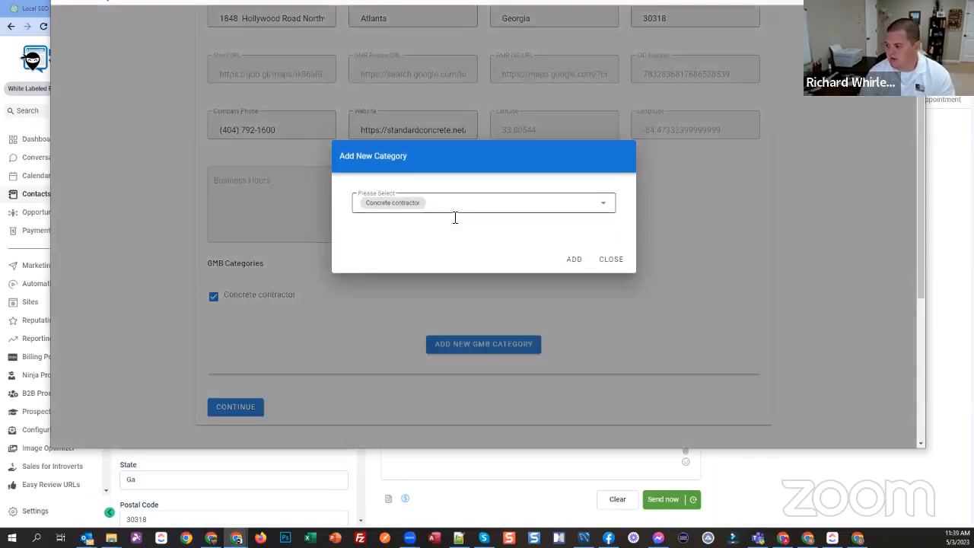
{"action": "left_click", "coordinate": [455, 216]}
{"action": "type", "text": "asp"}
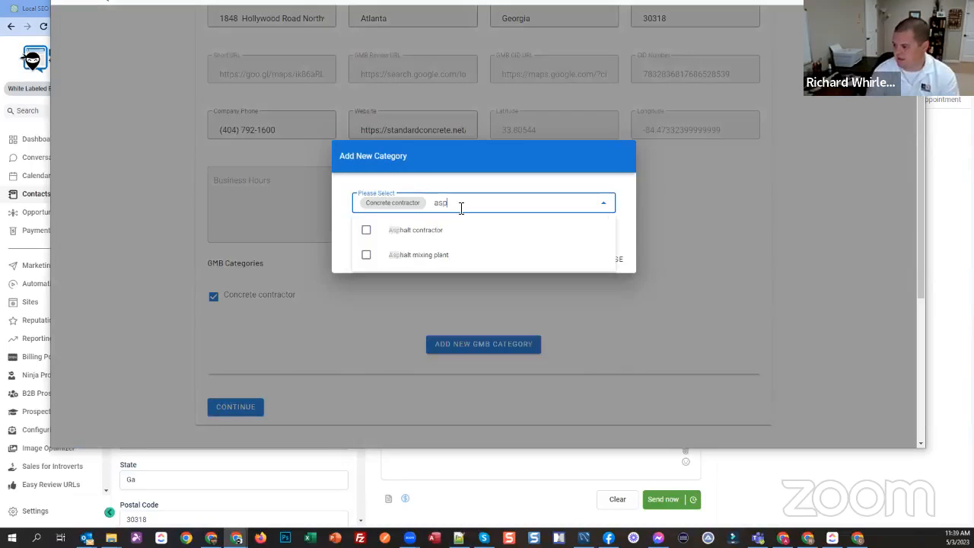
{"action": "left_click", "coordinate": [367, 232]}
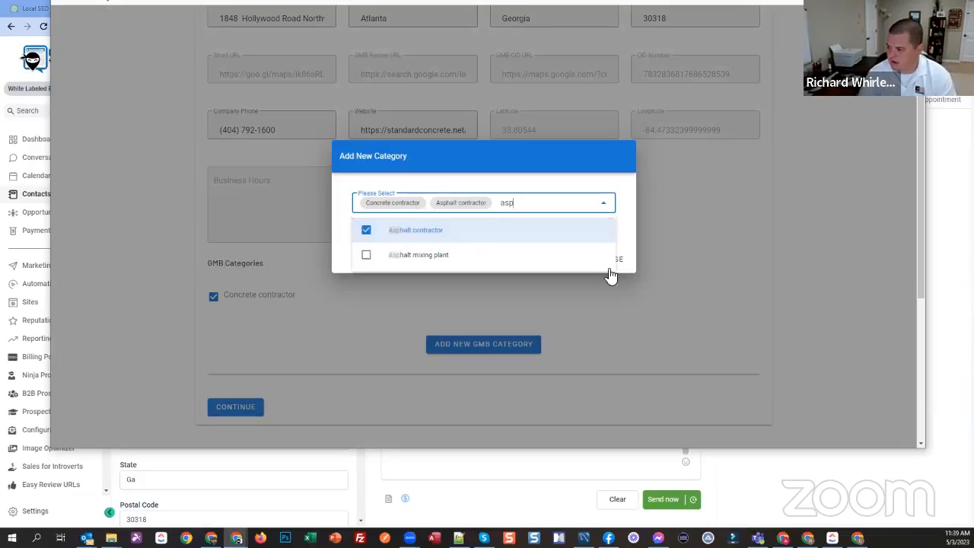
{"action": "left_click", "coordinate": [668, 293]}
{"action": "left_click", "coordinate": [611, 260]}
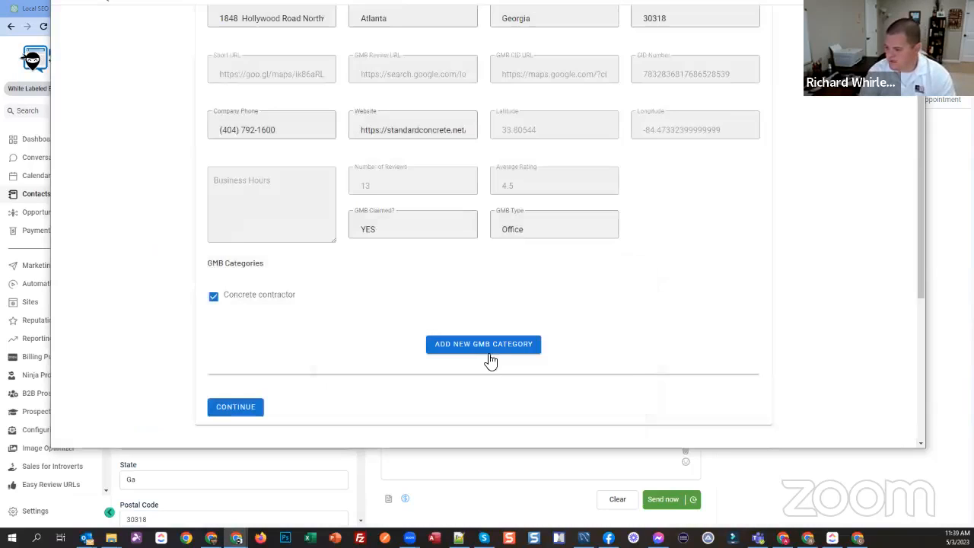
{"action": "left_click", "coordinate": [490, 355]}
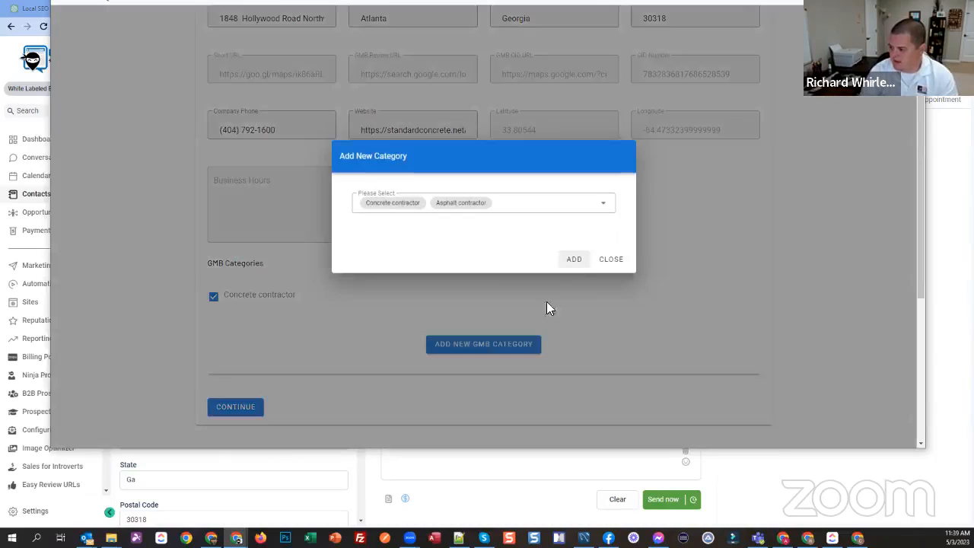
{"action": "left_click", "coordinate": [573, 258]}
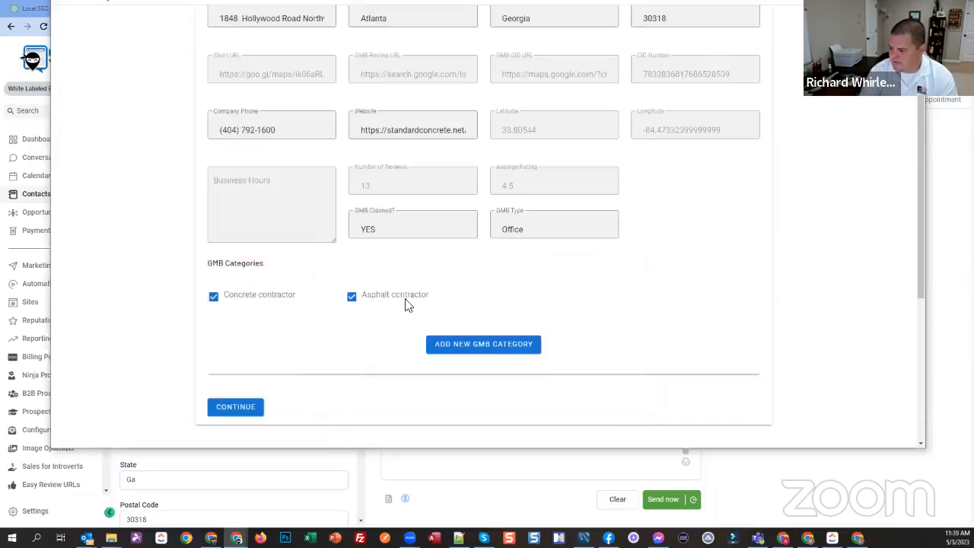
Step: Skip the social media accounts, enter the primary contact's first and last name, and continue to the target area selection
{"action": "left_click", "coordinate": [253, 411]}
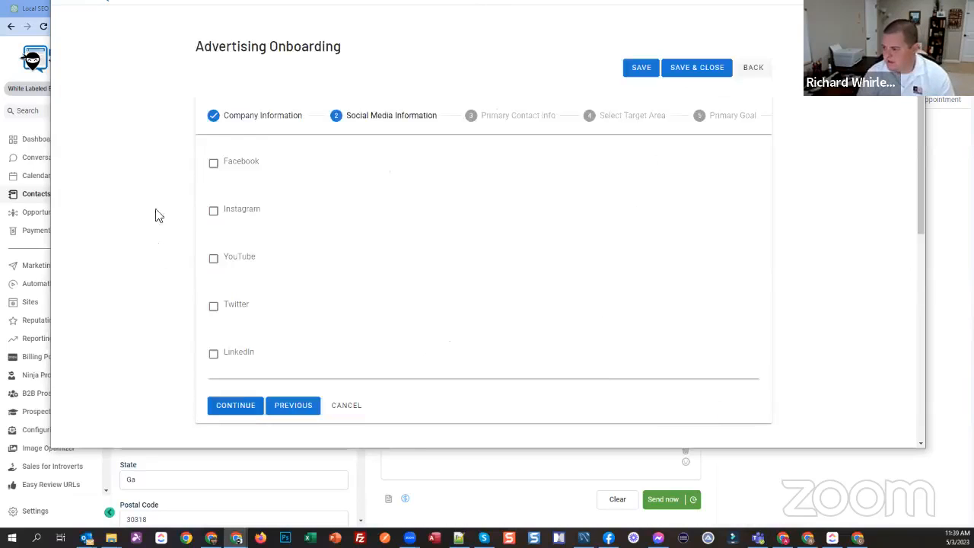
{"action": "left_click", "coordinate": [233, 404]}
{"action": "left_click", "coordinate": [379, 163]}
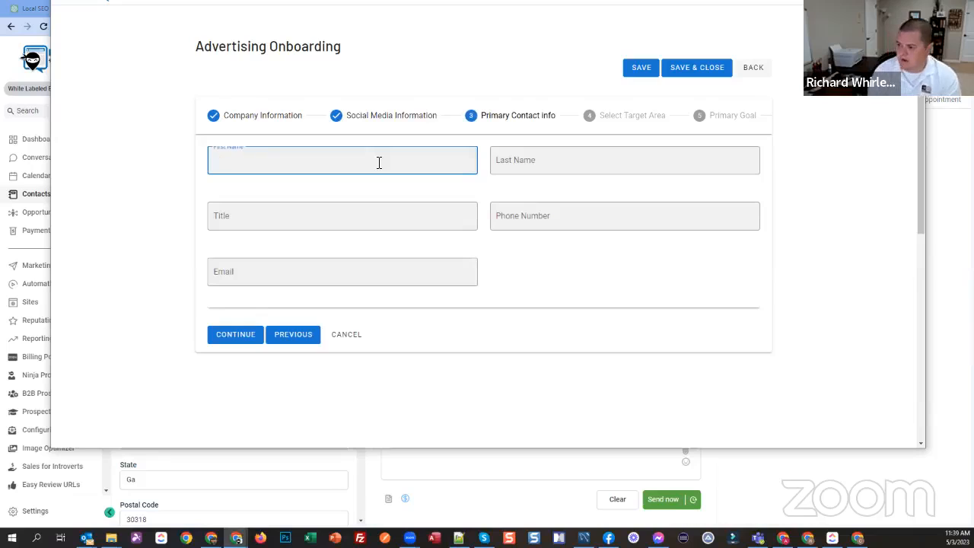
{"action": "key", "text": "Tab"}
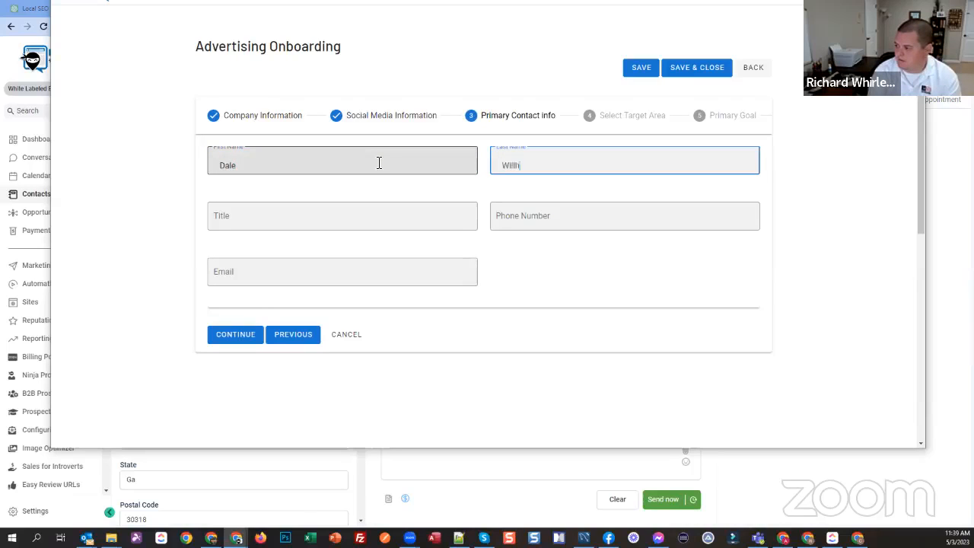
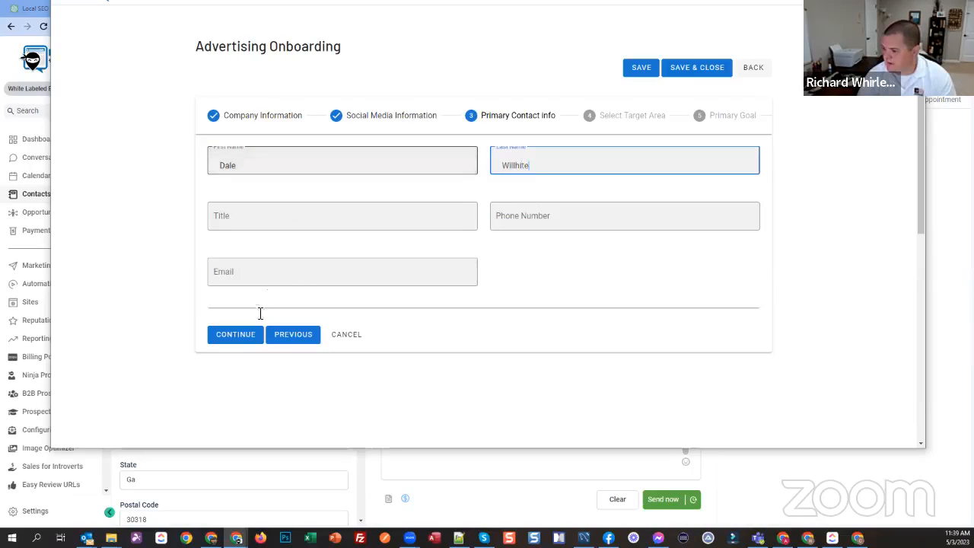
{"action": "left_click", "coordinate": [232, 334]}
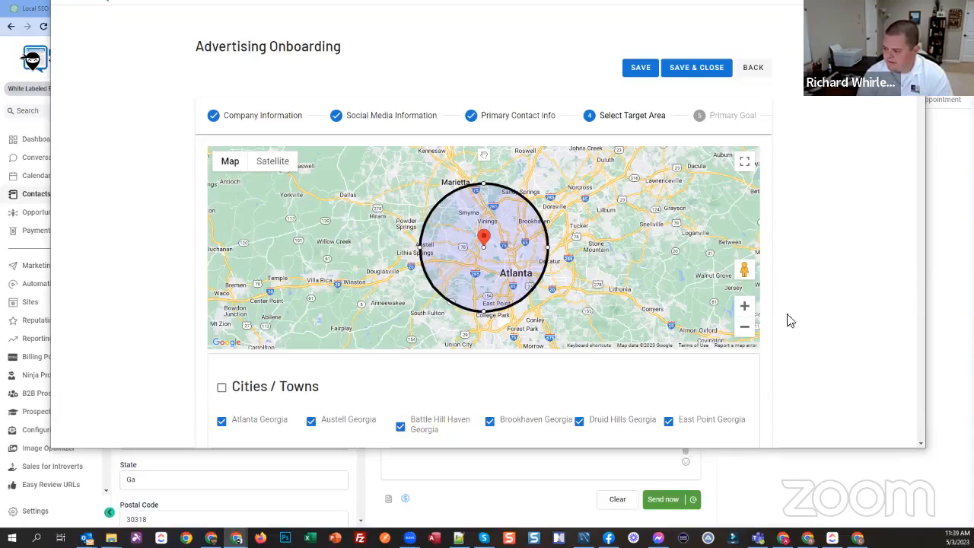
Step: Review the target area's cities, neighborhoods, counties and zips, and continue to the primary goal selection
{"action": "scroll", "coordinate": [795, 330], "scroll_direction": "down", "scroll_amount": 2}
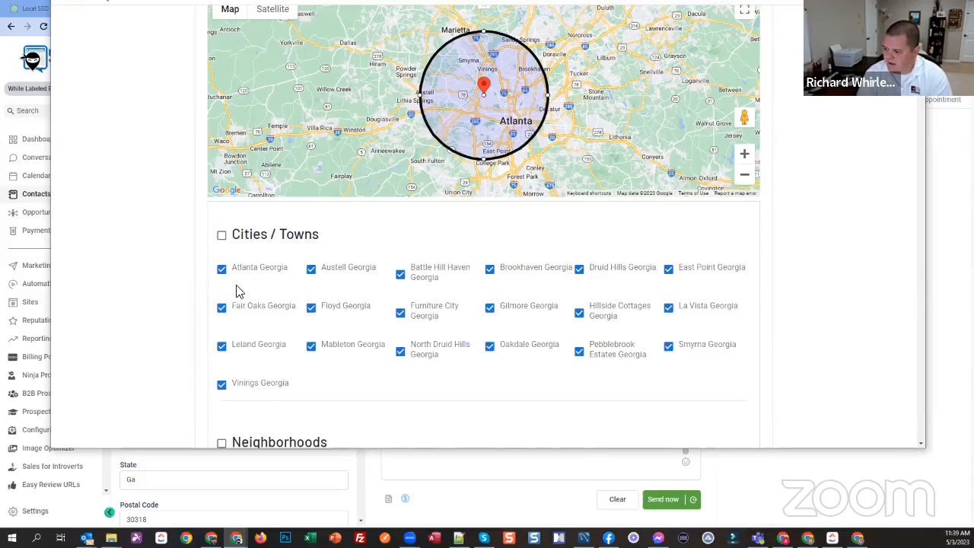
{"action": "left_click", "coordinate": [310, 270]}
{"action": "scroll", "coordinate": [278, 243], "scroll_direction": "down", "scroll_amount": 10}
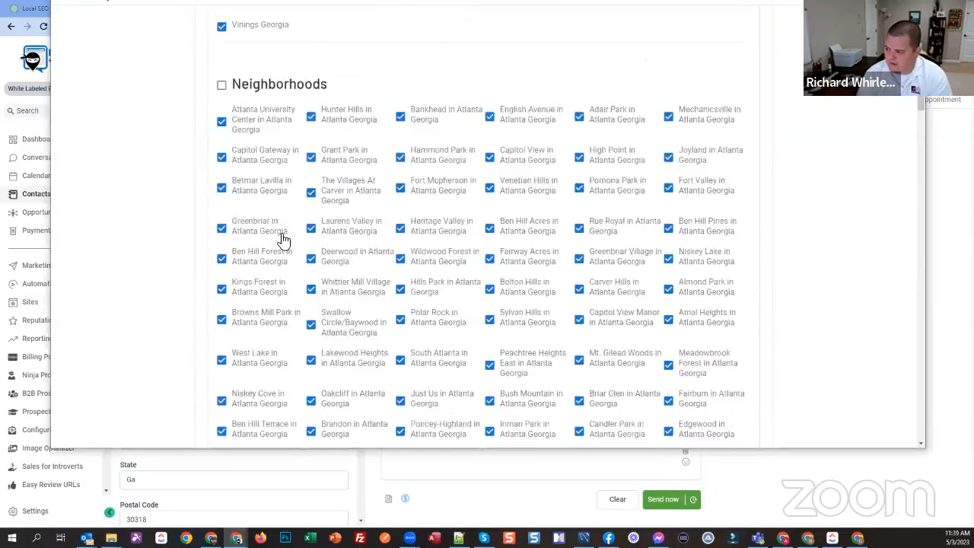
{"action": "scroll", "coordinate": [283, 240], "scroll_direction": "down", "scroll_amount": 10}
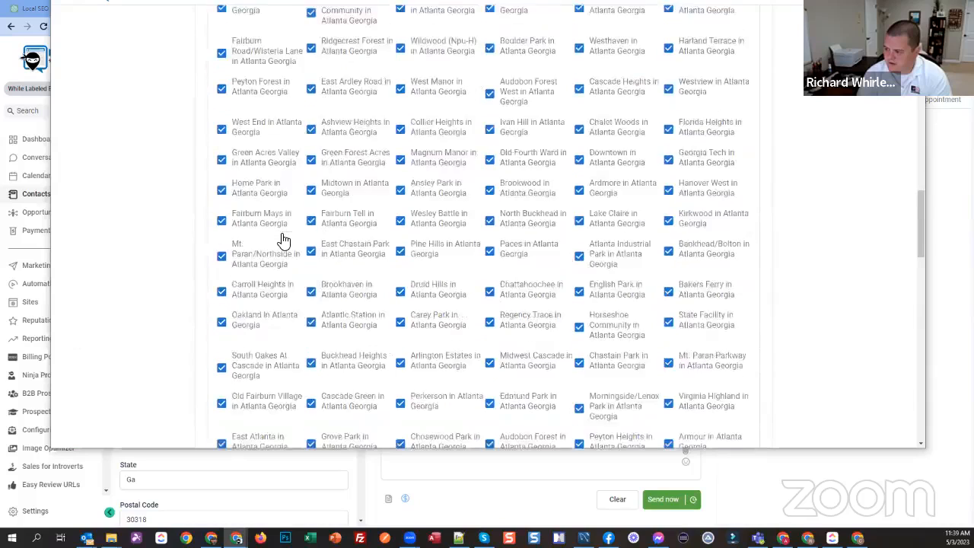
{"action": "scroll", "coordinate": [283, 241], "scroll_direction": "down", "scroll_amount": 8}
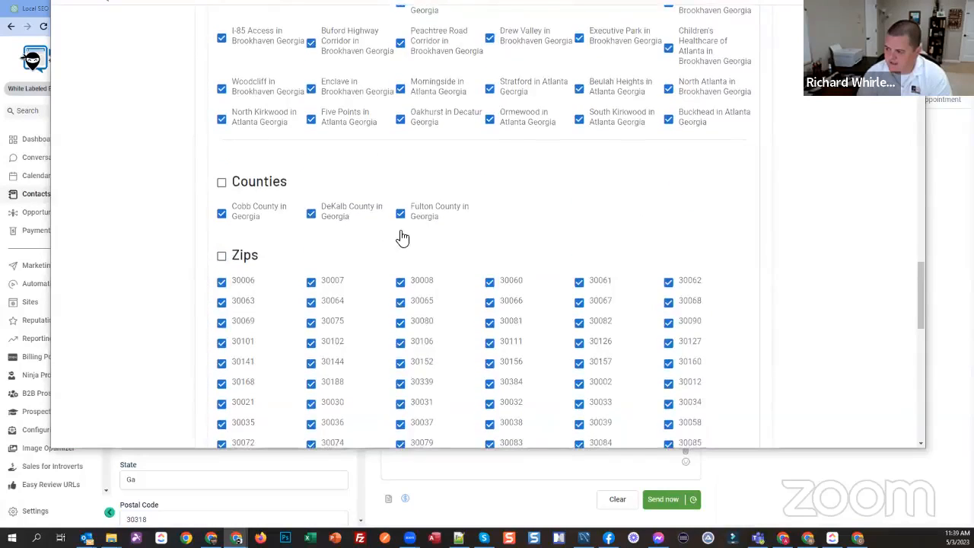
{"action": "scroll", "coordinate": [365, 266], "scroll_direction": "down", "scroll_amount": 10}
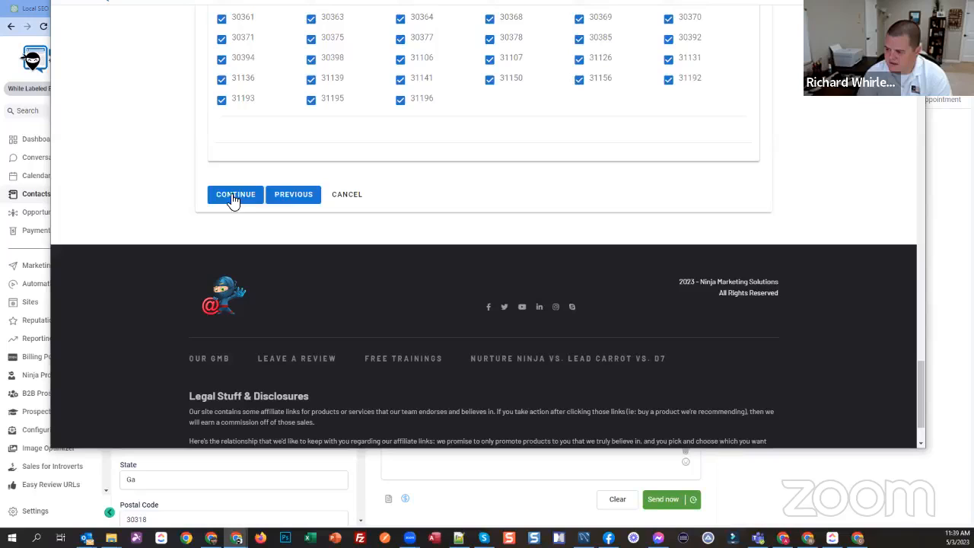
{"action": "left_click", "coordinate": [234, 196]}
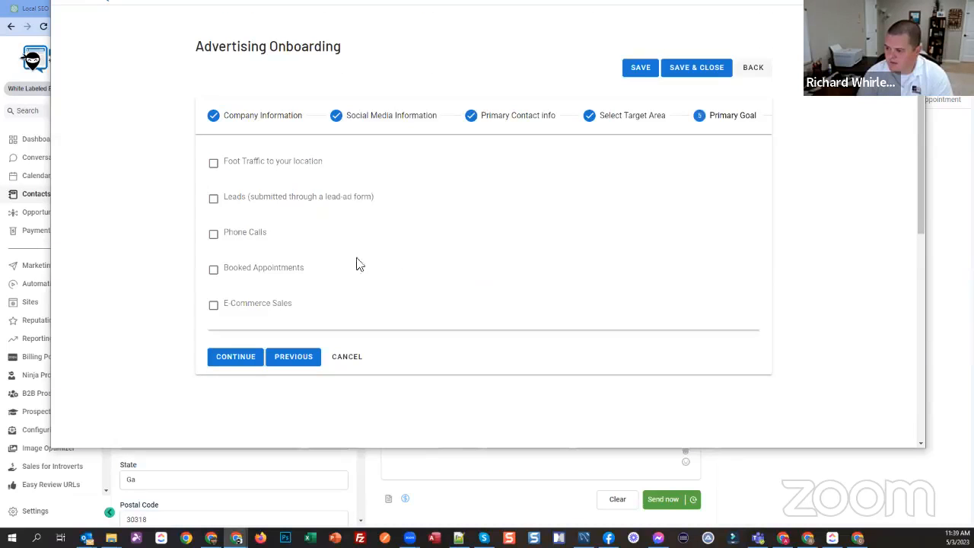
Step: Choose Leads (submitted through a lead-ad form) and Phone Calls as the primary goals and continue to the keywords
{"action": "left_click", "coordinate": [226, 200]}
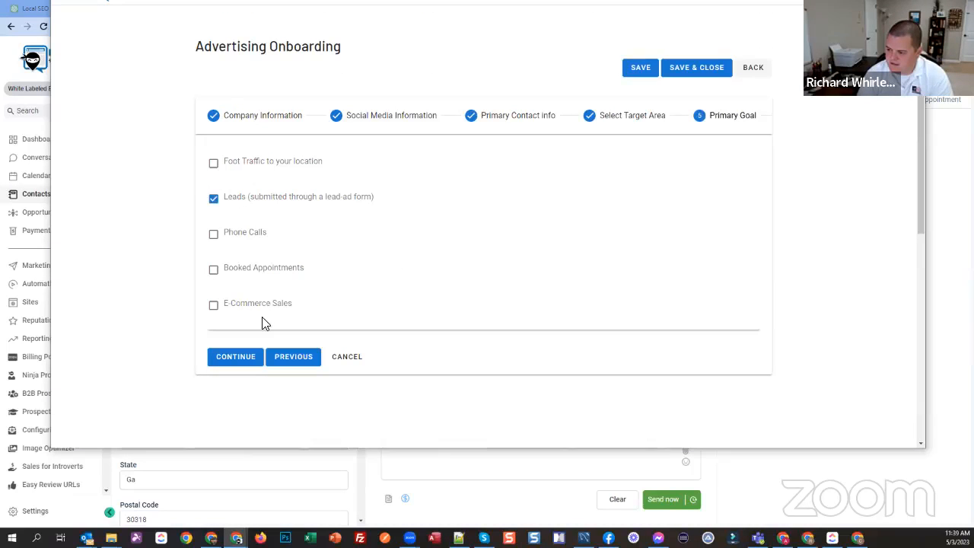
{"action": "left_click", "coordinate": [232, 233]}
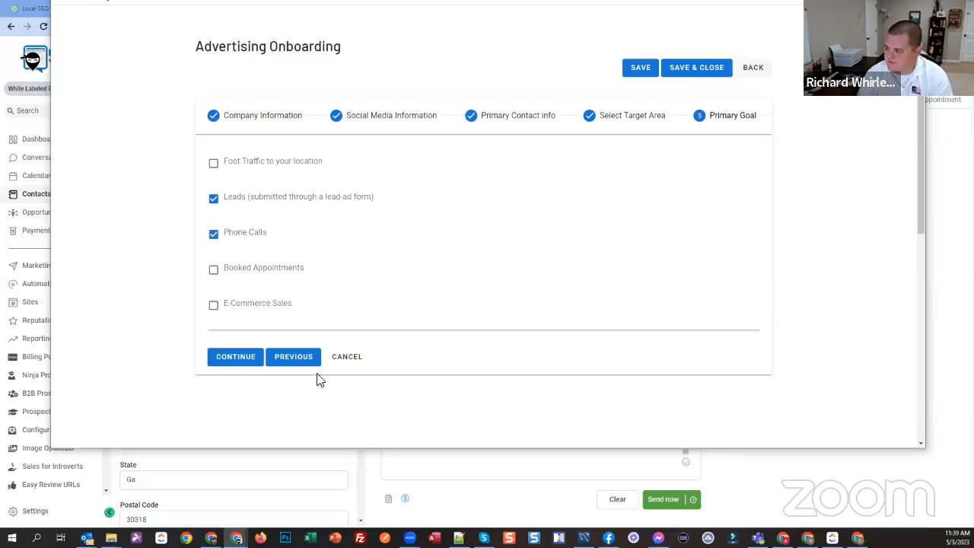
{"action": "left_click", "coordinate": [232, 364]}
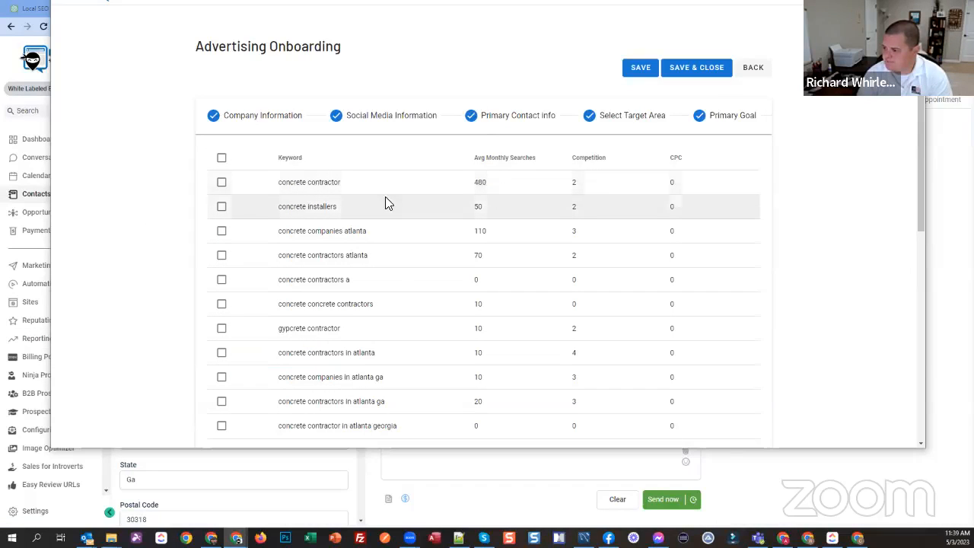
Step: Enlarge the Advertising Onboarding window on both sides and downward so the whole keyword table fits
{"action": "scroll", "coordinate": [650, 193], "scroll_direction": "down", "scroll_amount": 1}
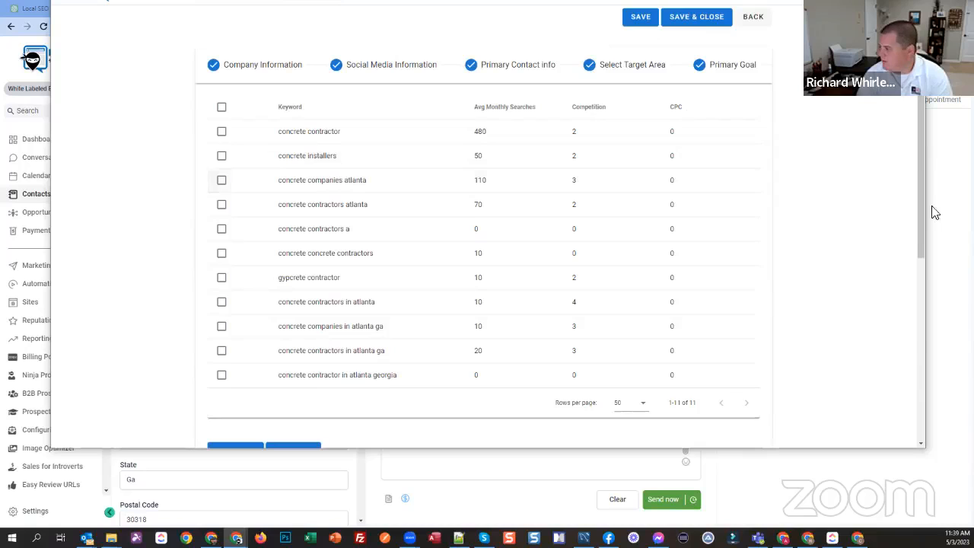
{"action": "left_click_drag", "start_coordinate": [926, 326], "coordinate": [965, 325]}
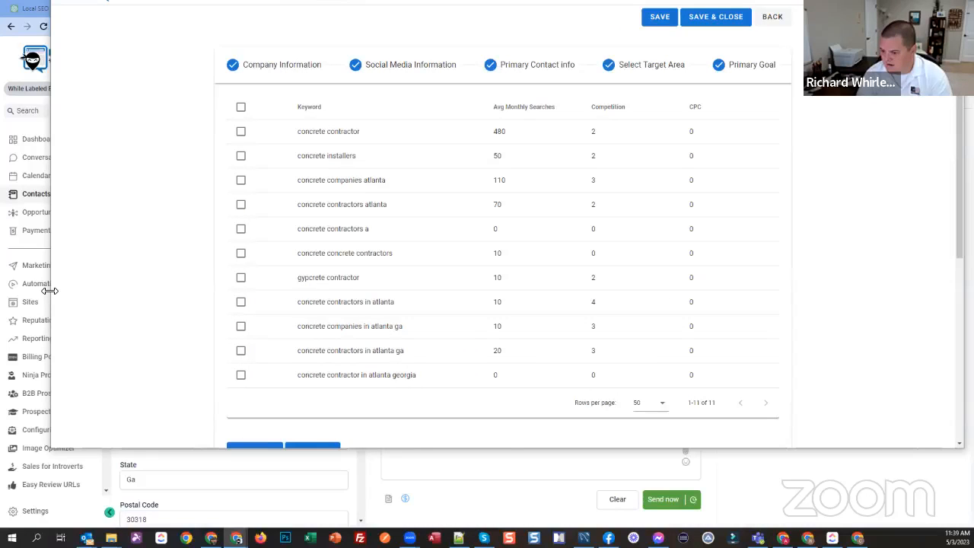
{"action": "left_click_drag", "start_coordinate": [49, 290], "coordinate": [21, 291]}
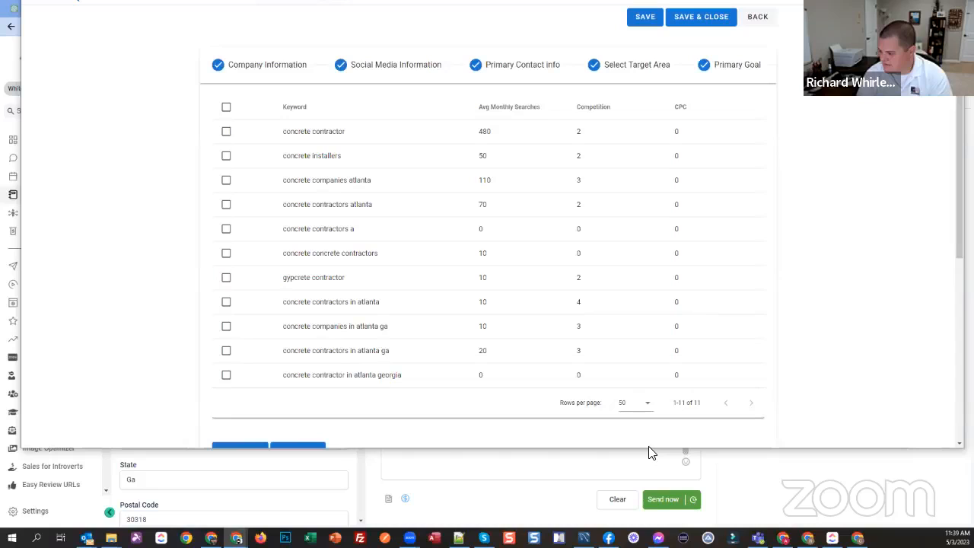
{"action": "left_click_drag", "start_coordinate": [648, 447], "coordinate": [601, 488]}
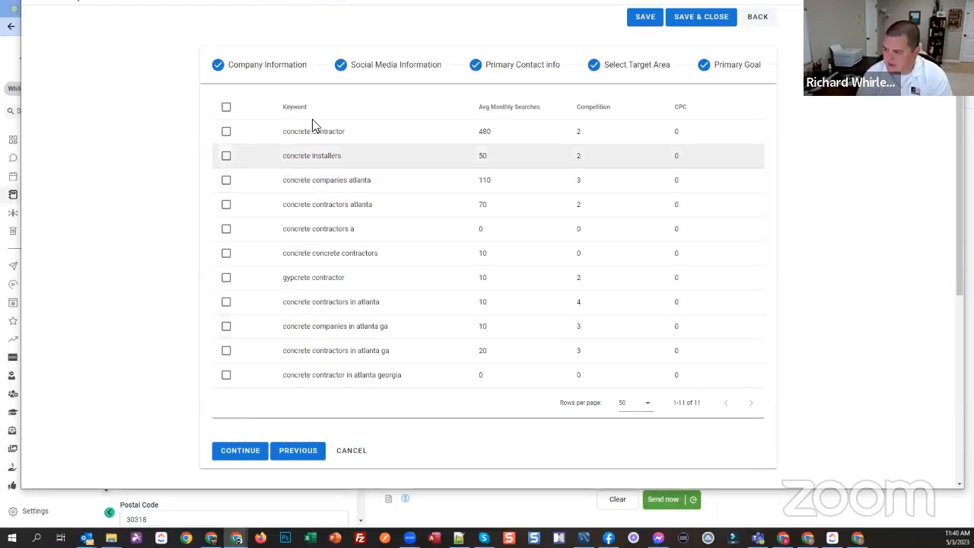
Step: Select all suggested keywords except gypcrete contractor and continue to the competitor list
{"action": "left_click", "coordinate": [226, 107]}
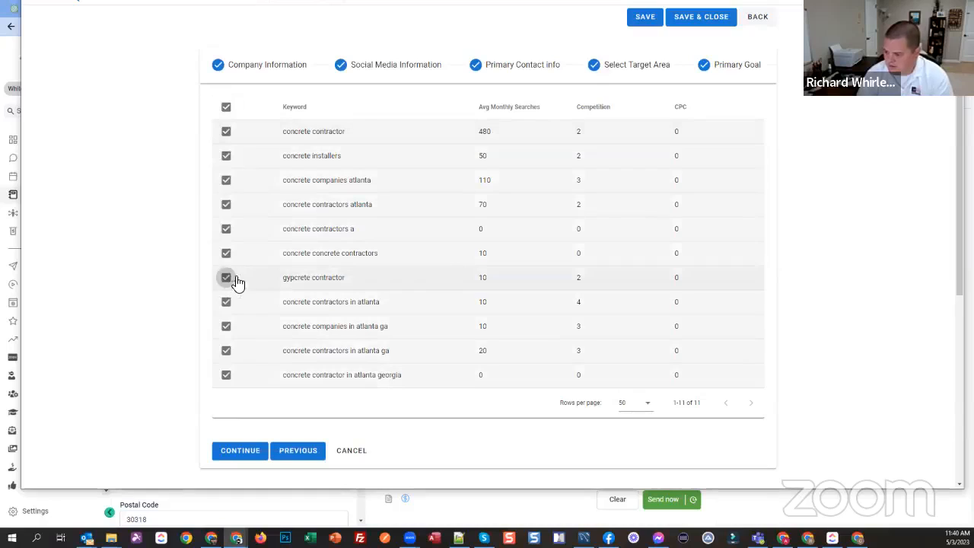
{"action": "left_click", "coordinate": [236, 278]}
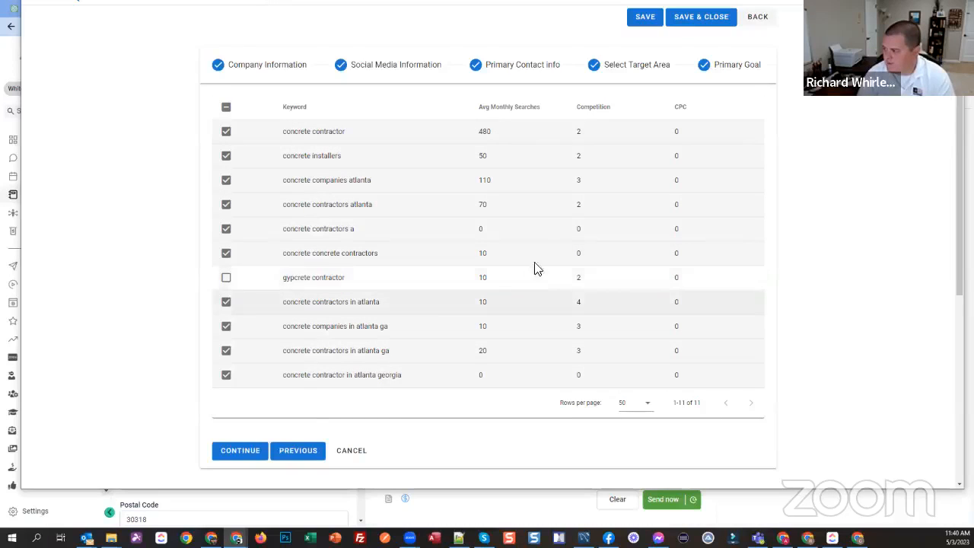
{"action": "left_click", "coordinate": [243, 453]}
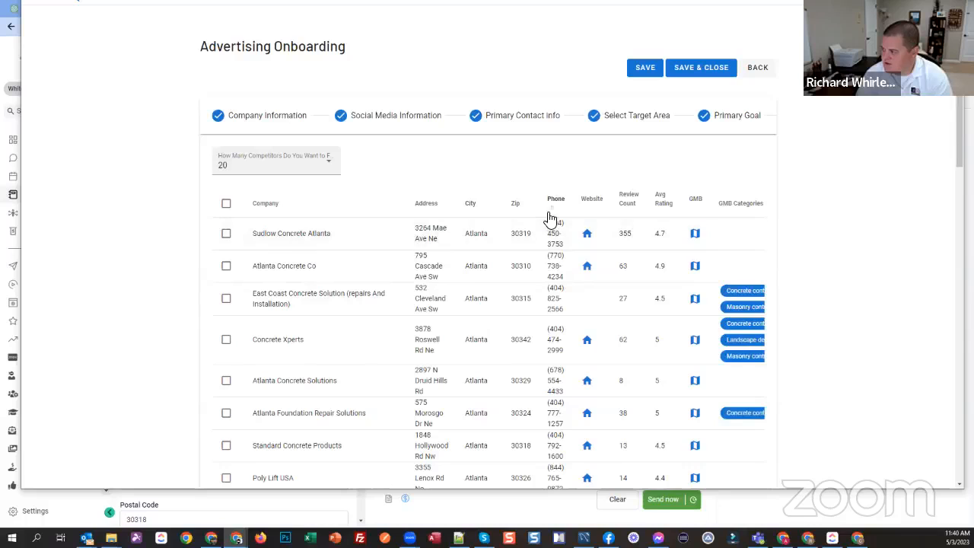
Step: Set the number of competitors to find to 40 and load more companies into the competitor table
{"action": "scroll", "coordinate": [462, 206], "scroll_direction": "down", "scroll_amount": 1}
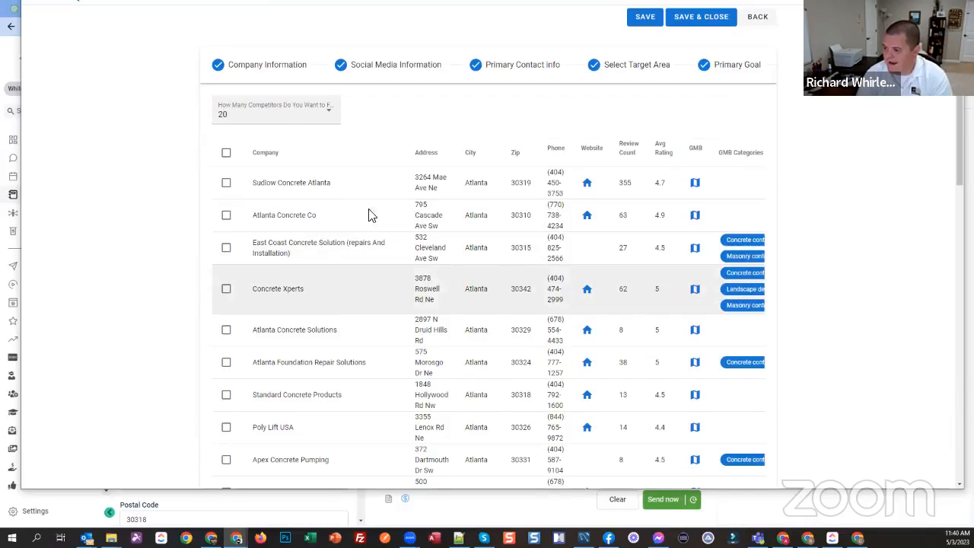
{"action": "left_click", "coordinate": [263, 117]}
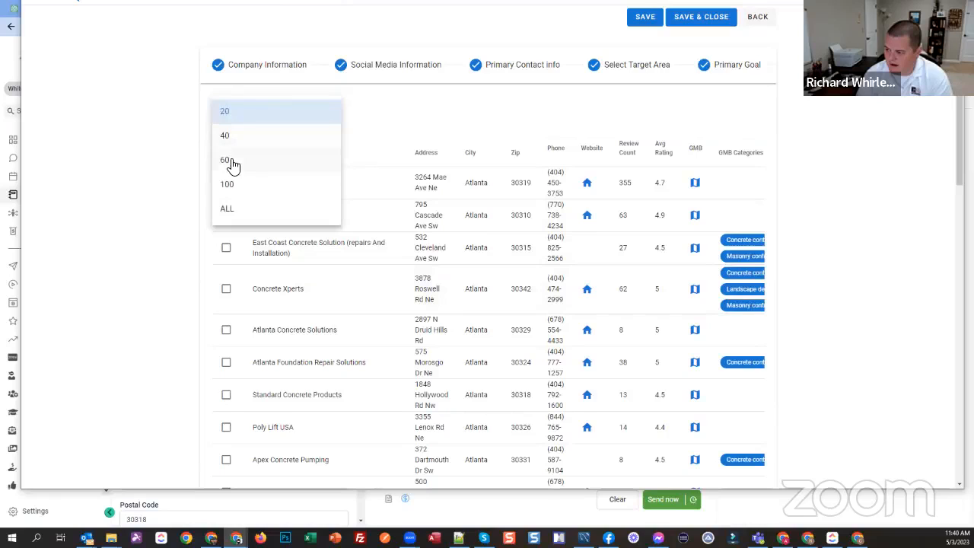
{"action": "left_click", "coordinate": [149, 124]}
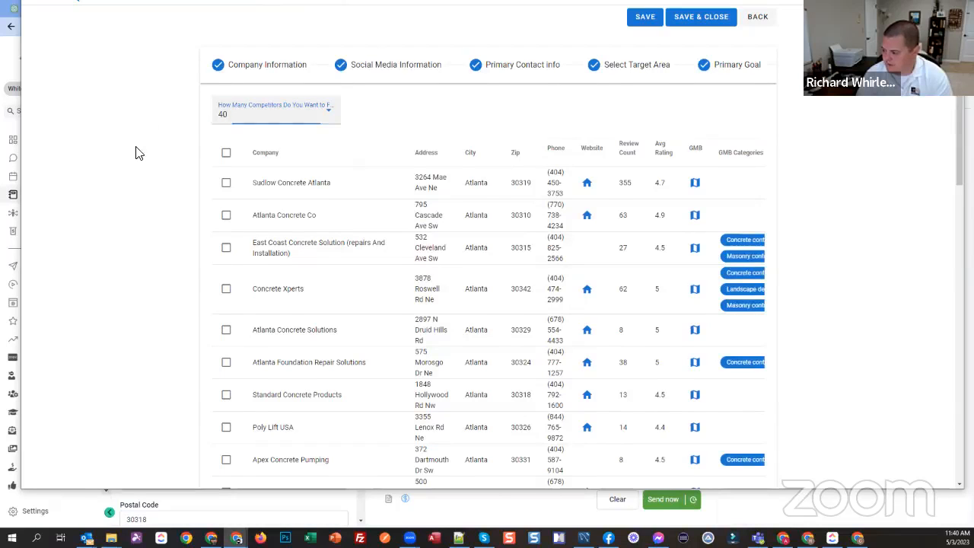
{"action": "scroll", "coordinate": [137, 156], "scroll_direction": "down", "scroll_amount": 6}
{"action": "scroll", "coordinate": [498, 248], "scroll_direction": "down", "scroll_amount": 5}
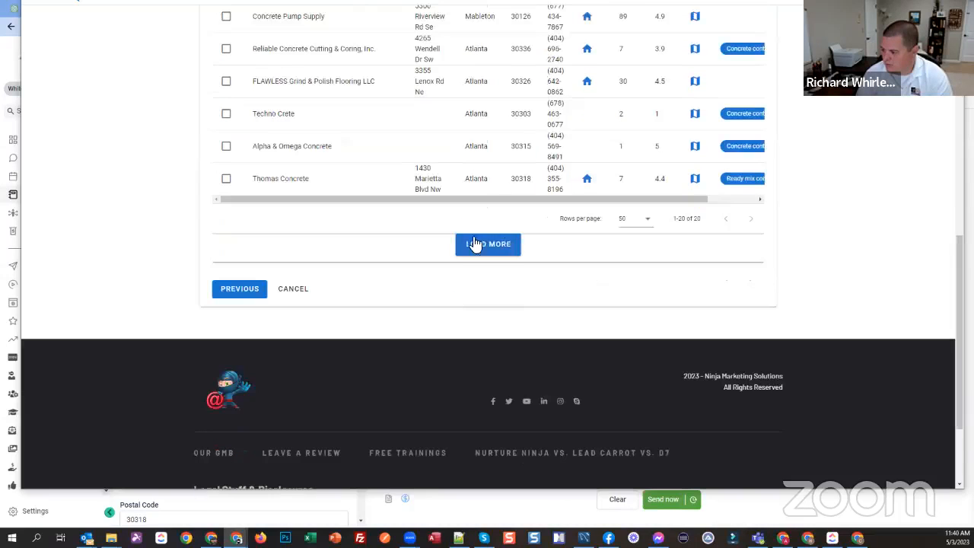
{"action": "left_click", "coordinate": [461, 243]}
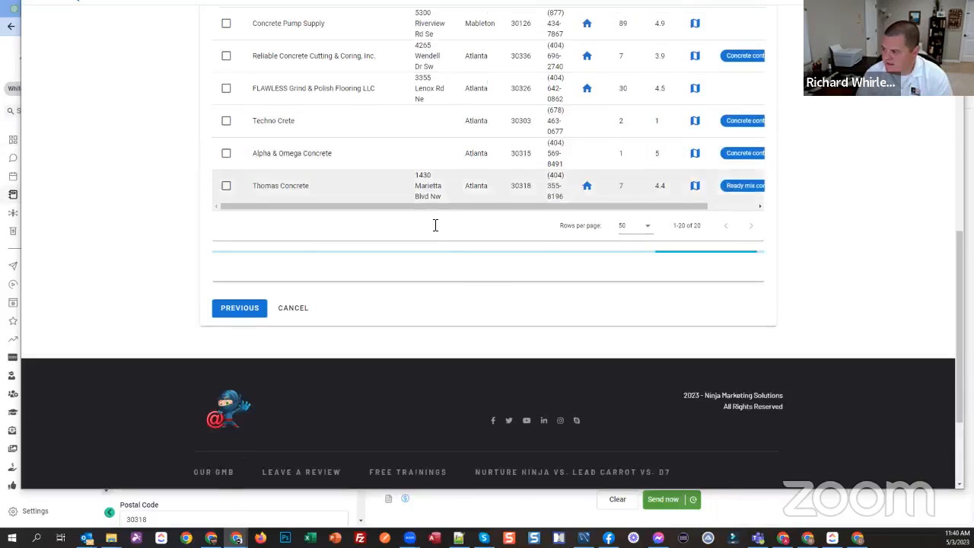
Step: Review the extended competitor list from start to end and close the Advertising Onboarding window
{"action": "scroll", "coordinate": [433, 228], "scroll_direction": "up", "scroll_amount": 5}
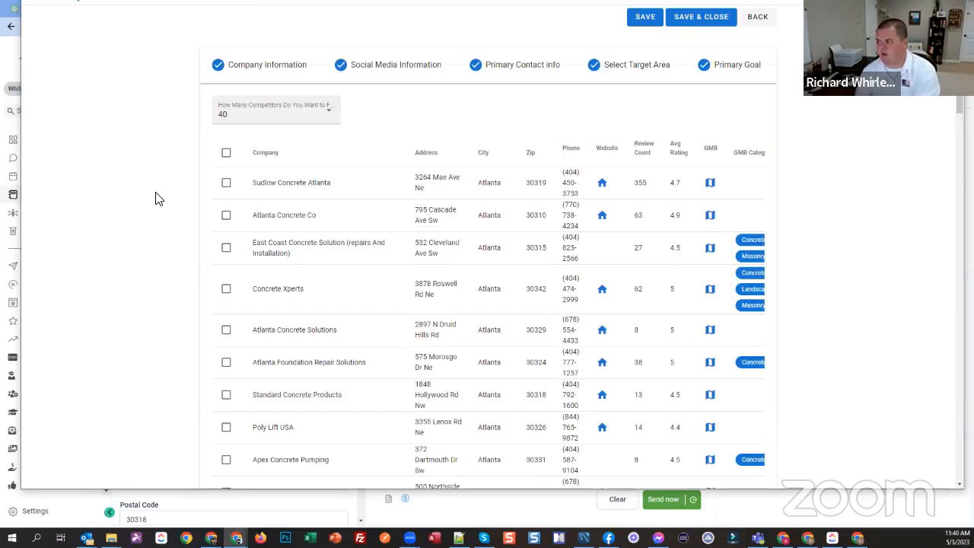
{"action": "scroll", "coordinate": [440, 208], "scroll_direction": "down", "scroll_amount": 3}
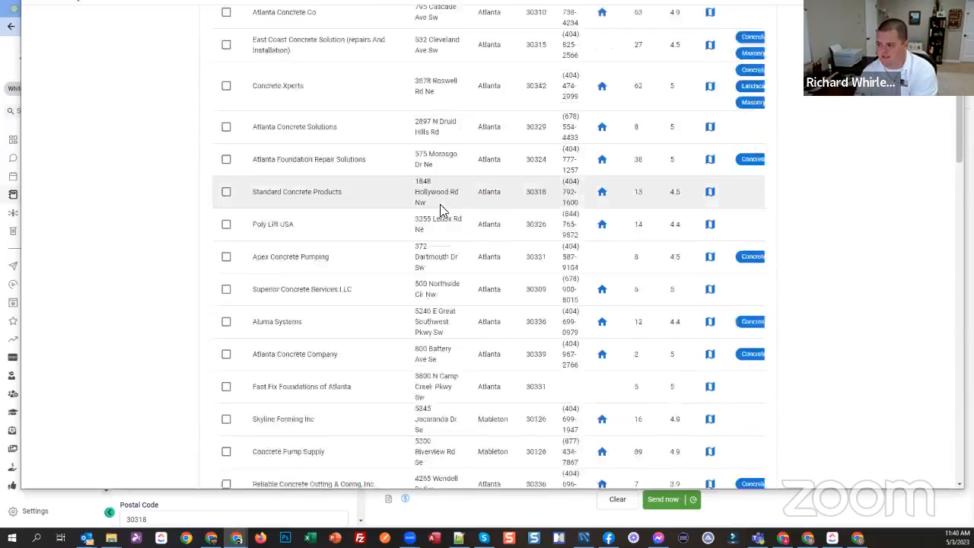
{"action": "scroll", "coordinate": [441, 205], "scroll_direction": "down", "scroll_amount": 10}
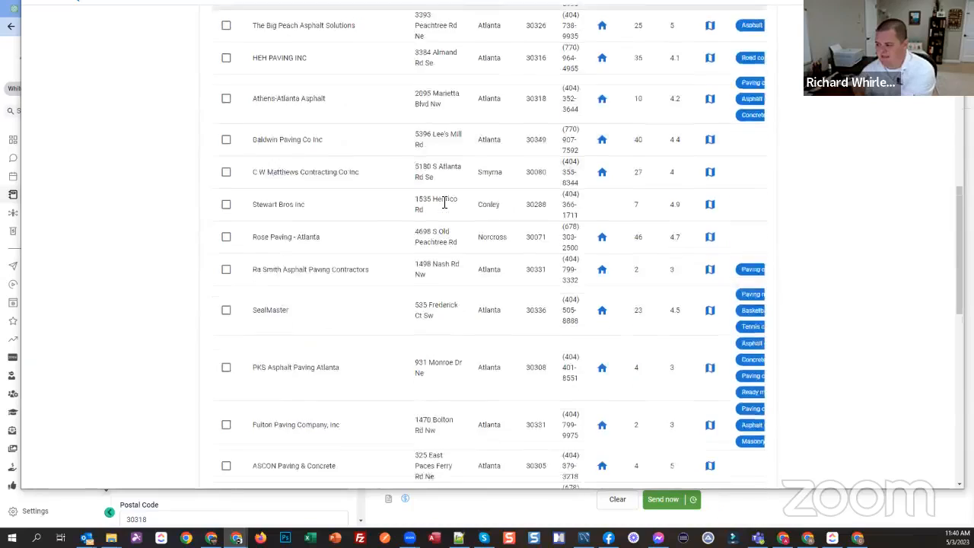
{"action": "scroll", "coordinate": [444, 203], "scroll_direction": "down", "scroll_amount": 10}
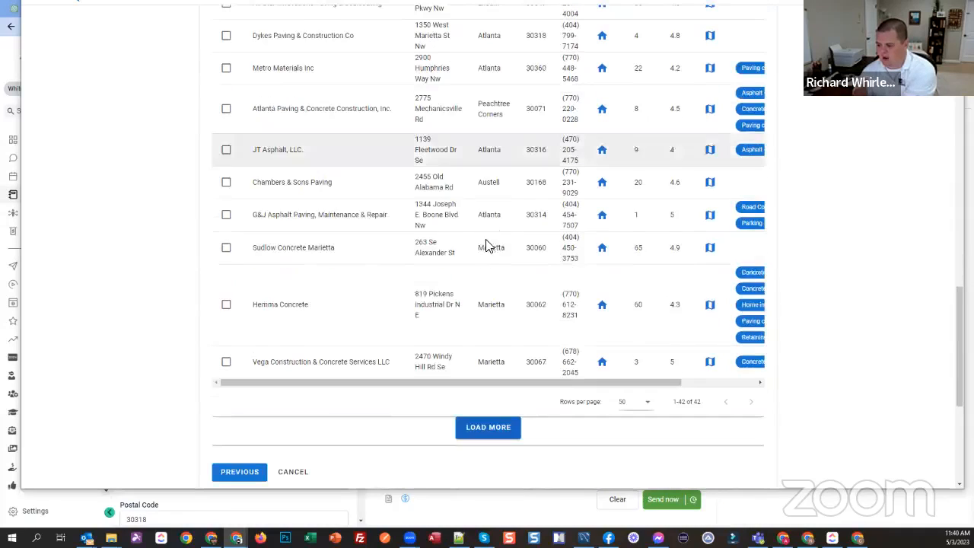
{"action": "scroll", "coordinate": [471, 233], "scroll_direction": "up", "scroll_amount": 7}
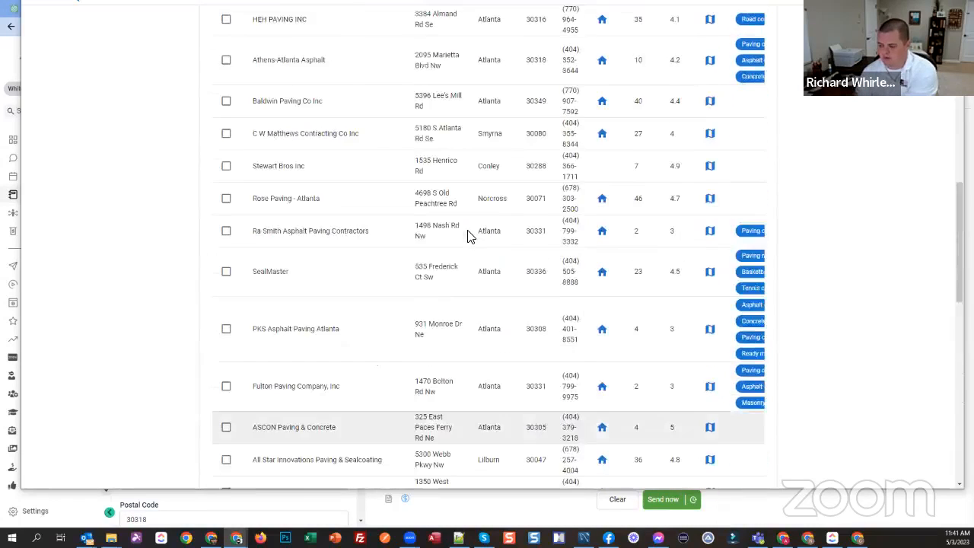
{"action": "scroll", "coordinate": [470, 236], "scroll_direction": "up", "scroll_amount": 10}
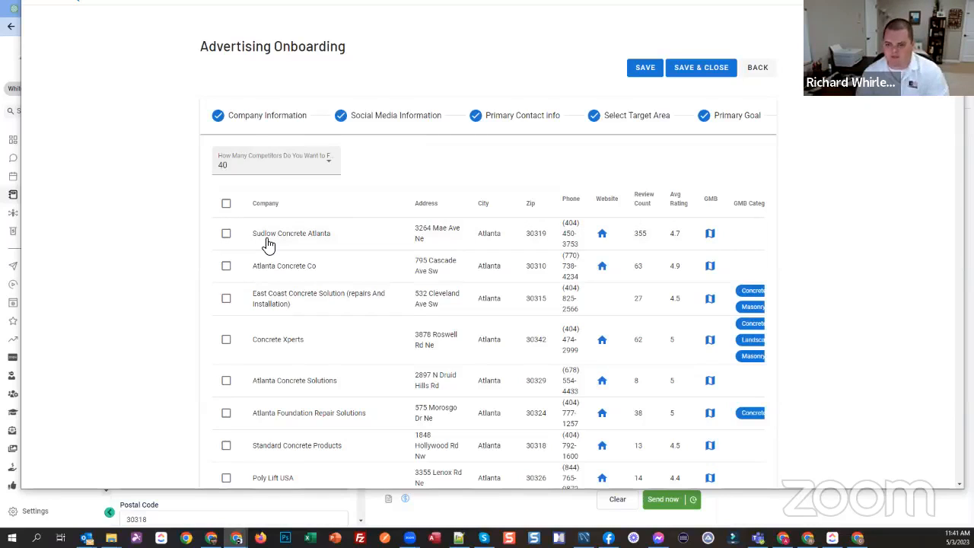
{"action": "left_click", "coordinate": [951, 3]}
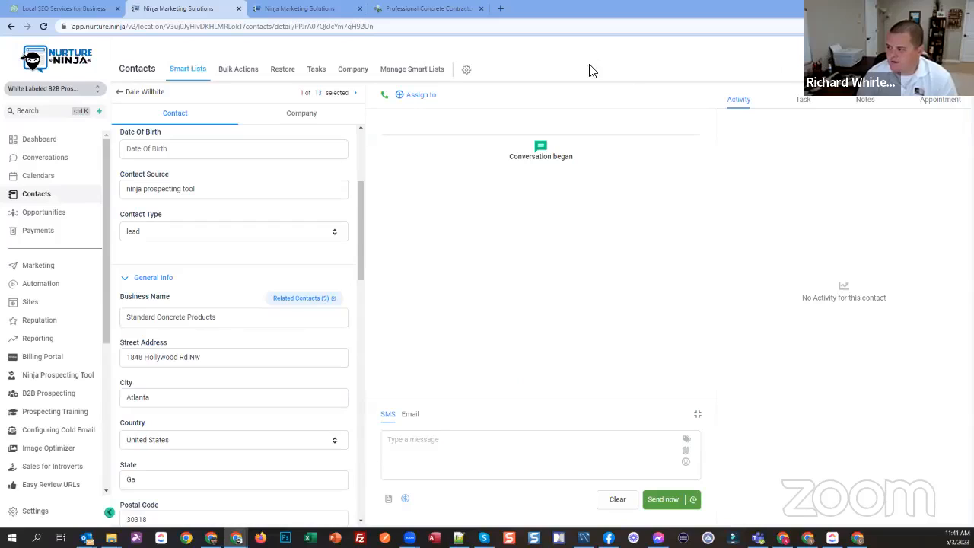
Step: Review the prospect's contact fields and the Concrete Contractors Live Demo workflow, and return to the contact record
{"action": "scroll", "coordinate": [235, 252], "scroll_direction": "up", "scroll_amount": 3}
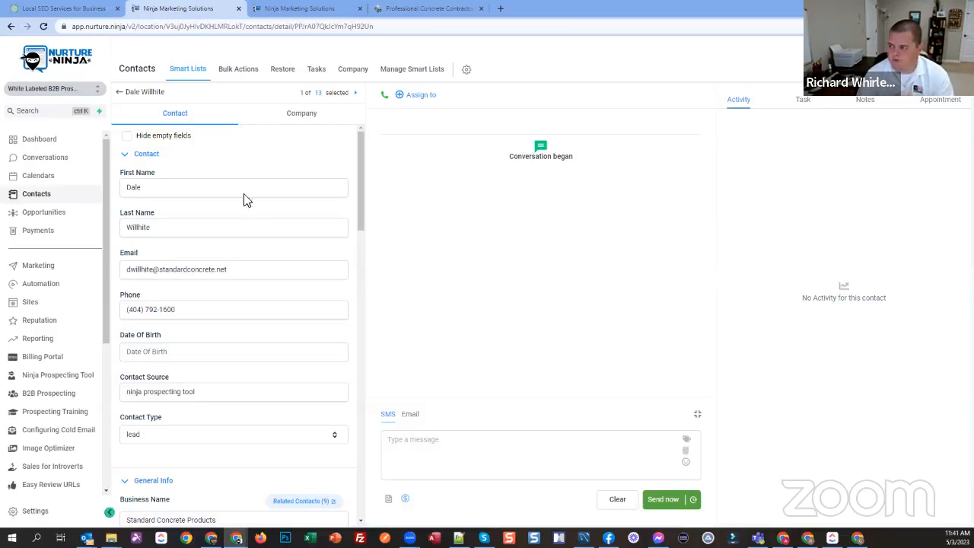
{"action": "left_click", "coordinate": [295, 13]}
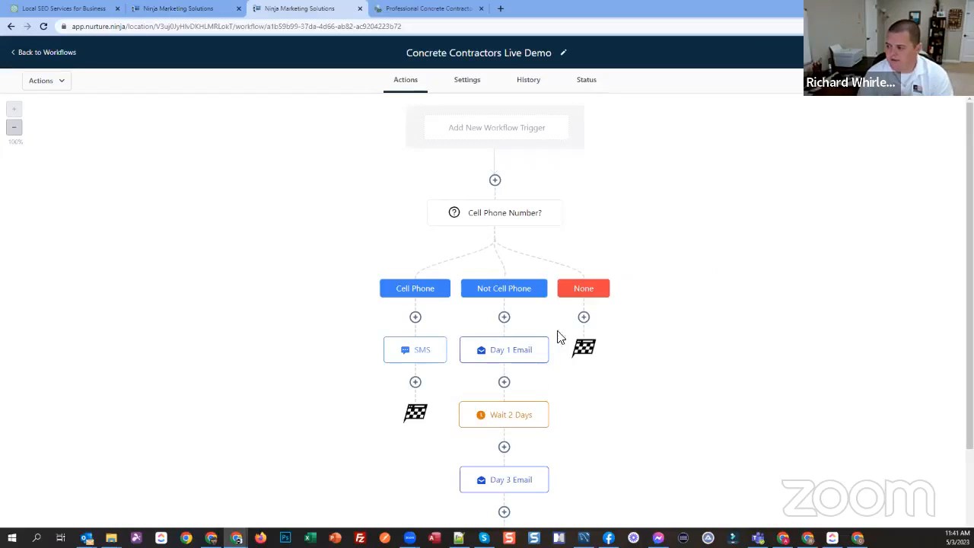
{"action": "scroll", "coordinate": [354, 265], "scroll_direction": "down", "scroll_amount": 2}
{"action": "scroll", "coordinate": [340, 362], "scroll_direction": "up", "scroll_amount": 2}
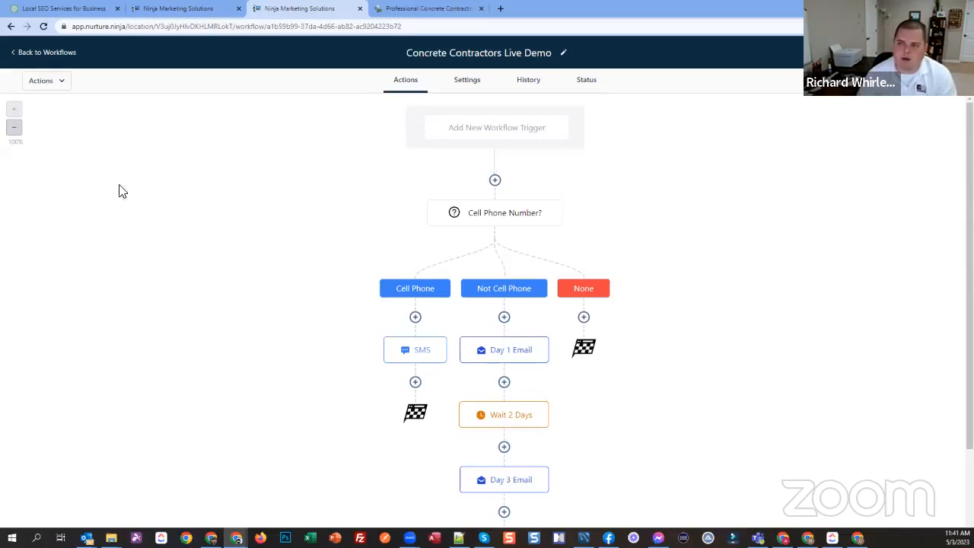
{"action": "left_click", "coordinate": [207, 15]}
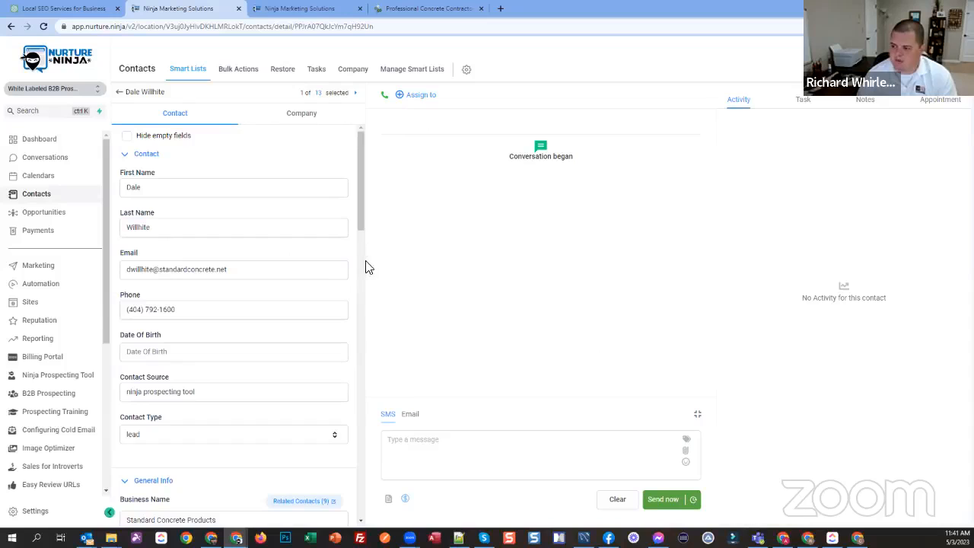